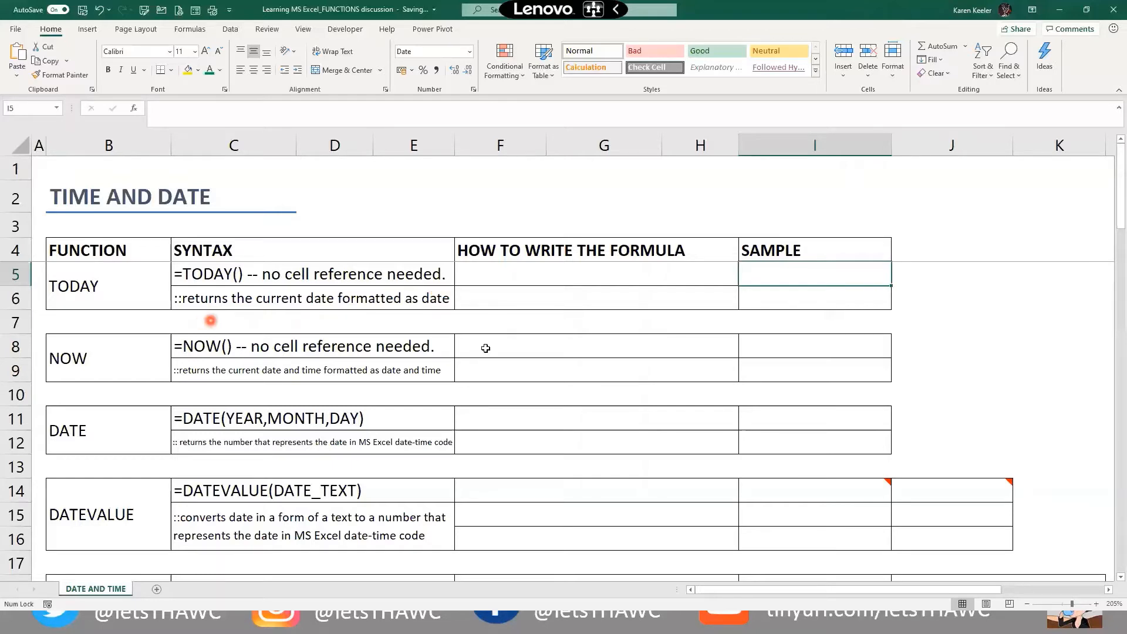
Enter =TODAY() in I5 so it returns the current date, 04/29/2020, and check its formula
{"action": "double_click", "coordinate": [748, 279]}
{"action": "type", "text": "=to"}
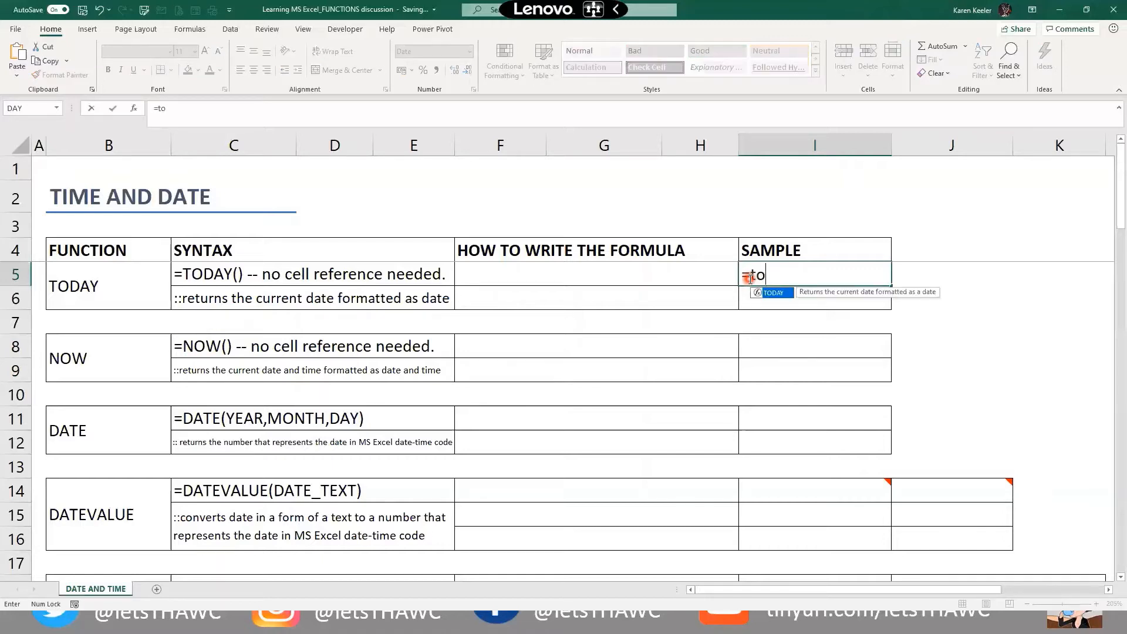
{"action": "type", "text": "day()"}
{"action": "key", "text": "Return"}
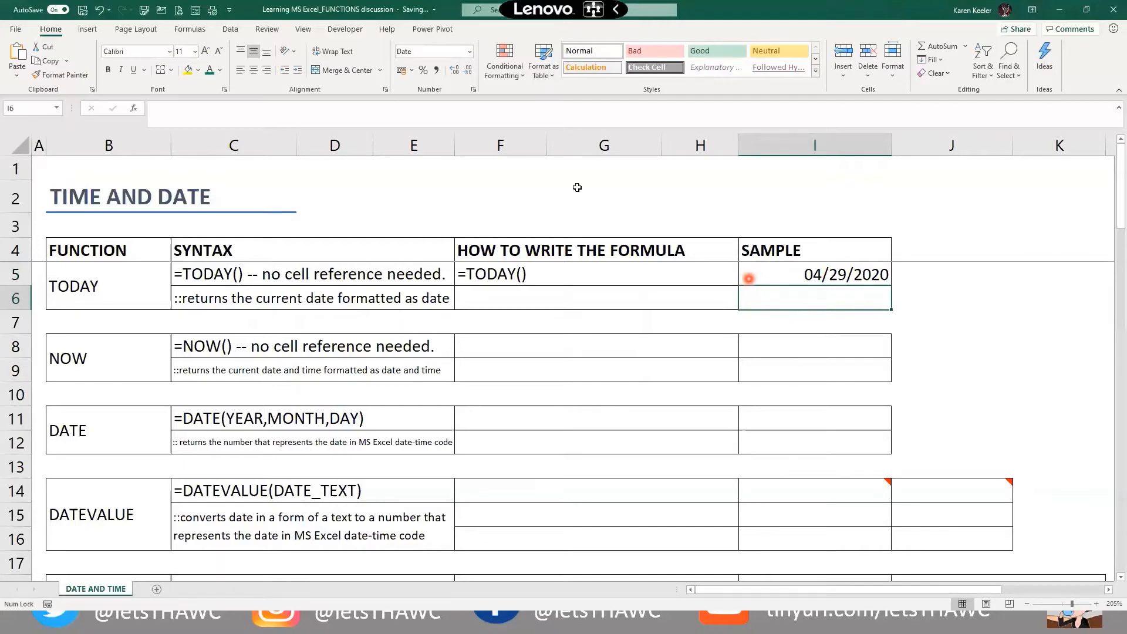
{"action": "left_click", "coordinate": [920, 280]}
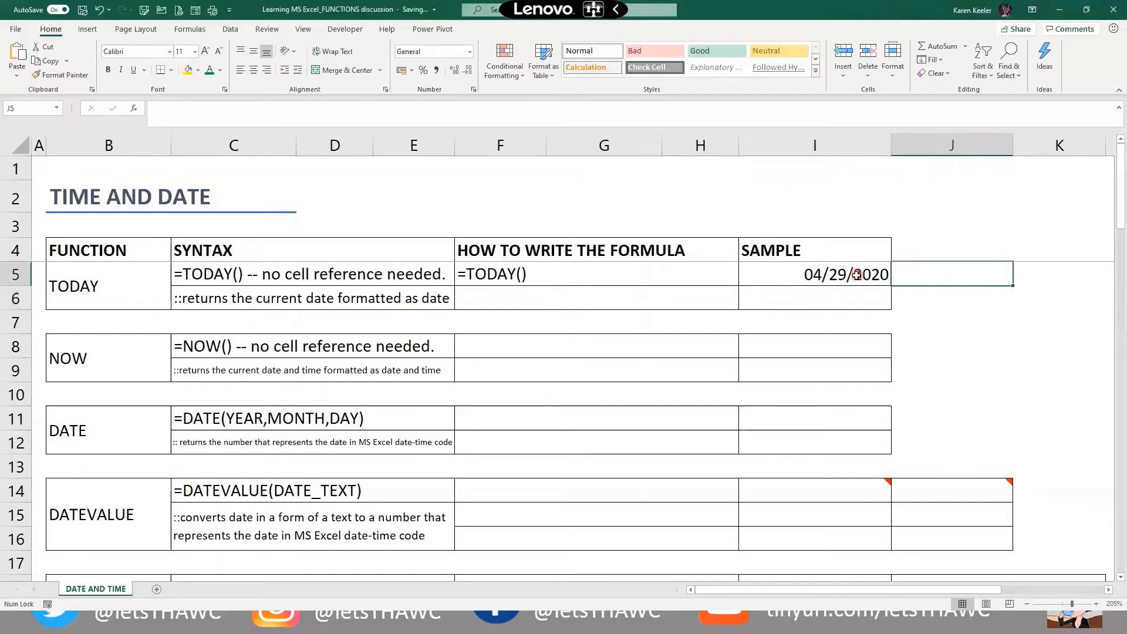
{"action": "left_click", "coordinate": [857, 274]}
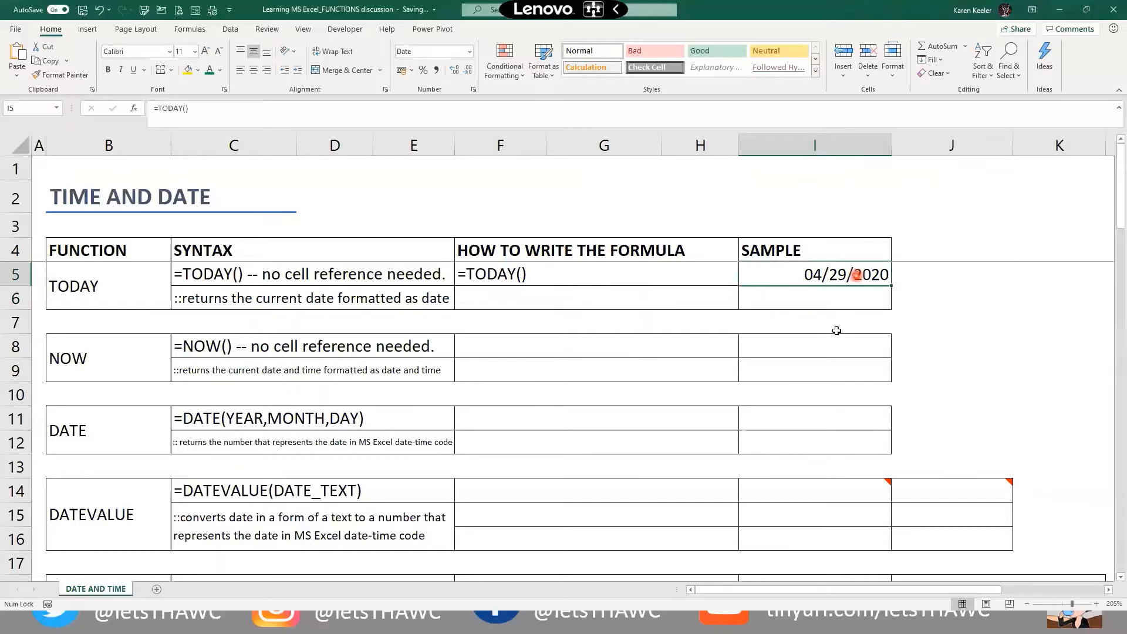
{"action": "left_click", "coordinate": [922, 280]}
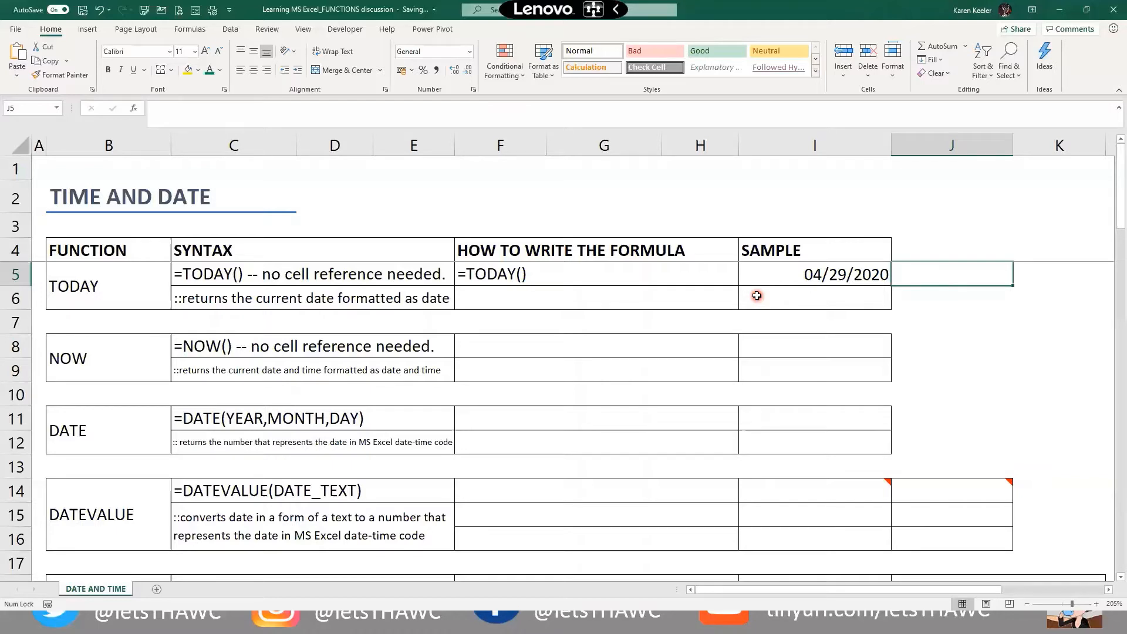
{"action": "left_click", "coordinate": [763, 269]}
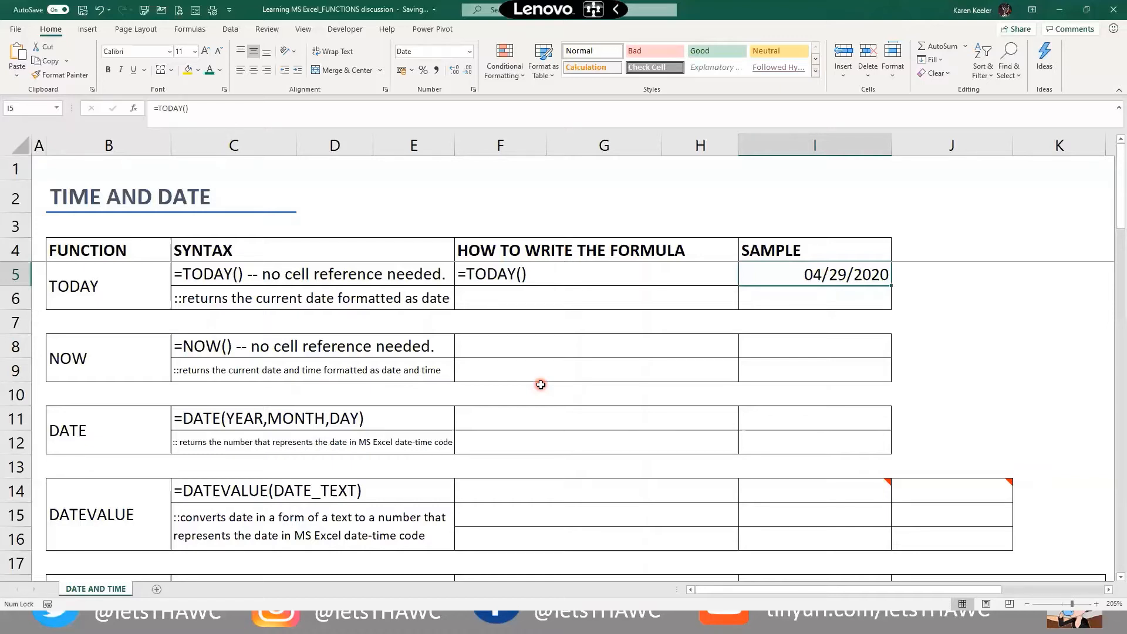
Paste I5's date into J5 as a static value and format it as Short Date
{"action": "key", "text": "Up"}
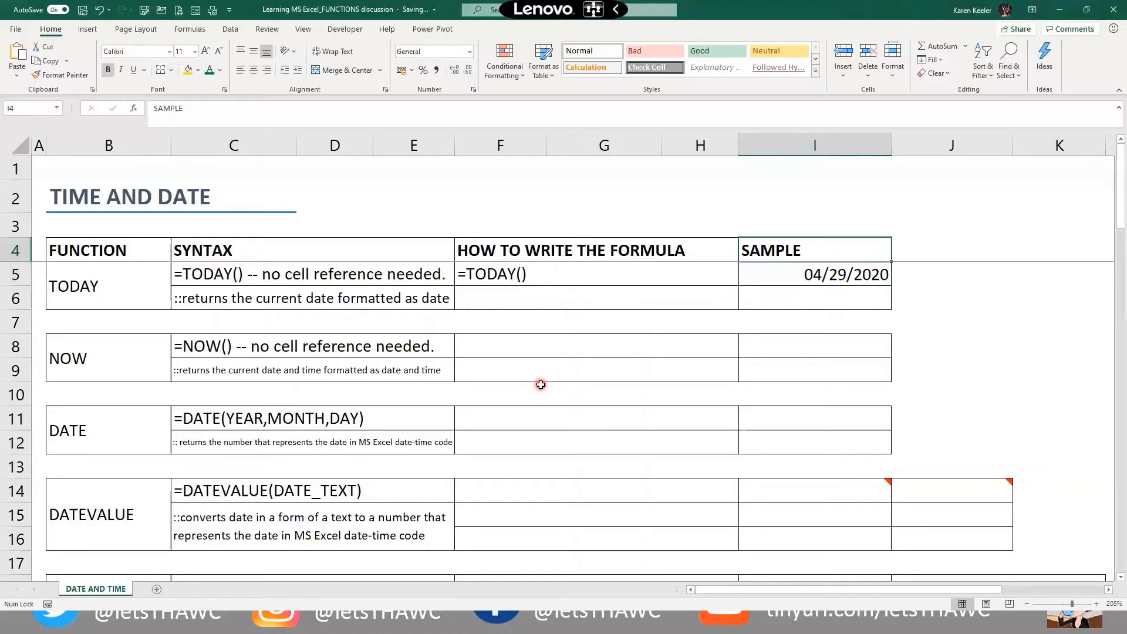
{"action": "left_click", "coordinate": [841, 280]}
{"action": "key", "text": "ctrl+c"}
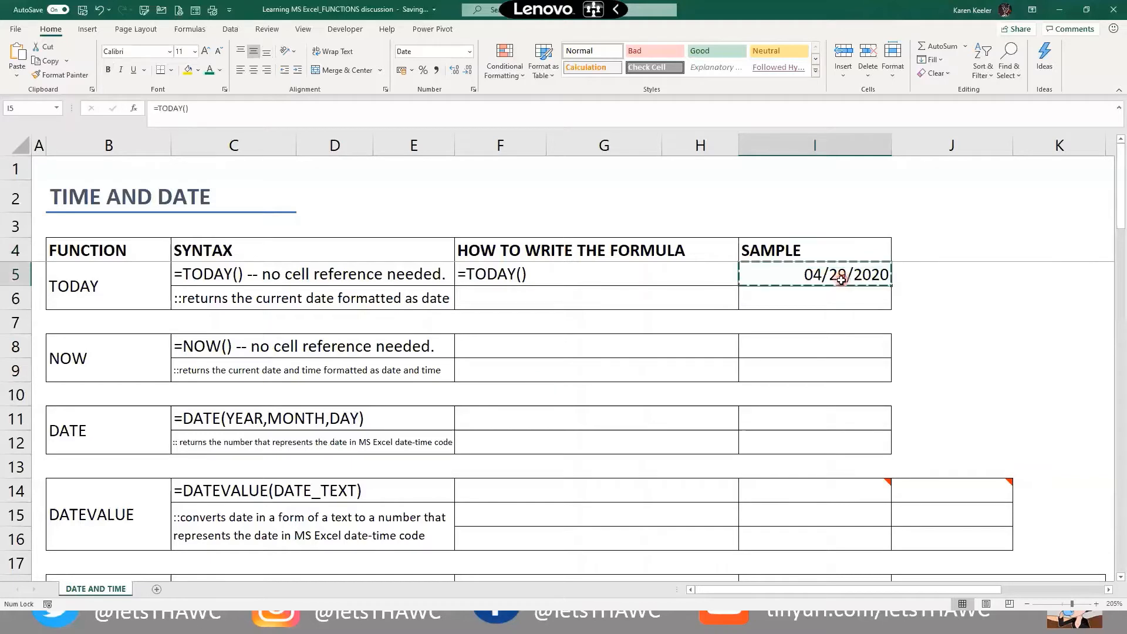
{"action": "key", "text": "Right"}
{"action": "right_click", "coordinate": [915, 275]}
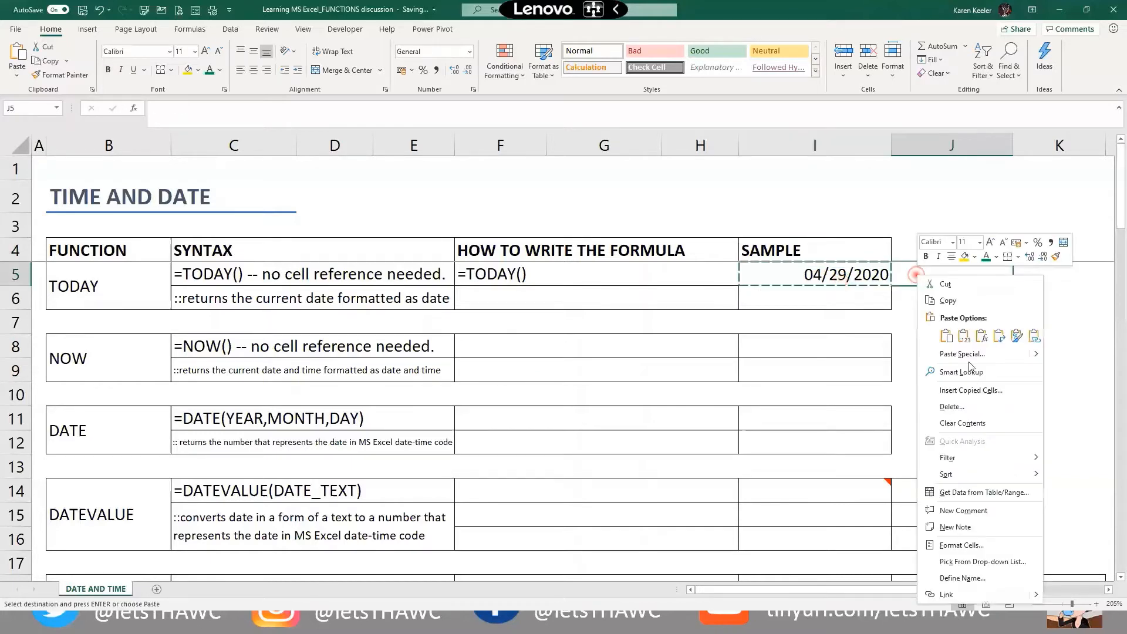
{"action": "left_click", "coordinate": [966, 355]}
{"action": "left_click", "coordinate": [884, 318]}
{"action": "left_click", "coordinate": [1008, 437]}
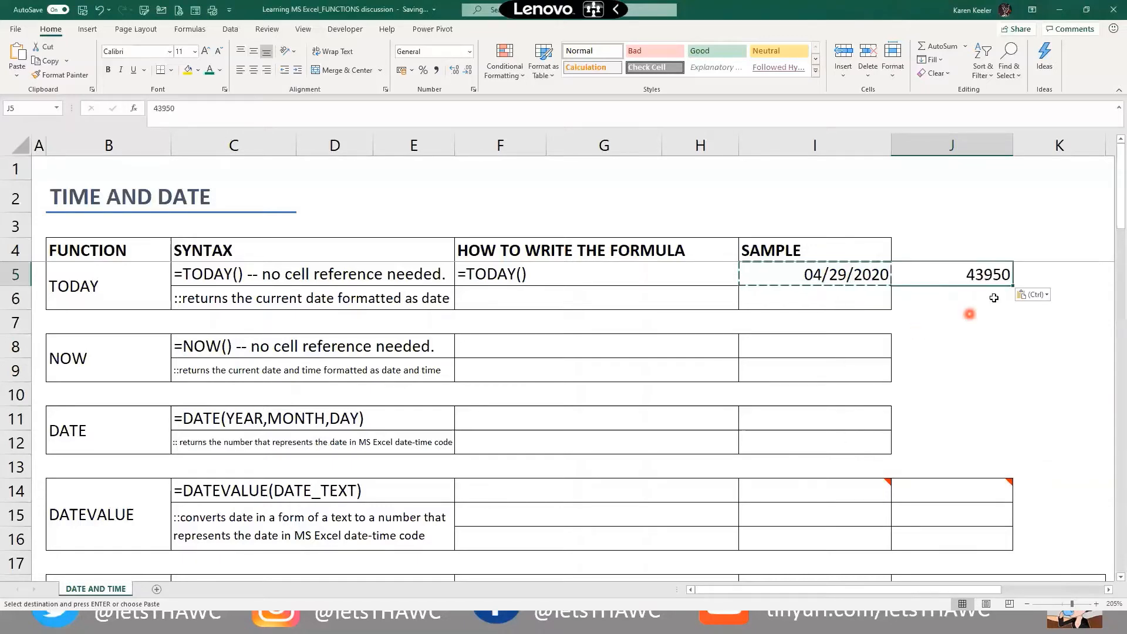
{"action": "left_click", "coordinate": [470, 51]}
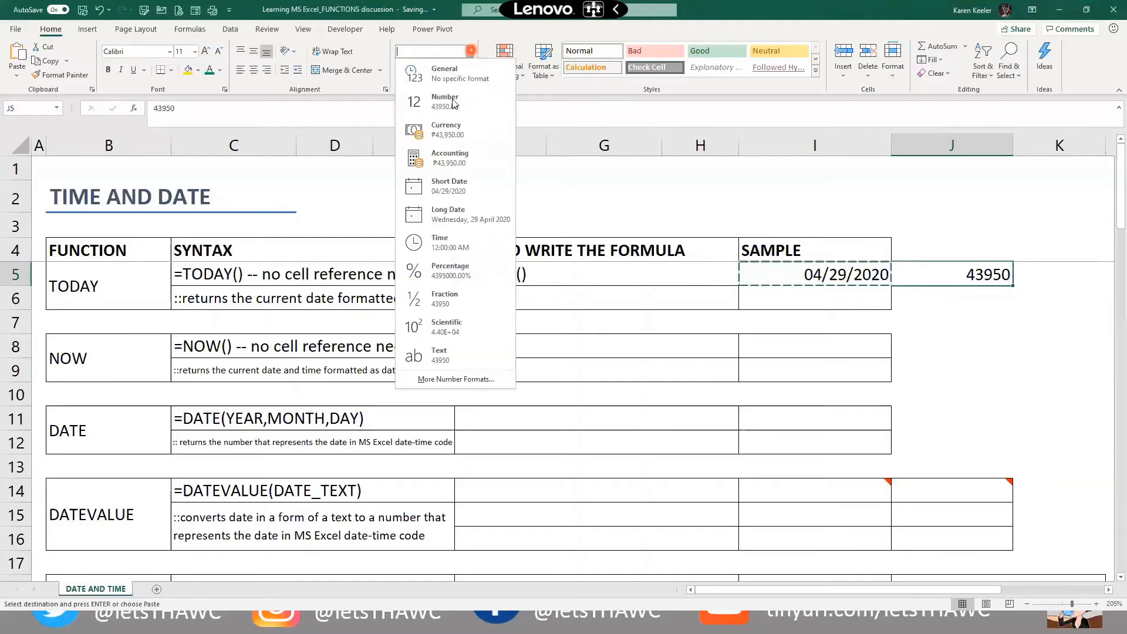
{"action": "left_click", "coordinate": [461, 195]}
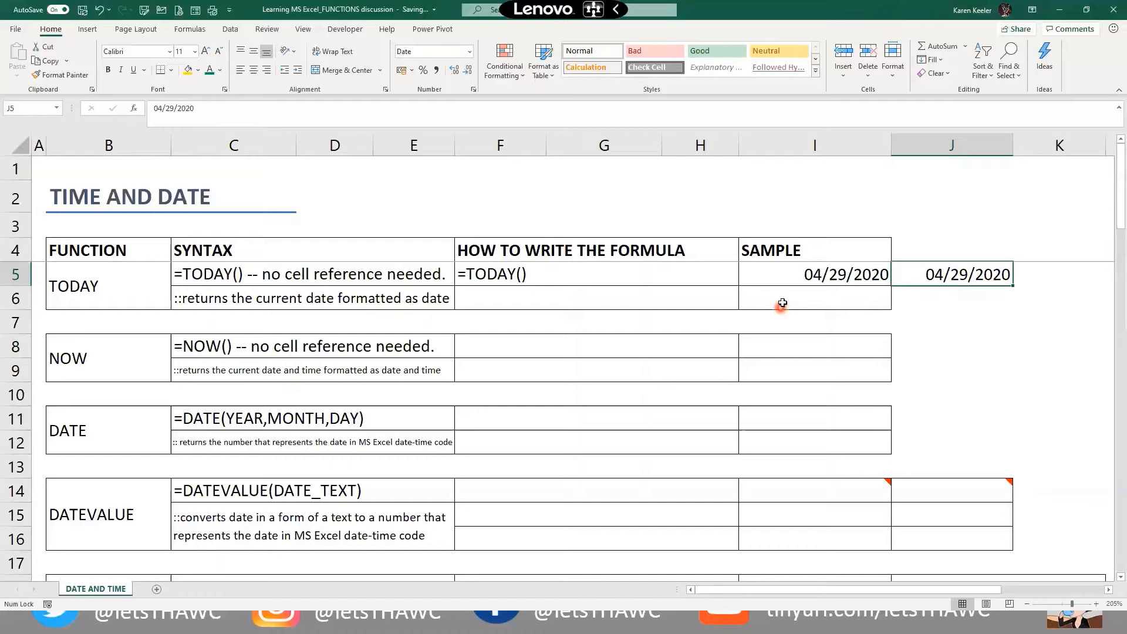
Enter ="As of "&TODAY() in I6, which displays As of 43950
{"action": "left_click", "coordinate": [783, 303]}
{"action": "type", "text": "=\"As O"}
{"action": "key", "text": "BackSpace"}
{"action": "type", "text": "o"}
{"action": "type", "text": "f"}
{"action": "type", "text": " \""}
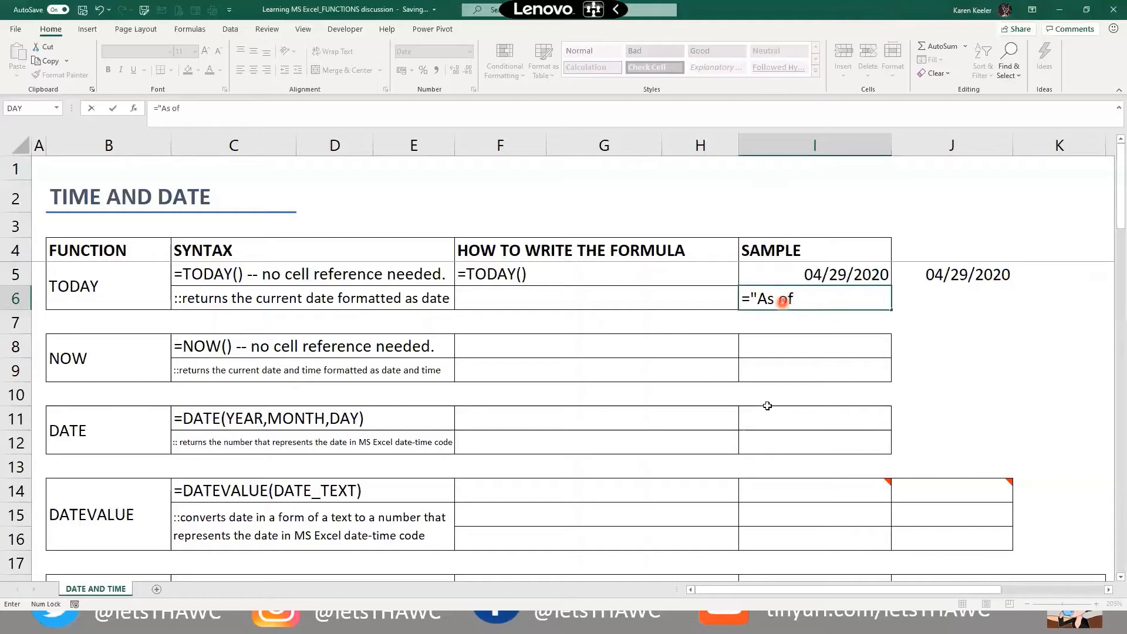
{"action": "type", "text": "&"}
{"action": "type", "text": "today"}
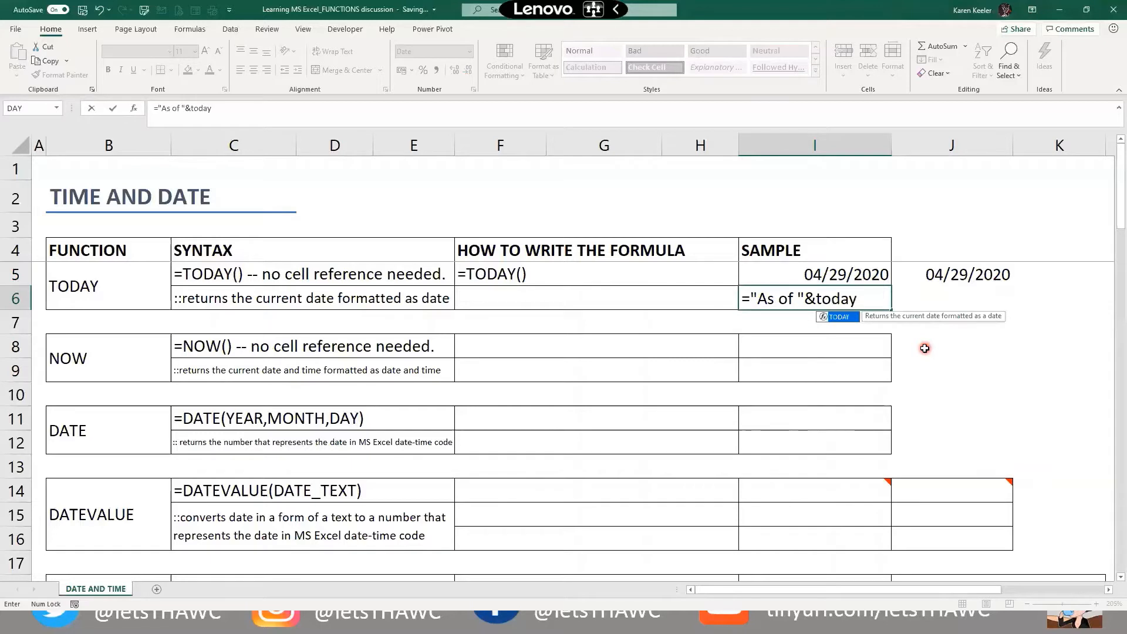
{"action": "type", "text": "()"}
{"action": "key", "text": "ctrl+Return"}
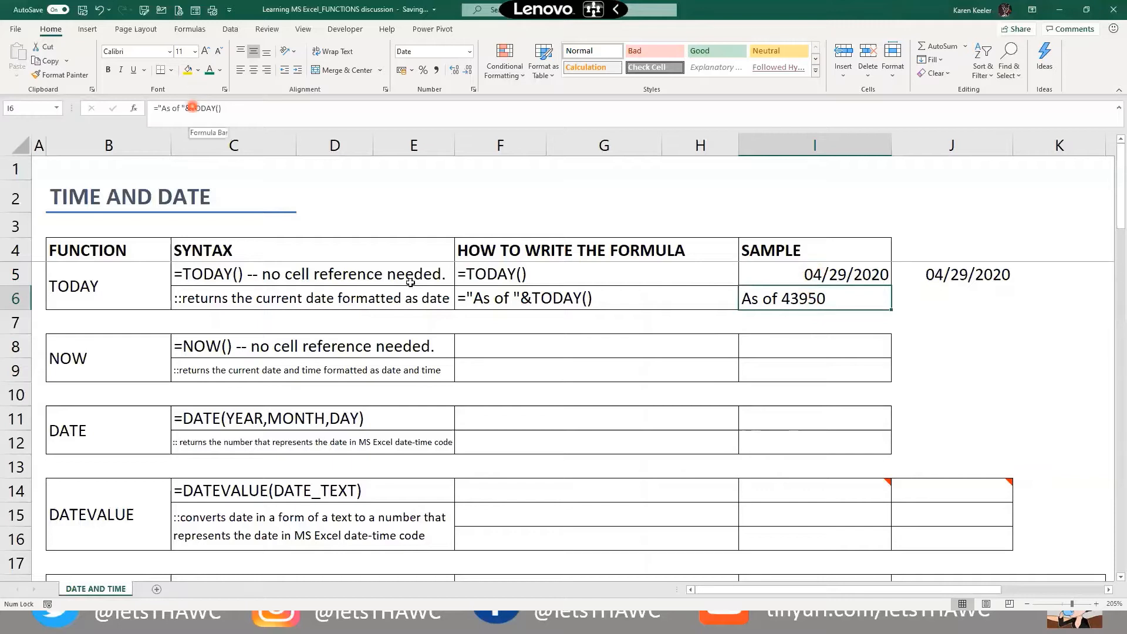
{"action": "key", "text": "F2"}
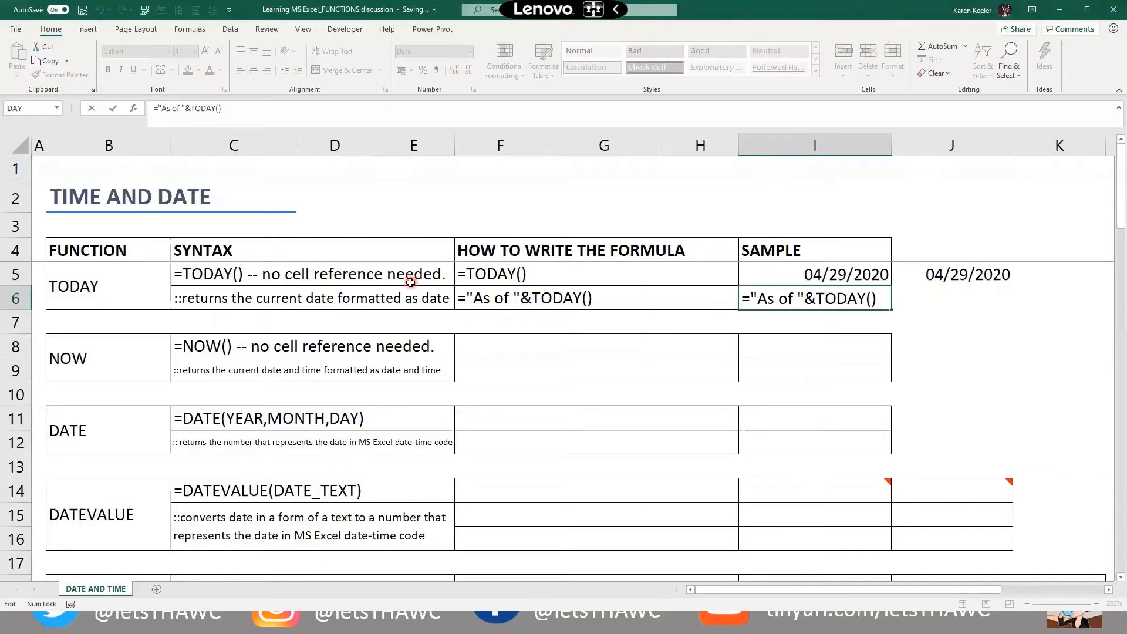
Wrap I6's date in TEXT(TODAY(),"MMMM d, yyyy") so it reads As of April 29, 2020
{"action": "type", "text": "te"}
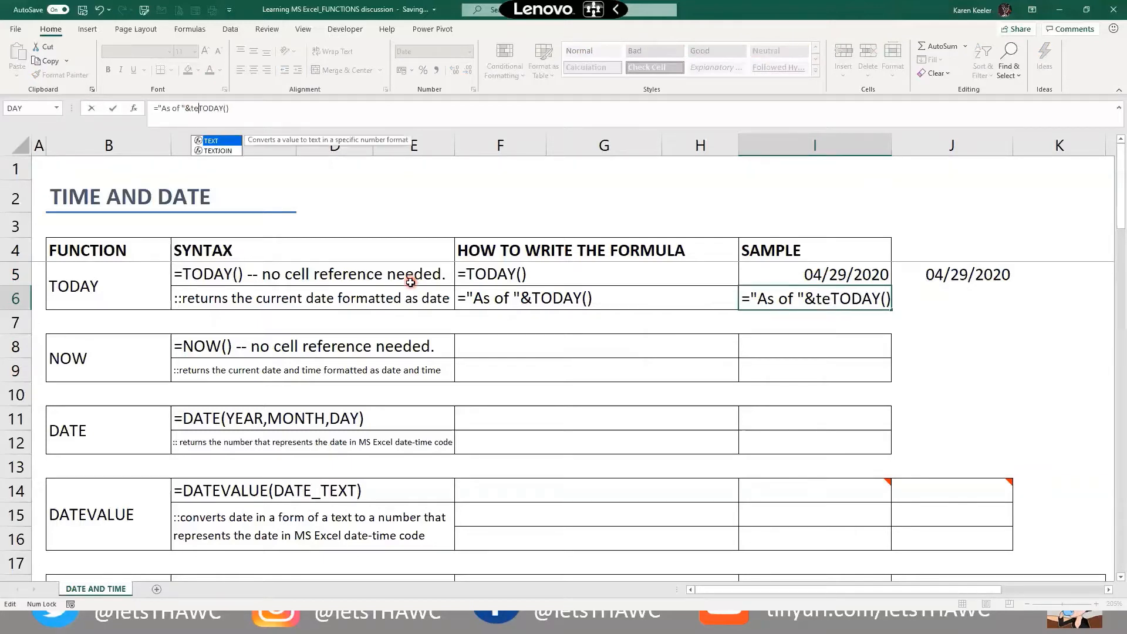
{"action": "type", "text": "xt"}
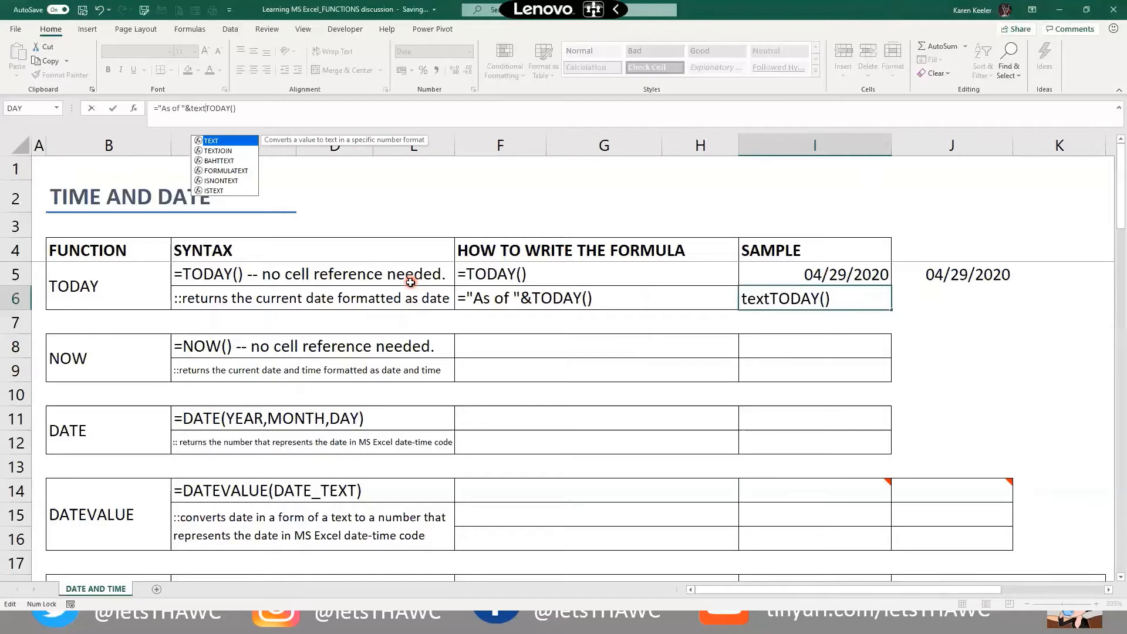
{"action": "type", "text": "("}
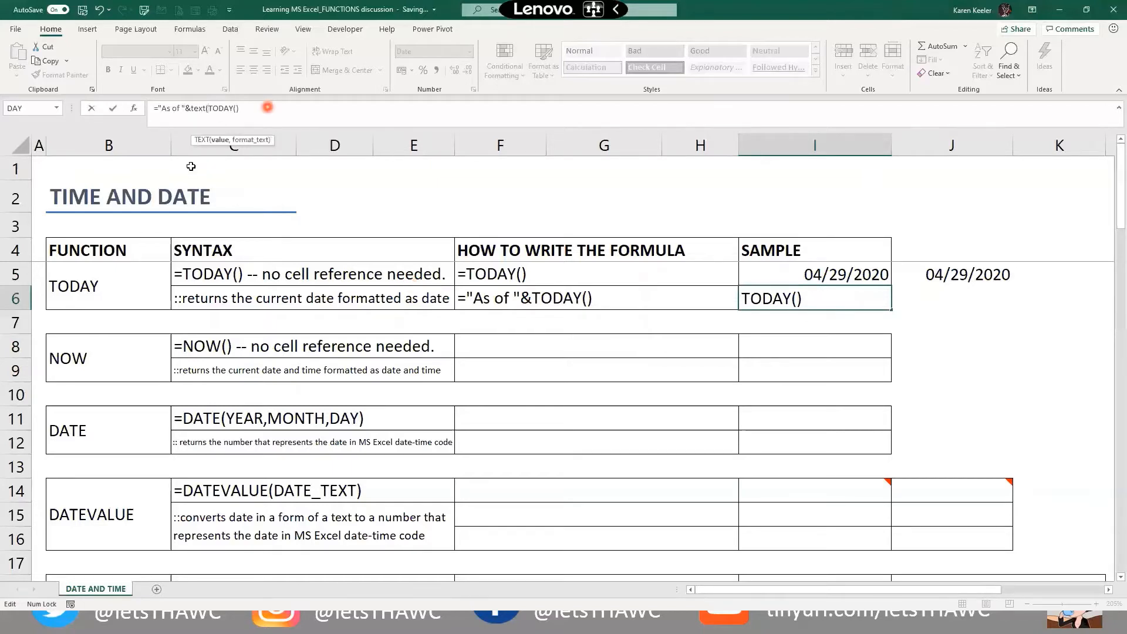
{"action": "left_click", "coordinate": [242, 108]}
{"action": "left_click", "coordinate": [257, 111]}
{"action": "type", "text": ",\""}
{"action": "type", "text": "MMMM d"}
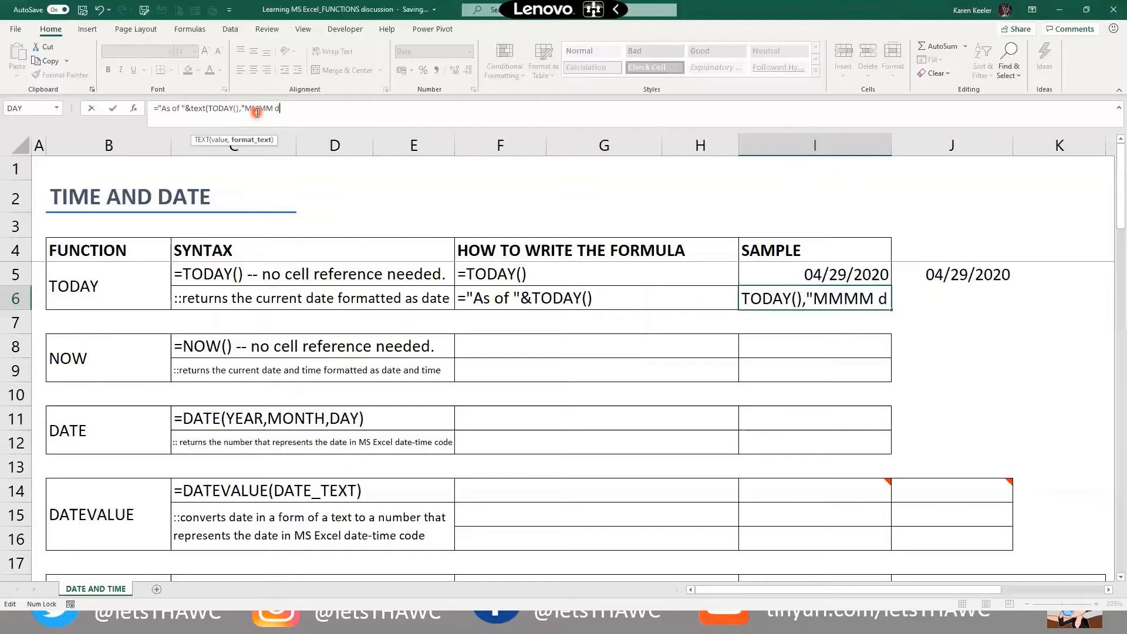
{"action": "type", "text": ", yyyy"}
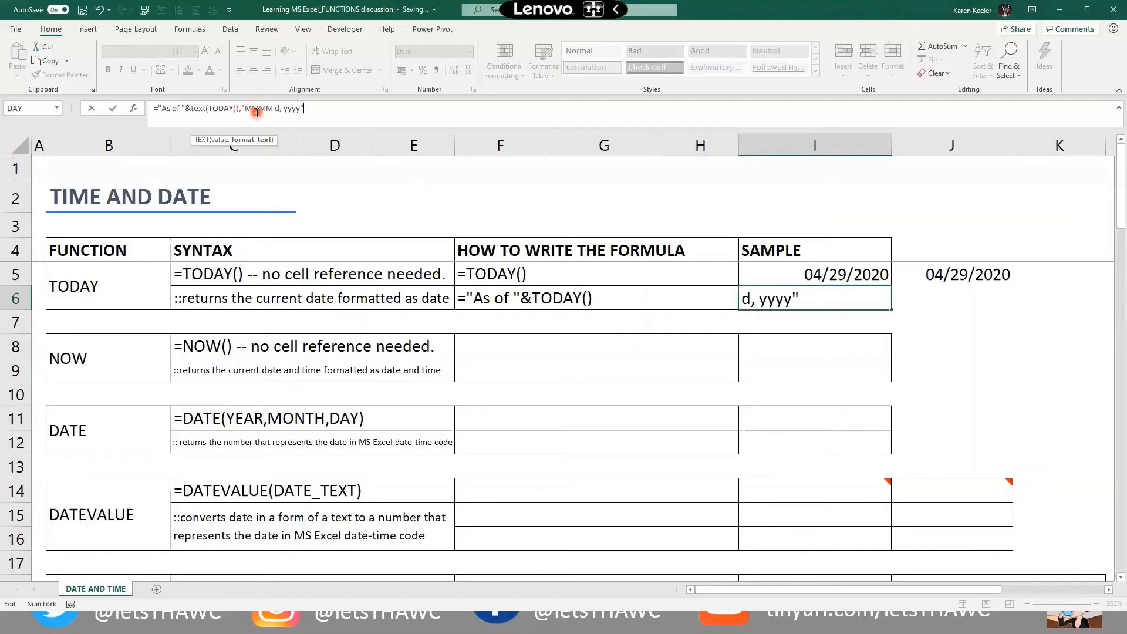
{"action": "type", "text": "\")"}
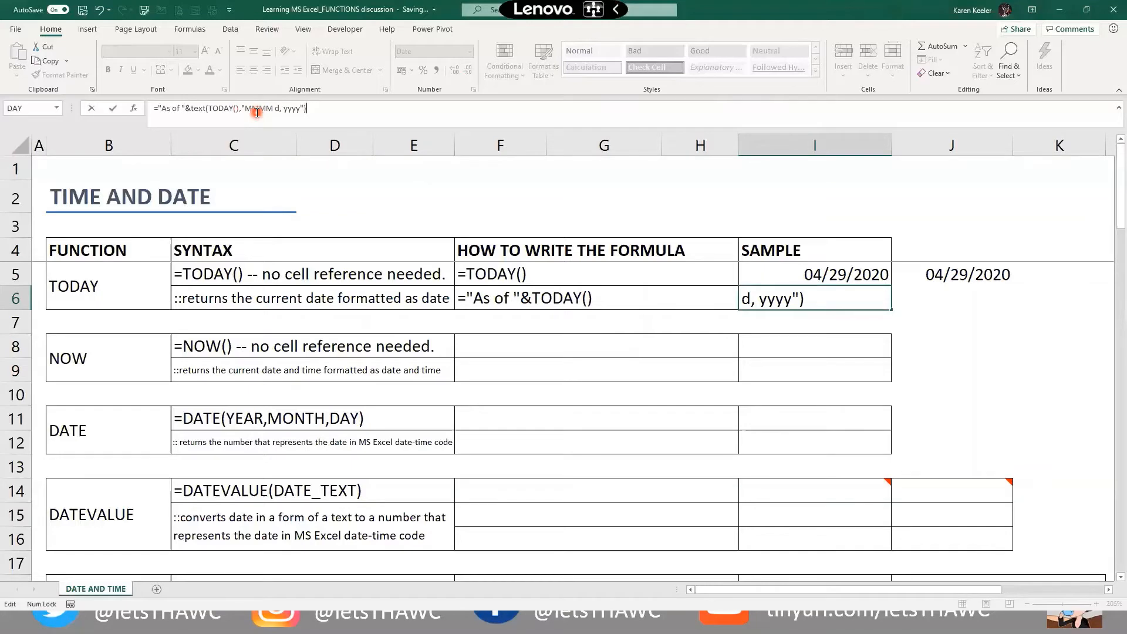
{"action": "key", "text": "Return"}
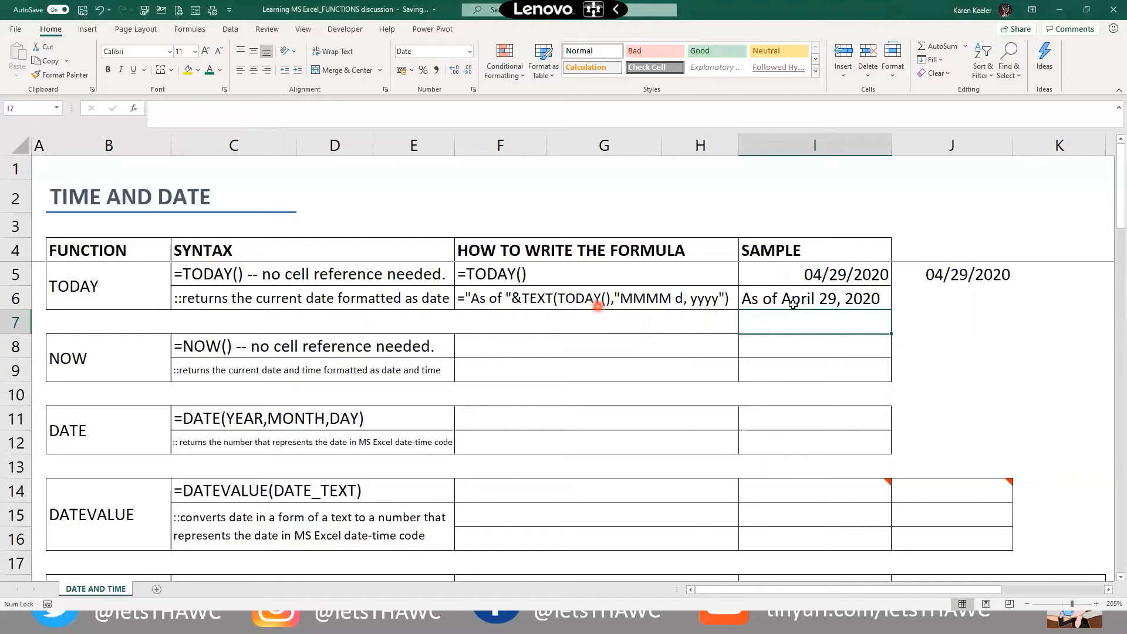
Change I6's date format code from MMMM d, yyyy to mm/dd,yyyy
{"action": "key", "text": "Up"}
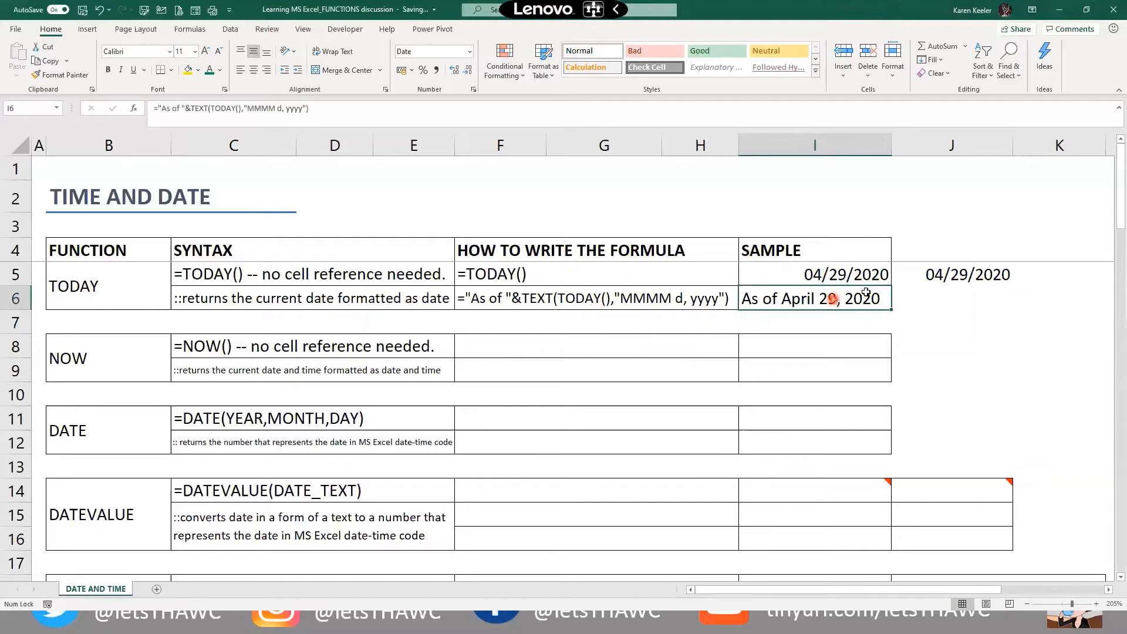
{"action": "left_click", "coordinate": [257, 108]}
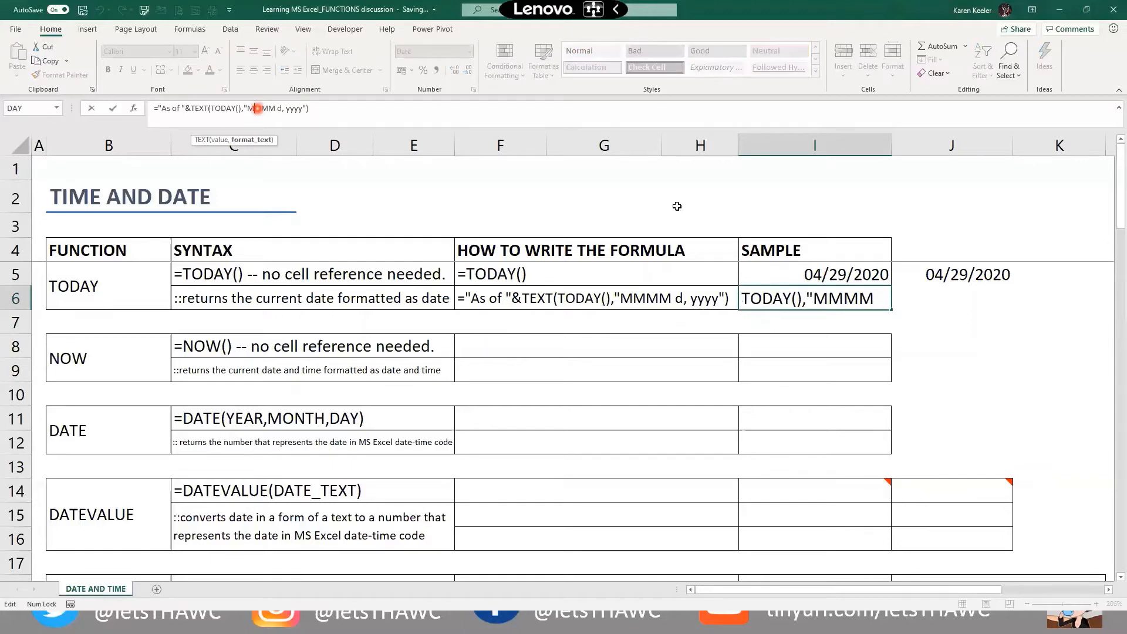
{"action": "key", "text": "shift+Left"}
{"action": "key", "text": "shift+Right"}
{"action": "key", "text": "shift+Right"}
{"action": "key", "text": "shift+Right"}
{"action": "type", "text": "4"}
{"action": "key", "text": "BackSpace"}
{"action": "type", "text": "mm/dd"}
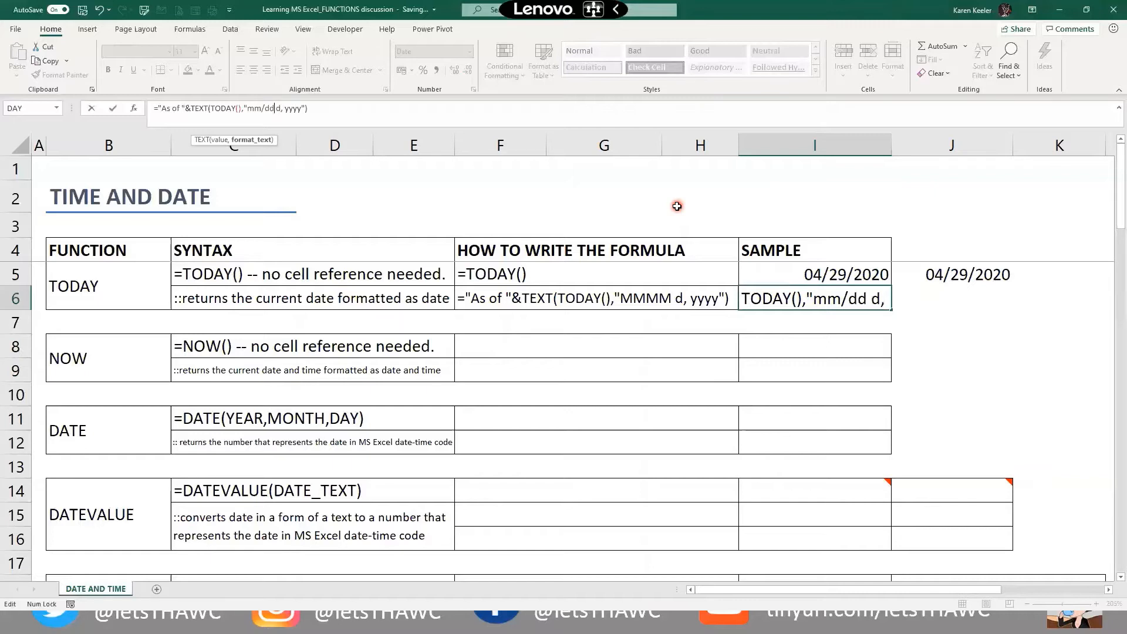
{"action": "type", "text": ",yyyy"}
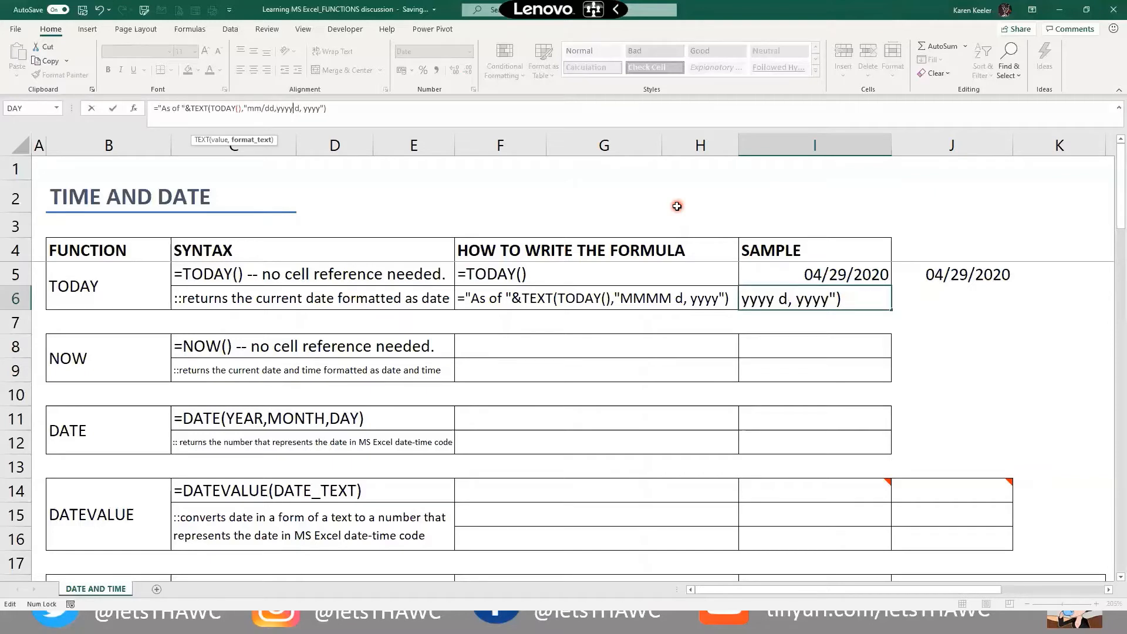
{"action": "key", "text": "Delete"}
{"action": "key", "text": "Delete"}
{"action": "key", "text": "Delete"}
{"action": "key", "text": "Delete"}
{"action": "key", "text": "Delete"}
{"action": "key", "text": "Delete"}
{"action": "key", "text": "Delete"}
{"action": "key", "text": "Delete"}
{"action": "key", "text": "Return"}
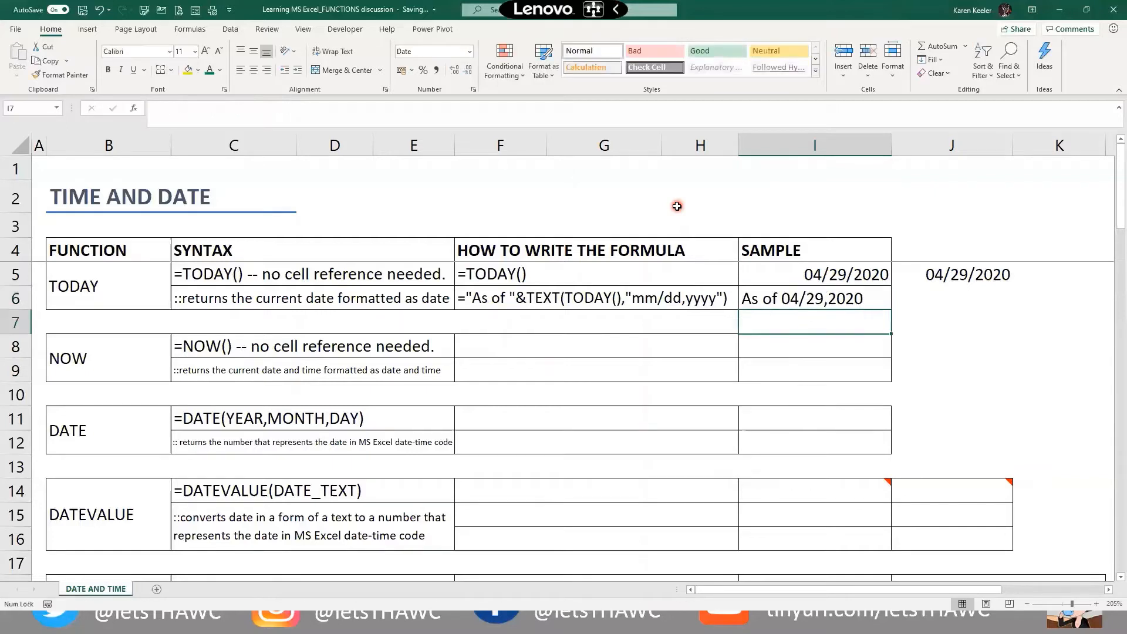
Replace the comma in the format with a slash so I6 reads As of 04/29/2020
{"action": "left_click", "coordinate": [761, 301]}
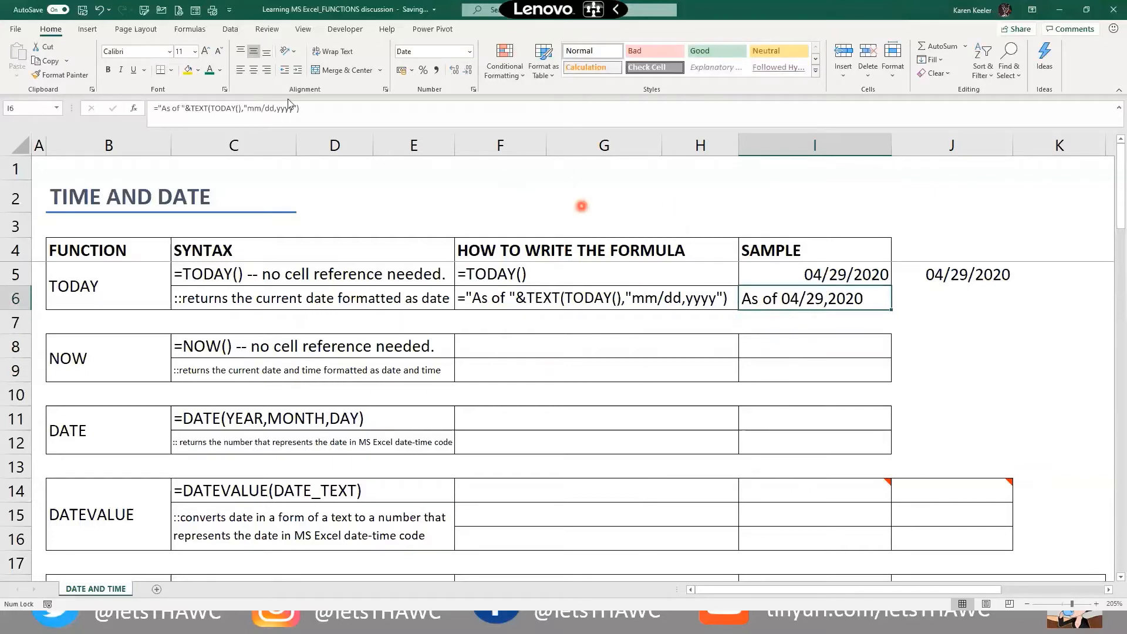
{"action": "left_click", "coordinate": [271, 110]}
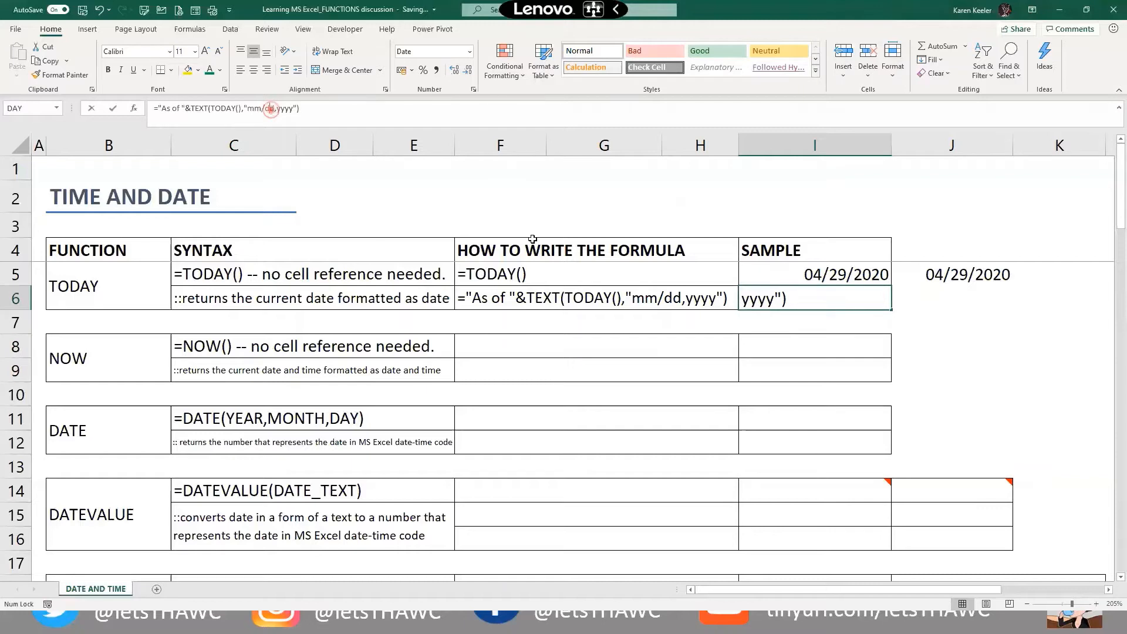
{"action": "key", "text": "Right"}
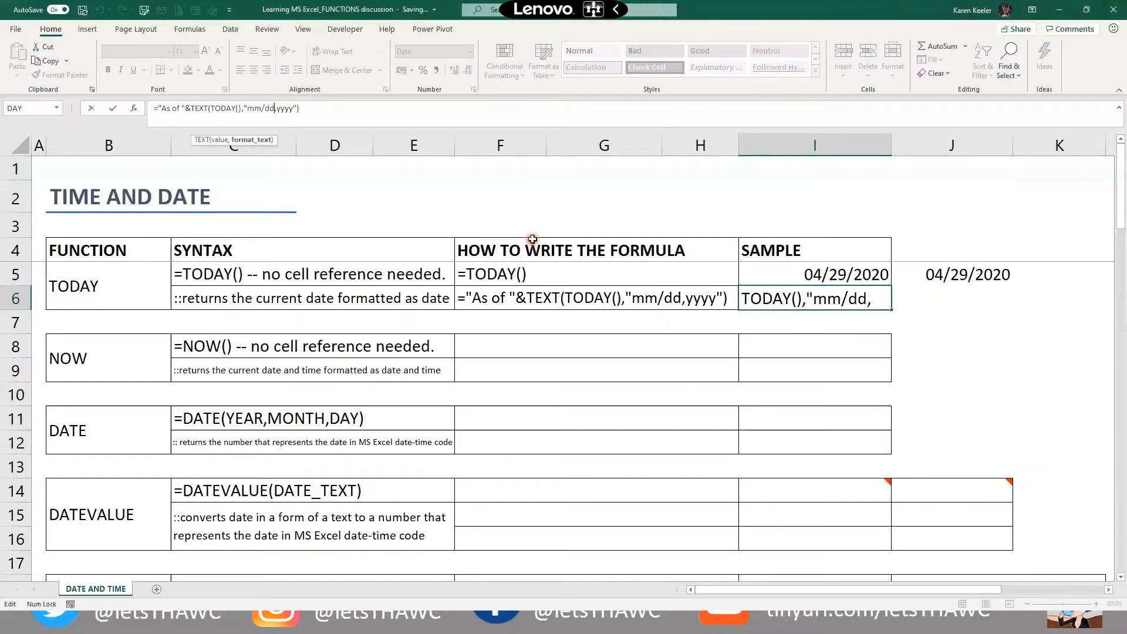
{"action": "type", "text": "/"}
{"action": "key", "text": "Delete"}
{"action": "key", "text": "Return"}
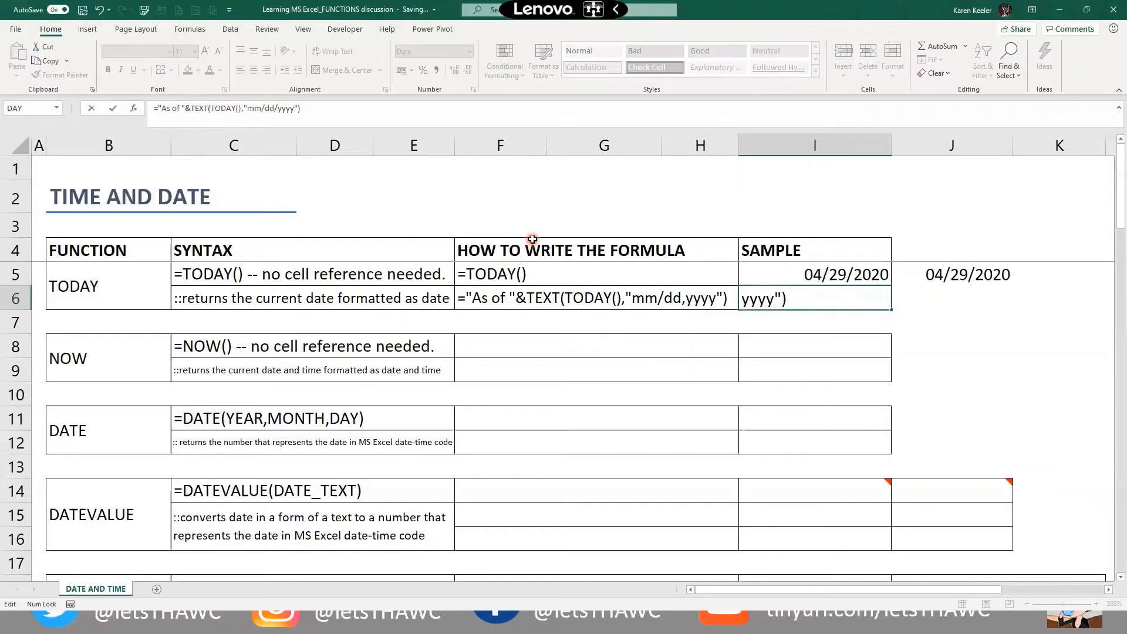
{"action": "key", "text": "Return"}
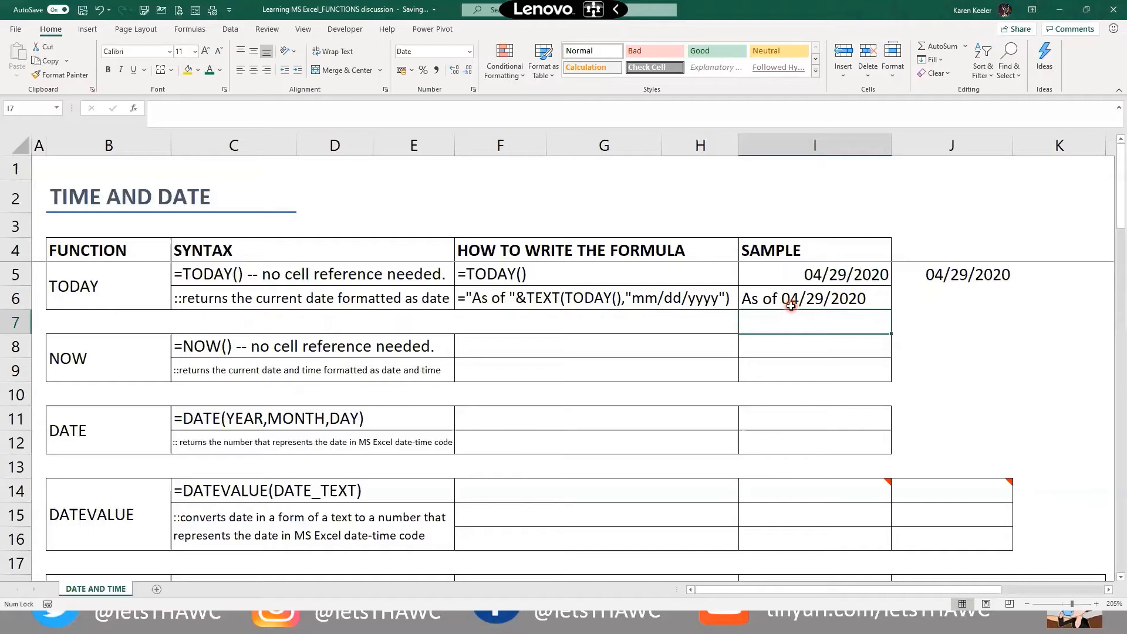
Enter =NOW() in I8 so it shows the current date and time, 04/29/2020 3:46
{"action": "key", "text": "Down"}
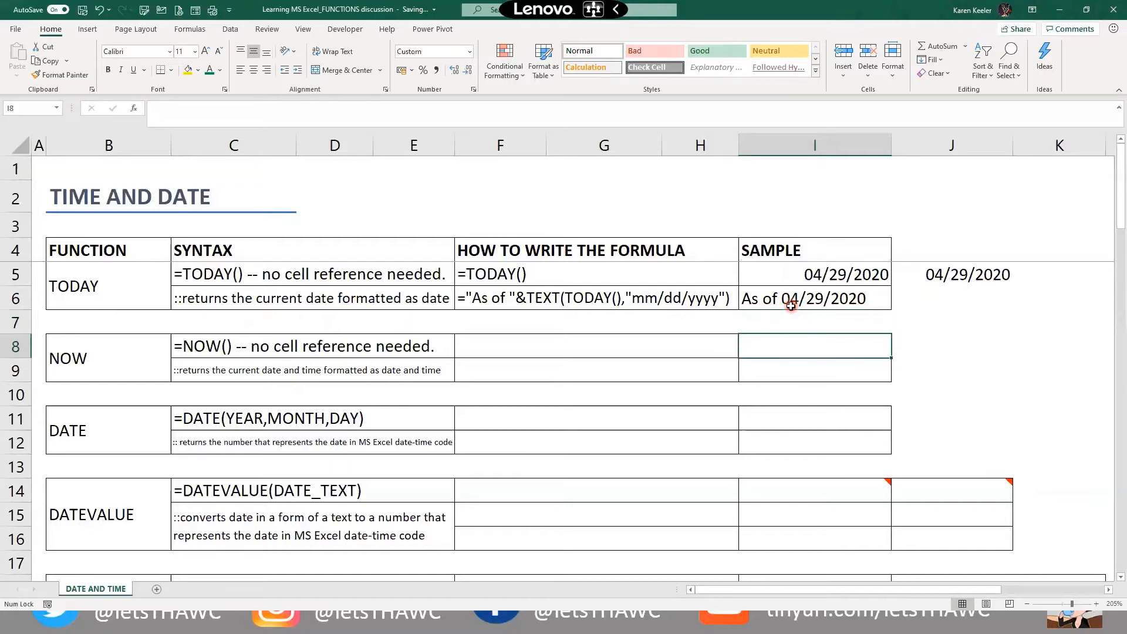
{"action": "key", "text": "Left"}
{"action": "key", "text": "Left"}
{"action": "key", "text": "Left"}
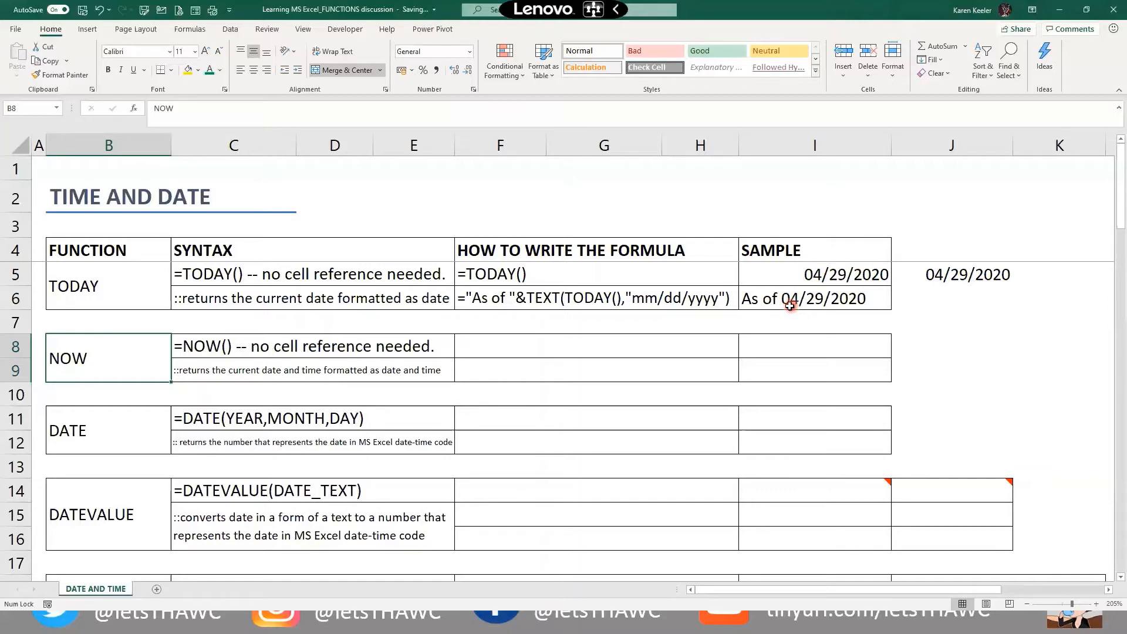
{"action": "left_click", "coordinate": [770, 352]}
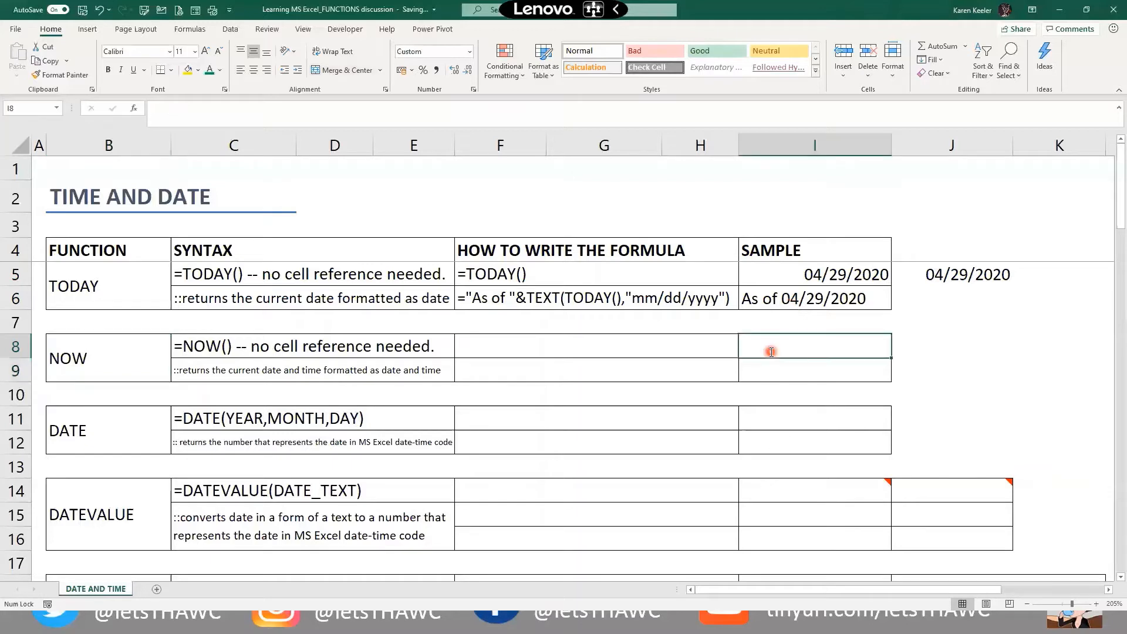
{"action": "type", "text": "=now()"}
{"action": "key", "text": "Return"}
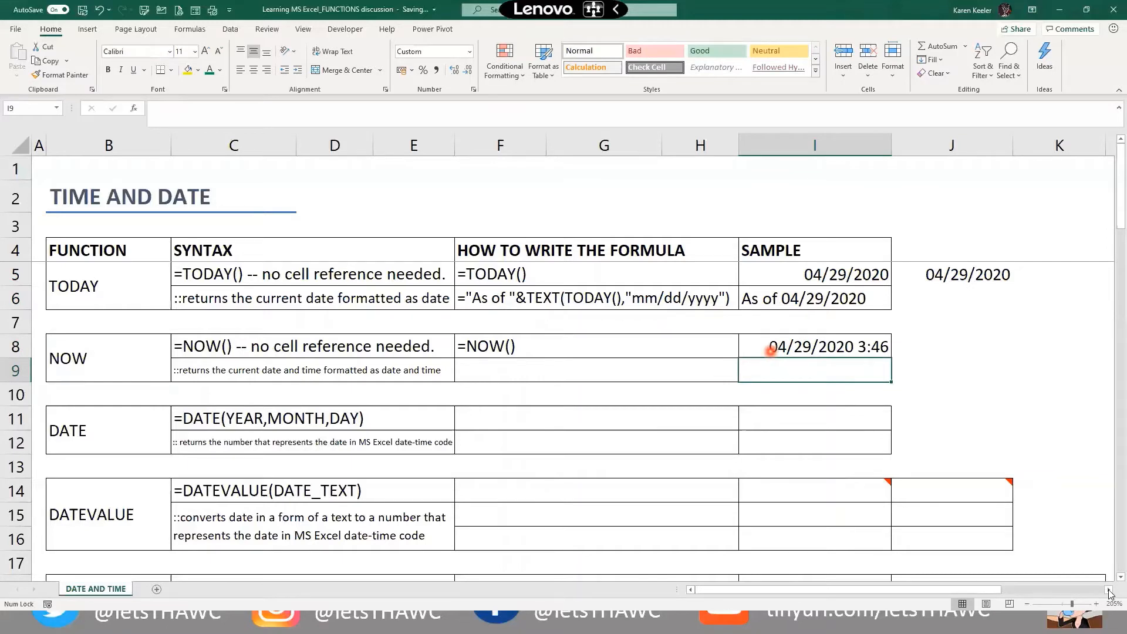
{"action": "key", "text": "Up"}
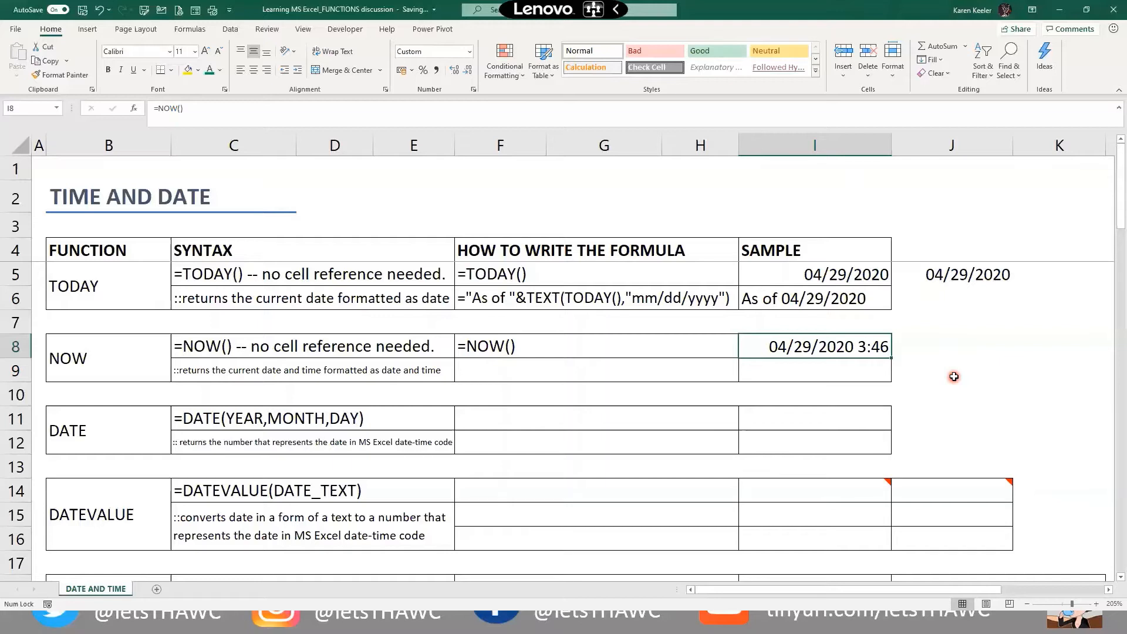
{"action": "key", "text": "Down"}
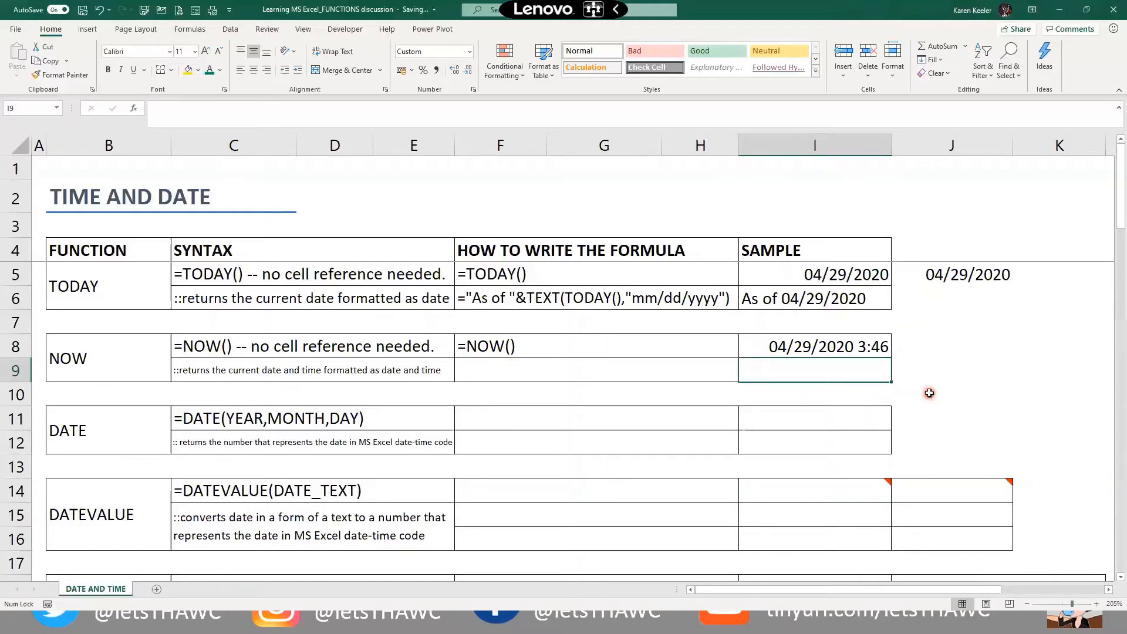
{"action": "key", "text": "Down"}
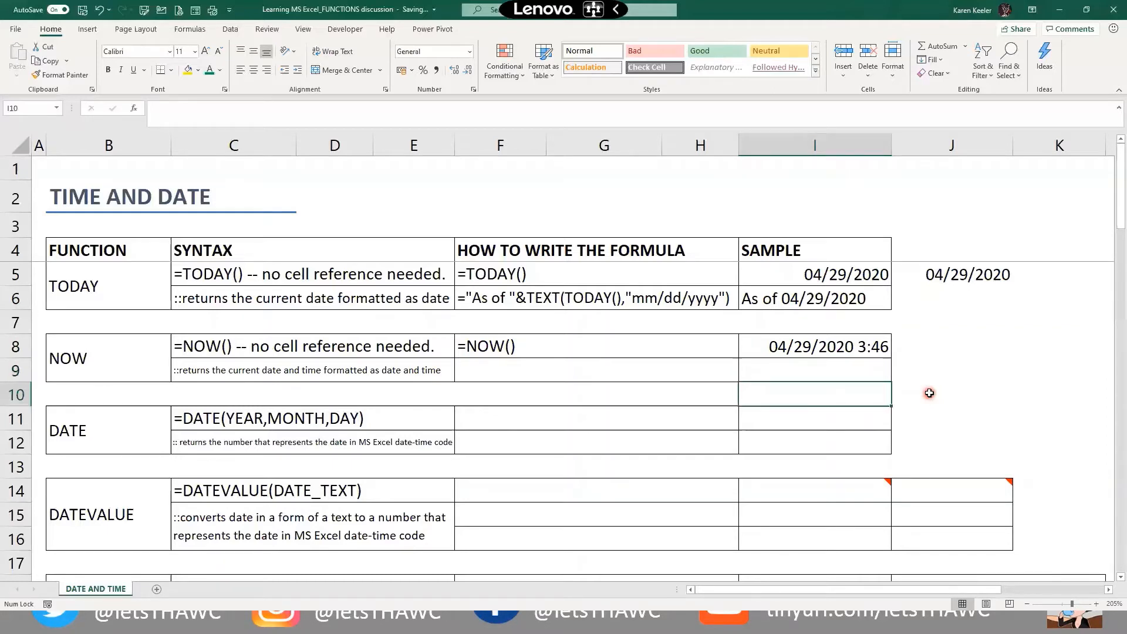
{"action": "key", "text": "Up"}
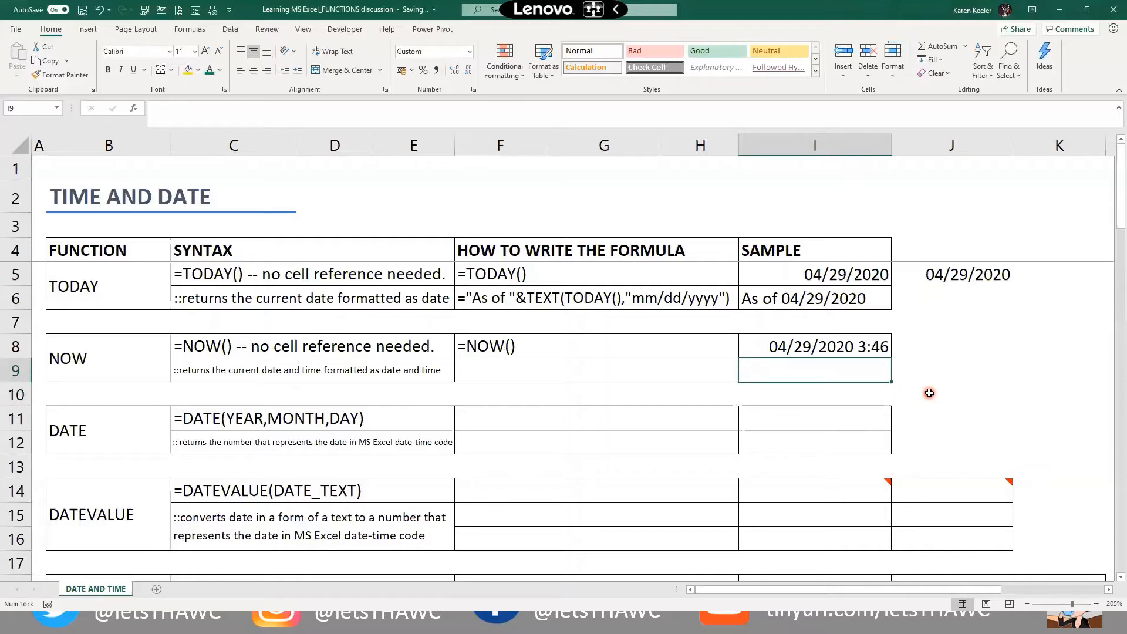
Copy the NOW result from I8 and bring up the paste menu on I9
{"action": "key", "text": "Up"}
{"action": "key", "text": "ctrl+c"}
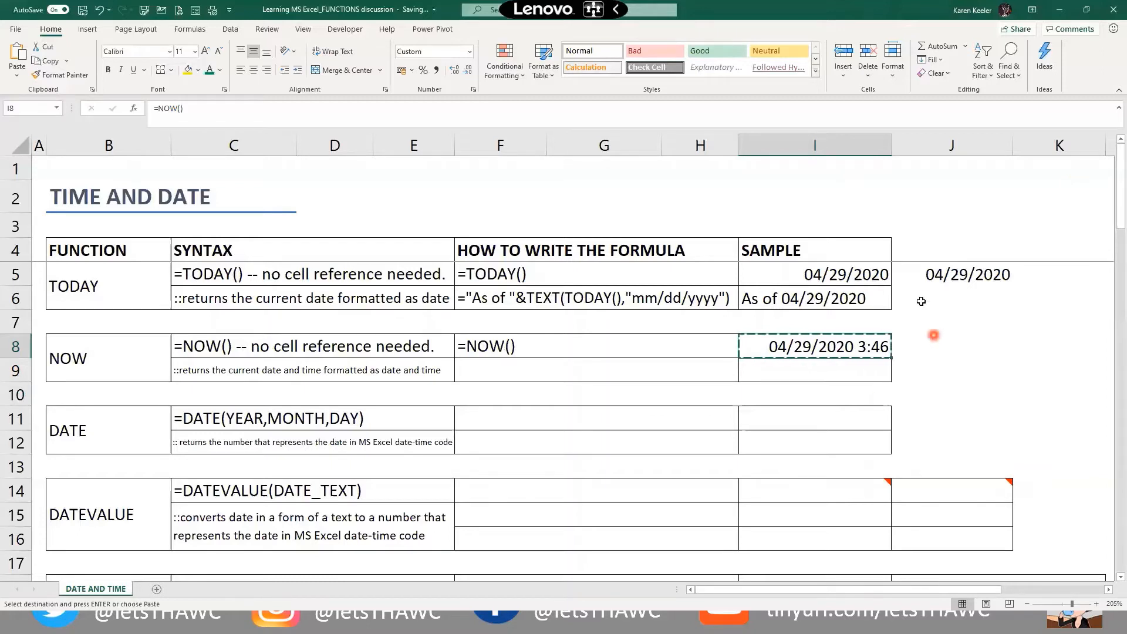
{"action": "left_click", "coordinate": [942, 343]}
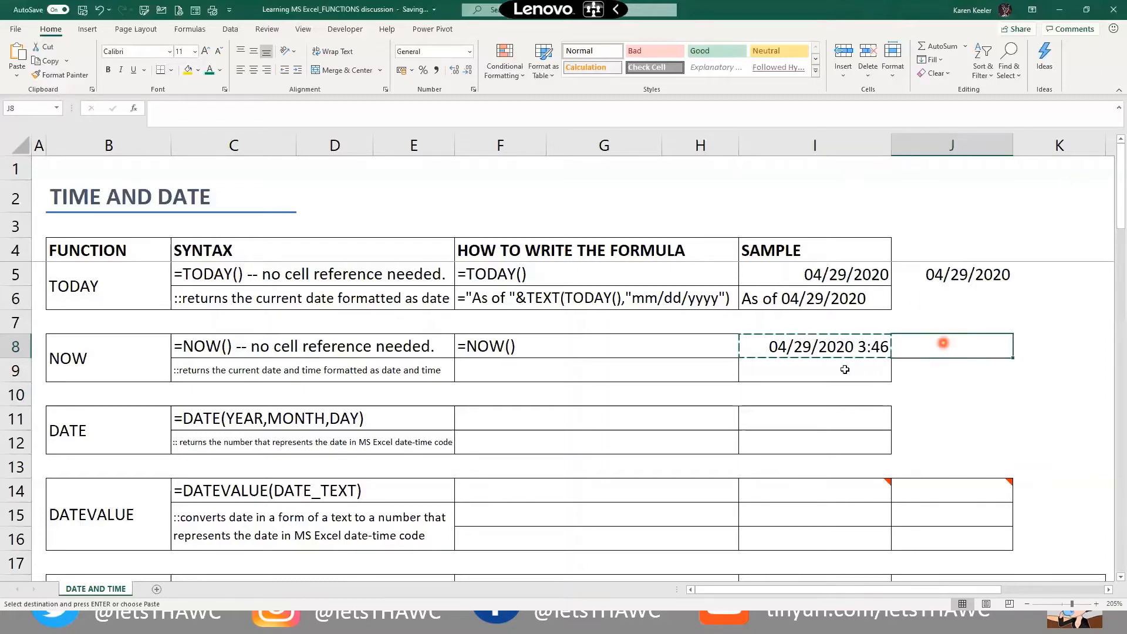
{"action": "left_click", "coordinate": [804, 371]}
{"action": "right_click", "coordinate": [806, 372]}
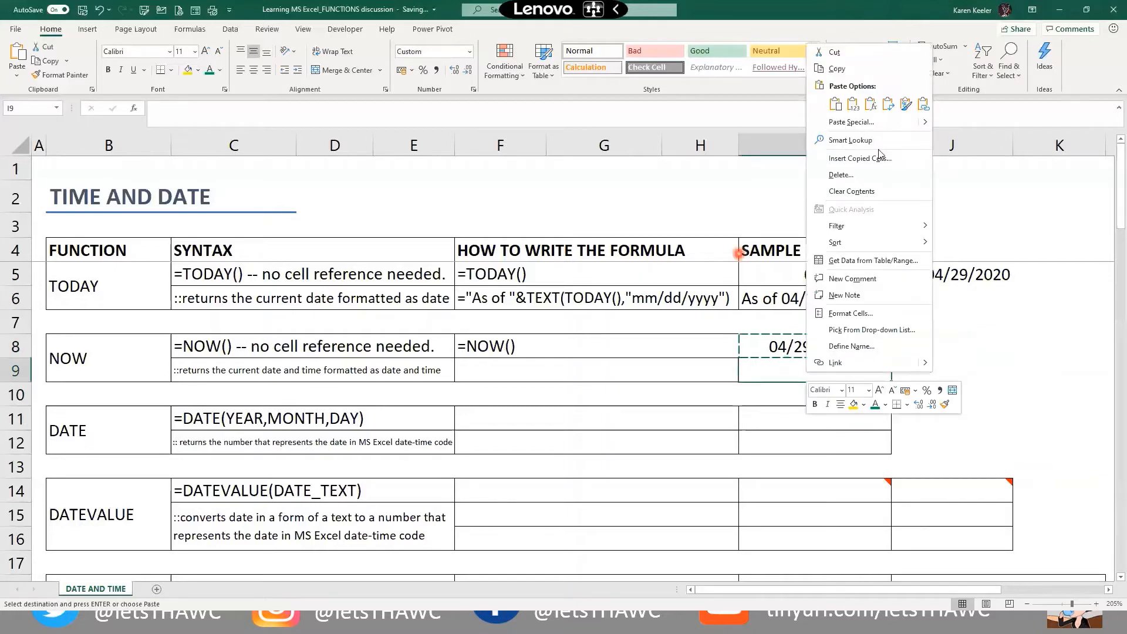
Paste only the value into I9, fixing it at 04/29/2020 3:46
{"action": "left_click", "coordinate": [854, 123]}
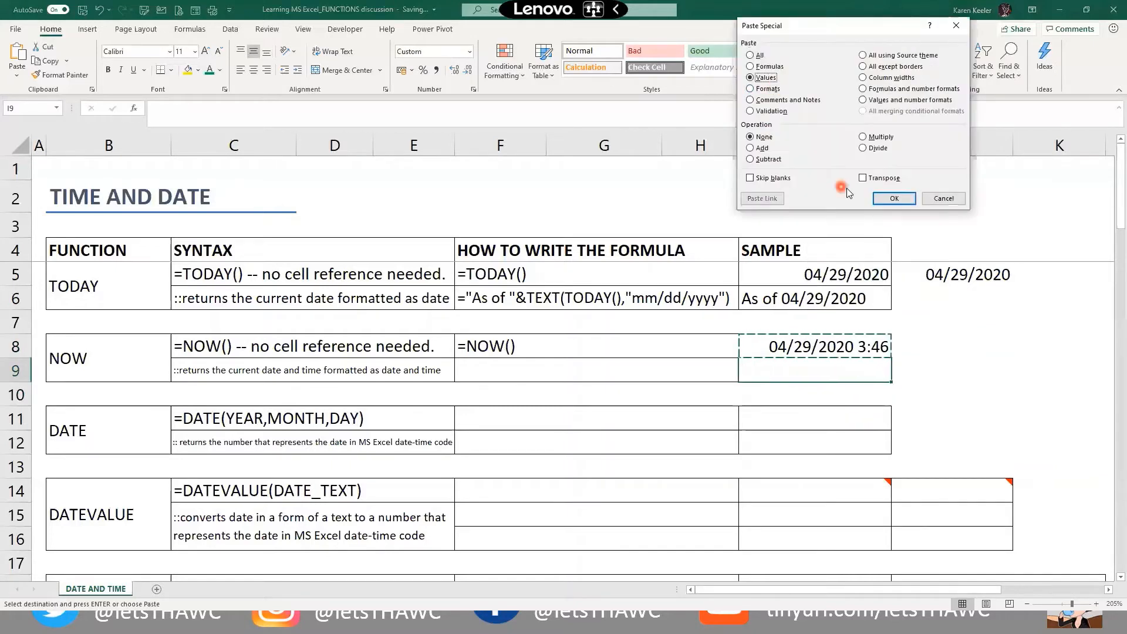
{"action": "left_click", "coordinate": [906, 200]}
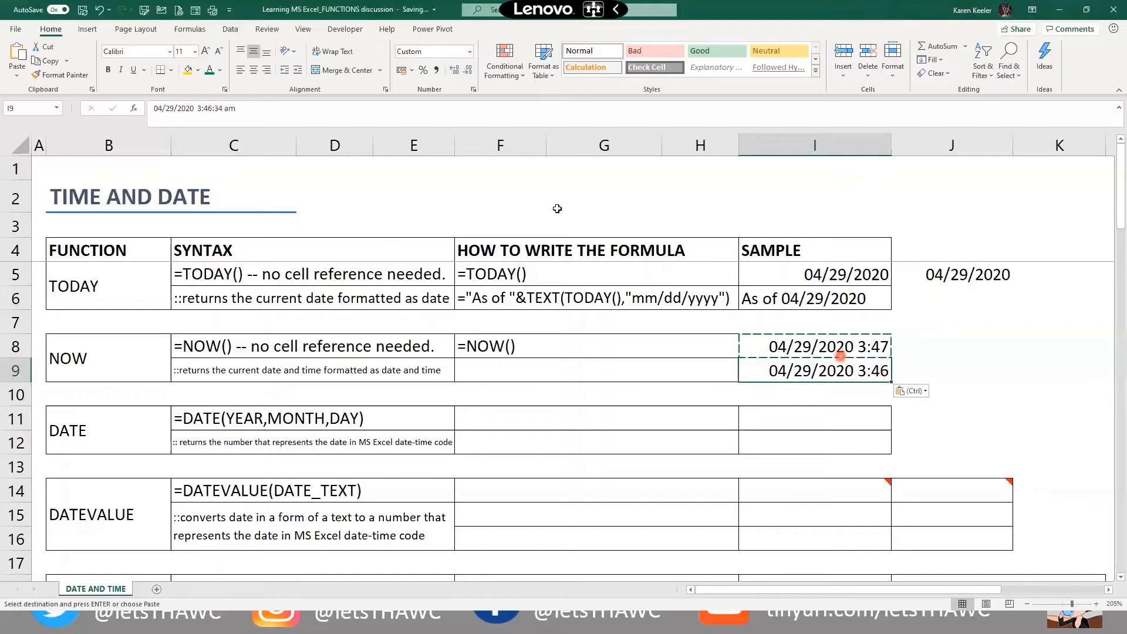
{"action": "key", "text": "Up"}
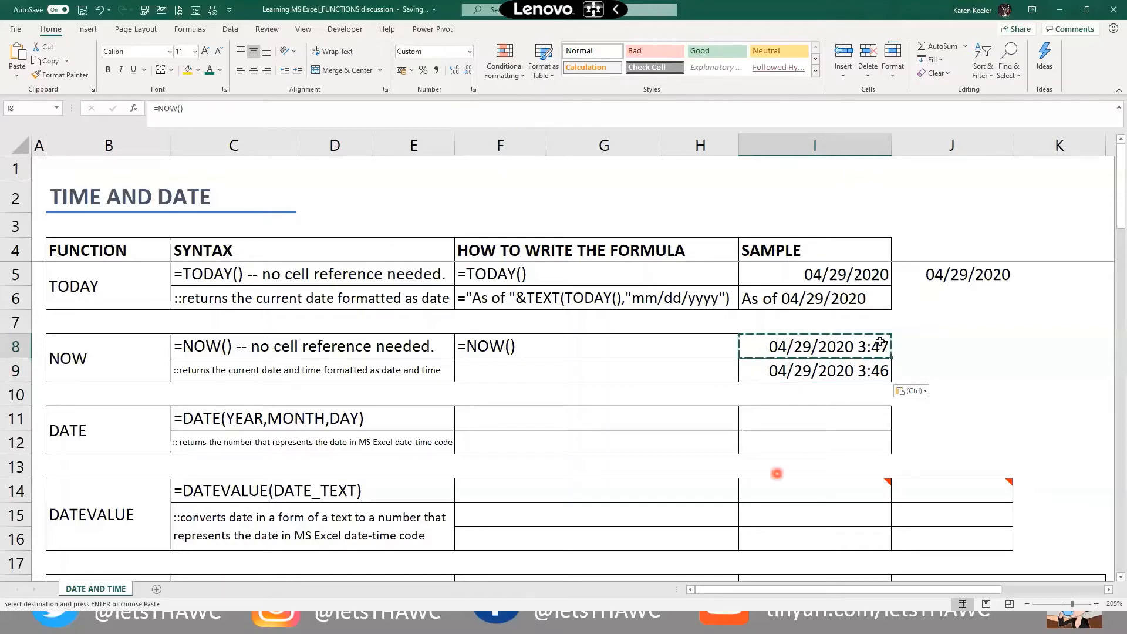
{"action": "left_click", "coordinate": [809, 378]}
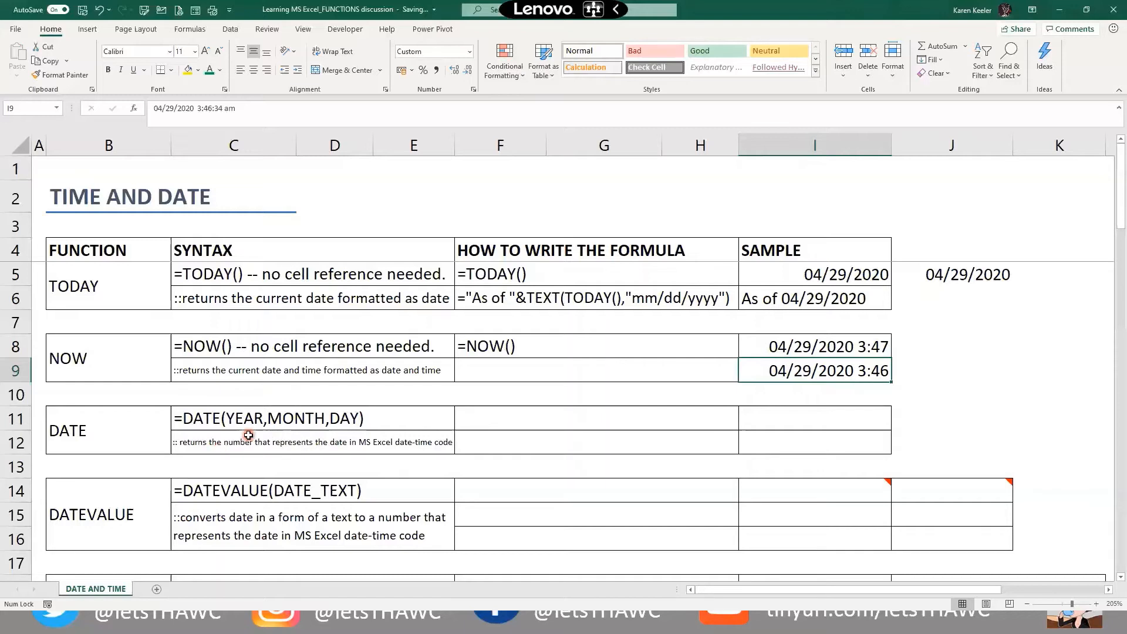
Enter =DATE(2020,5,15) in I11 so it returns 05/15/2020
{"action": "left_click", "coordinate": [786, 423]}
{"action": "type", "text": "=d"}
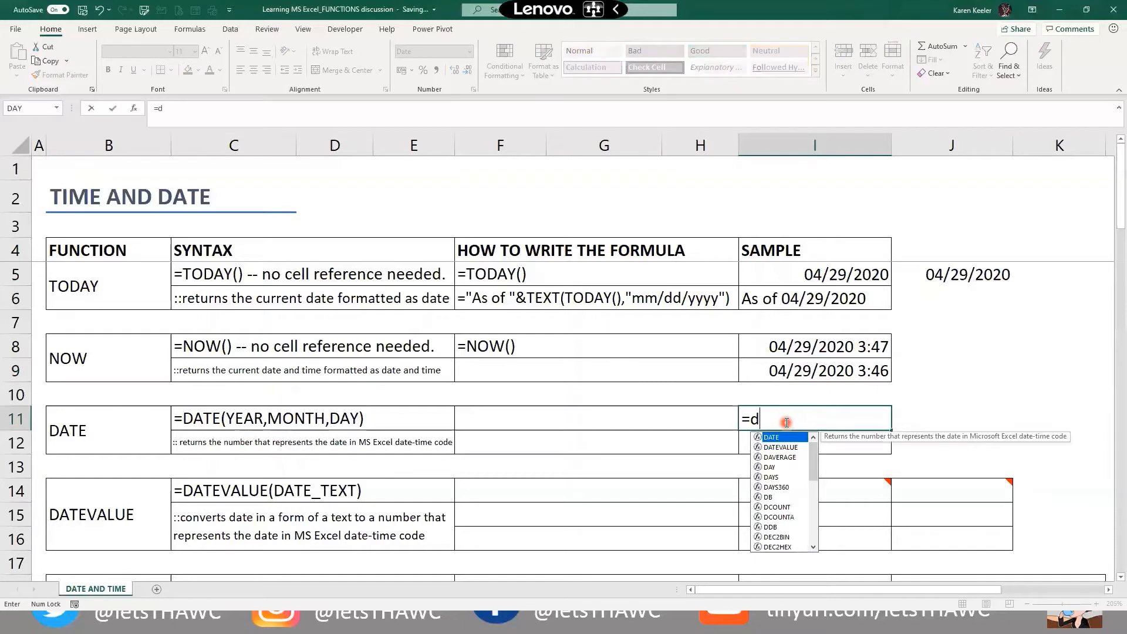
{"action": "type", "text": "ate("}
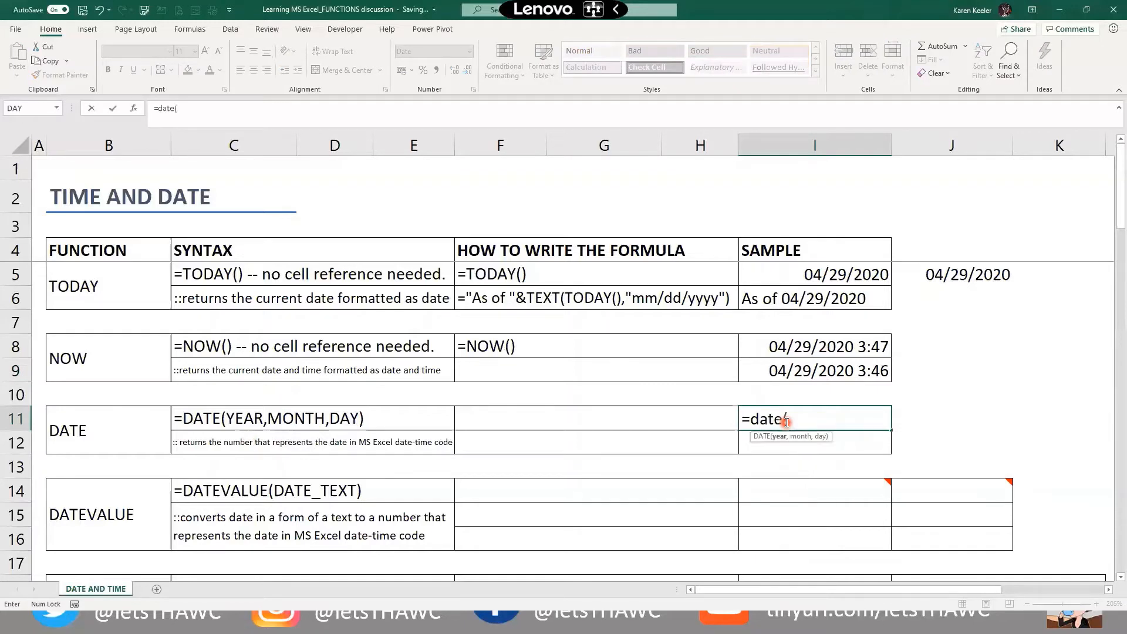
{"action": "type", "text": "2020,5,15"}
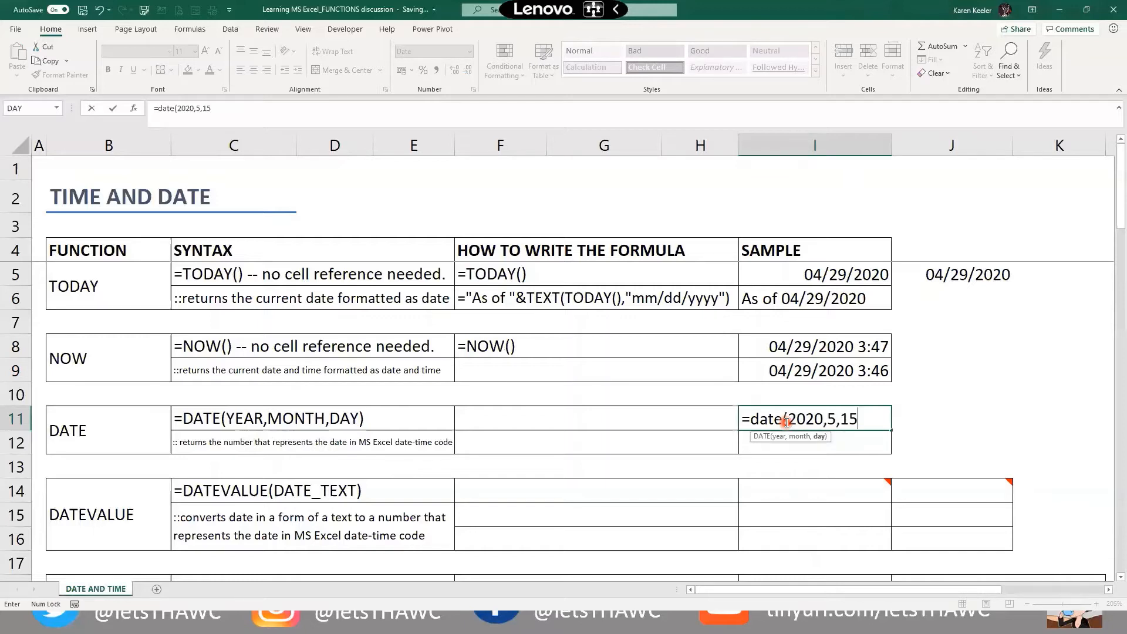
{"action": "key", "text": "Return"}
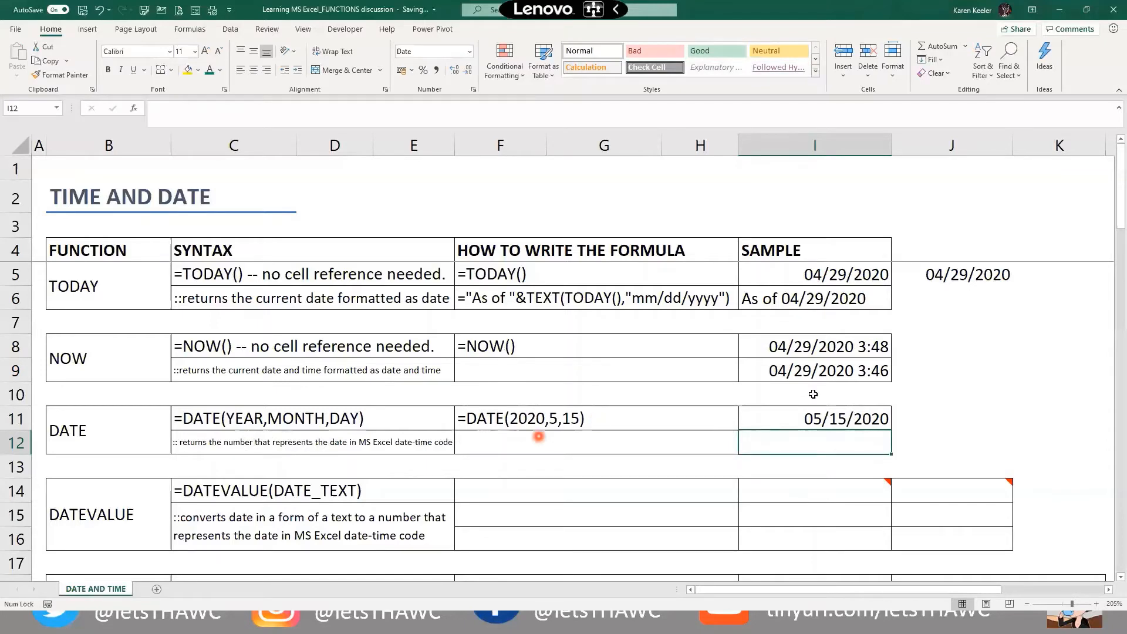
{"action": "left_click", "coordinate": [884, 422]}
Apply the long weekday date format to I11 so it reads Friday, 15 May 2020
{"action": "left_click", "coordinate": [467, 91]}
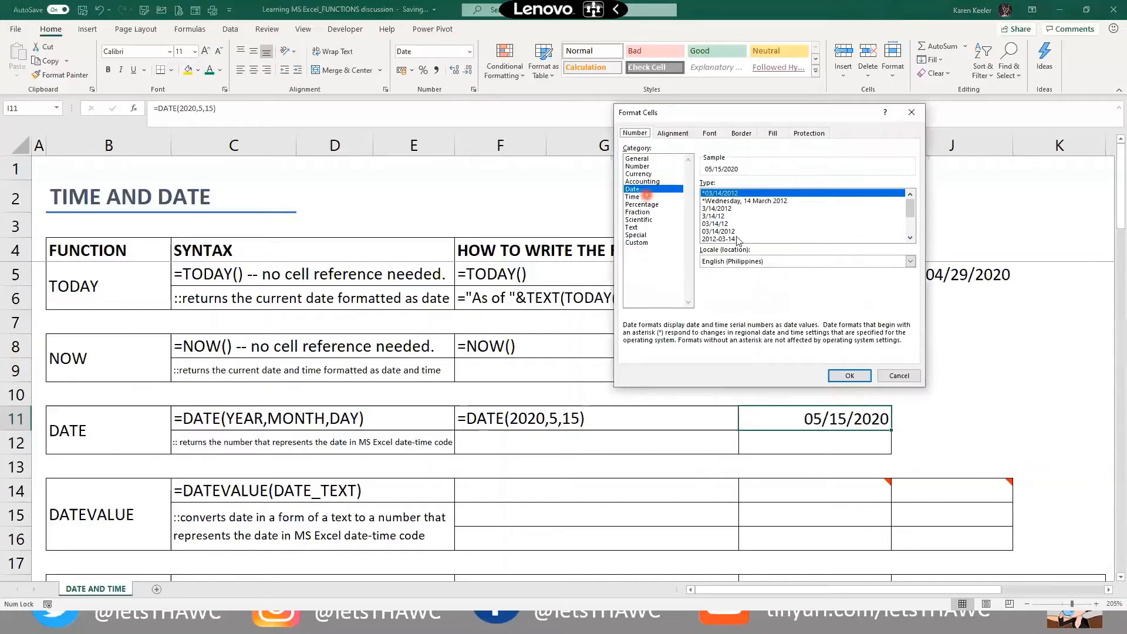
{"action": "left_click", "coordinate": [737, 238]}
{"action": "left_click", "coordinate": [770, 201]}
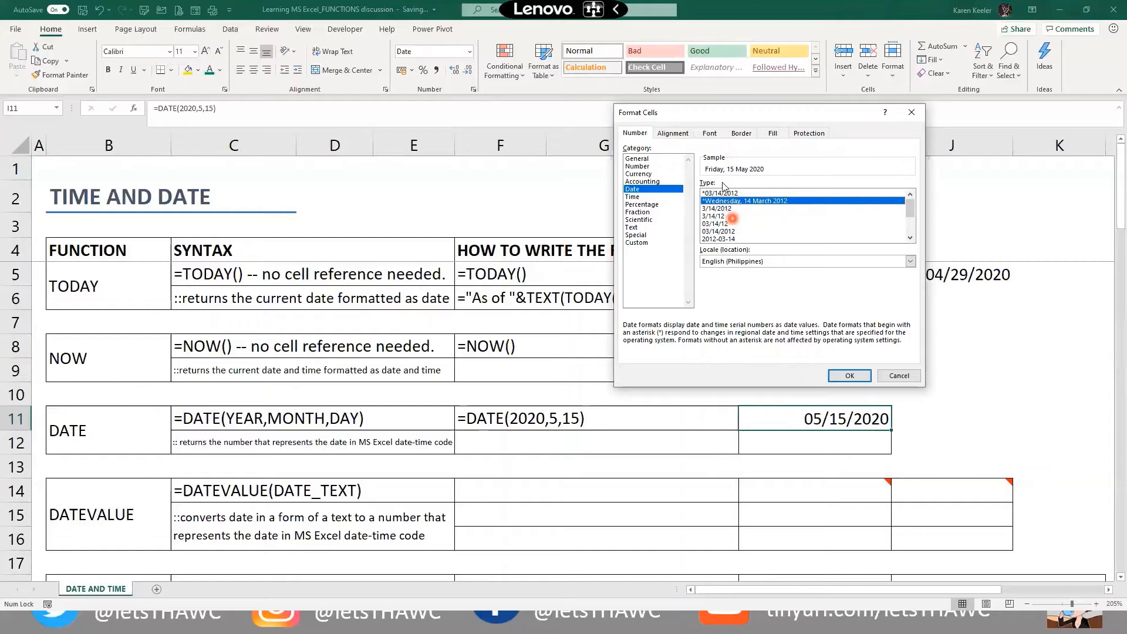
{"action": "left_click", "coordinate": [852, 375]}
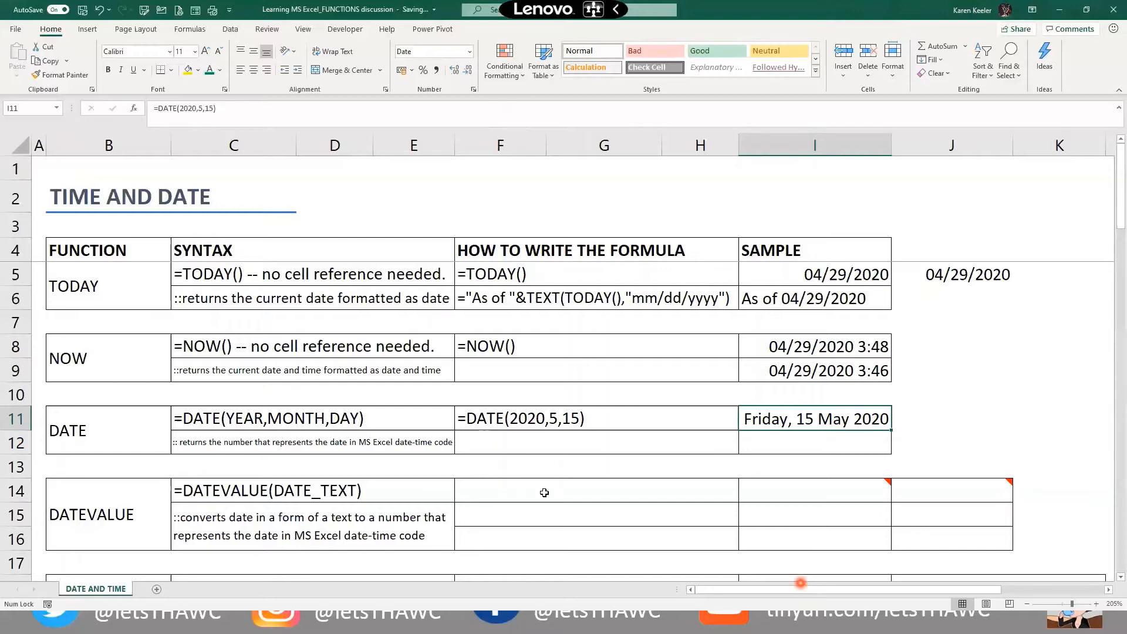
{"action": "left_click", "coordinate": [773, 446]}
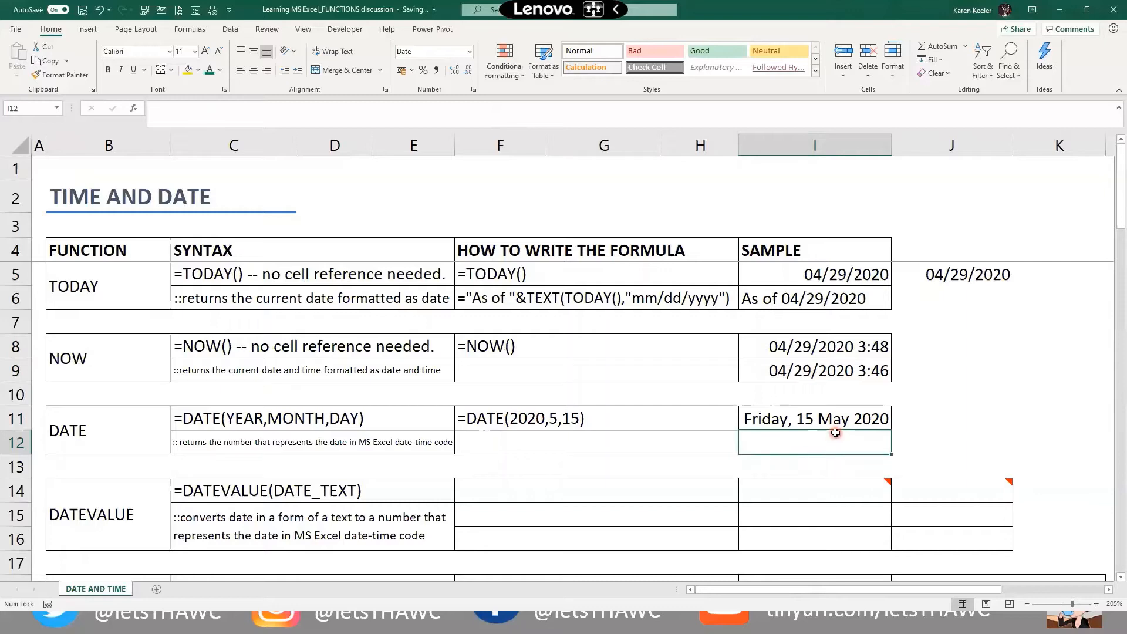
Enter =DATE(M12,N12,O12) in I12 so it returns 05/01/2020
{"action": "scroll", "coordinate": [835, 434], "scroll_direction": "down", "scroll_amount": 1}
{"action": "scroll", "coordinate": [835, 433], "scroll_direction": "down", "scroll_amount": 2}
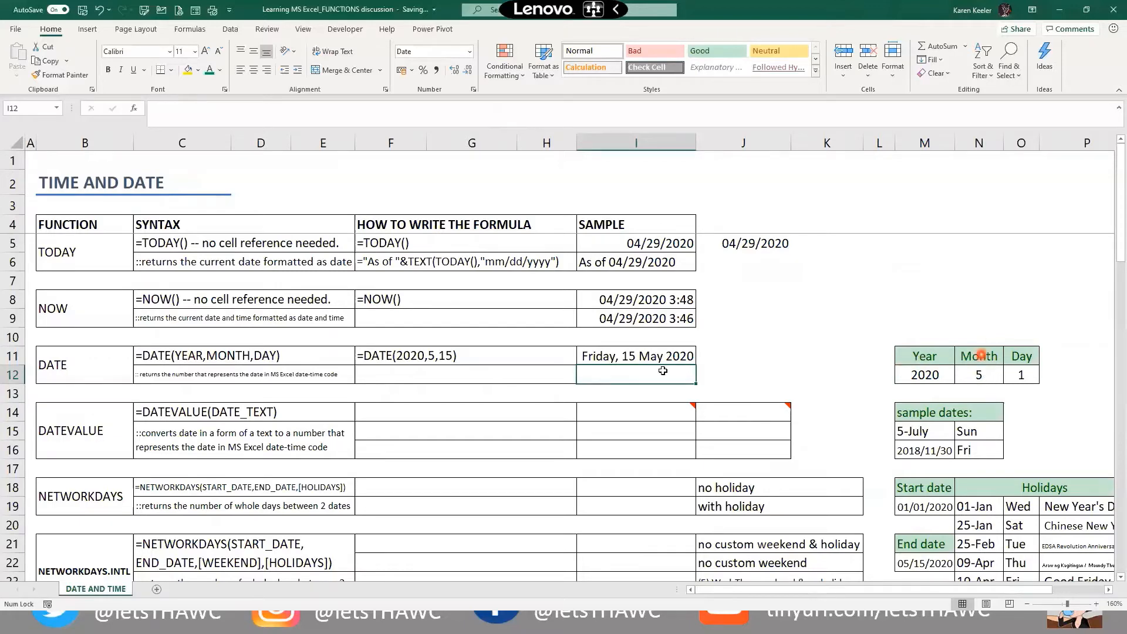
{"action": "double_click", "coordinate": [602, 374]}
{"action": "type", "text": "=date("}
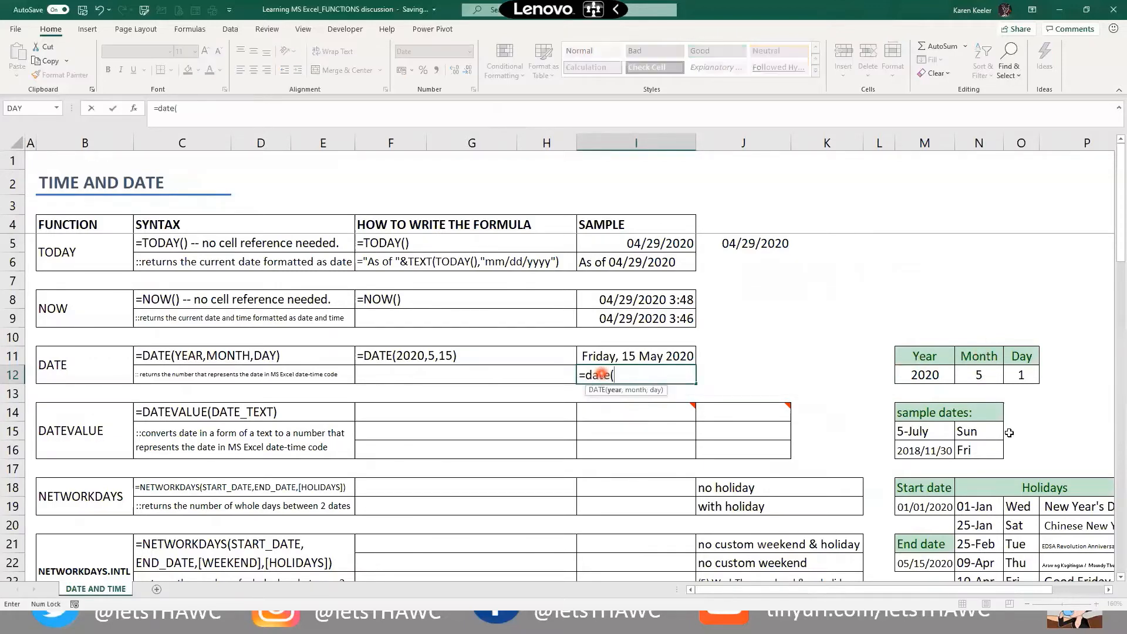
{"action": "left_click", "coordinate": [934, 375]}
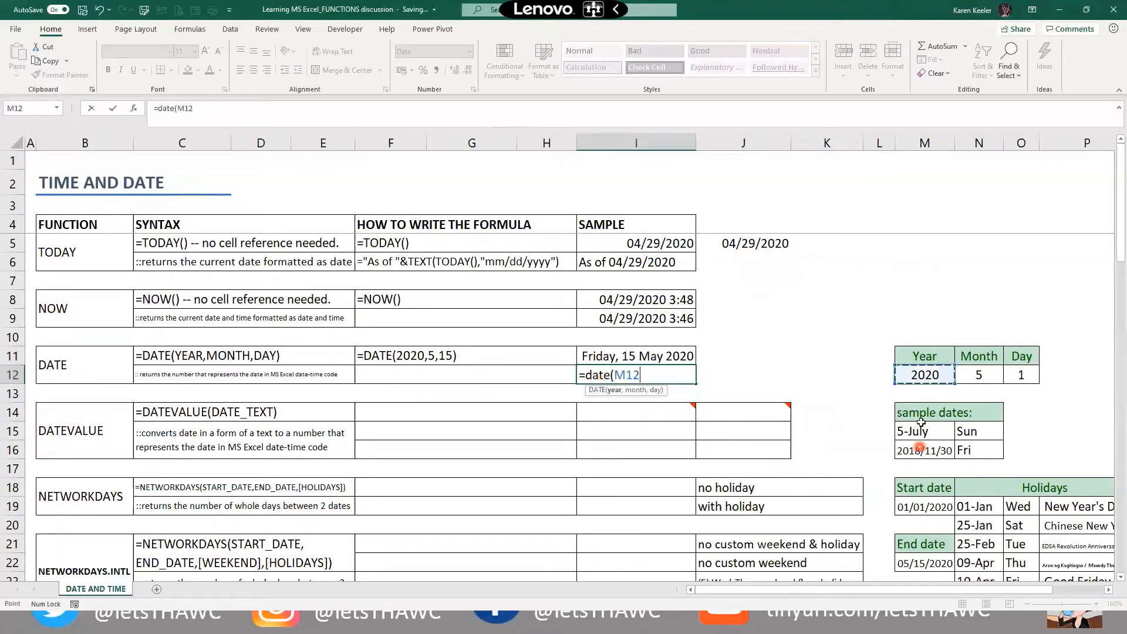
{"action": "type", "text": ","}
{"action": "left_click", "coordinate": [967, 372]}
{"action": "type", "text": ","}
{"action": "left_click", "coordinate": [1025, 369]}
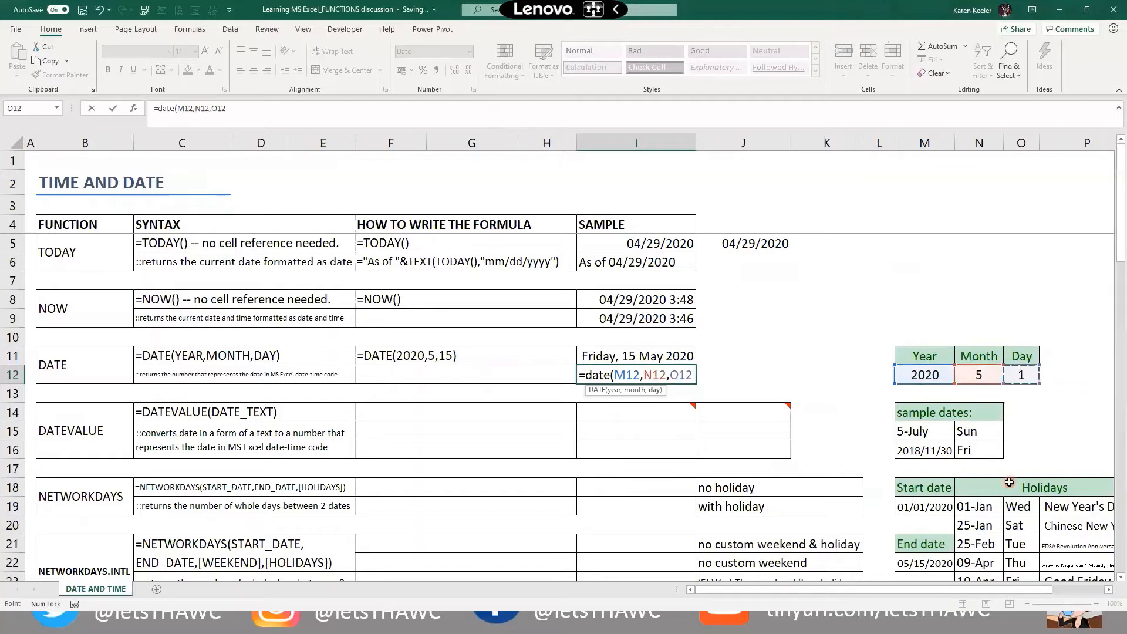
{"action": "type", "text": ")"}
{"action": "key", "text": "Return"}
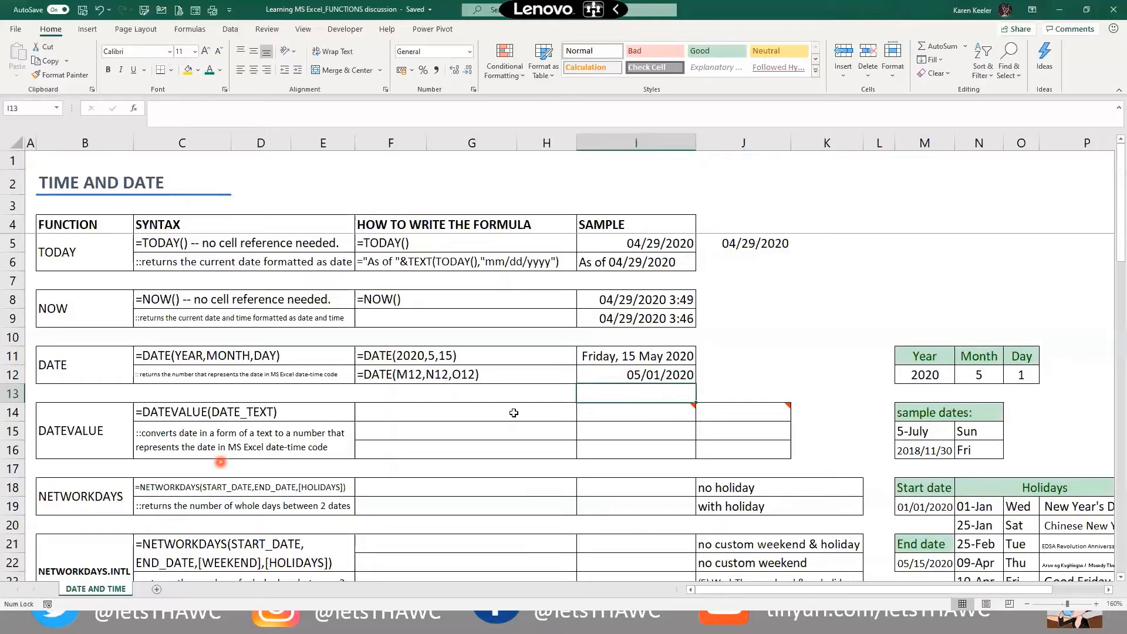
Enter =DATEVALUE("5-6-2019") in I14, returning the serial number 43591
{"action": "mouse_move", "coordinate": [625, 406]}
{"action": "left_click", "coordinate": [624, 409]}
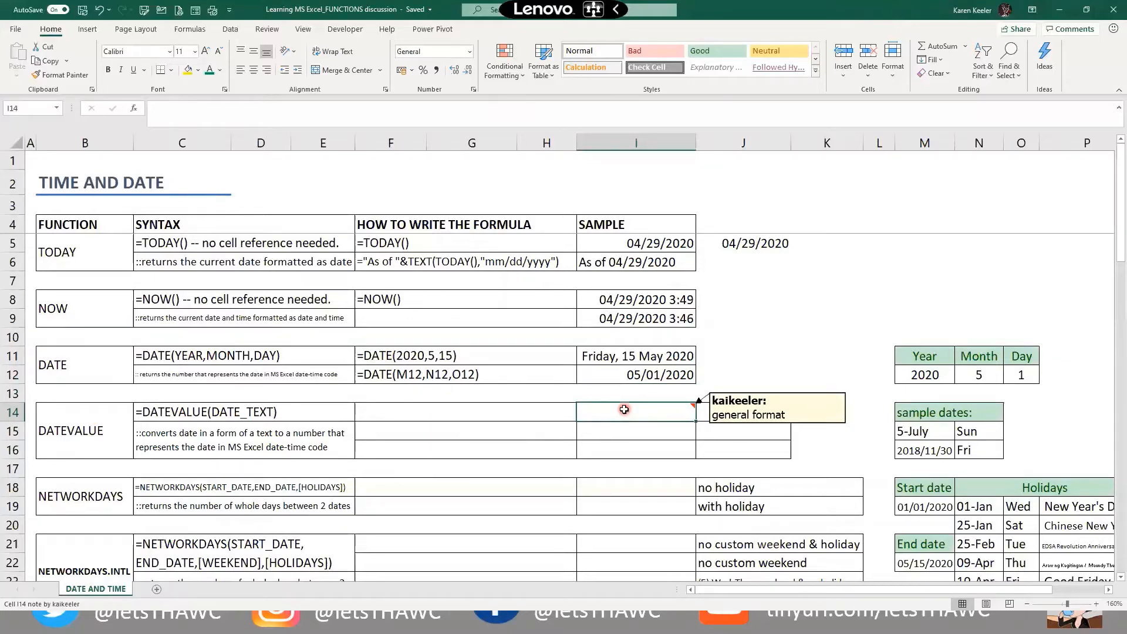
{"action": "double_click", "coordinate": [625, 410]}
{"action": "type", "text": "=date"}
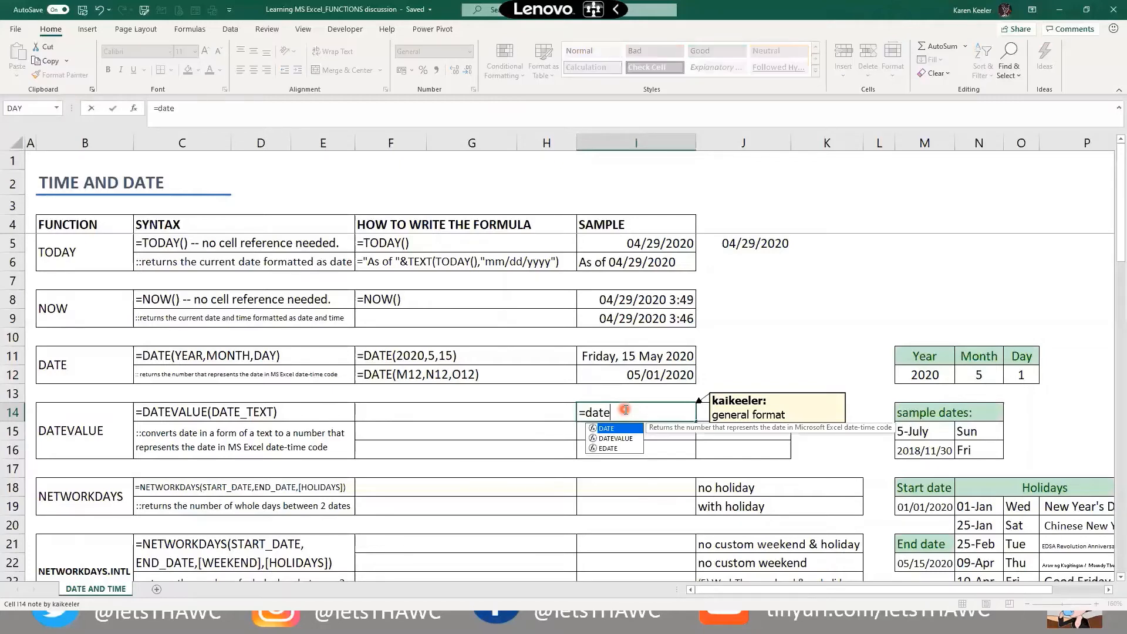
{"action": "key", "text": "Down"}
{"action": "key", "text": "Tab"}
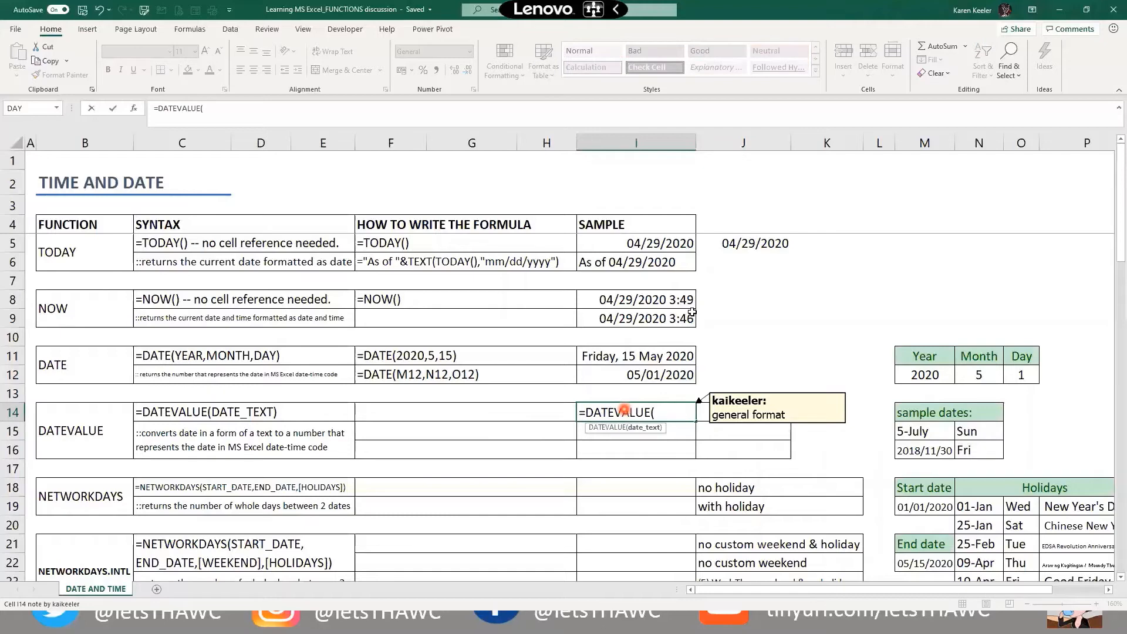
{"action": "left_click", "coordinate": [242, 418]}
{"action": "type", "text": "\"5-6-2019\""}
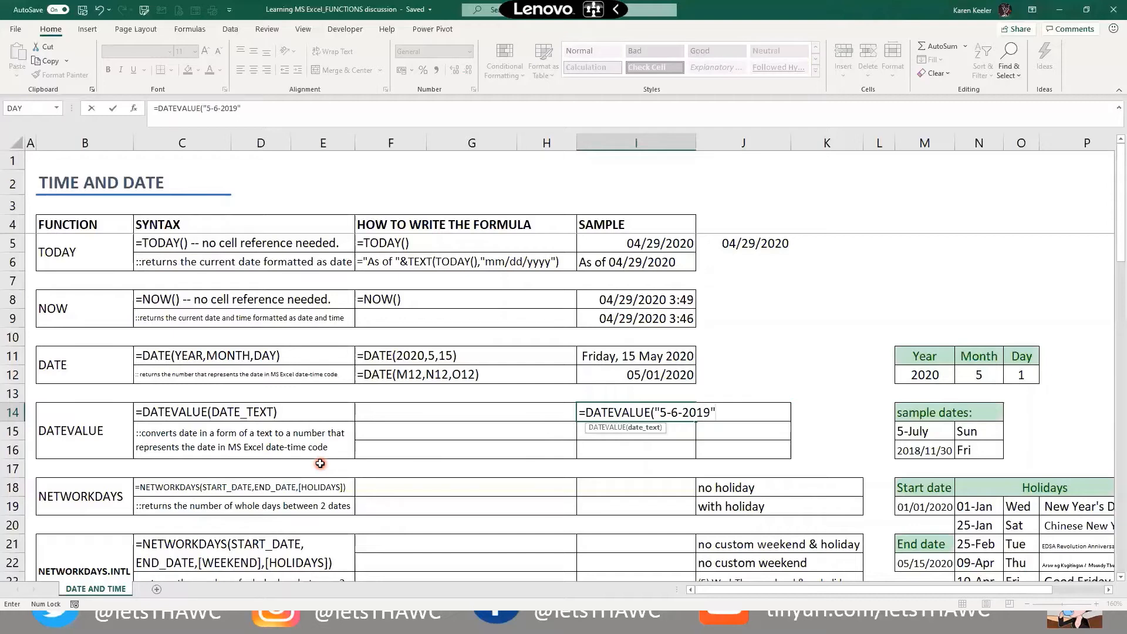
{"action": "type", "text": ")"}
{"action": "key", "text": "Return"}
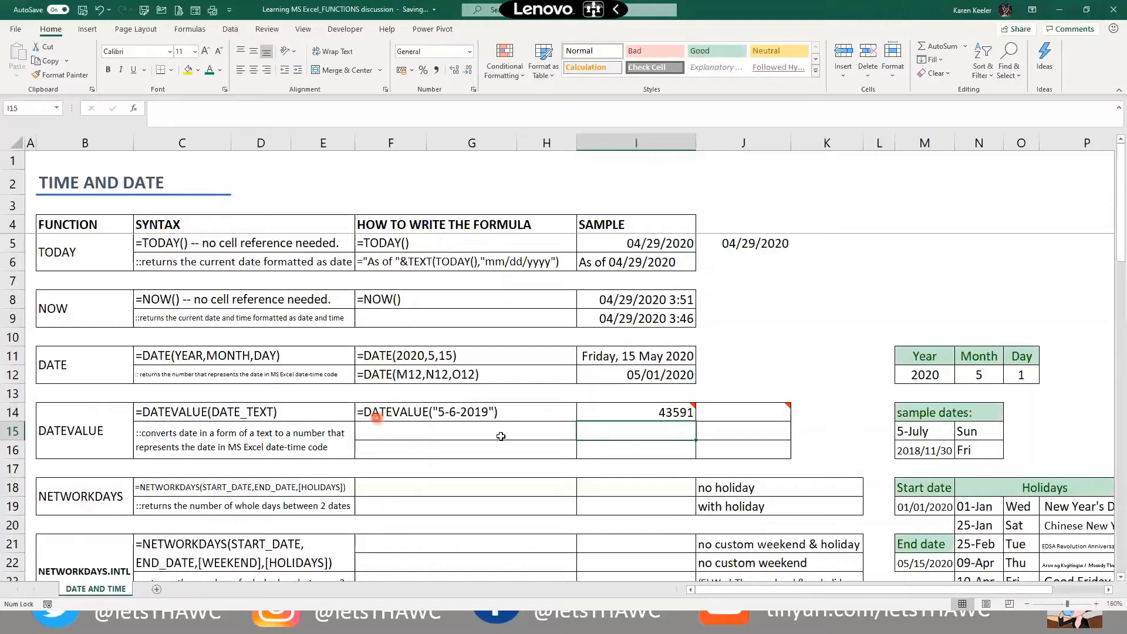
{"action": "mouse_move", "coordinate": [638, 412]}
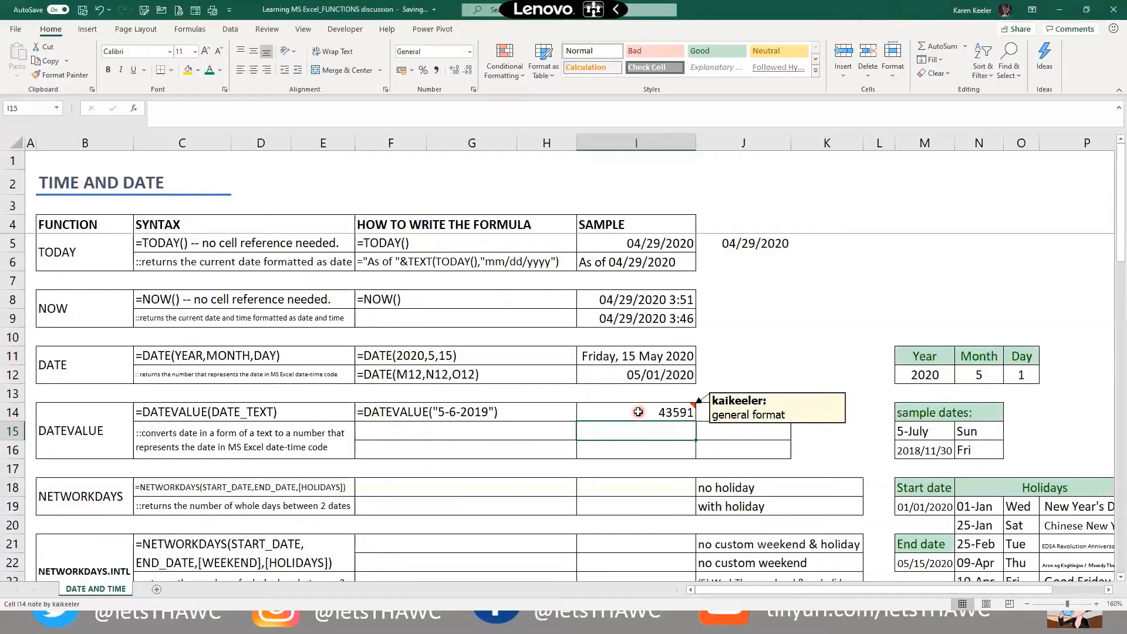
Copy the I14 DATEVALUE formula into J14 so it displays 05/06/2019
{"action": "left_click", "coordinate": [637, 412]}
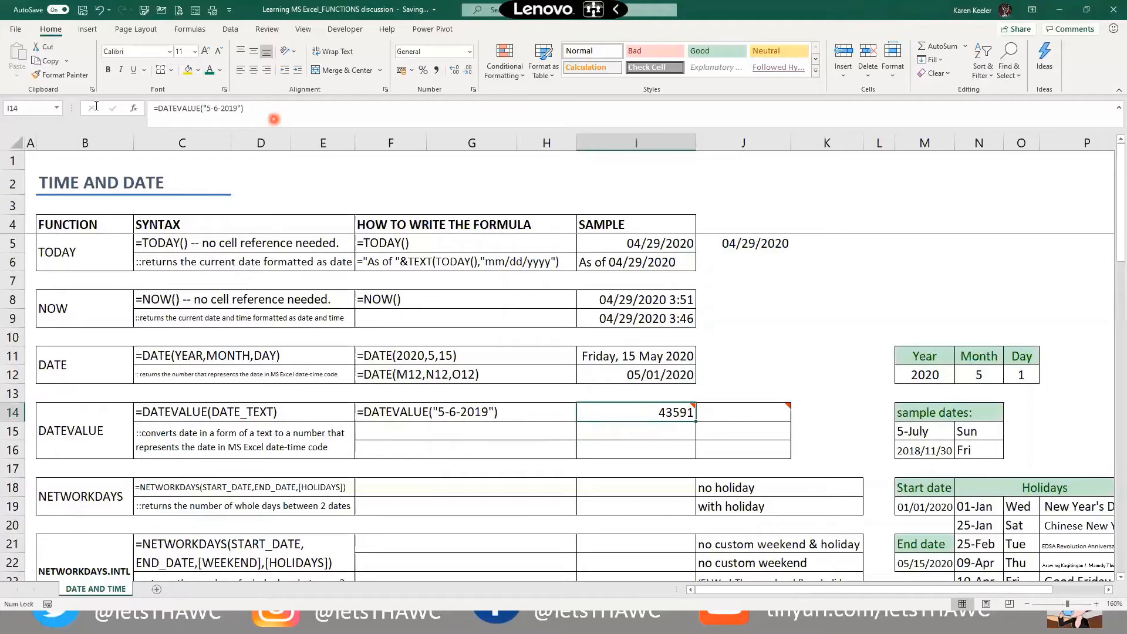
{"action": "left_click_drag", "start_coordinate": [274, 118], "coordinate": [92, 110]}
{"action": "key", "text": "ctrl+c"}
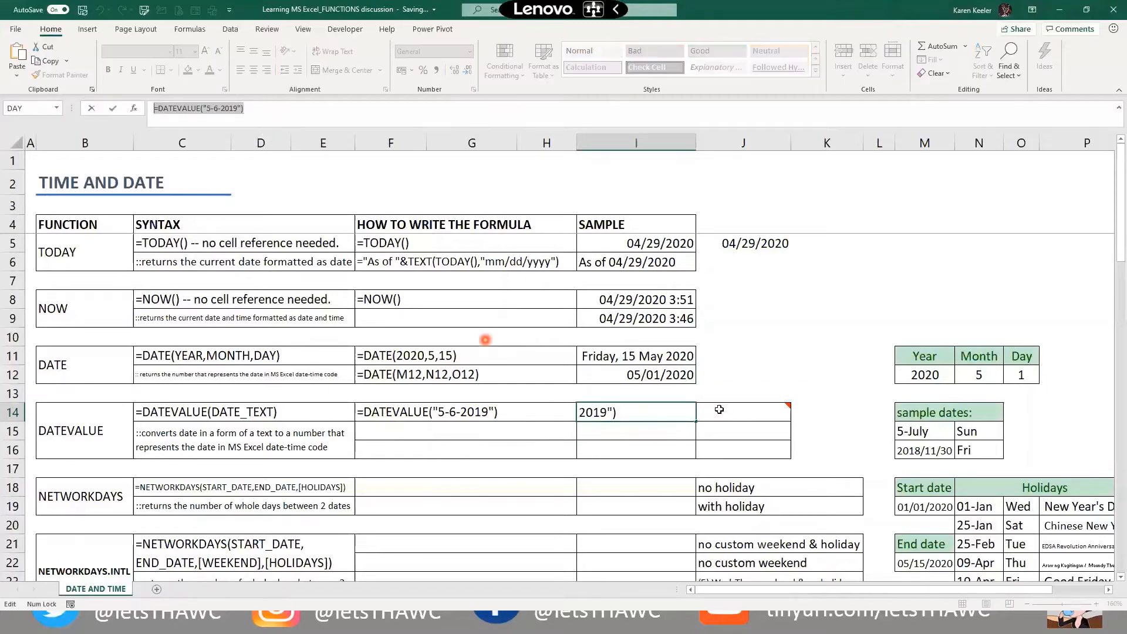
{"action": "left_click", "coordinate": [719, 409]}
{"action": "key", "text": "ctrl+v"}
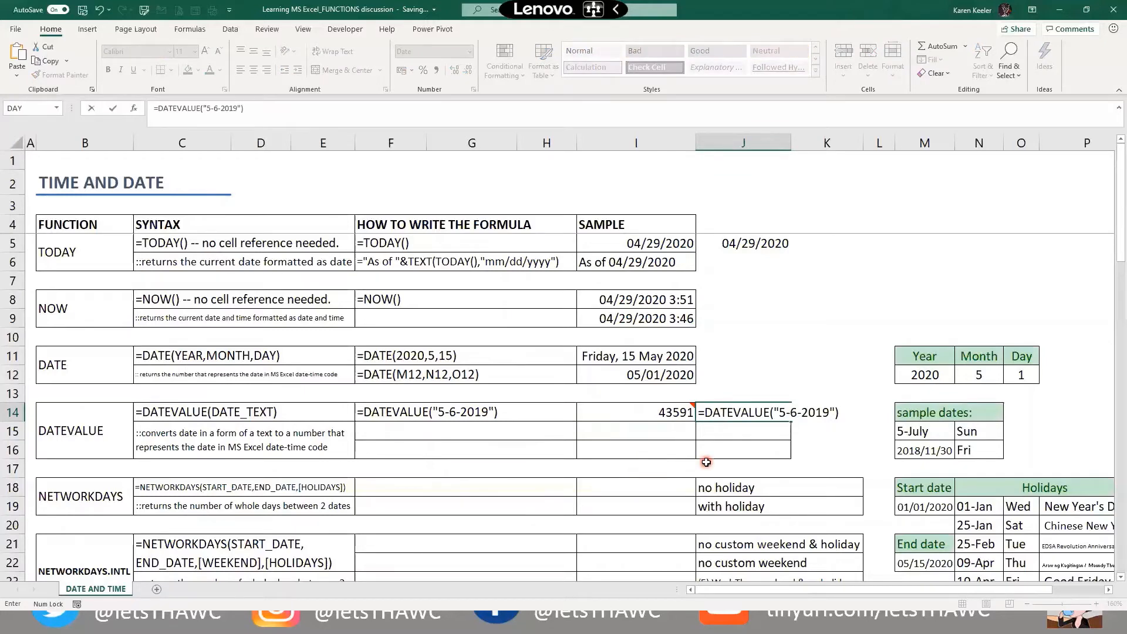
{"action": "key", "text": "Return"}
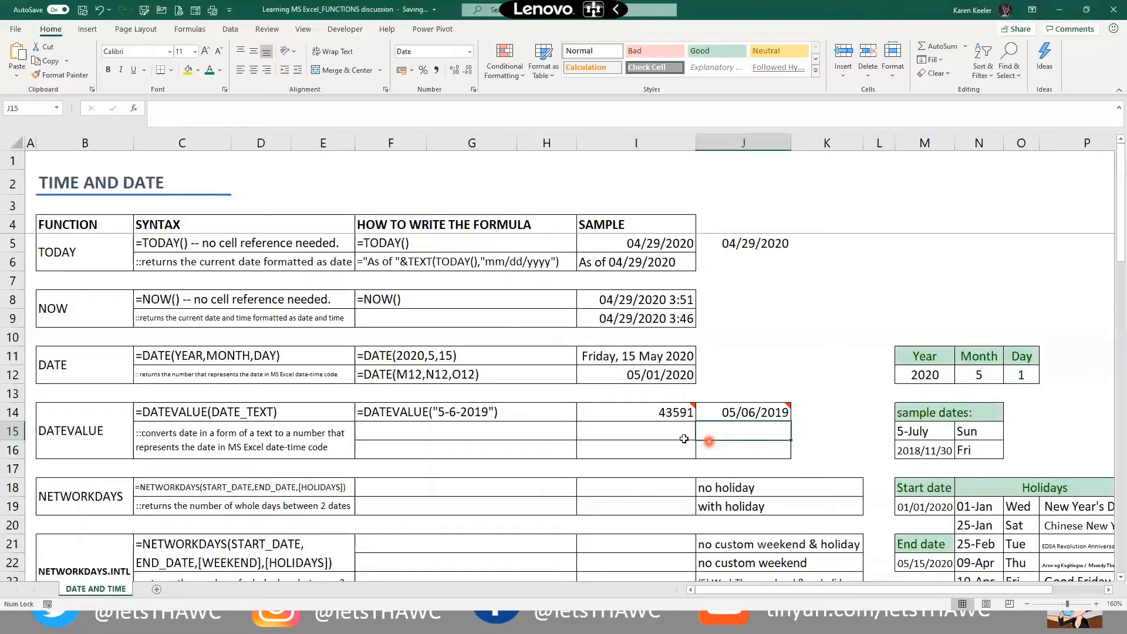
{"action": "key", "text": "Up"}
{"action": "key", "text": "Left"}
{"action": "key", "text": "Down"}
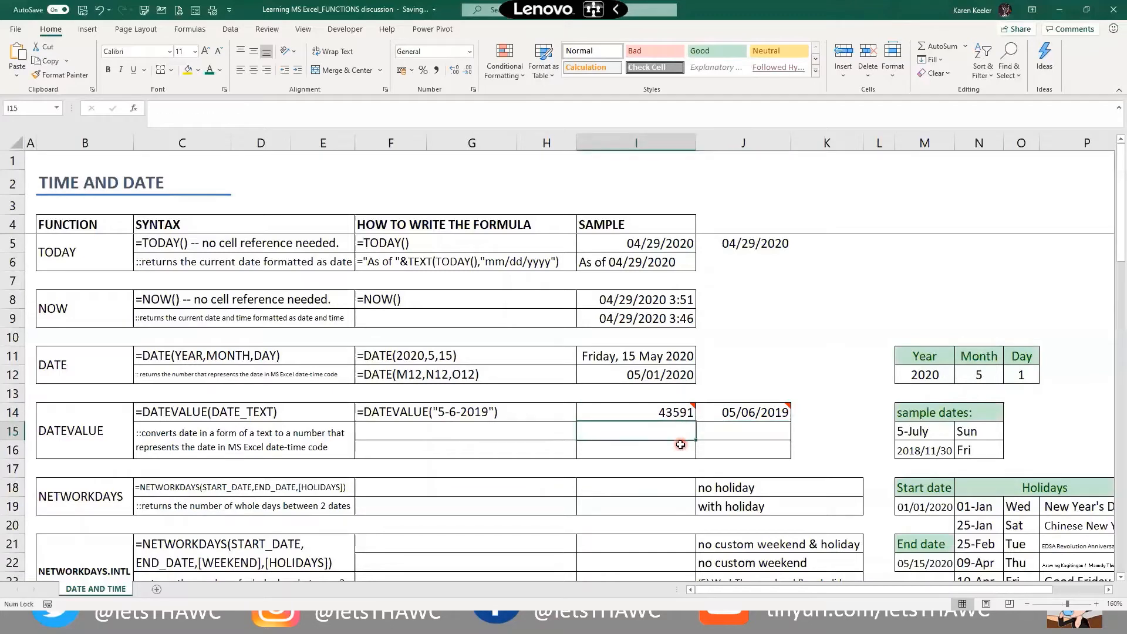
Enter =DATEVALUE(M15) in I15 to convert the 5-July sample date
{"action": "left_click", "coordinate": [911, 430]}
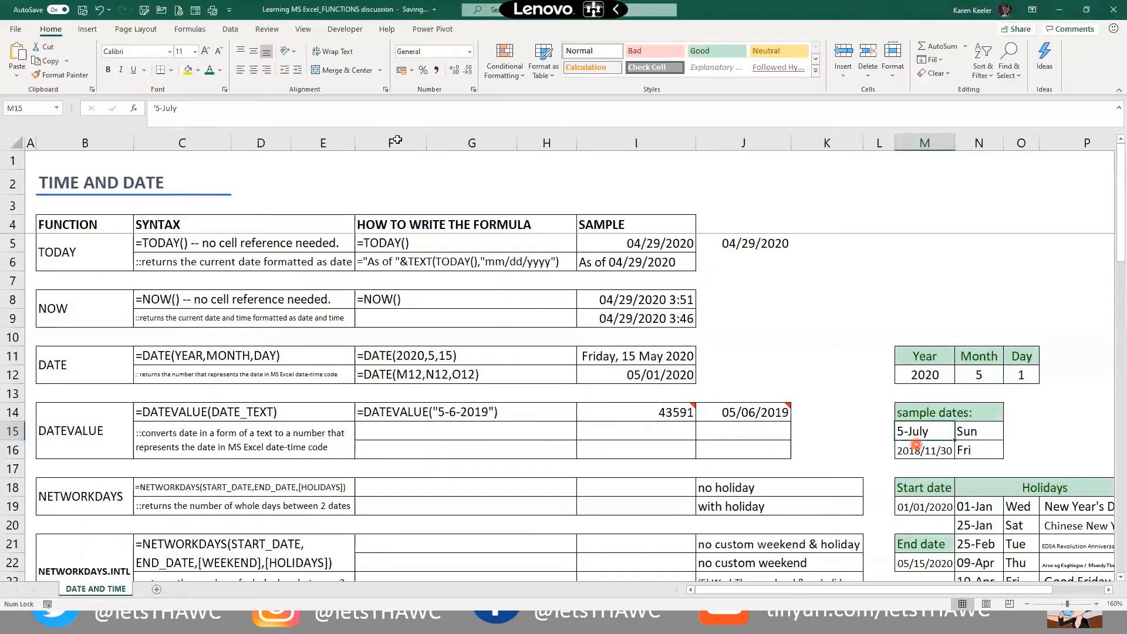
{"action": "key", "text": "Down"}
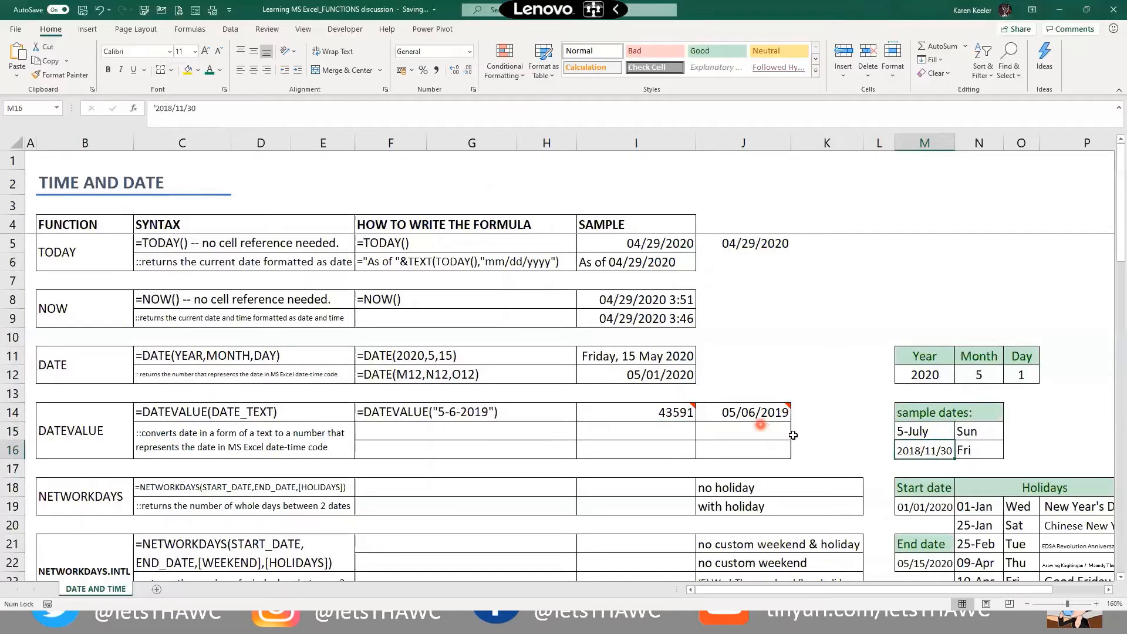
{"action": "left_click", "coordinate": [636, 430]}
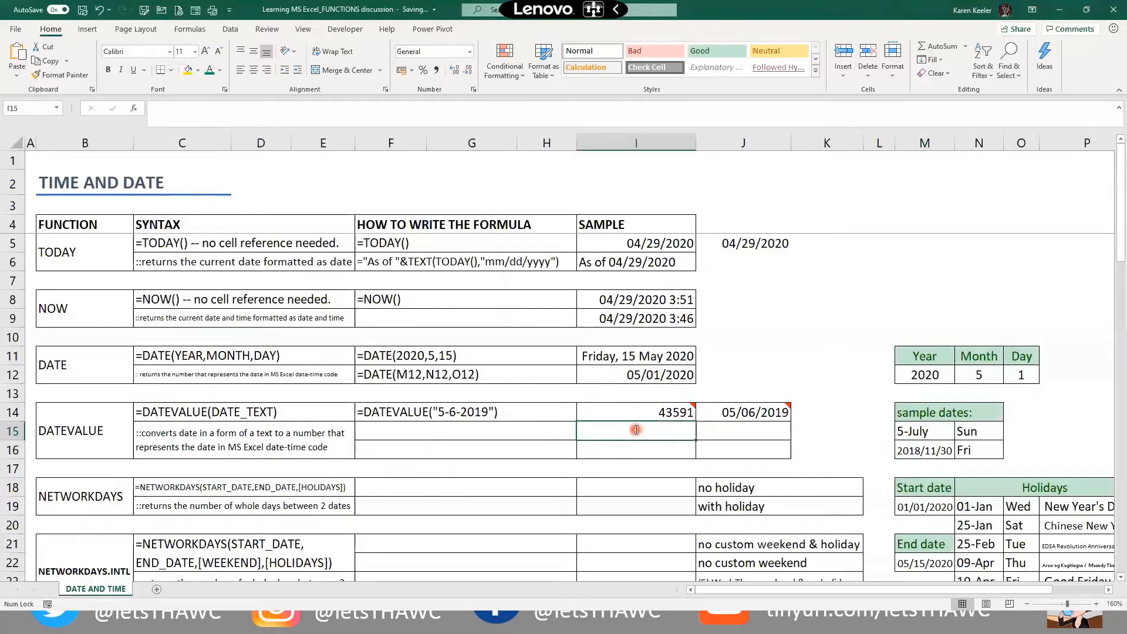
{"action": "type", "text": "=date"}
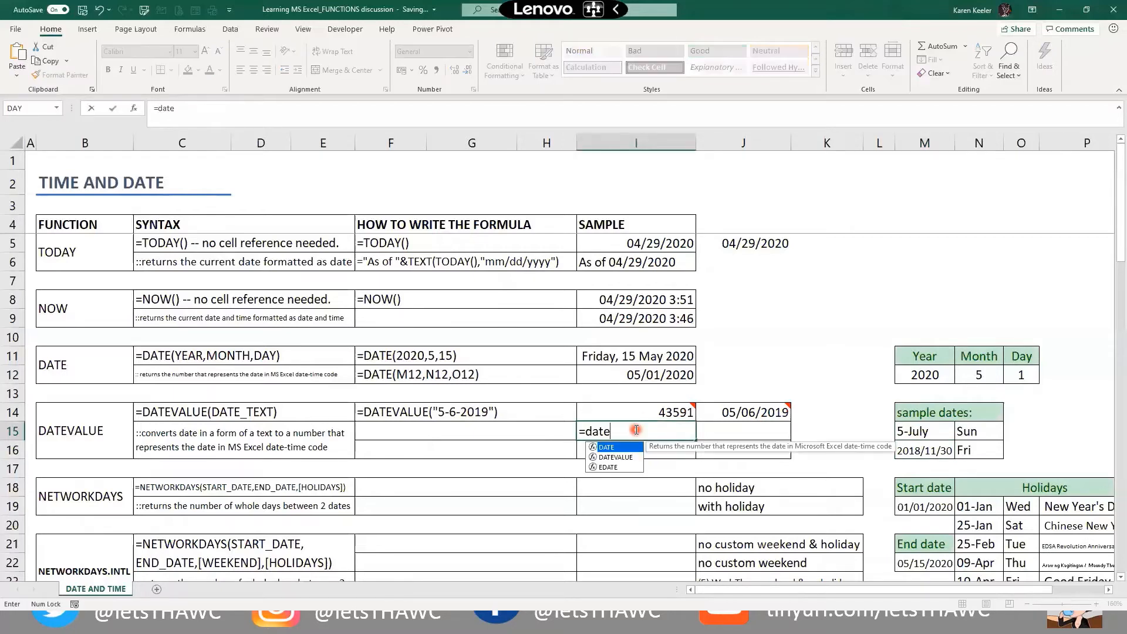
{"action": "key", "text": "Down"}
{"action": "key", "text": "Tab"}
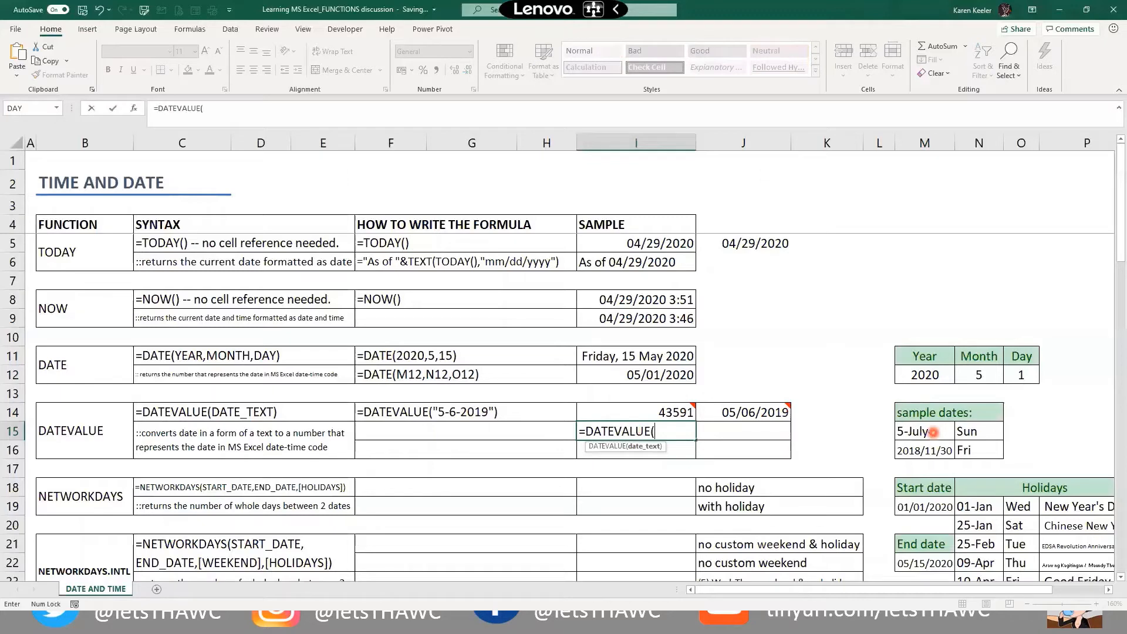
{"action": "left_click", "coordinate": [933, 432]}
{"action": "type", "text": ")"}
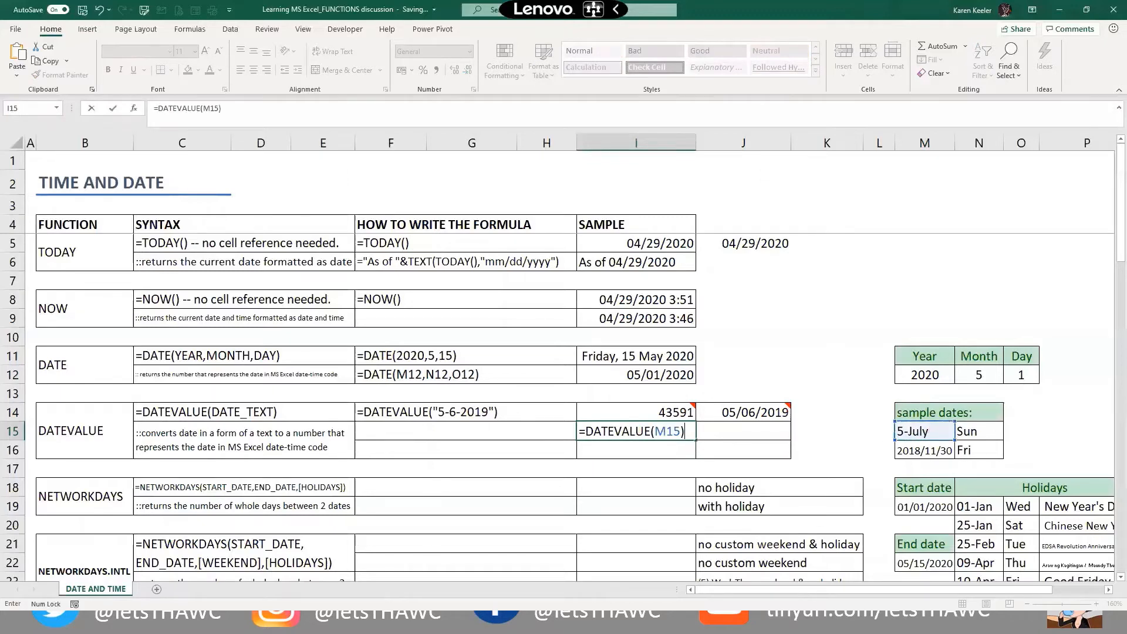
{"action": "key", "text": "Return"}
Enter a DATEVALUE formula in I16 converting the 2018/11/30 sample date in M16
{"action": "type", "text": "="}
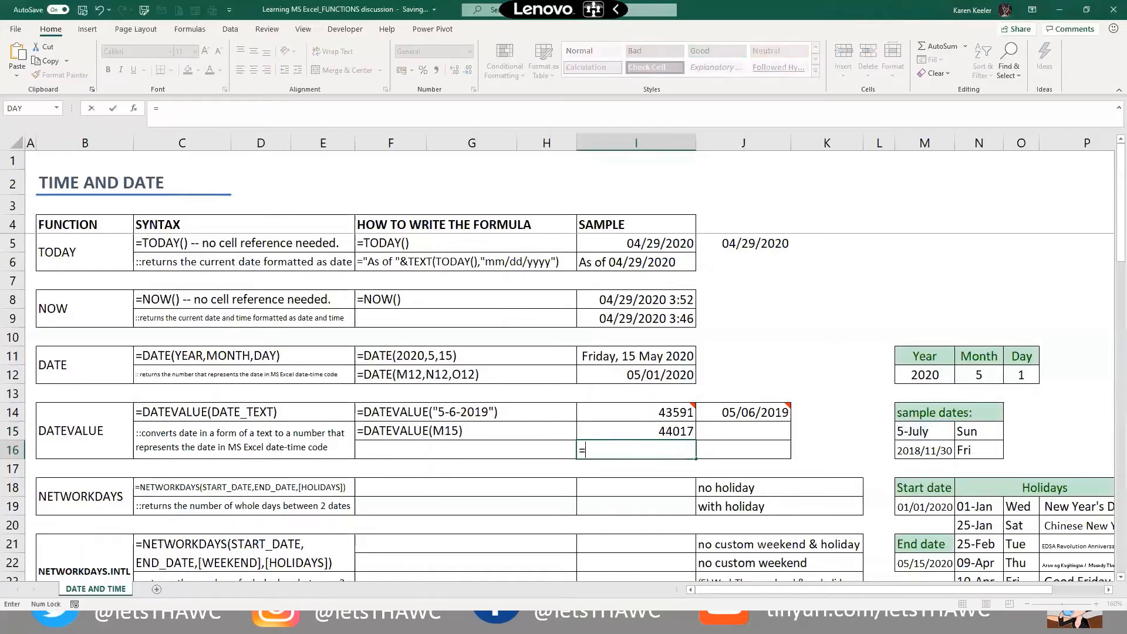
{"action": "type", "text": "date"}
{"action": "key", "text": "Down"}
{"action": "key", "text": "Tab"}
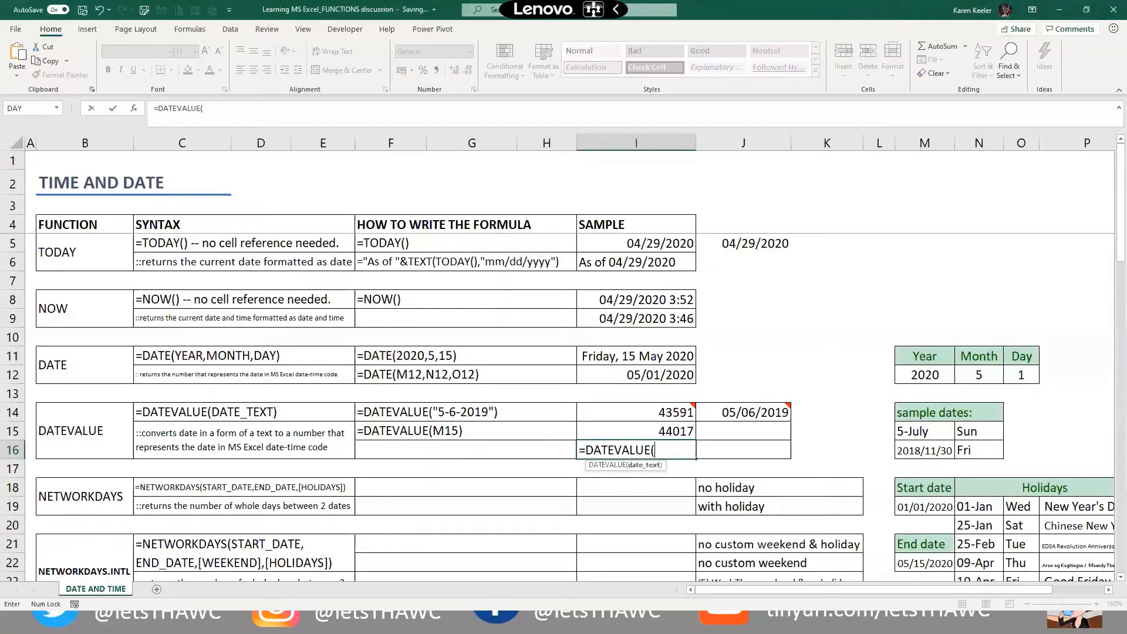
{"action": "key", "text": "Right"}
{"action": "key", "text": "Right"}
{"action": "key", "text": "Right"}
{"action": "key", "text": "Right"}
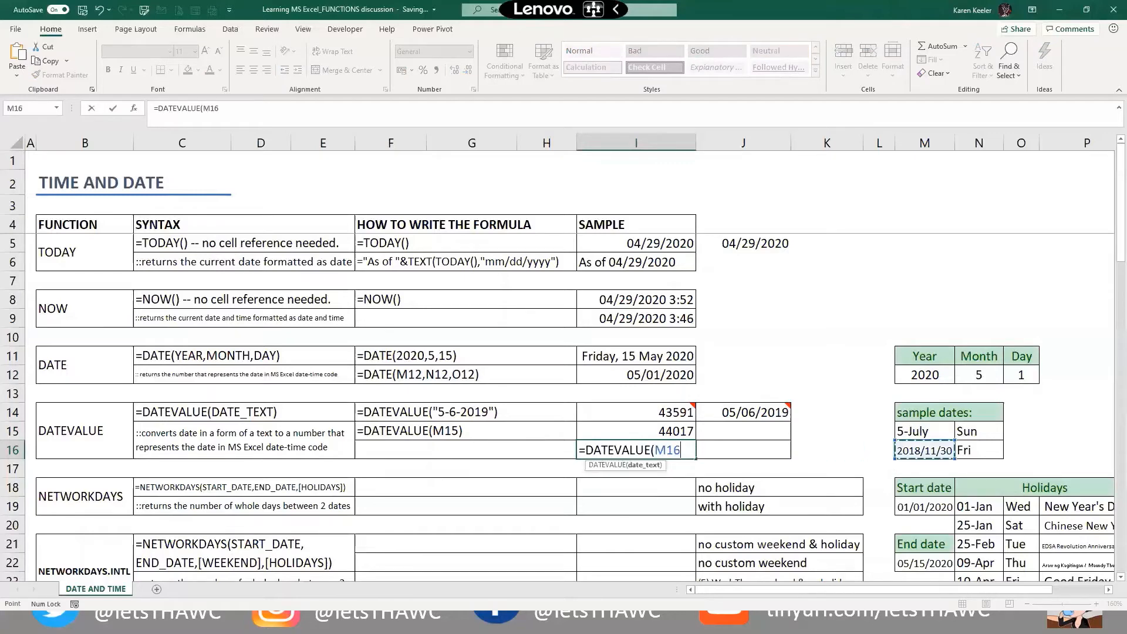
{"action": "key", "text": "Return"}
{"action": "key", "text": "Up"}
{"action": "key", "text": "Up"}
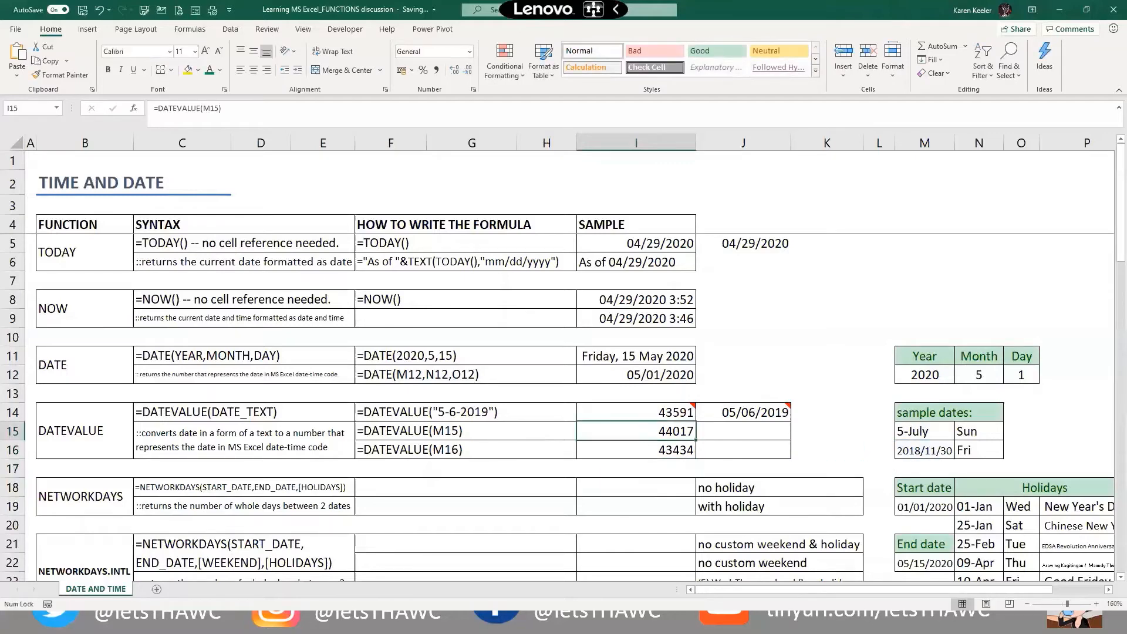
{"action": "key", "text": "F2"}
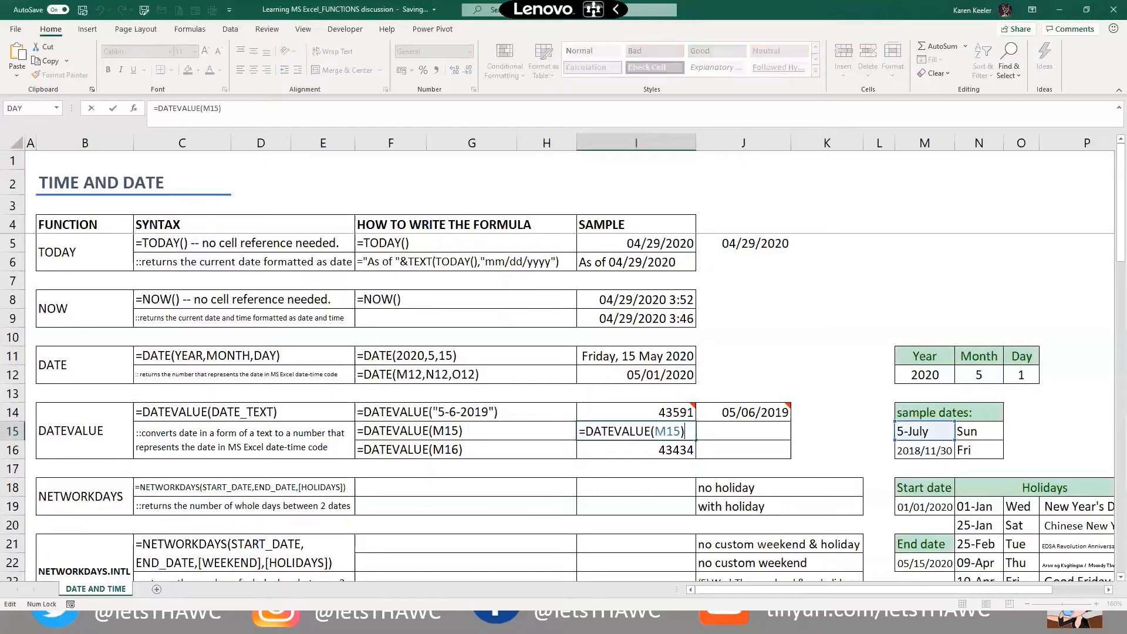
{"action": "key", "text": "ctrl+Return"}
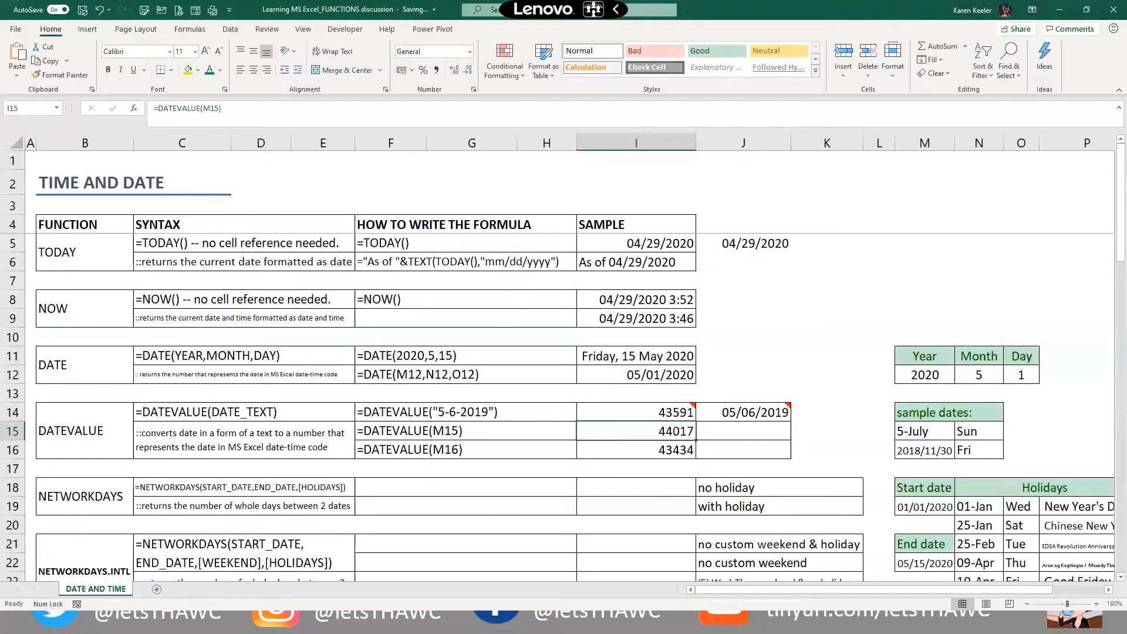
Fill J15 with a DATEVALUE formula showing 07/05/2020, fixing the #NAME? error
{"action": "left_click", "coordinate": [733, 431]}
{"action": "type", "text": "=date"}
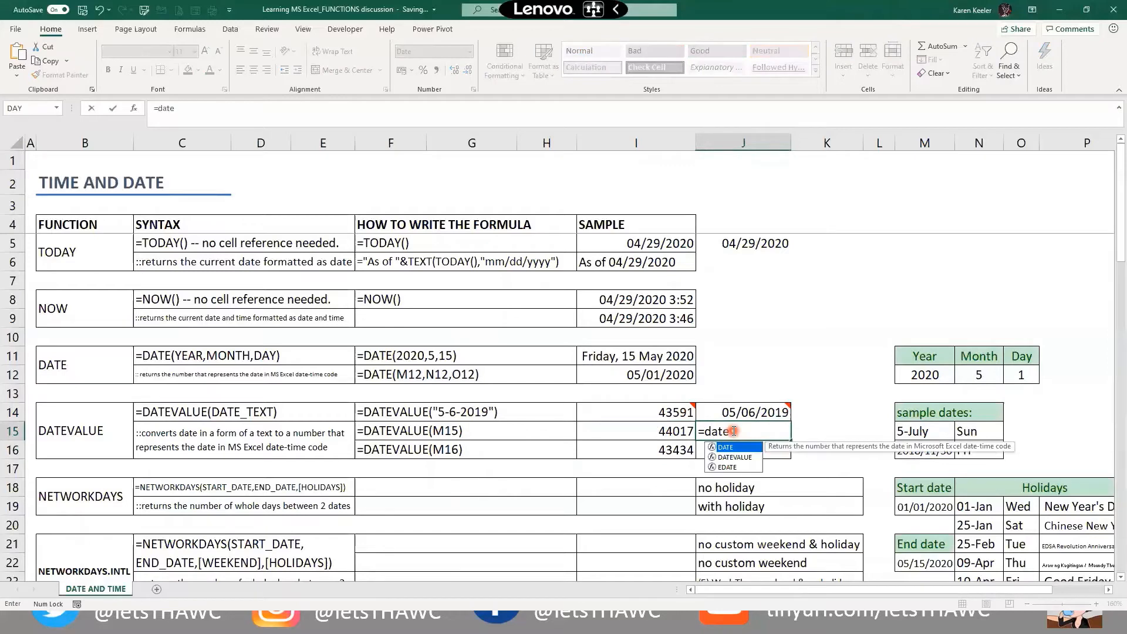
{"action": "key", "text": "Right"}
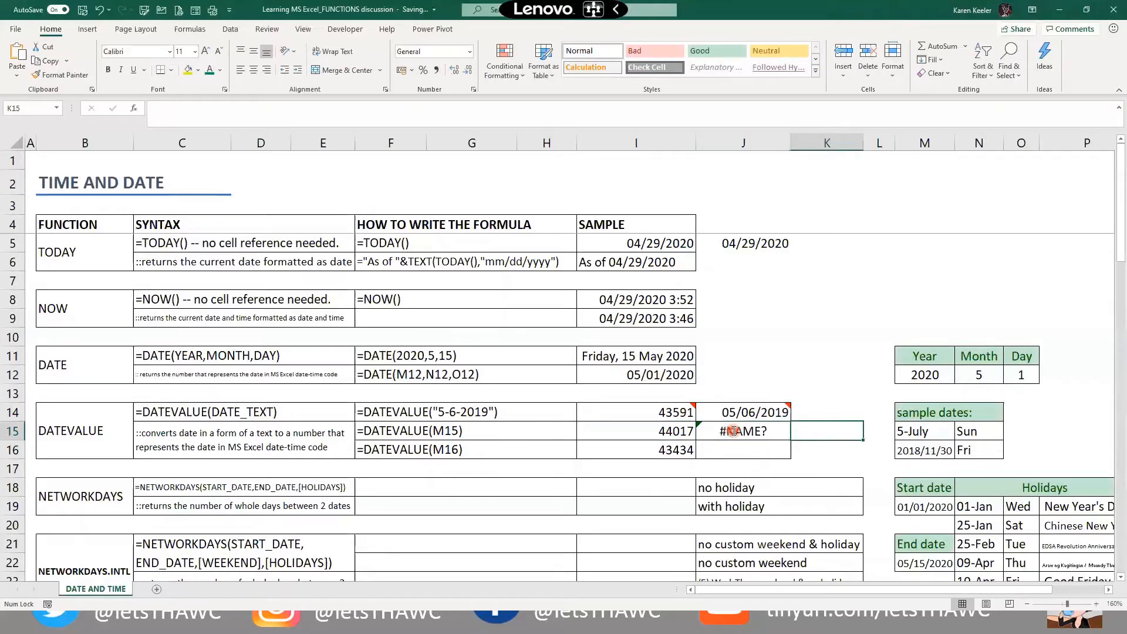
{"action": "double_click", "coordinate": [733, 430]}
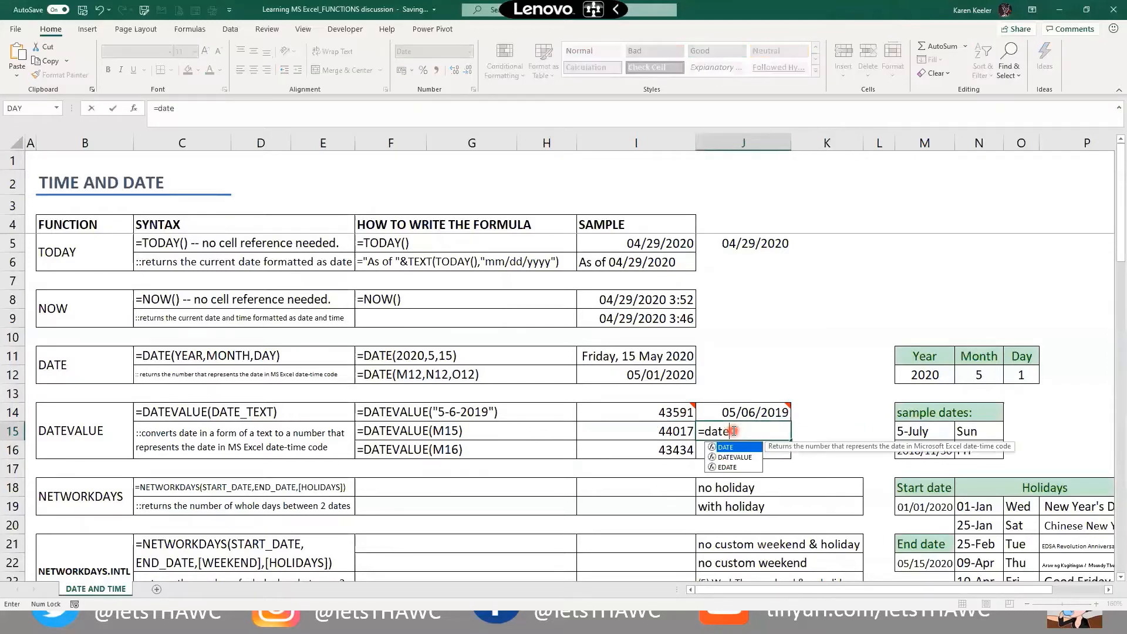
{"action": "key", "text": "Down"}
{"action": "key", "text": "Tab"}
{"action": "key", "text": "Right"}
{"action": "key", "text": "Return"}
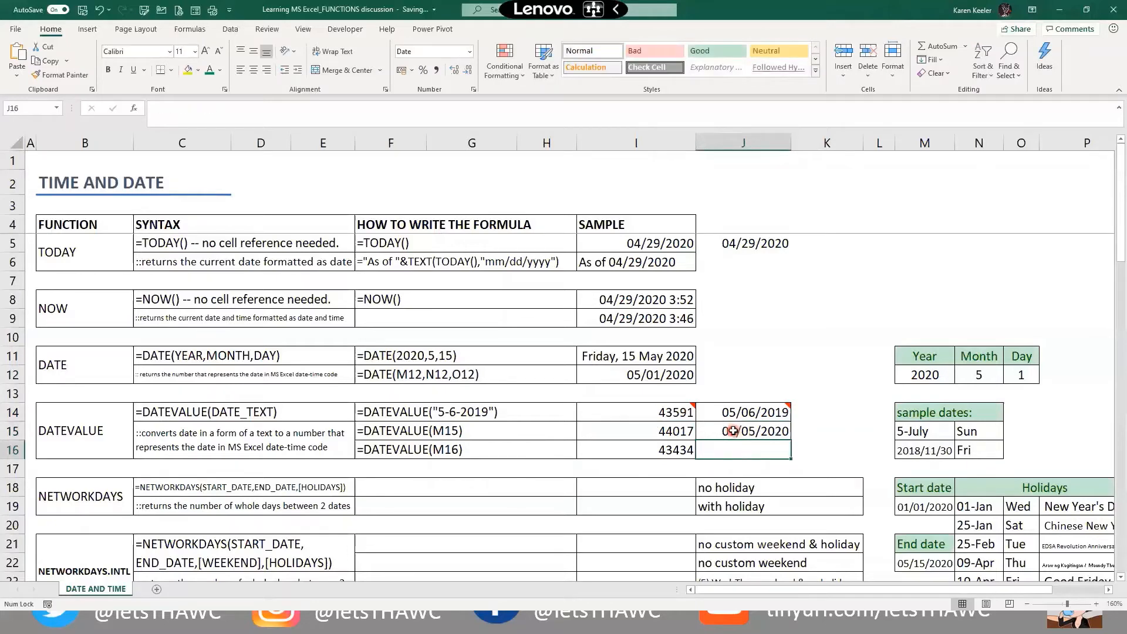
Fill J16 with a DATEVALUE formula showing 11/30/2018
{"action": "type", "text": "="}
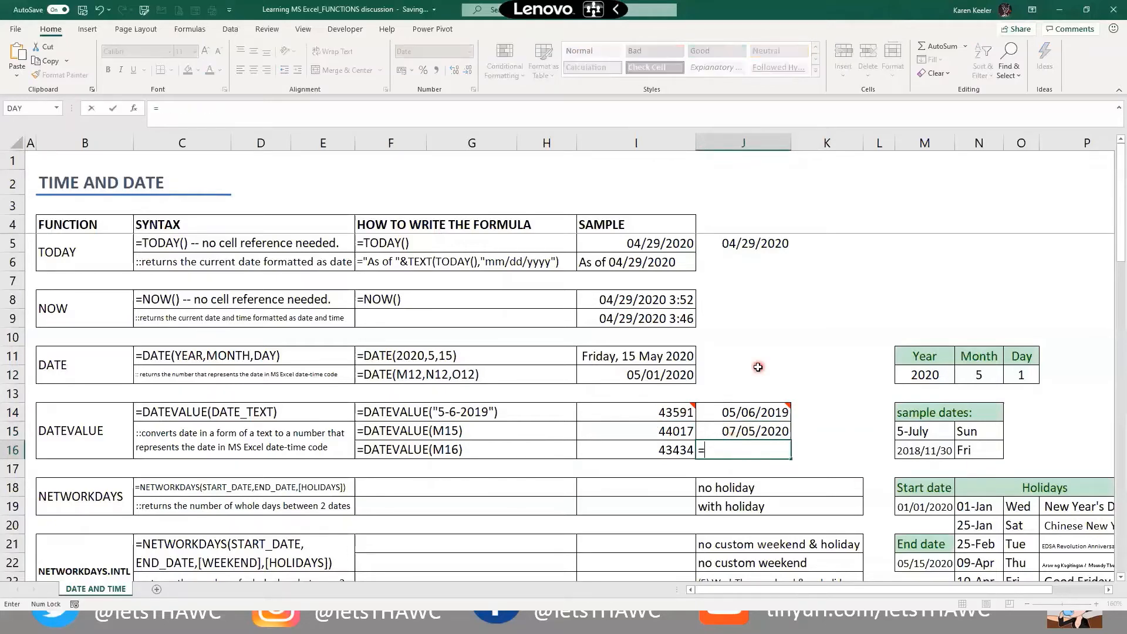
{"action": "type", "text": "date"}
{"action": "key", "text": "Down"}
{"action": "key", "text": "Tab"}
{"action": "key", "text": "Right"}
{"action": "key", "text": "Right"}
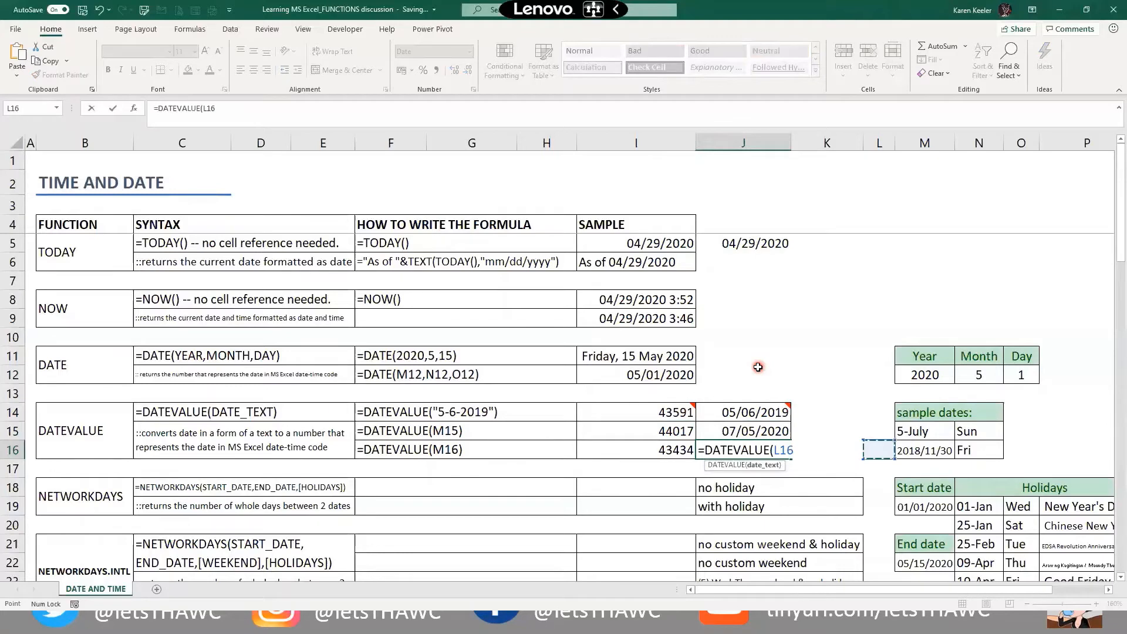
{"action": "key", "text": "Return"}
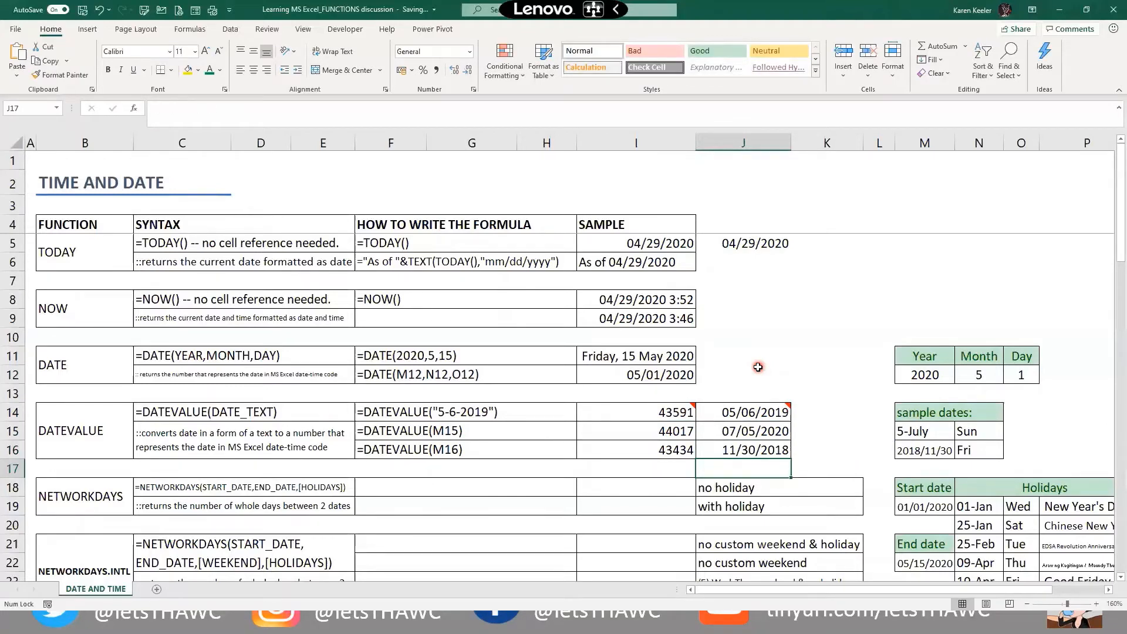
{"action": "key", "text": "Up"}
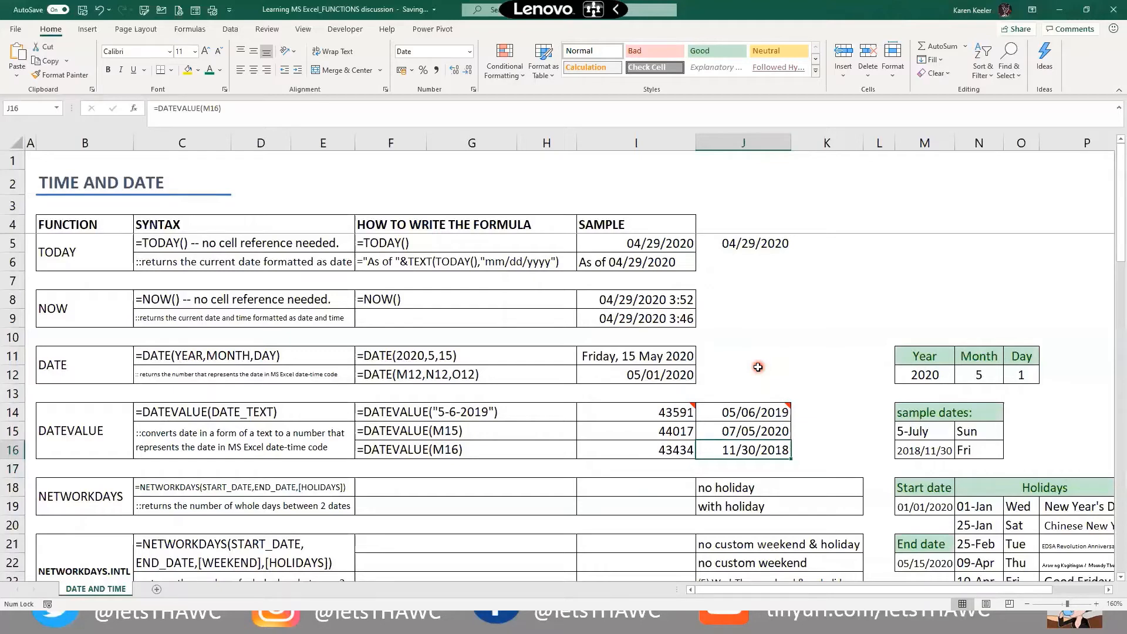
{"action": "key", "text": "Down"}
{"action": "key", "text": "Down"}
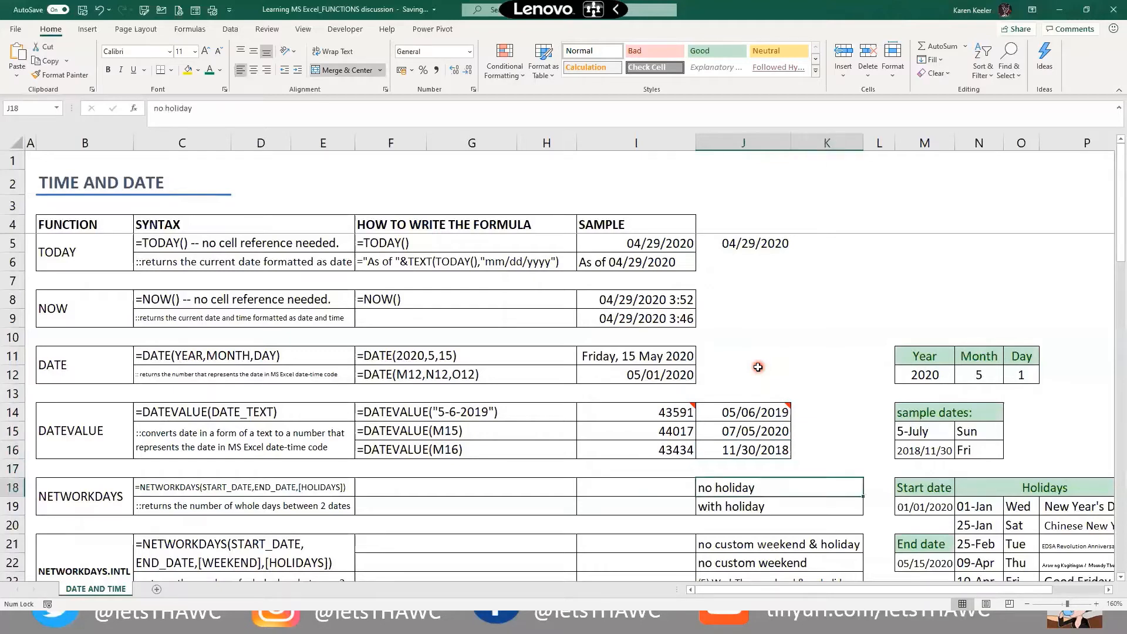
{"action": "key", "text": "Left"}
{"action": "key", "text": "Left"}
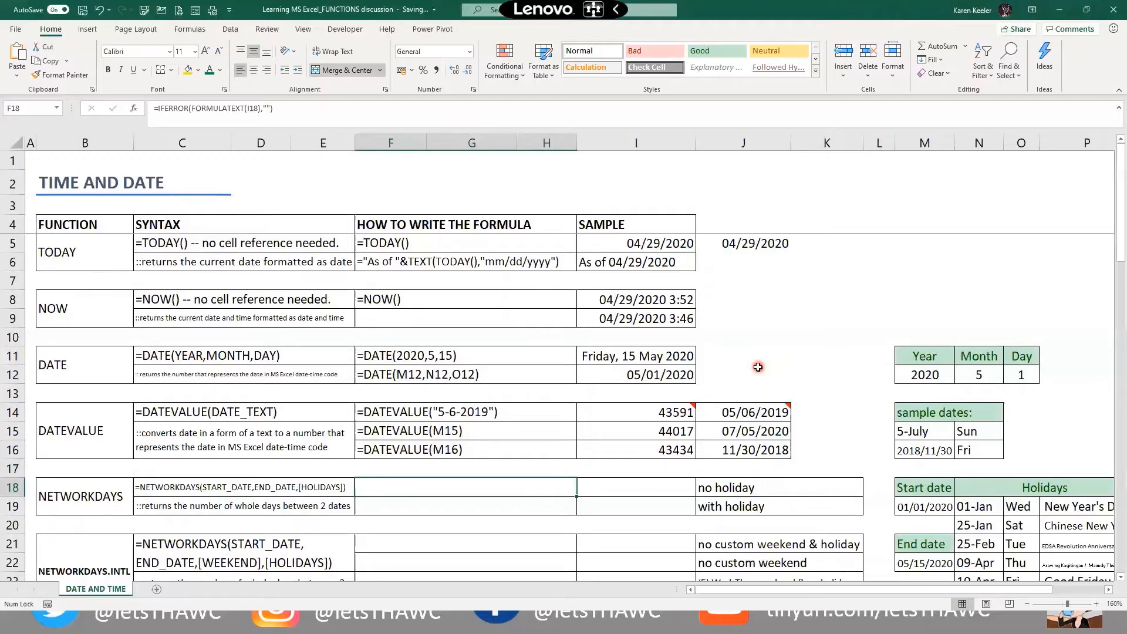
{"action": "key", "text": "Left"}
{"action": "key", "text": "Left"}
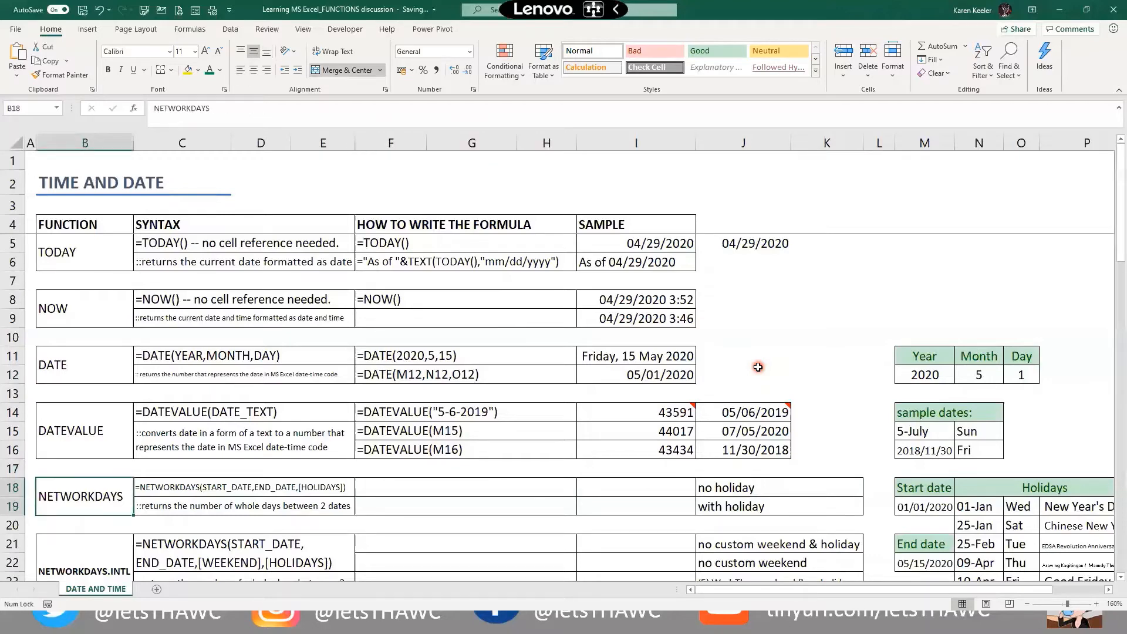
{"action": "key", "text": "Right"}
{"action": "key", "text": "Down"}
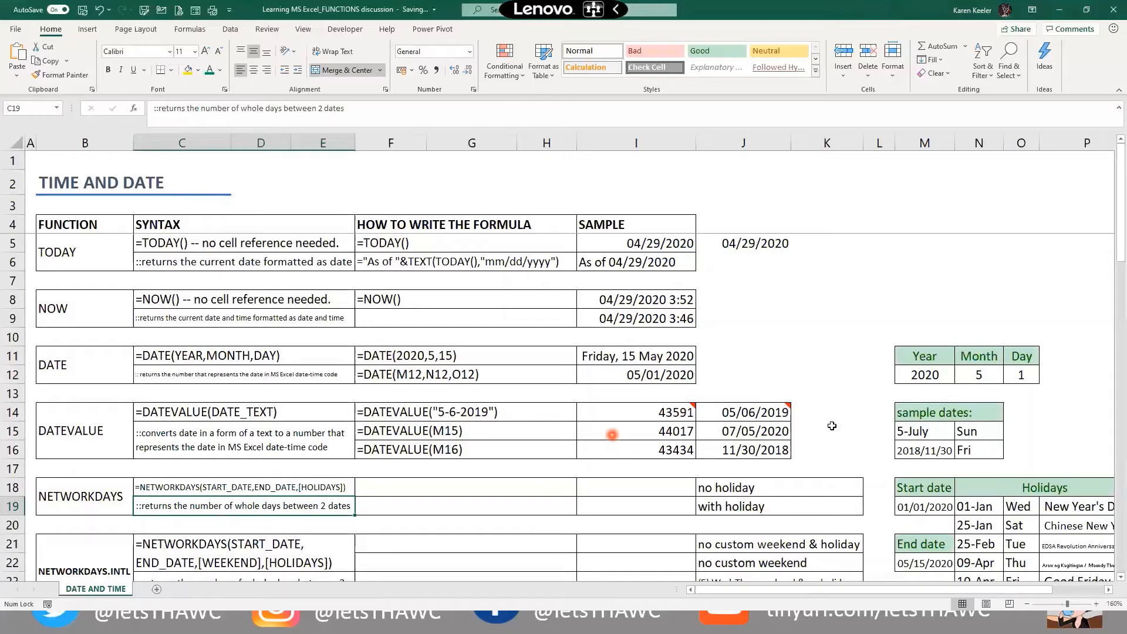
{"action": "left_click", "coordinate": [632, 490]}
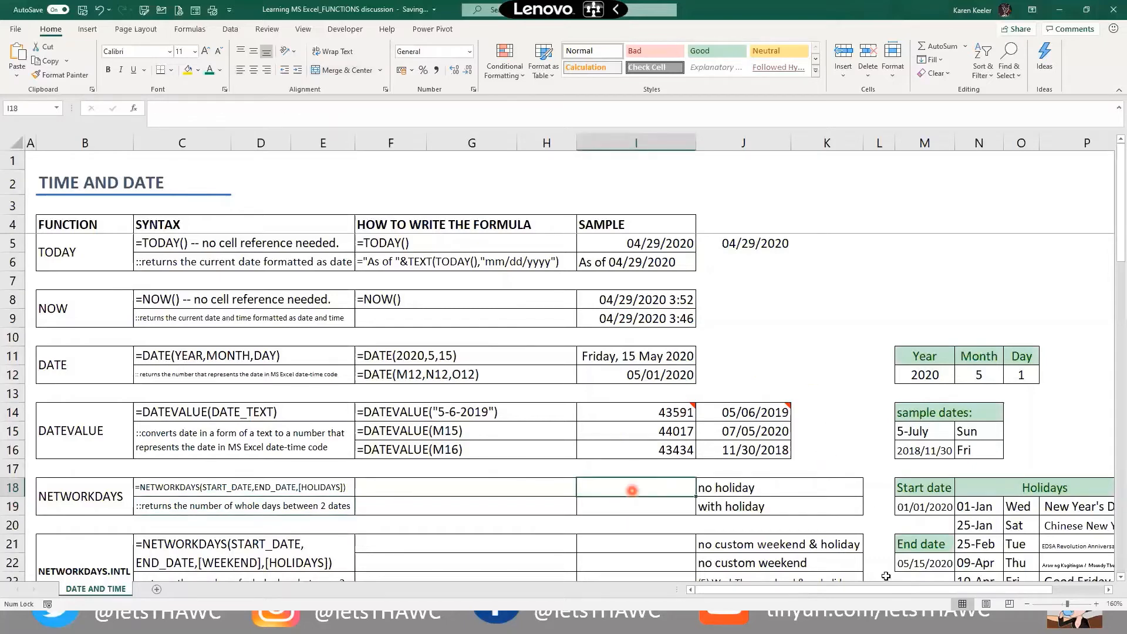
{"action": "type", "text": "="}
{"action": "left_click", "coordinate": [927, 562]}
{"action": "type", "text": "-"}
{"action": "left_click", "coordinate": [933, 506]}
{"action": "key", "text": "Return"}
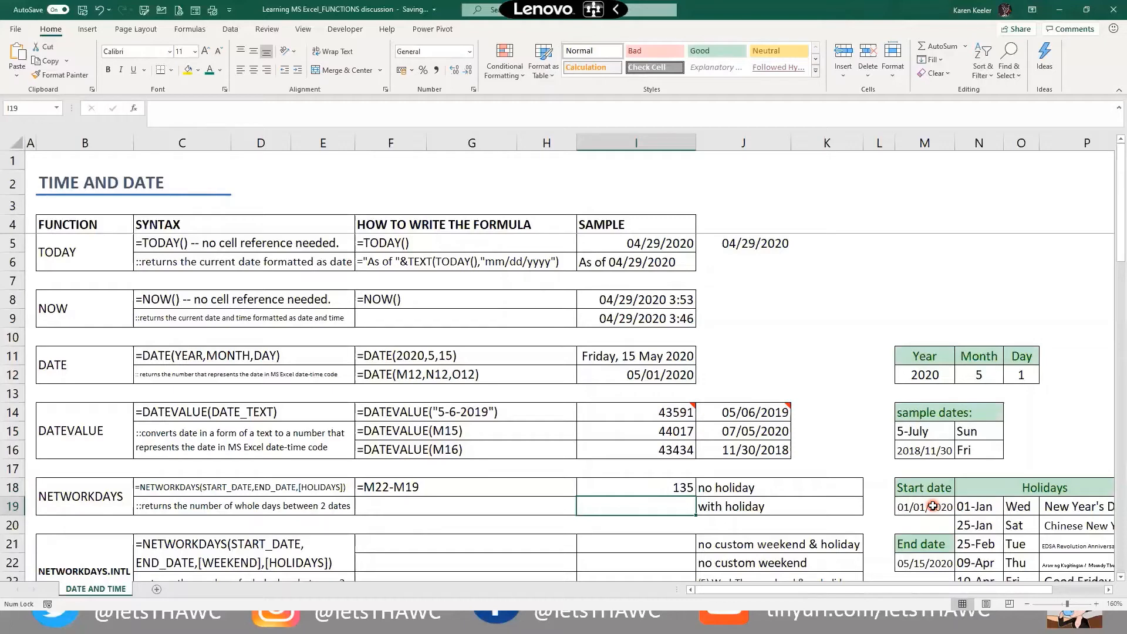
{"action": "key", "text": "Up"}
{"action": "key", "text": "Delete"}
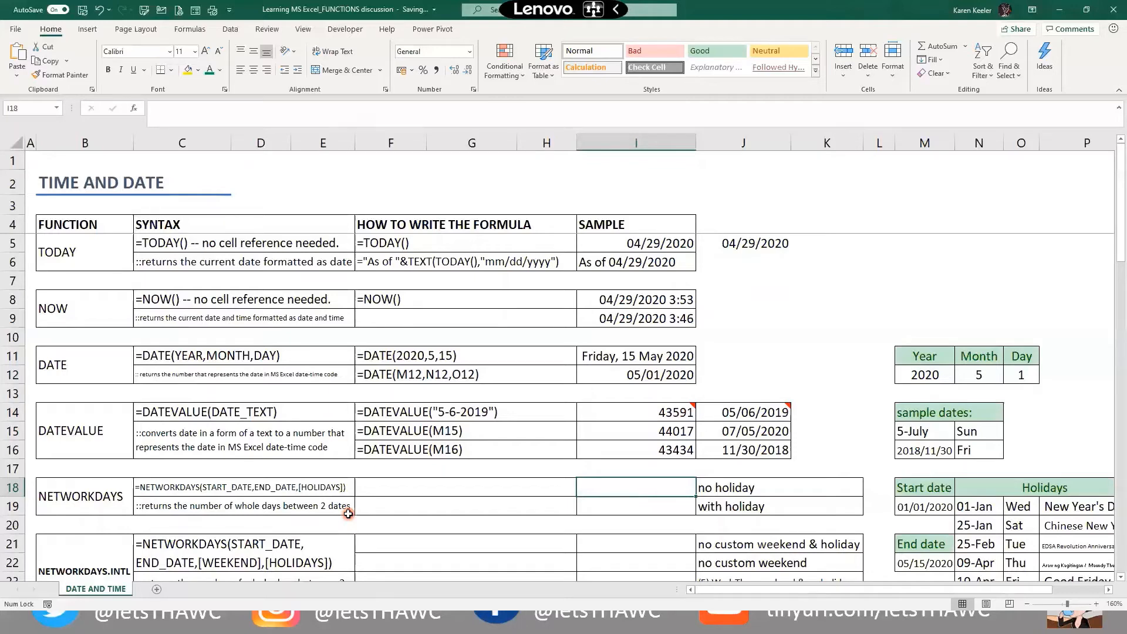
Enter =NETWORKDAYS(M19,M22) in I18, returning 98 workdays
{"action": "type", "text": "=nt"}
{"action": "key", "text": "BackSpace"}
{"action": "type", "text": "et"}
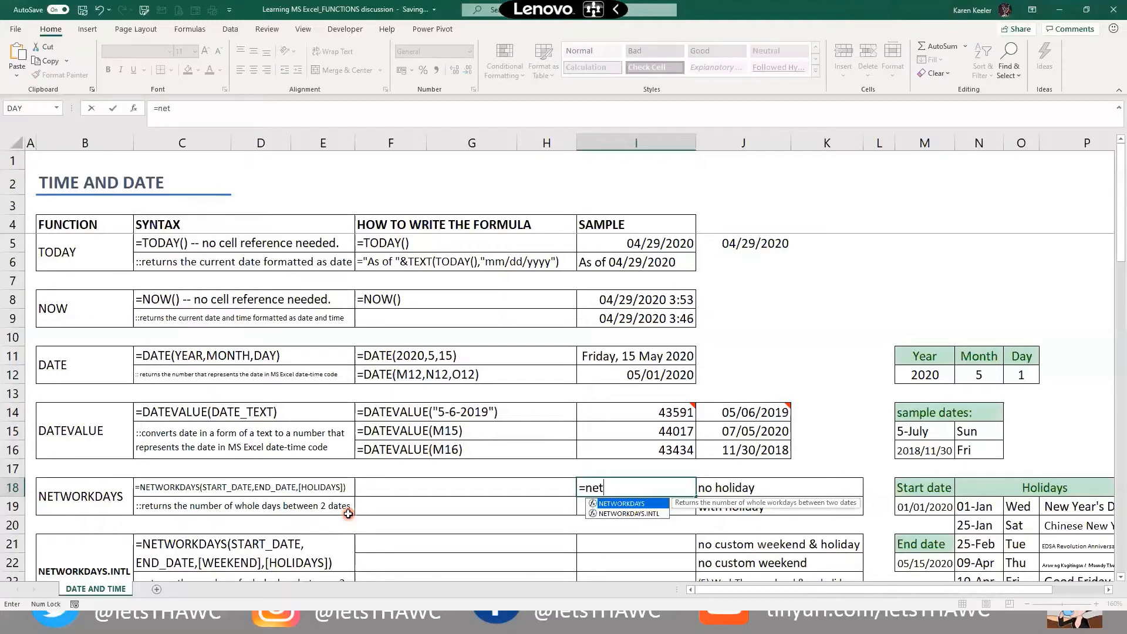
{"action": "key", "text": "Tab"}
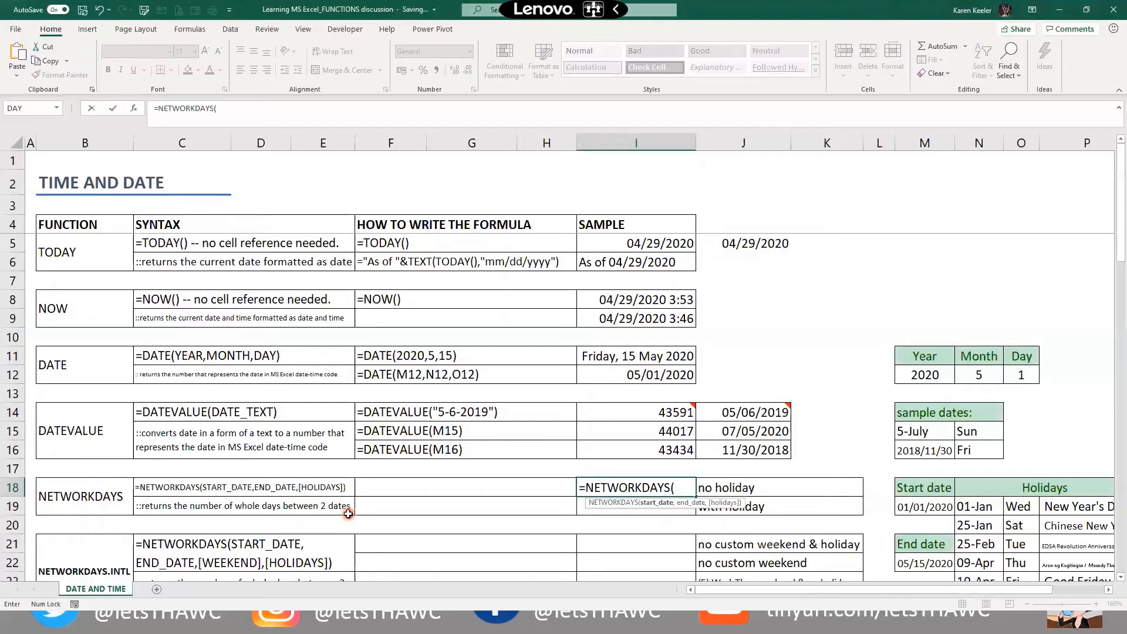
{"action": "left_click", "coordinate": [917, 501]}
{"action": "scroll", "coordinate": [854, 492], "scroll_direction": "down", "scroll_amount": 2}
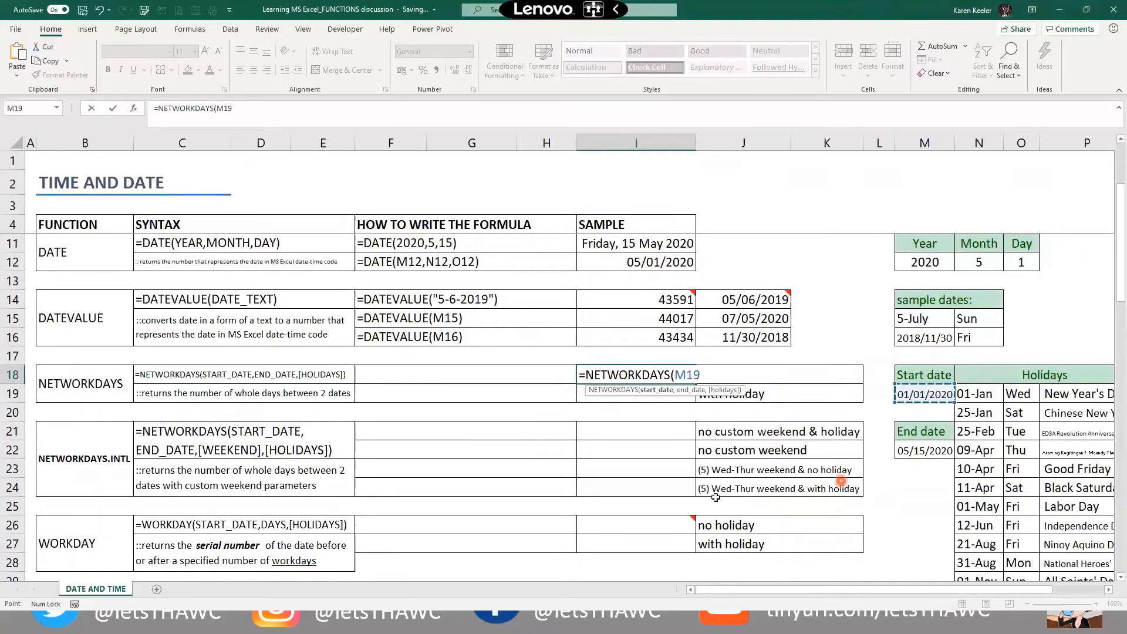
{"action": "type", "text": ","}
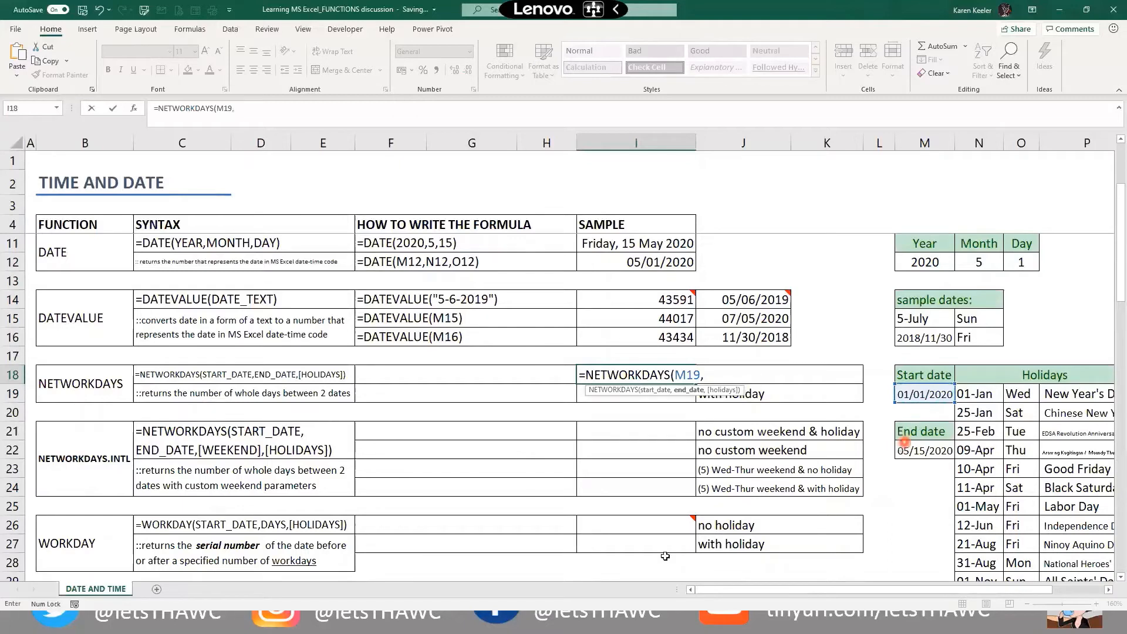
{"action": "left_click", "coordinate": [902, 449]}
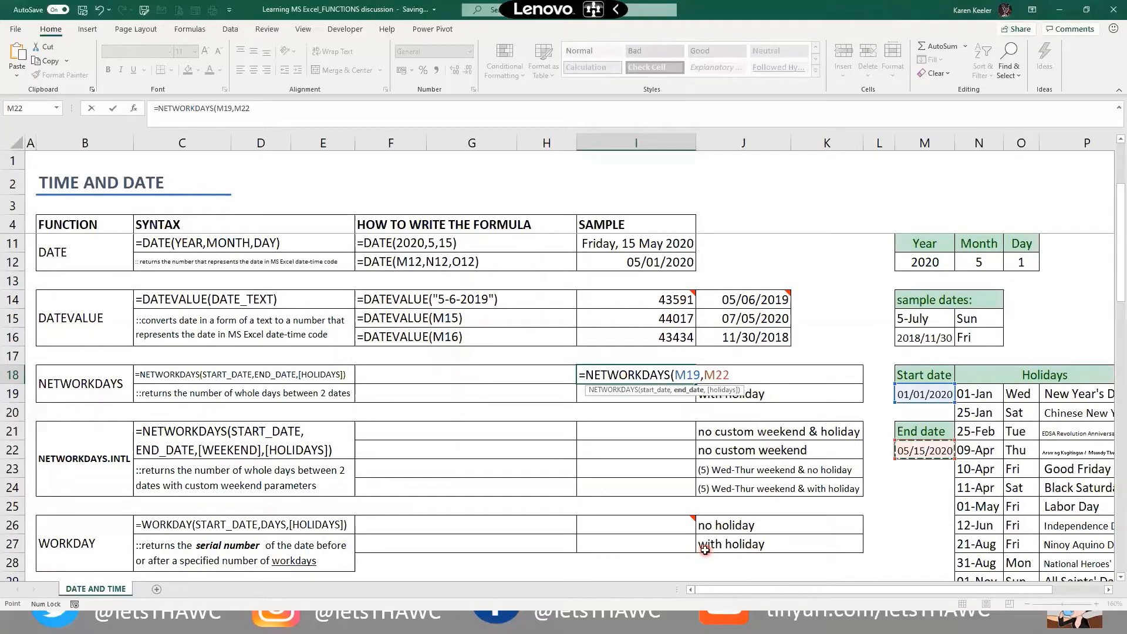
{"action": "key", "text": "ctrl+Return"}
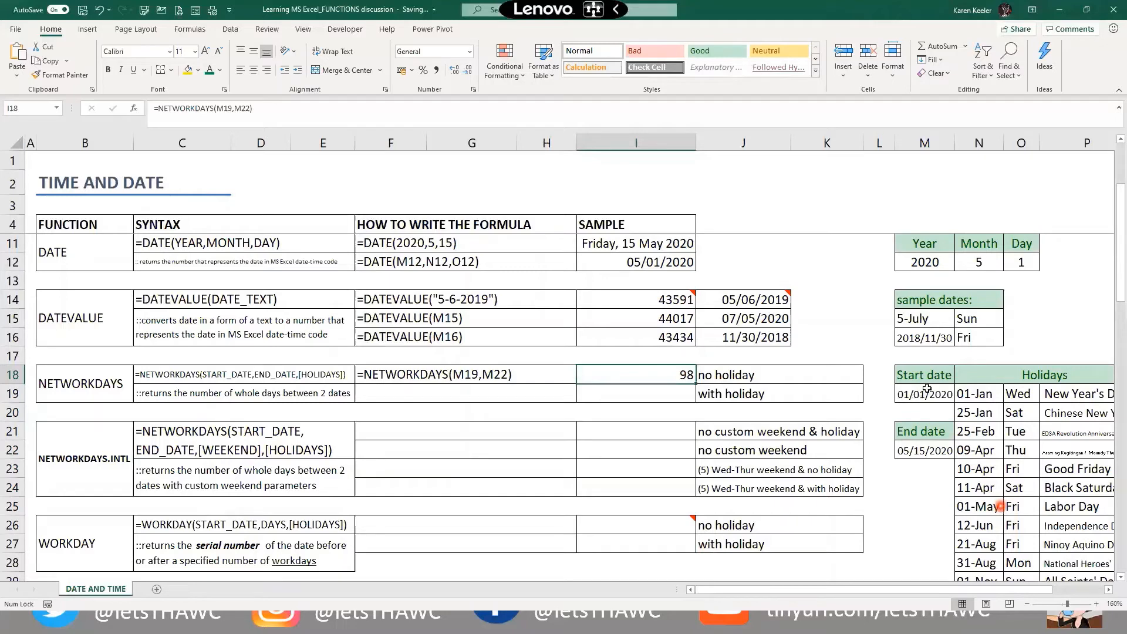
Try the plain date difference =M22-M19 in I19, giving 135, then clear it
{"action": "left_click", "coordinate": [602, 400]}
{"action": "type", "text": "=0"}
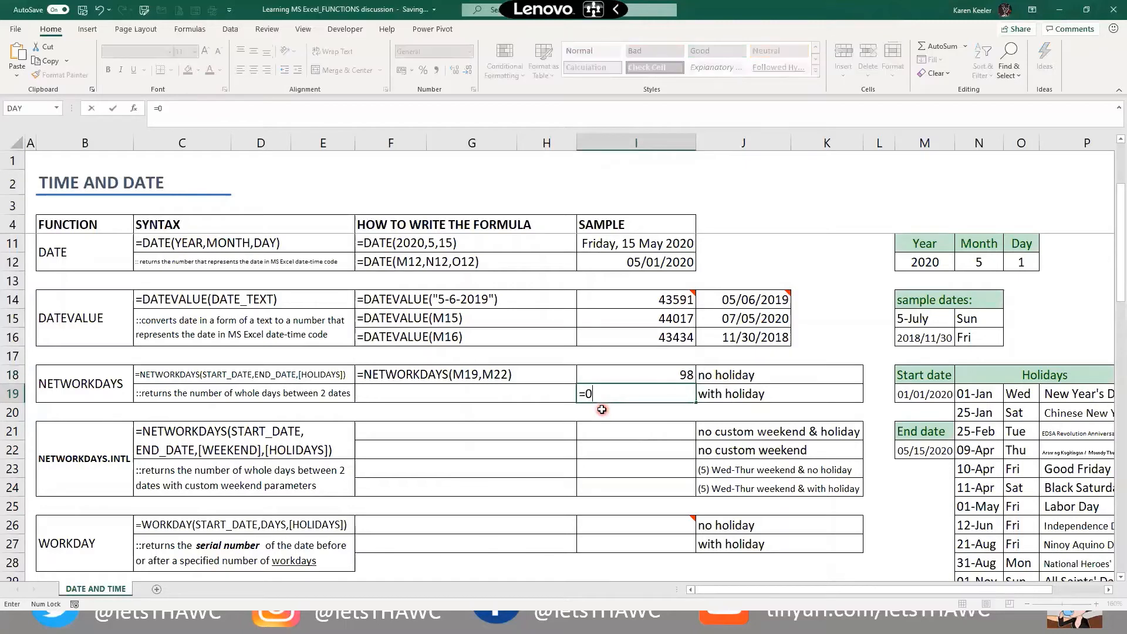
{"action": "key", "text": "BackSpace"}
{"action": "key", "text": "Right"}
{"action": "key", "text": "Right"}
{"action": "key", "text": "Right"}
{"action": "key", "text": "Right"}
{"action": "key", "text": "Down"}
{"action": "key", "text": "Down"}
{"action": "key", "text": "Down"}
{"action": "type", "text": "-"}
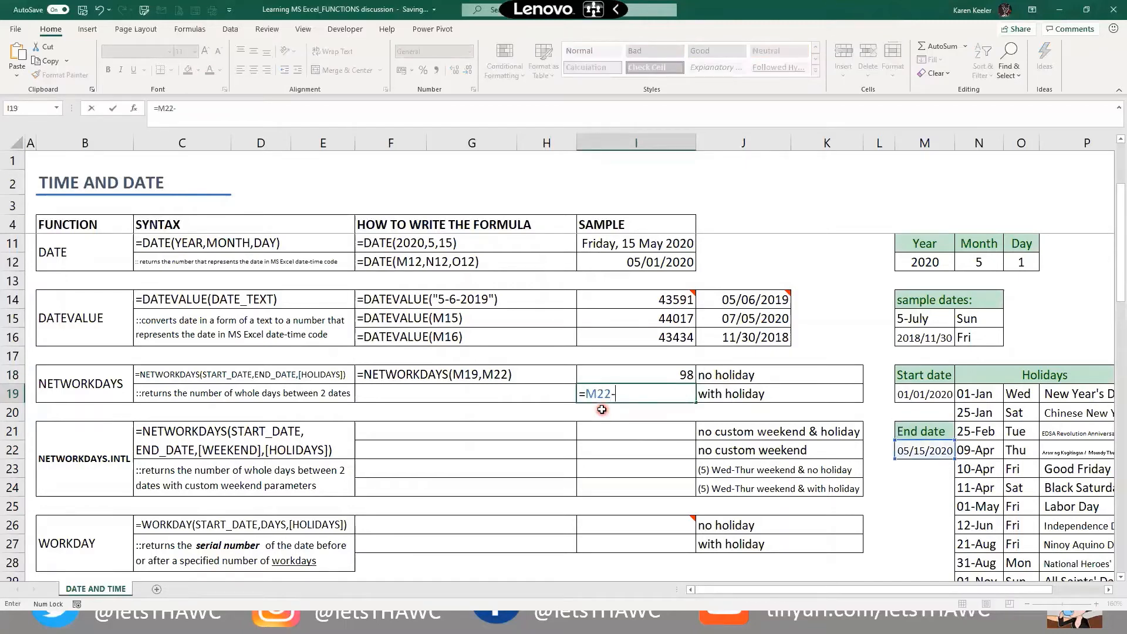
{"action": "key", "text": "Up"}
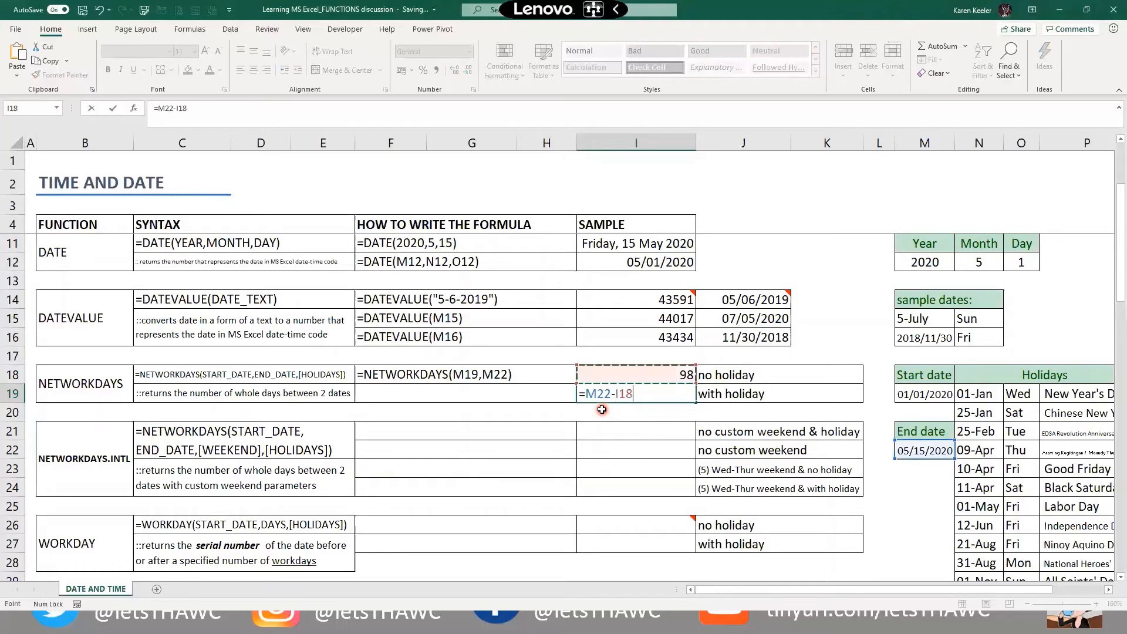
{"action": "key", "text": "Right"}
{"action": "key", "text": "Right"}
{"action": "key", "text": "Right"}
{"action": "key", "text": "Right"}
{"action": "key", "text": "Down"}
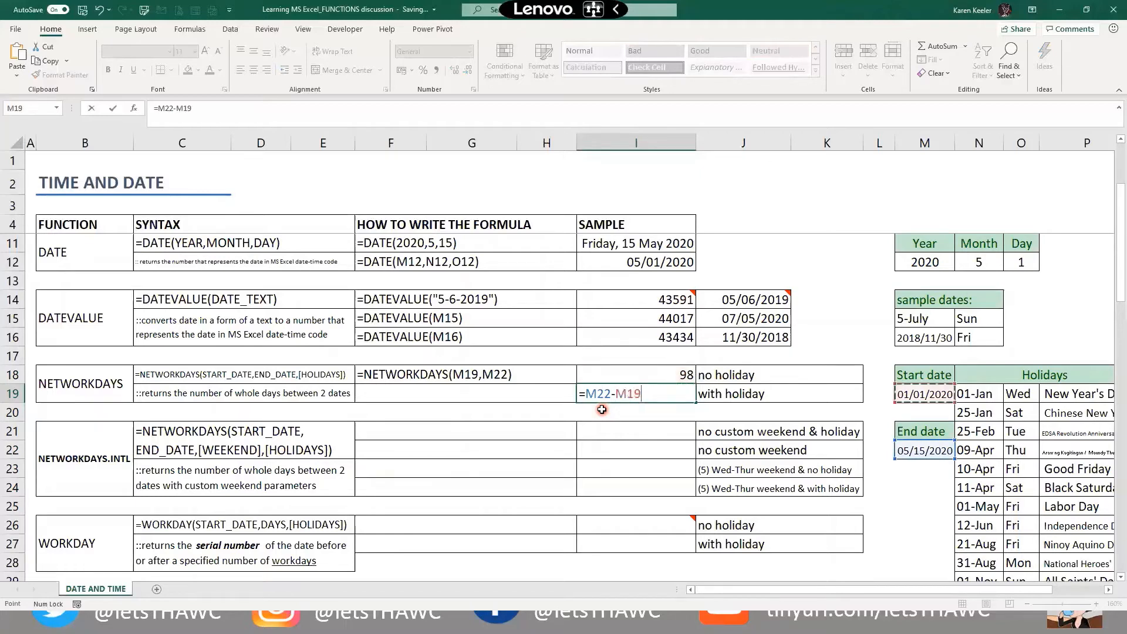
{"action": "key", "text": "Return"}
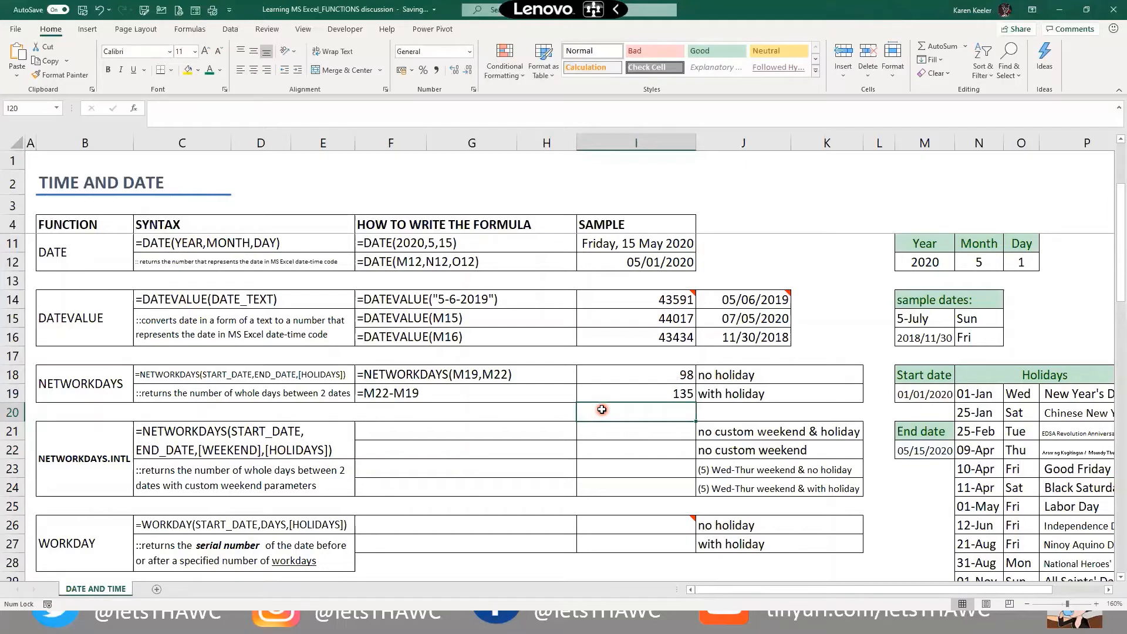
{"action": "key", "text": "Up"}
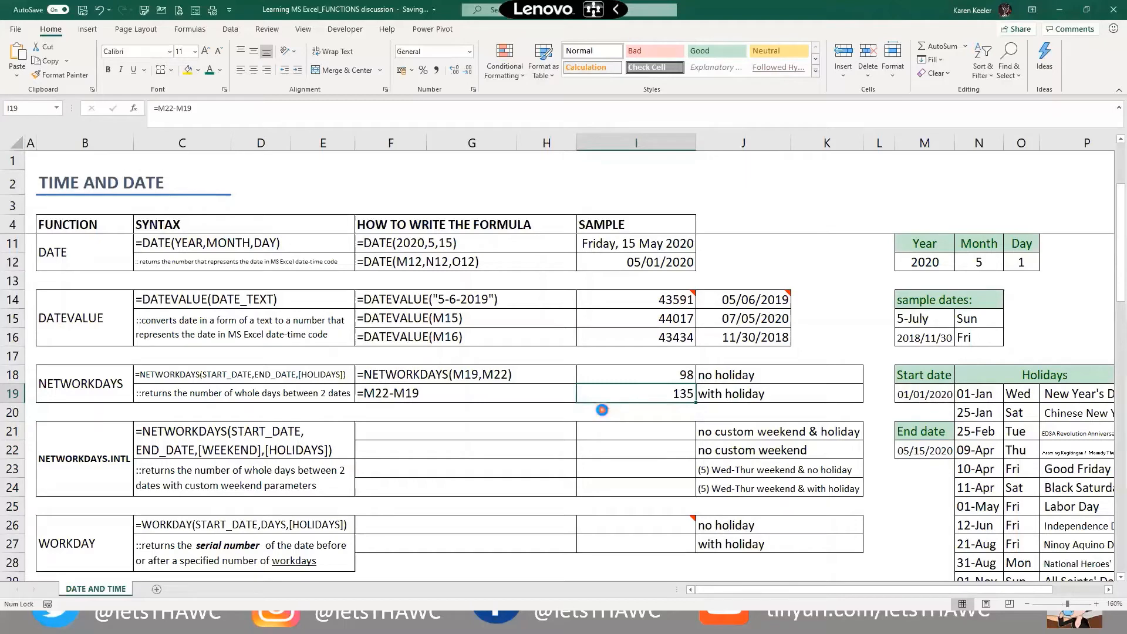
{"action": "key", "text": "Delete"}
{"action": "key", "text": "Up"}
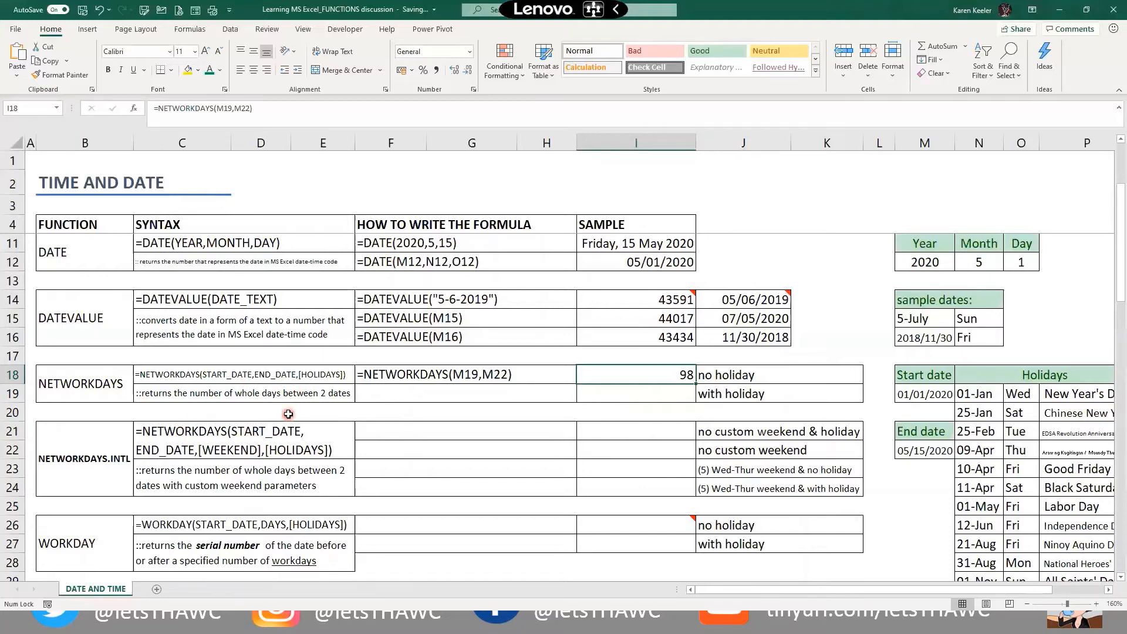
Reduce the sheet zoom from 175% to 145%
{"action": "scroll", "coordinate": [289, 415], "scroll_direction": "up", "scroll_amount": 6}
{"action": "scroll", "coordinate": [409, 448], "scroll_direction": "down", "scroll_amount": 2}
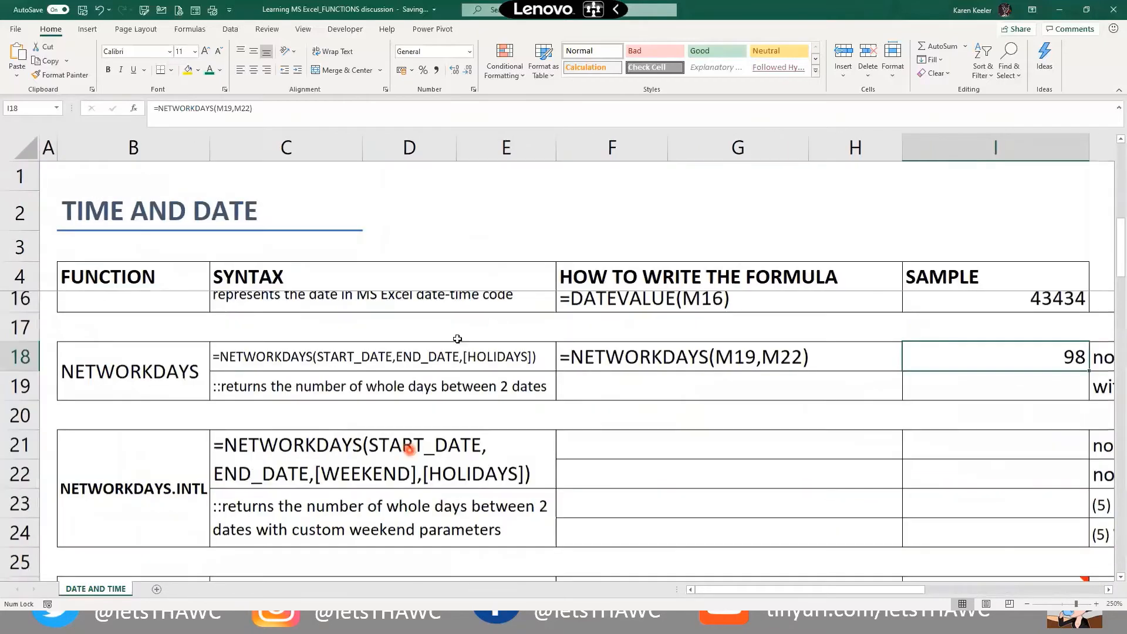
{"action": "scroll", "coordinate": [457, 338], "scroll_direction": "down", "scroll_amount": 1}
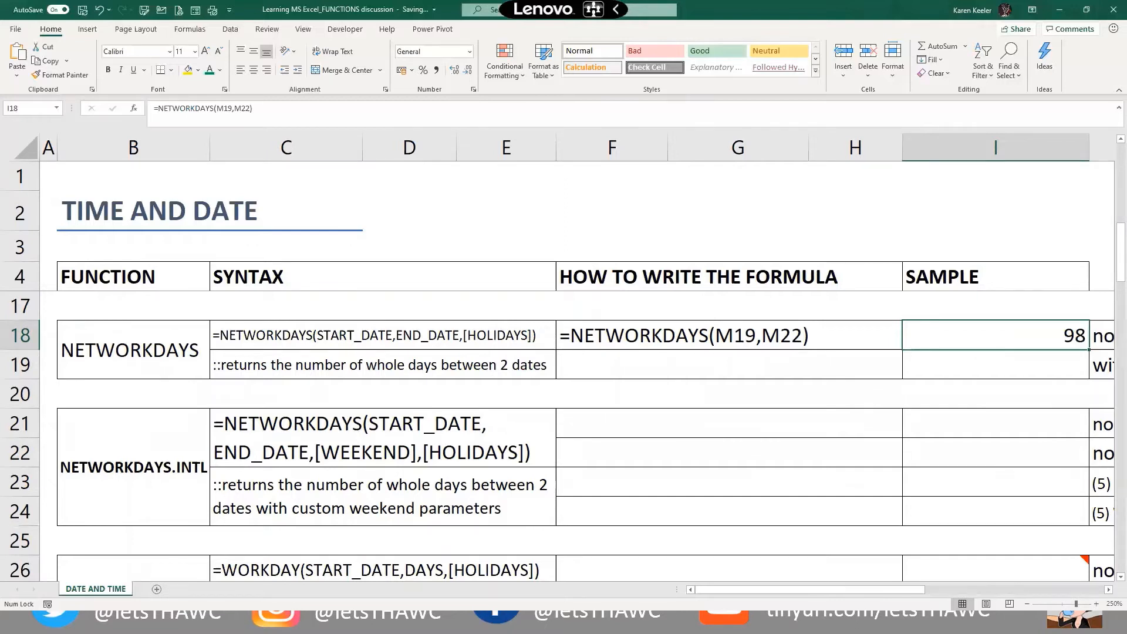
{"action": "mouse_move", "coordinate": [716, 590]}
{"action": "left_mouse_down"}
{"action": "mouse_move", "coordinate": [835, 591]}
{"action": "mouse_move", "coordinate": [799, 573]}
{"action": "left_mouse_up"}
{"action": "left_click", "coordinate": [593, 328]}
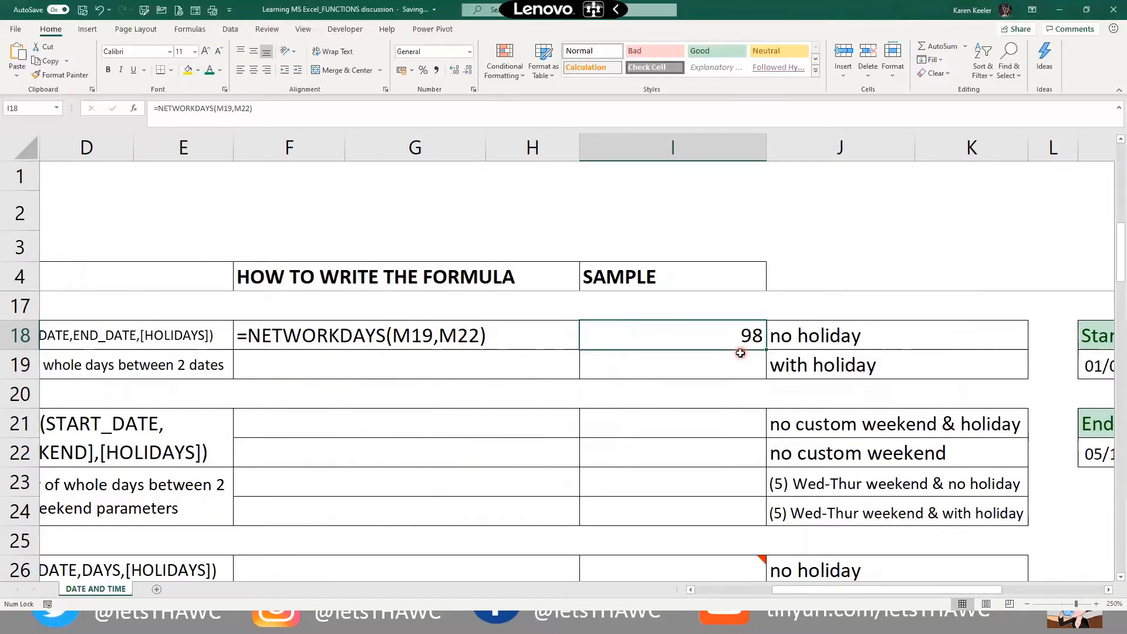
{"action": "scroll", "coordinate": [740, 353], "scroll_direction": "down", "scroll_amount": 2, "text": "ctrl"}
{"action": "scroll", "coordinate": [735, 358], "scroll_direction": "down", "scroll_amount": 4, "text": "ctrl"}
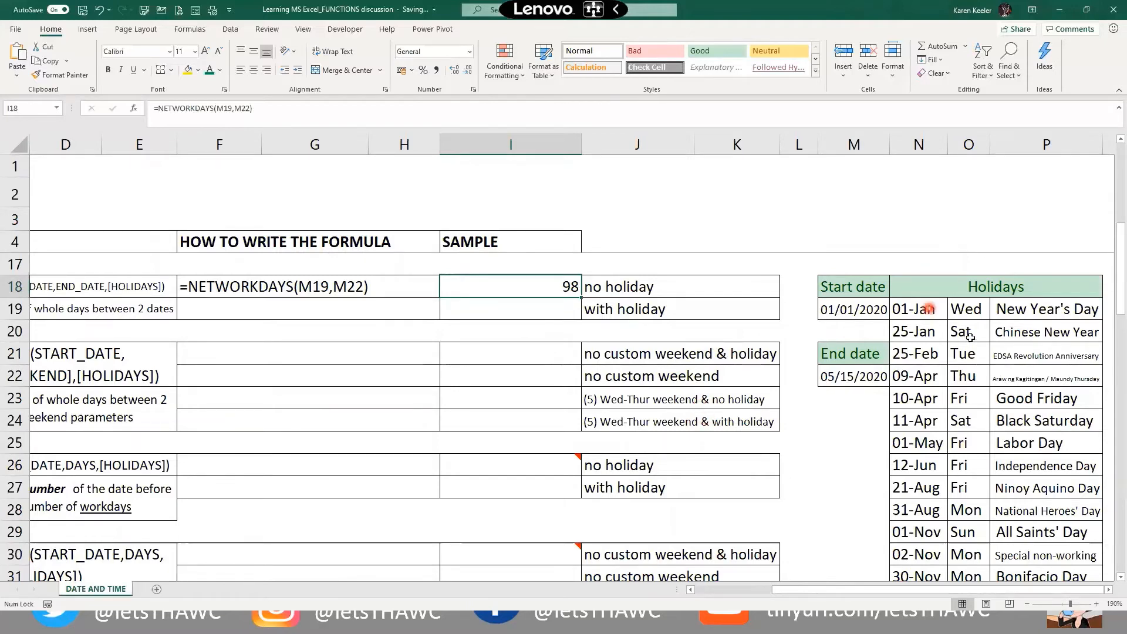
Browse the sheet, checking the 01-Jan holiday in N19 and the NETWORKDAYS.INTL syntax in C21
{"action": "left_click", "coordinate": [929, 309]}
{"action": "scroll", "coordinate": [970, 338], "scroll_direction": "down", "scroll_amount": 1}
{"action": "scroll", "coordinate": [970, 338], "scroll_direction": "down", "scroll_amount": 3}
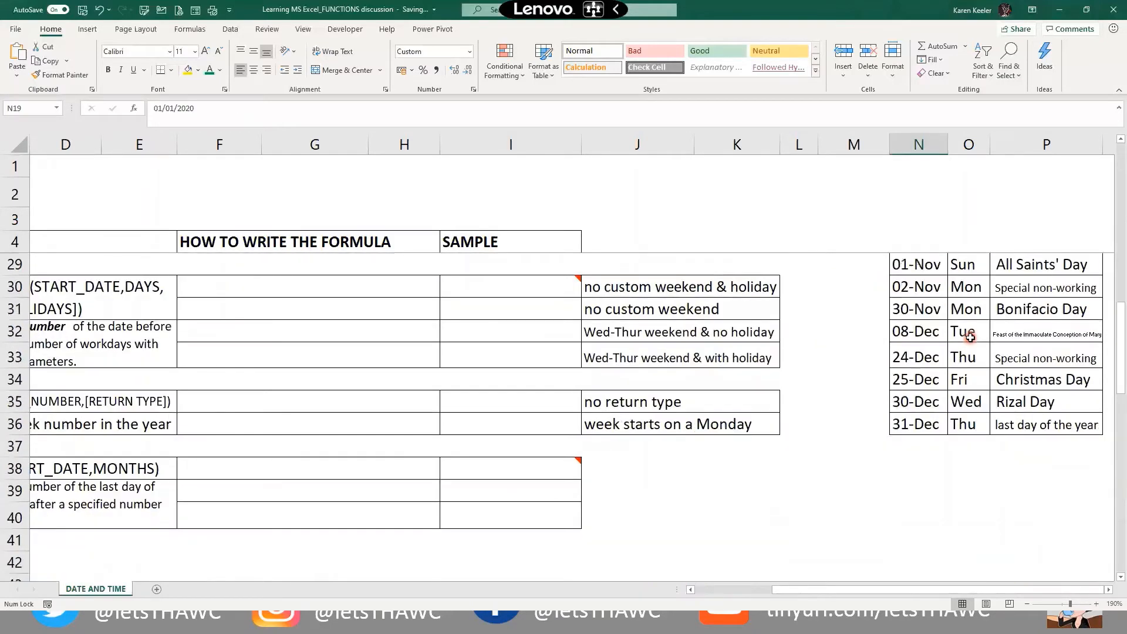
{"action": "scroll", "coordinate": [902, 326], "scroll_direction": "up", "scroll_amount": 4}
{"action": "scroll", "coordinate": [920, 384], "scroll_direction": "up", "scroll_amount": 1}
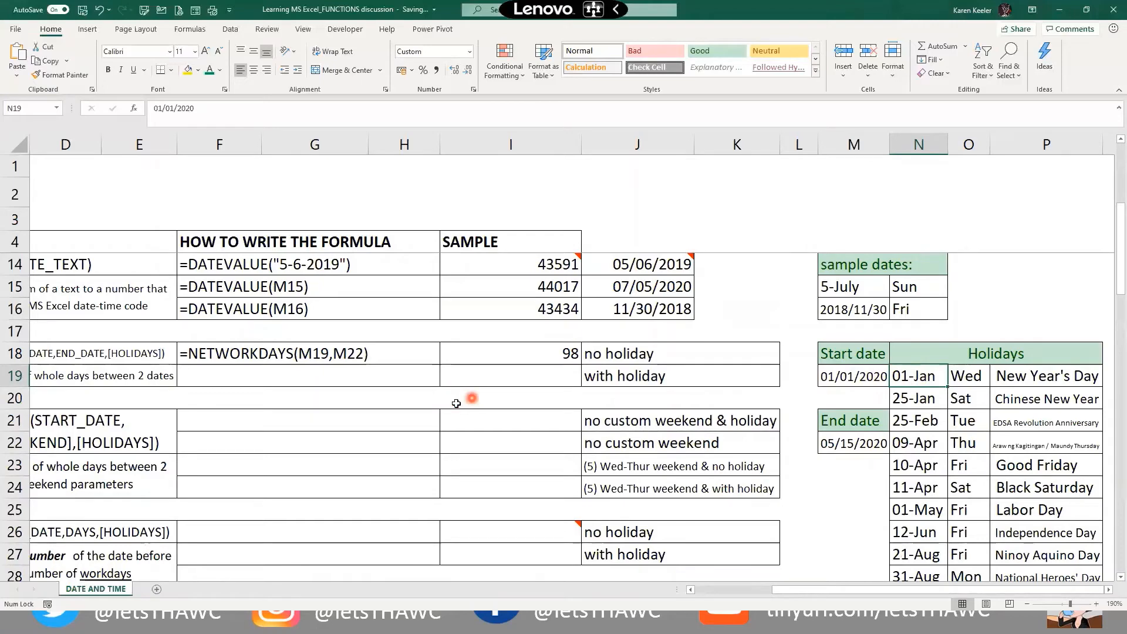
{"action": "scroll", "coordinate": [456, 403], "scroll_direction": "down", "scroll_amount": 1, "text": "ctrl"}
{"action": "left_click", "coordinate": [394, 417]}
{"action": "key", "text": "Left"}
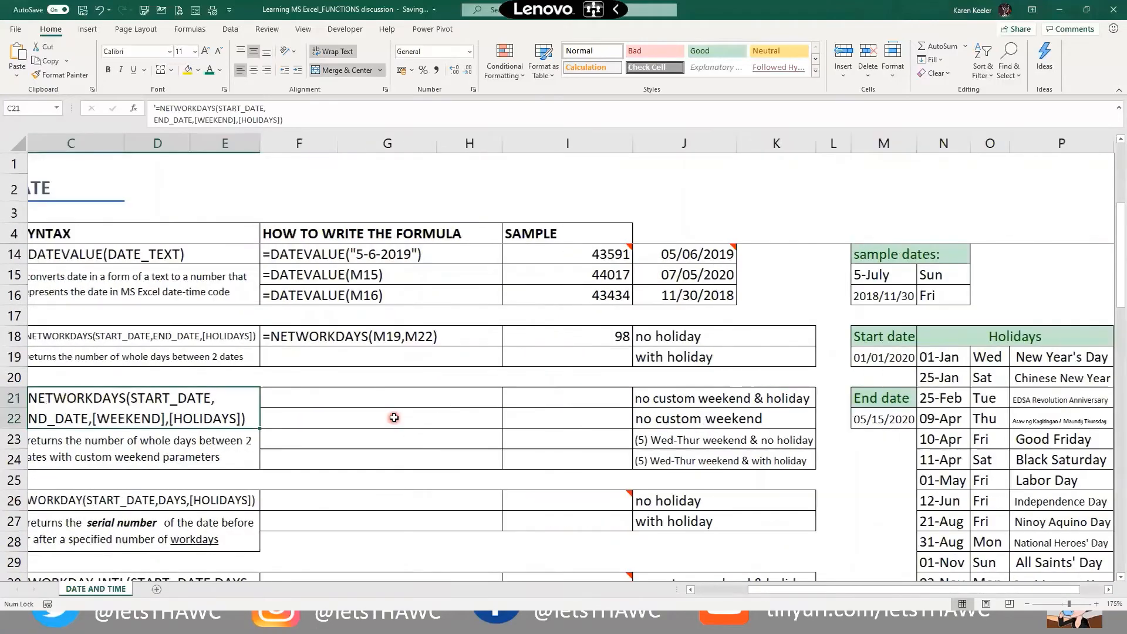
{"action": "key", "text": "Left"}
{"action": "key", "text": "Left"}
{"action": "scroll", "coordinate": [403, 421], "scroll_direction": "down", "scroll_amount": 2, "text": "ctrl"}
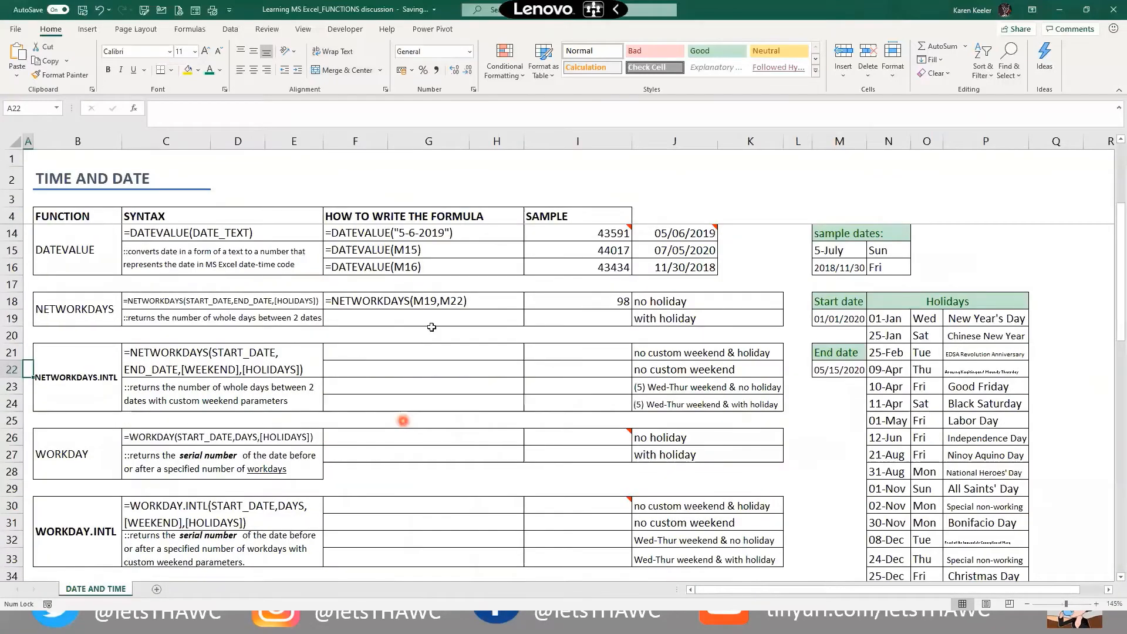
Begin a NETWORKDAYS formula in I19 with start date M19 and end date M22
{"action": "left_click", "coordinate": [592, 320]}
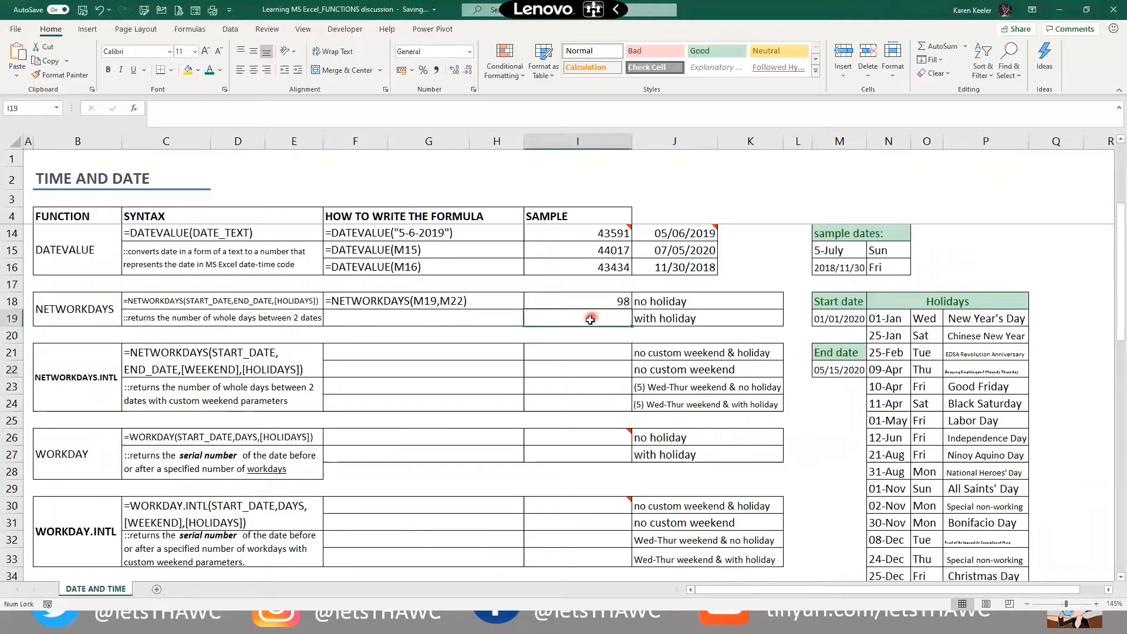
{"action": "type", "text": "=ne"}
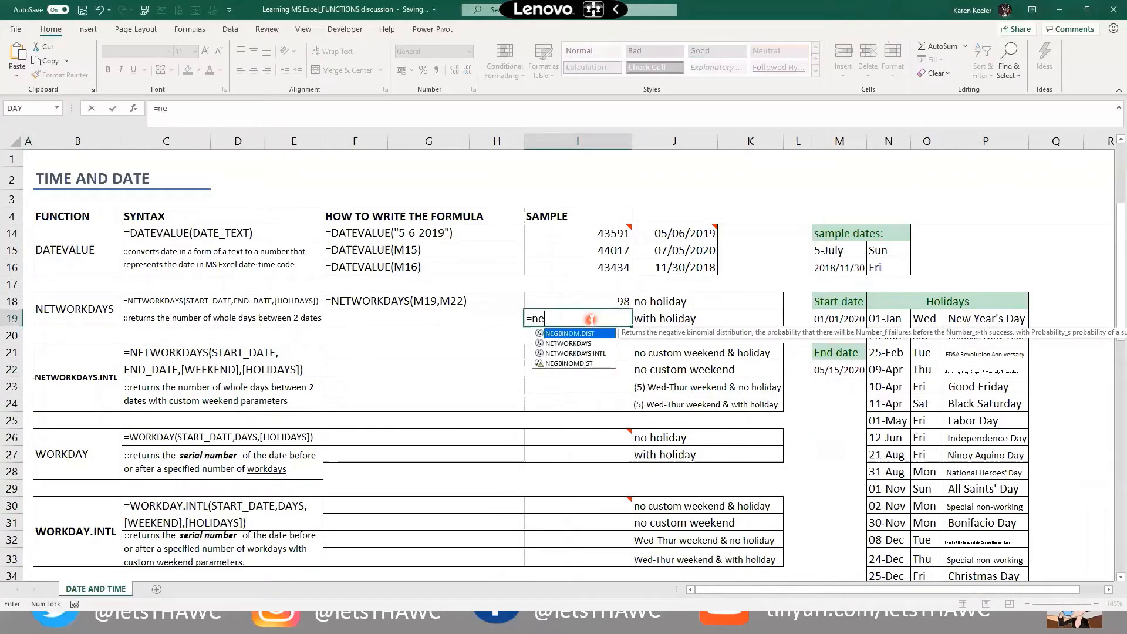
{"action": "key", "text": "Down"}
{"action": "key", "text": "Tab"}
{"action": "key", "text": "Right"}
{"action": "key", "text": "Right"}
{"action": "key", "text": "Right"}
{"action": "key", "text": "Right"}
{"action": "type", "text": ","}
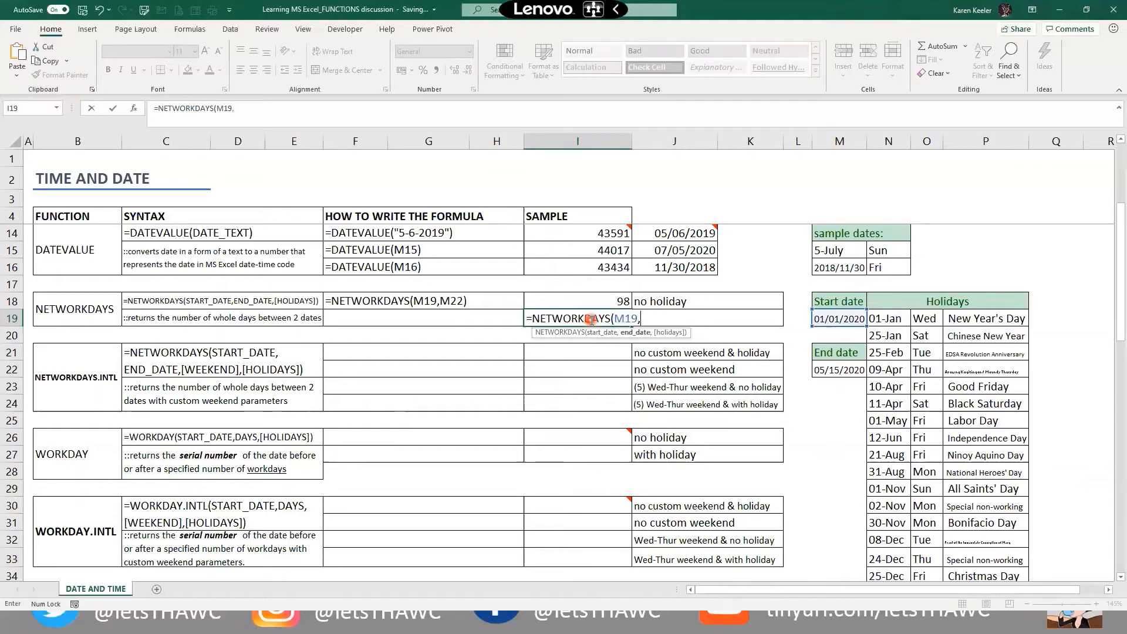
{"action": "key", "text": "Right"}
{"action": "key", "text": "Right"}
{"action": "key", "text": "Right"}
{"action": "key", "text": "Right"}
{"action": "key", "text": "Down"}
{"action": "key", "text": "Down"}
{"action": "key", "text": "Down"}
{"action": "type", "text": ","}
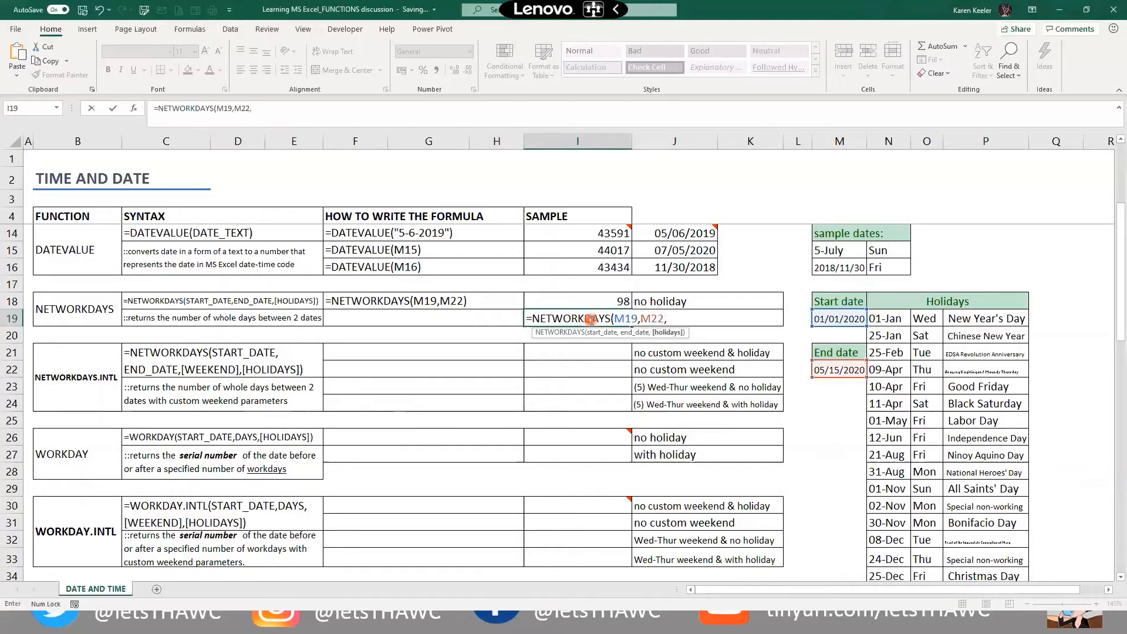
{"action": "type", "text": ","}
{"action": "key", "text": "BackSpace"}
Add N19:N36 as the holidays range and finish the formula, returning 93
{"action": "left_click_drag", "start_coordinate": [891, 320], "coordinate": [890, 541]}
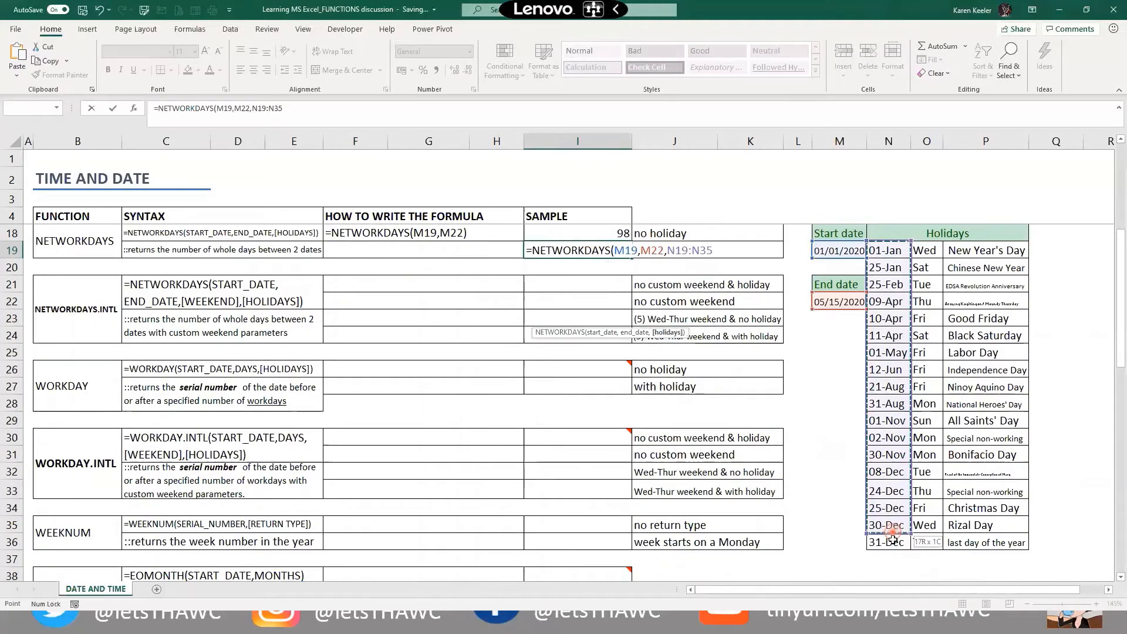
{"action": "left_click_drag", "start_coordinate": [970, 539], "coordinate": [987, 534]}
{"action": "left_click_drag", "start_coordinate": [892, 540], "coordinate": [891, 543]}
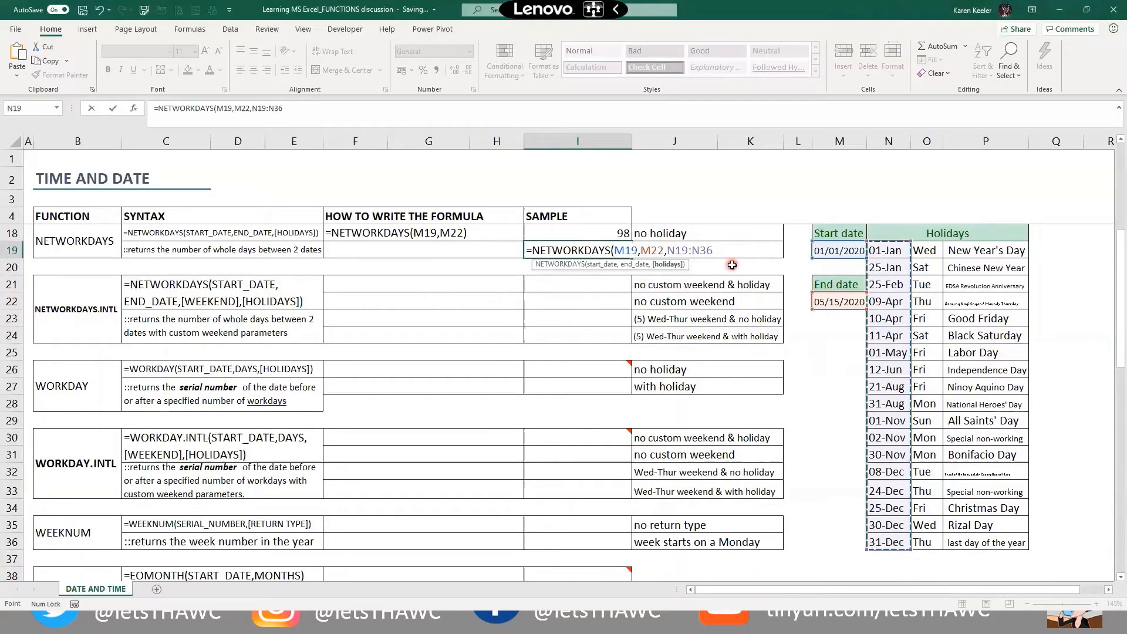
{"action": "type", "text": ")"}
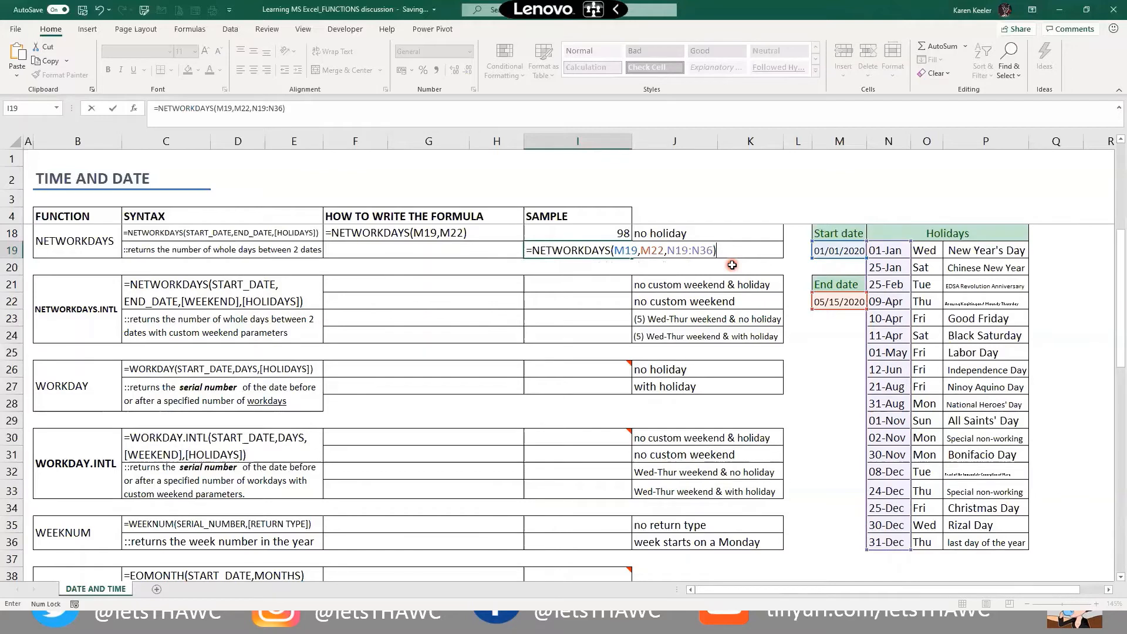
{"action": "key", "text": "Return"}
{"action": "key", "text": "Up"}
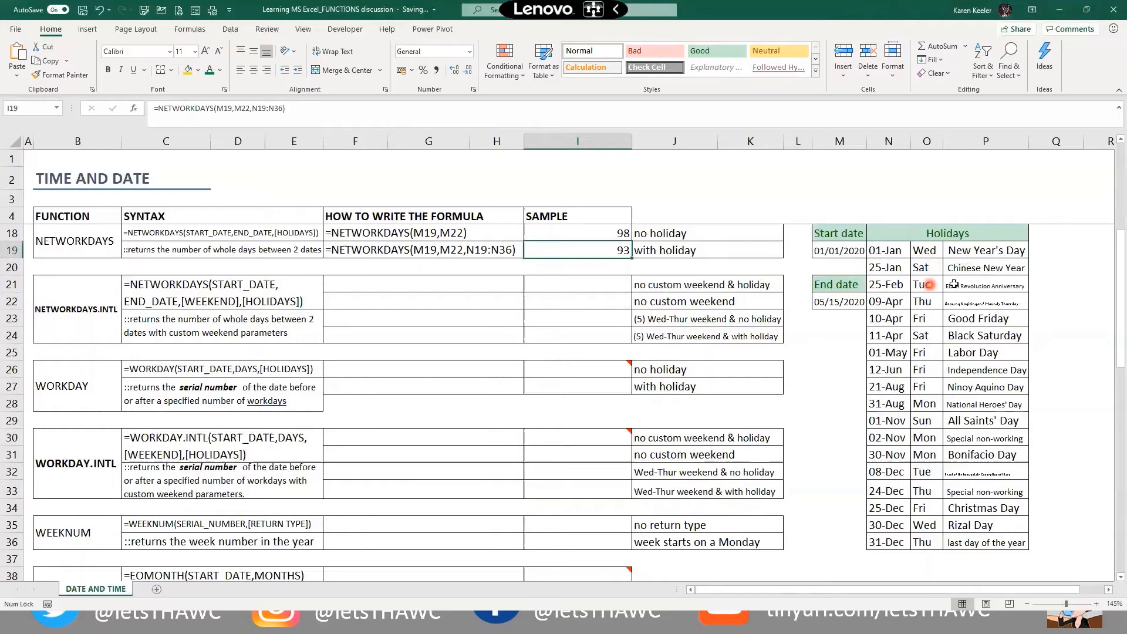
Select the 25-Feb, 09-Apr and 10-Apr holiday dates together
{"action": "left_click", "coordinate": [885, 281]}
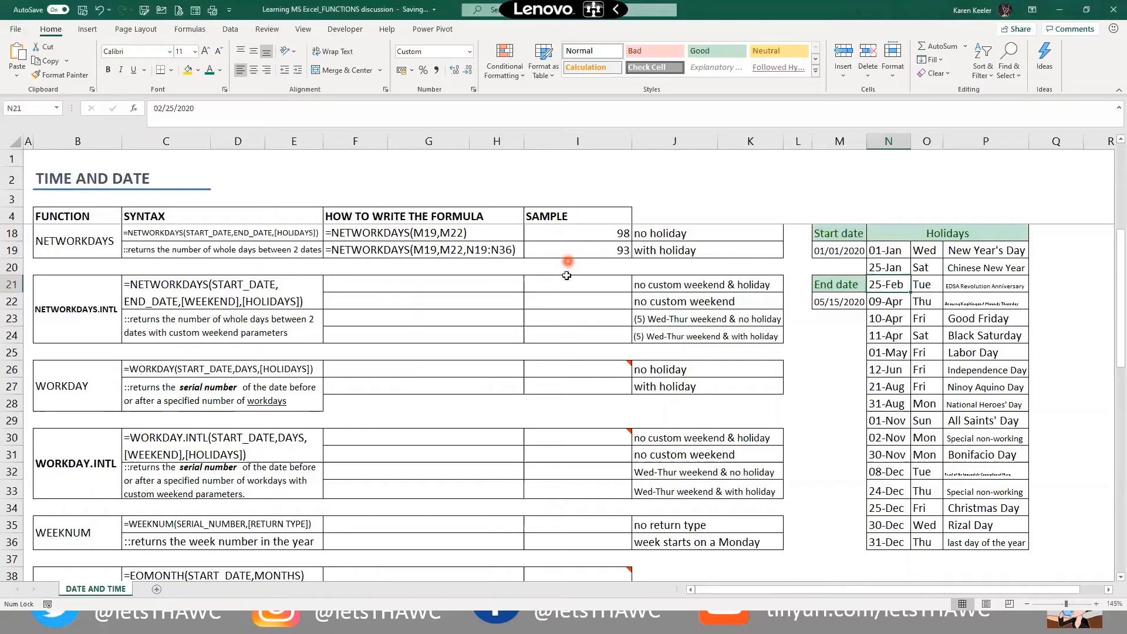
{"action": "scroll", "coordinate": [567, 276], "scroll_direction": "up", "scroll_amount": 1}
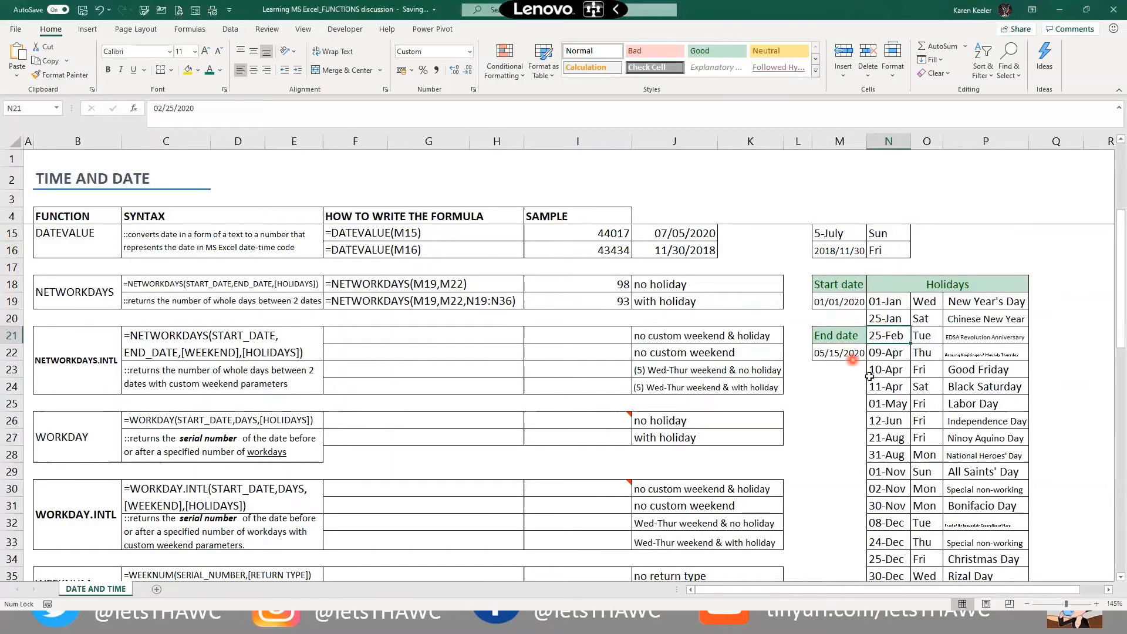
{"action": "left_click", "coordinate": [878, 354], "text": "ctrl"}
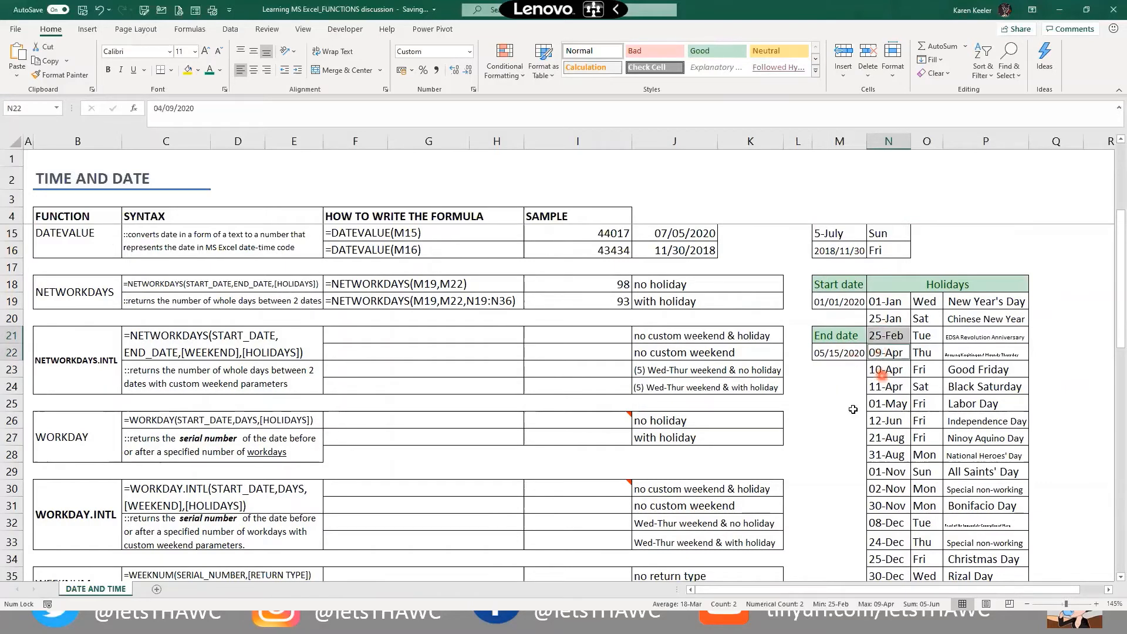
{"action": "left_click", "coordinate": [871, 369], "text": "ctrl"}
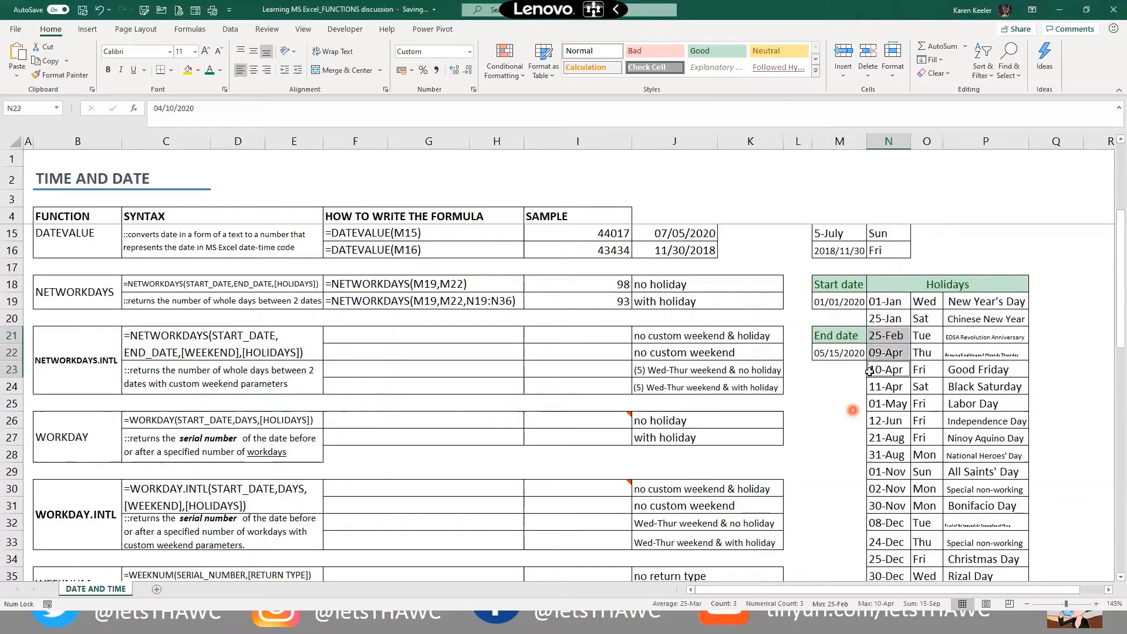
Add 01-May and 01-Jan to the selection and fill all five holidays gold
{"action": "left_click", "coordinate": [888, 404], "text": "ctrl"}
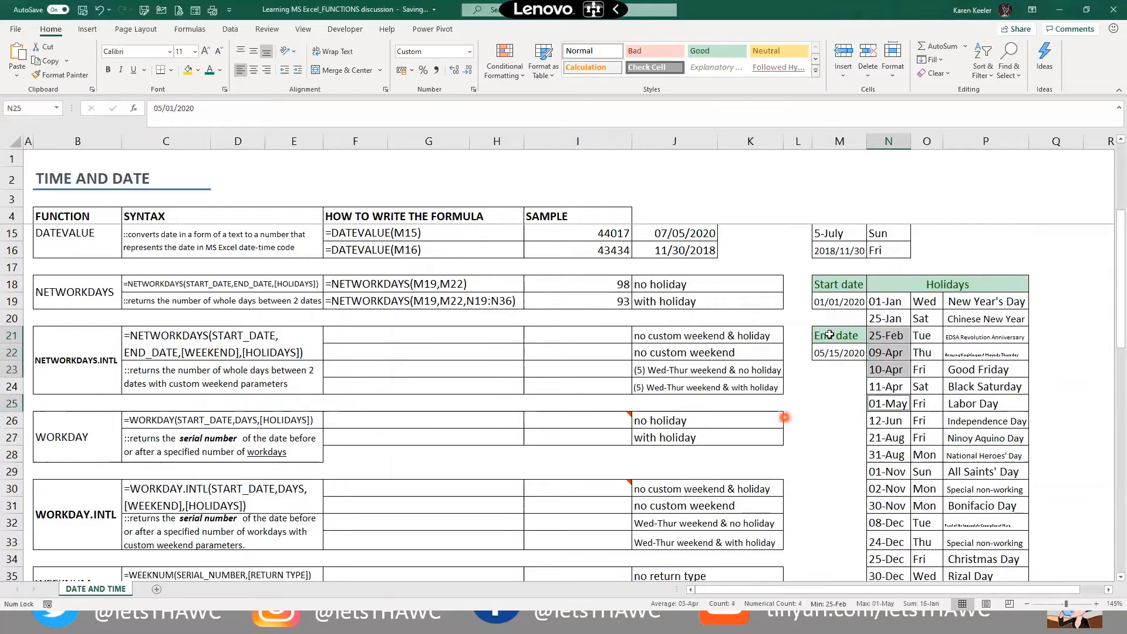
{"action": "left_click", "coordinate": [882, 301], "text": "ctrl"}
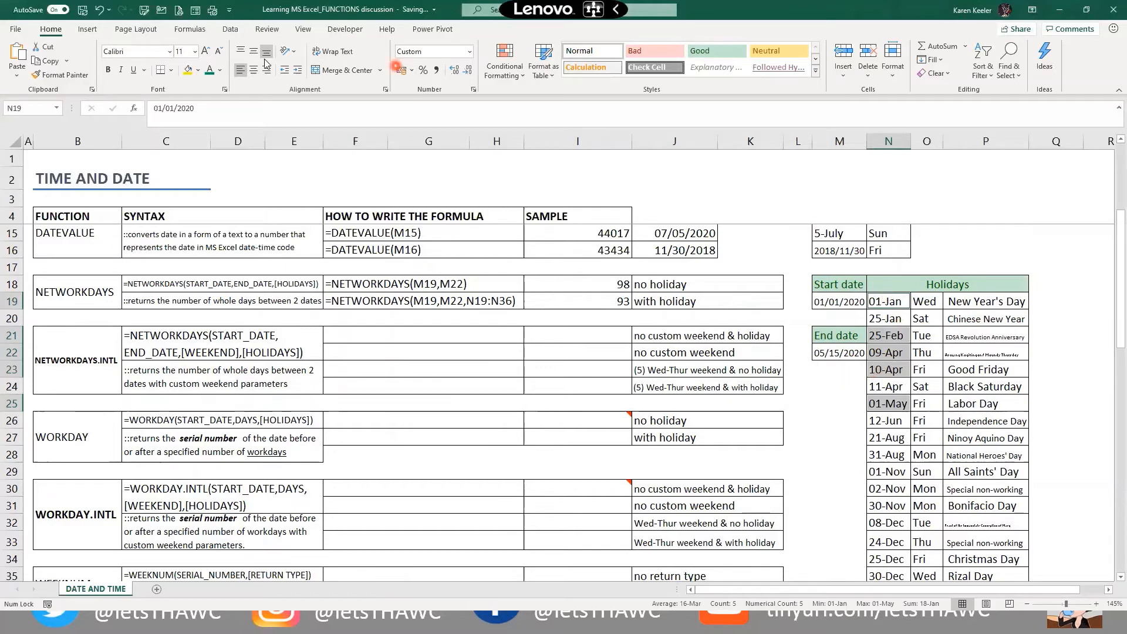
{"action": "left_click", "coordinate": [189, 70]}
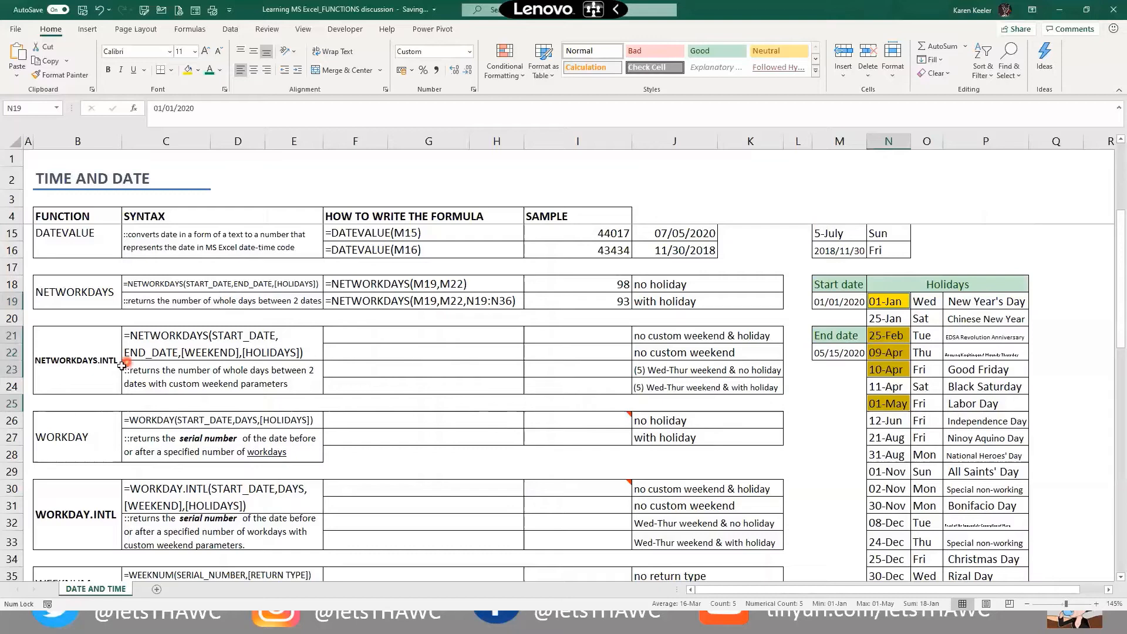
{"action": "left_click", "coordinate": [107, 380]}
{"action": "left_click", "coordinate": [153, 287]}
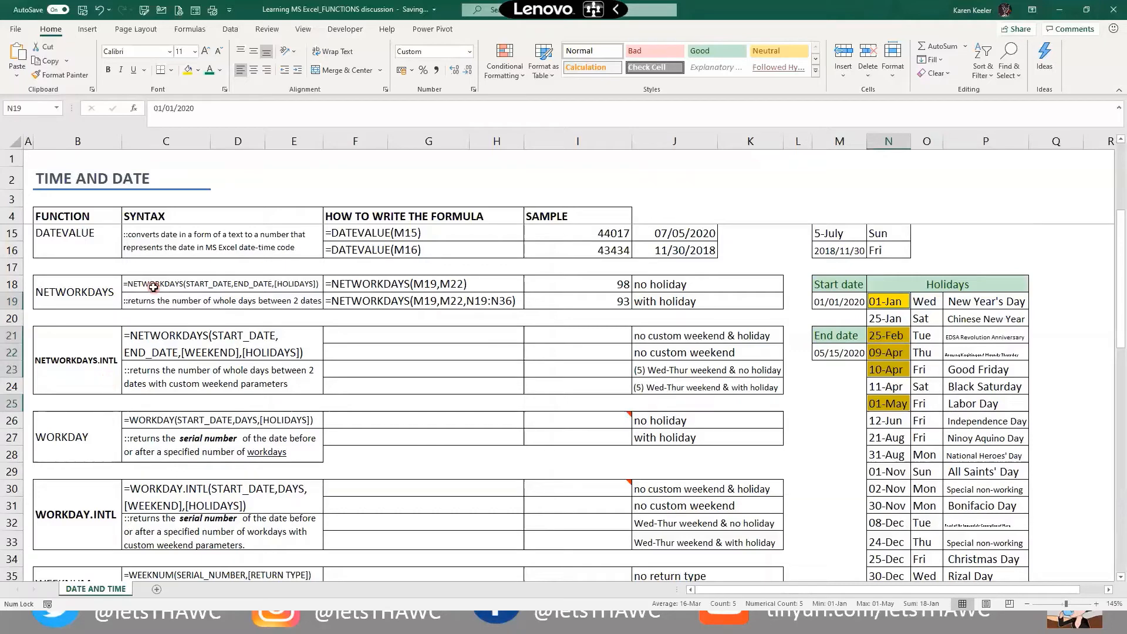
{"action": "left_click", "coordinate": [156, 392]}
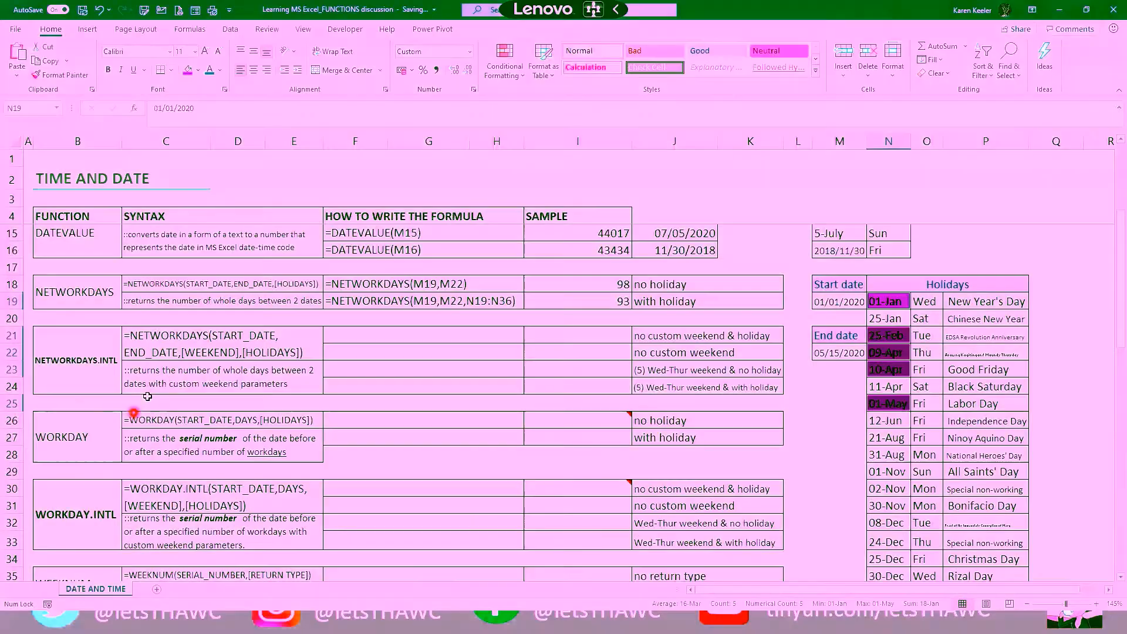
{"action": "left_click", "coordinate": [193, 344]}
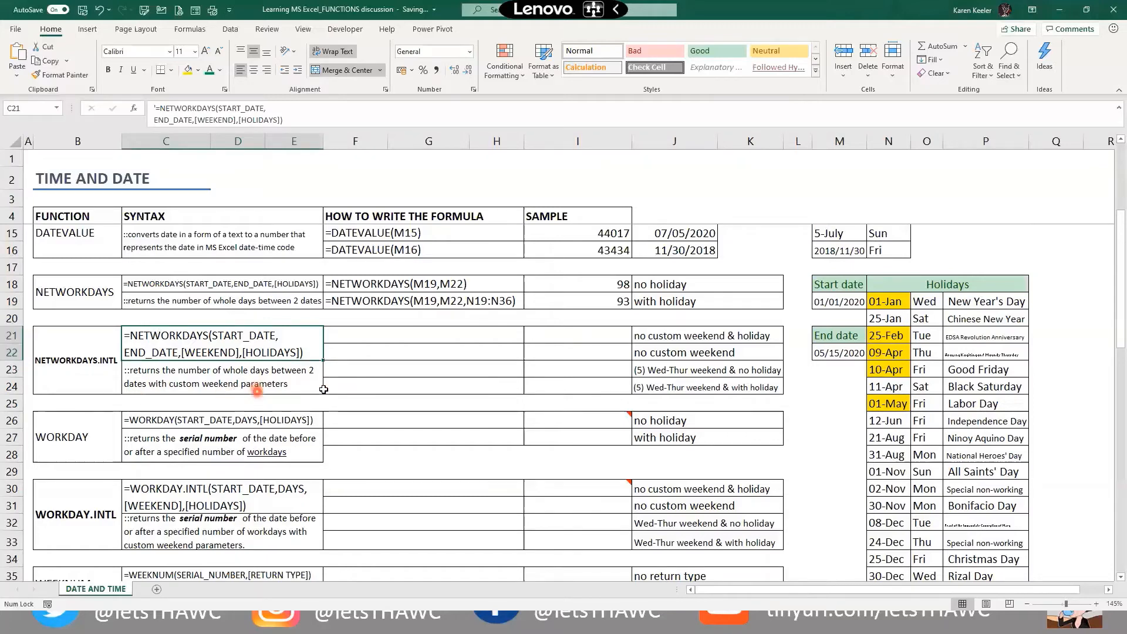
{"action": "left_click", "coordinate": [588, 338]}
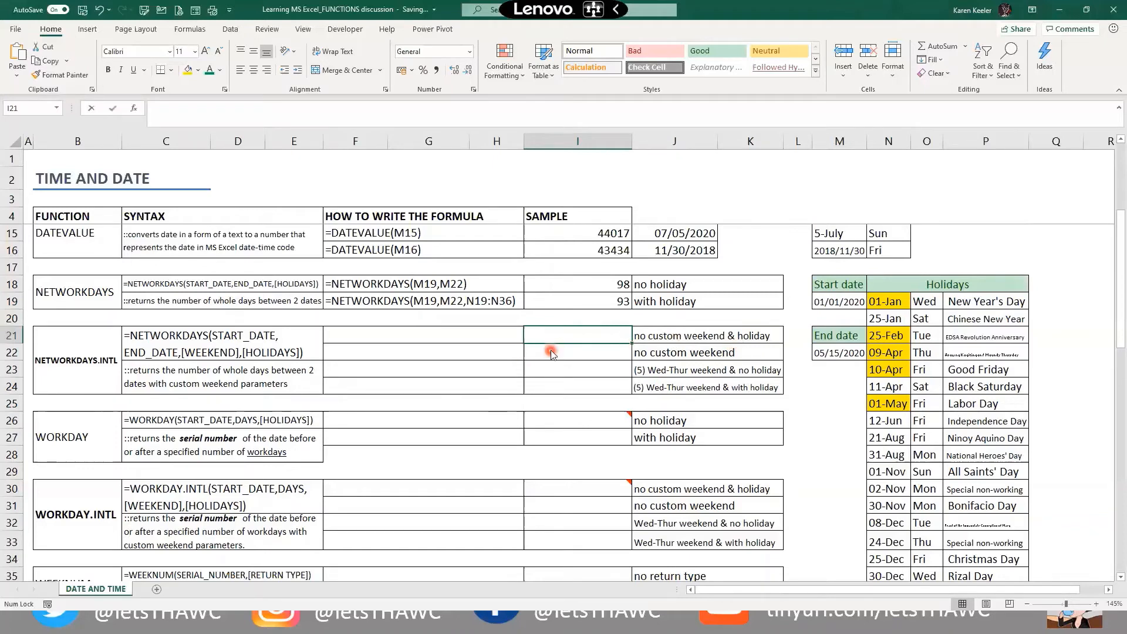
Enter =NETWORKDAYS.INTL(M19,M22) in I21 so it returns 98 workdays
{"action": "type", "text": "=n"}
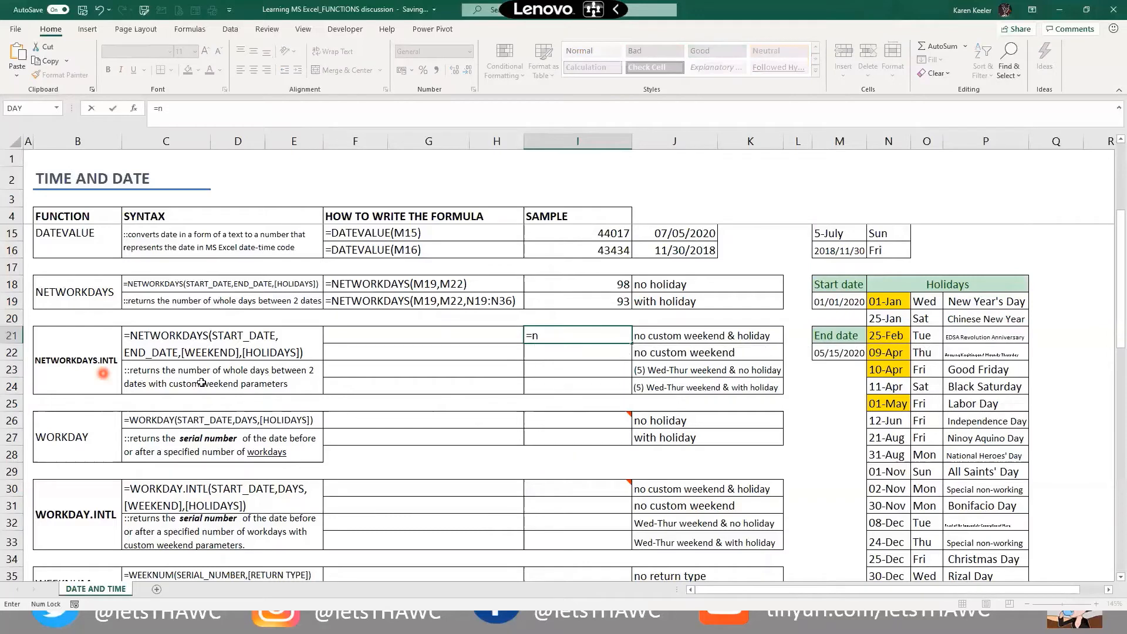
{"action": "key", "text": "Escape"}
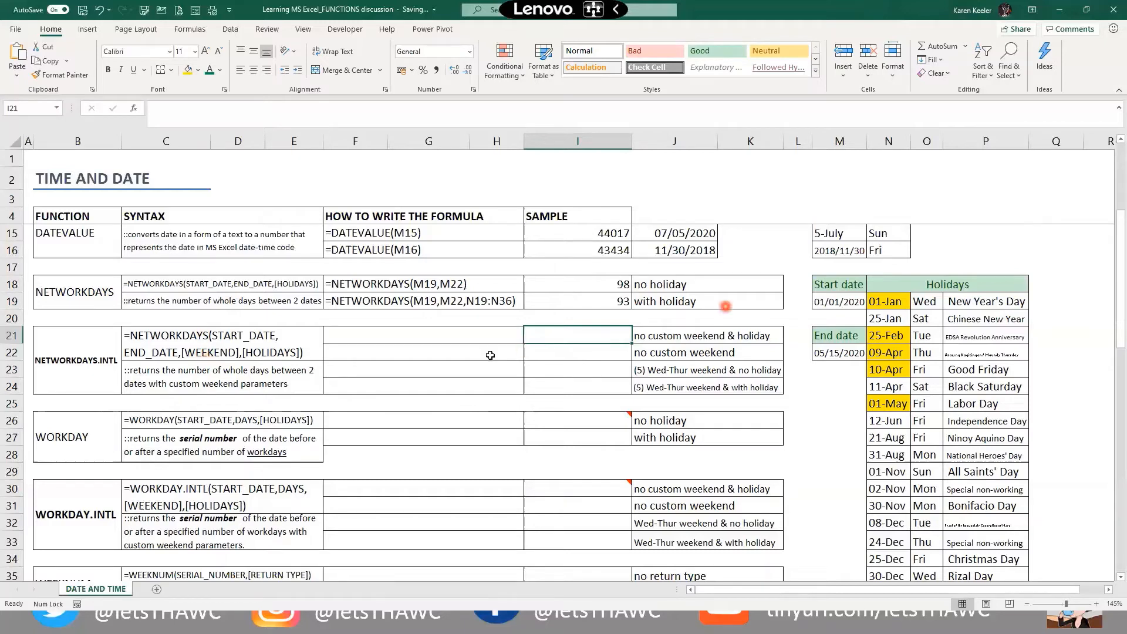
{"action": "type", "text": "=NETWORKDAYS"}
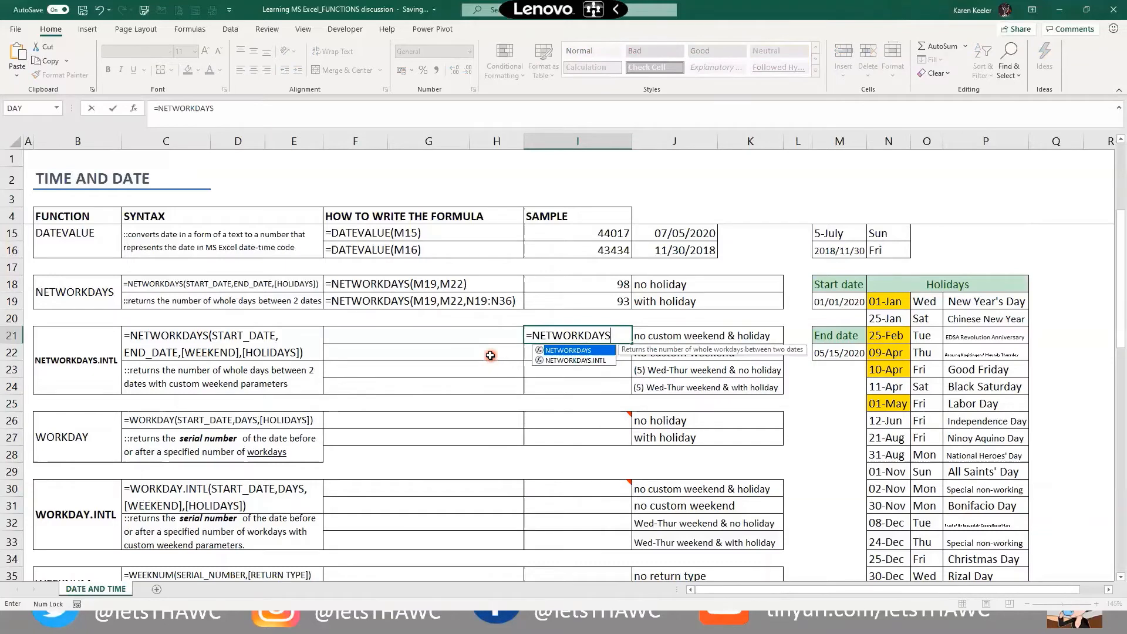
{"action": "key", "text": "Down"}
{"action": "key", "text": "Tab"}
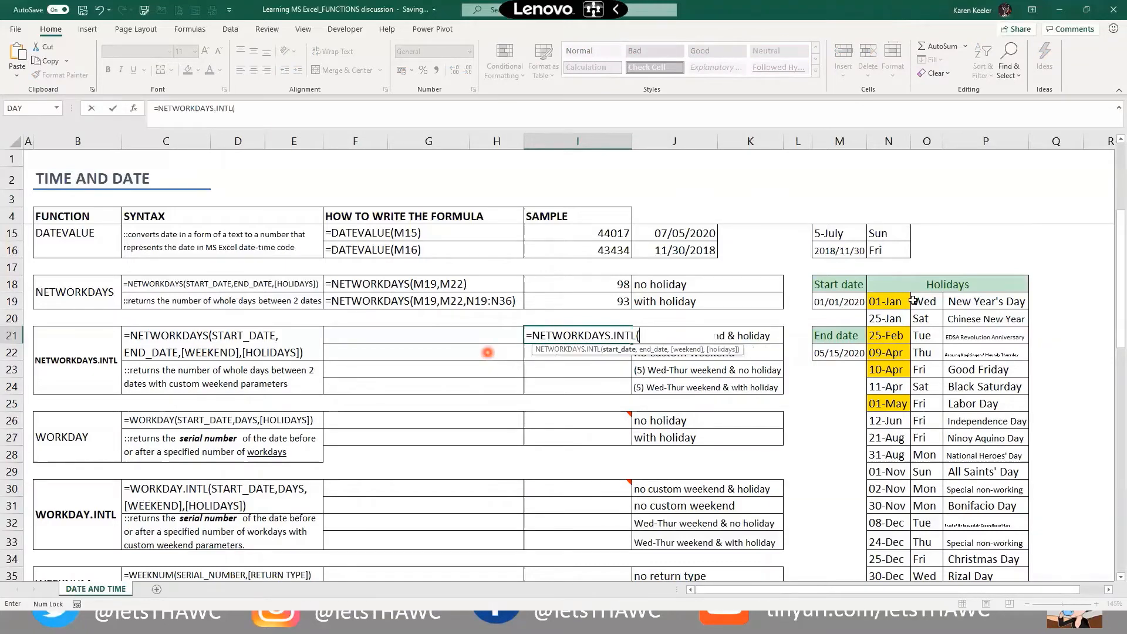
{"action": "left_click", "coordinate": [843, 302]}
{"action": "type", "text": ","}
{"action": "left_click", "coordinate": [828, 351]}
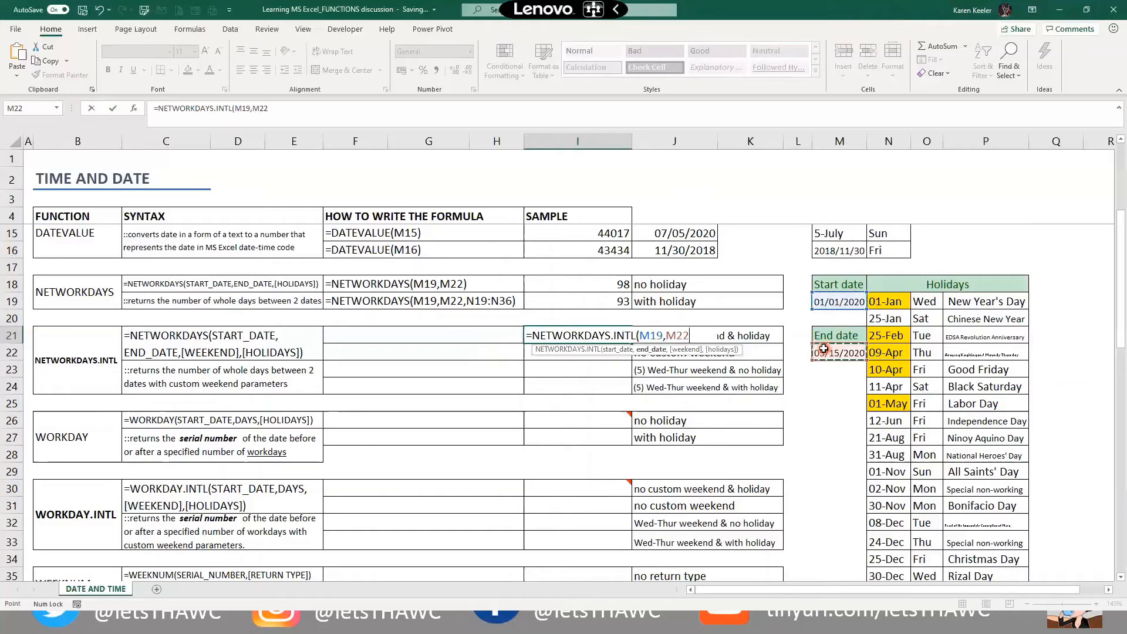
{"action": "type", "text": ")"}
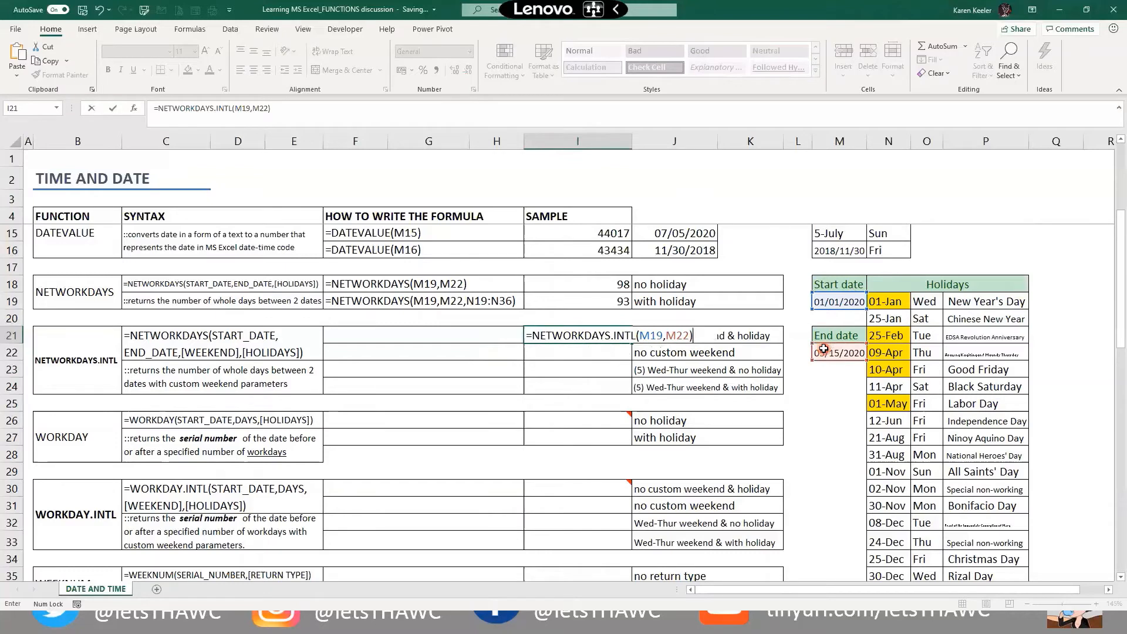
{"action": "key", "text": "ctrl+Return"}
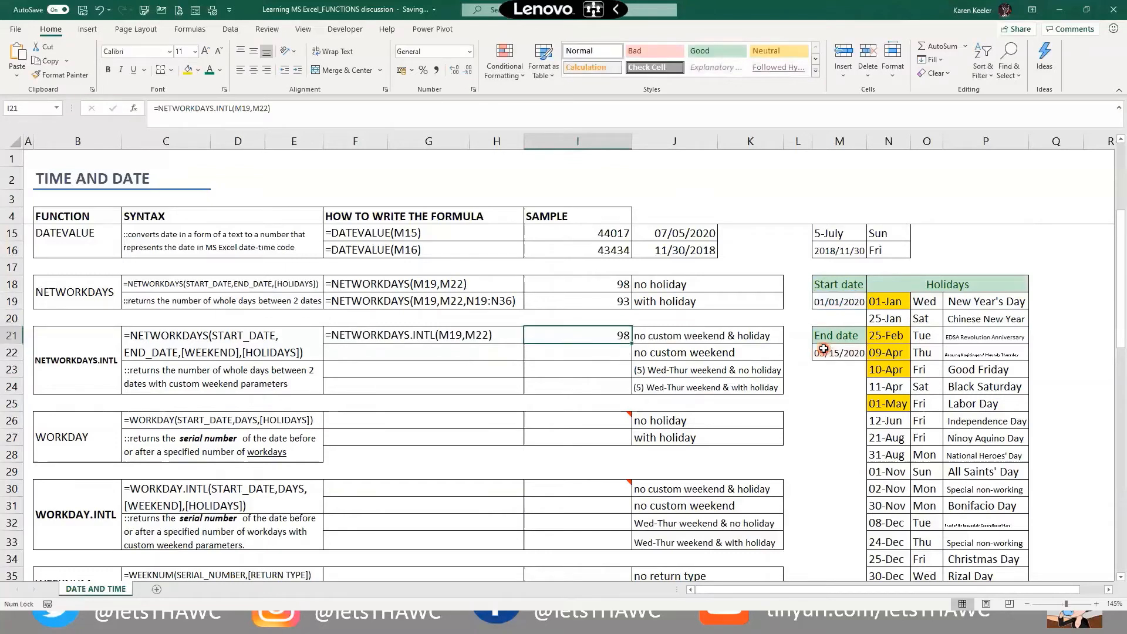
{"action": "key", "text": "Left"}
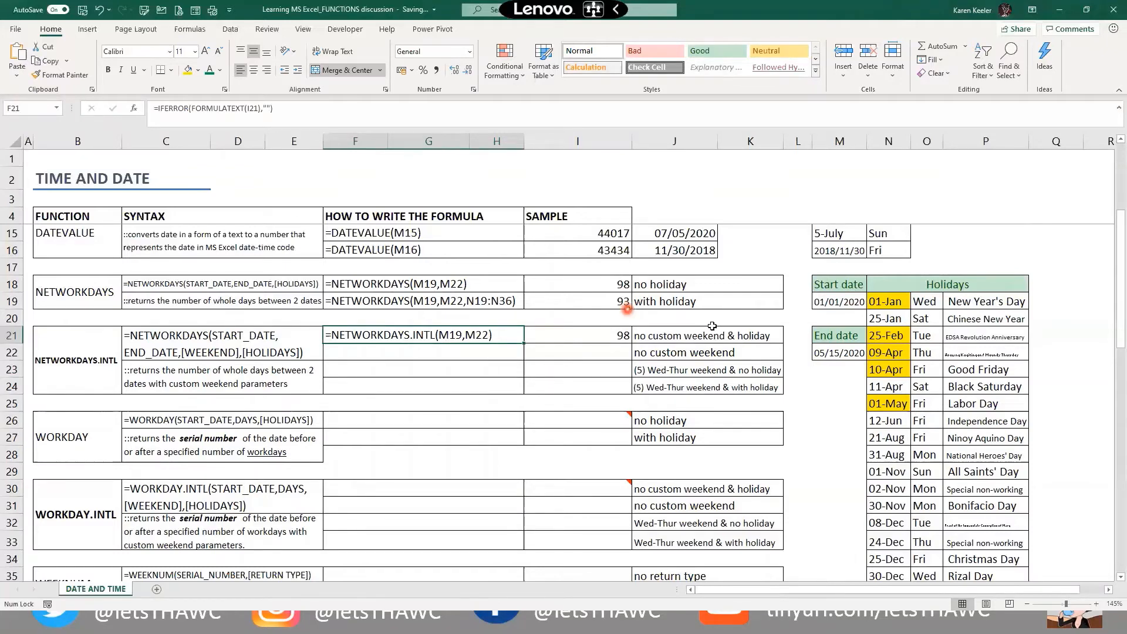
{"action": "left_click", "coordinate": [579, 367]}
{"action": "left_click", "coordinate": [578, 356]}
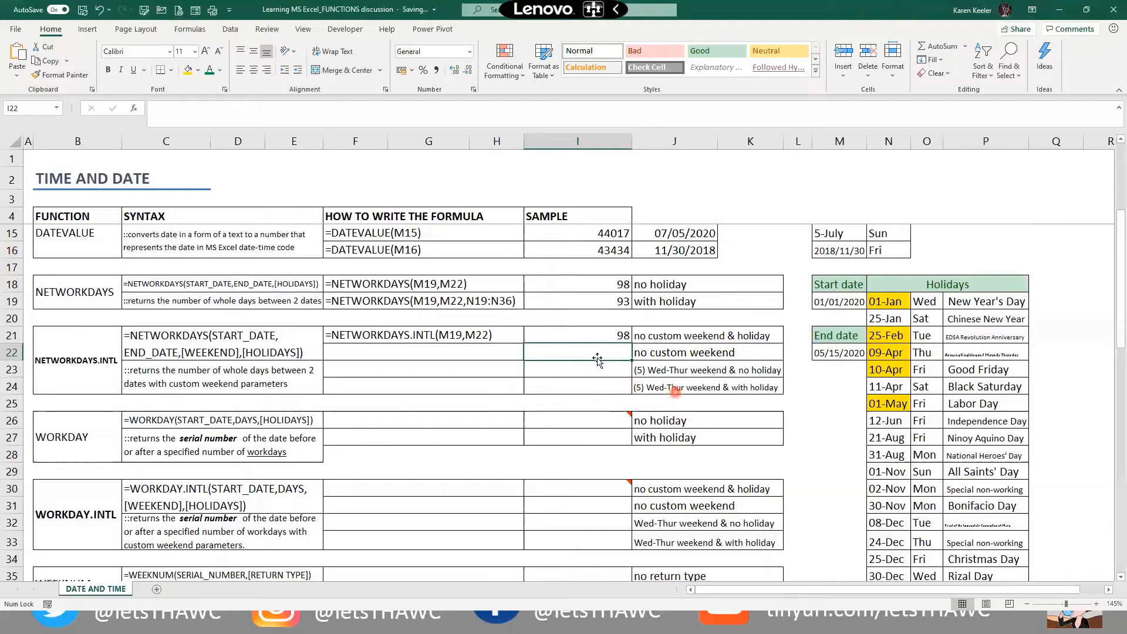
Enter =NETWORKDAYS.INTL(M19,M22,,N19:N36) in I22 to count workdays excluding holidays, returning 93
{"action": "type", "text": "="}
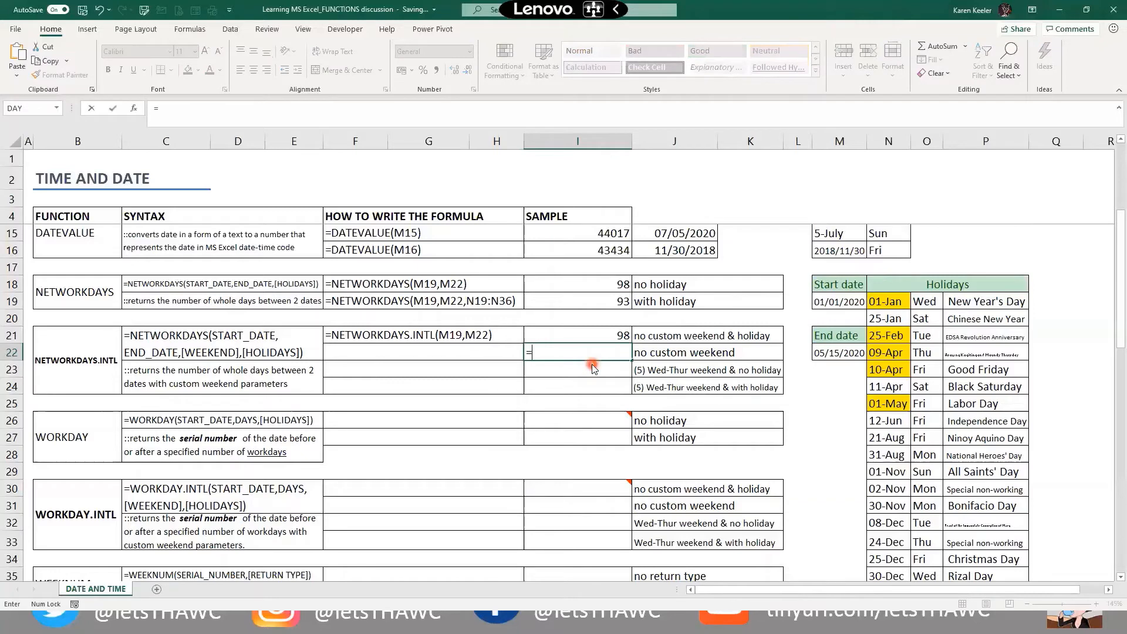
{"action": "type", "text": "NETWORKDAYS.INTL("}
{"action": "key", "text": "Down"}
{"action": "key", "text": "Tab"}
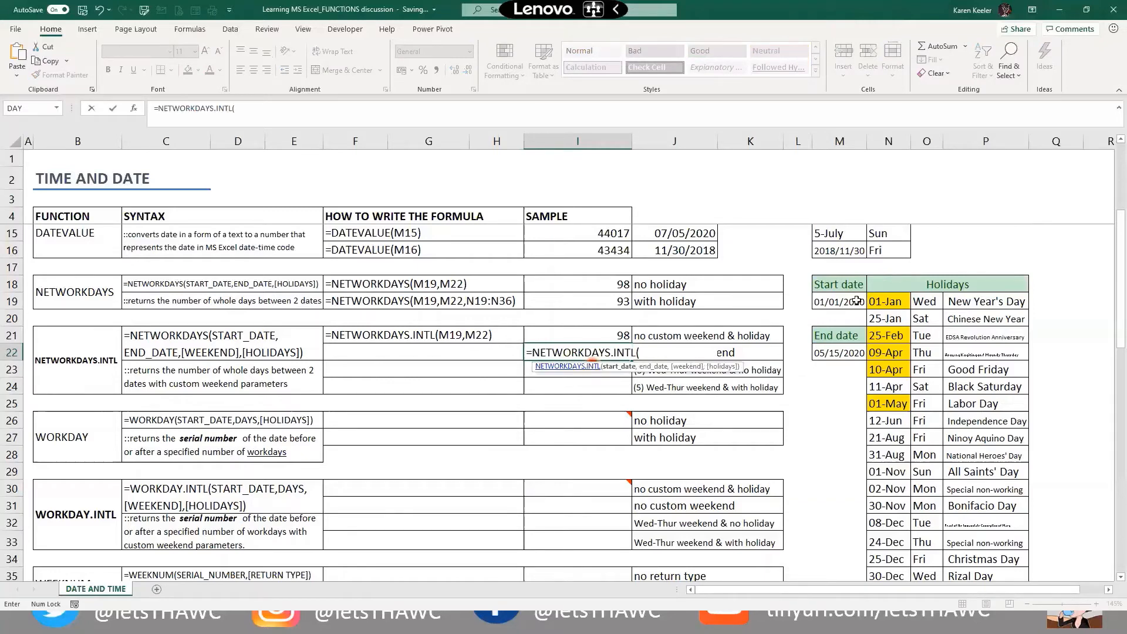
{"action": "left_click", "coordinate": [837, 309]}
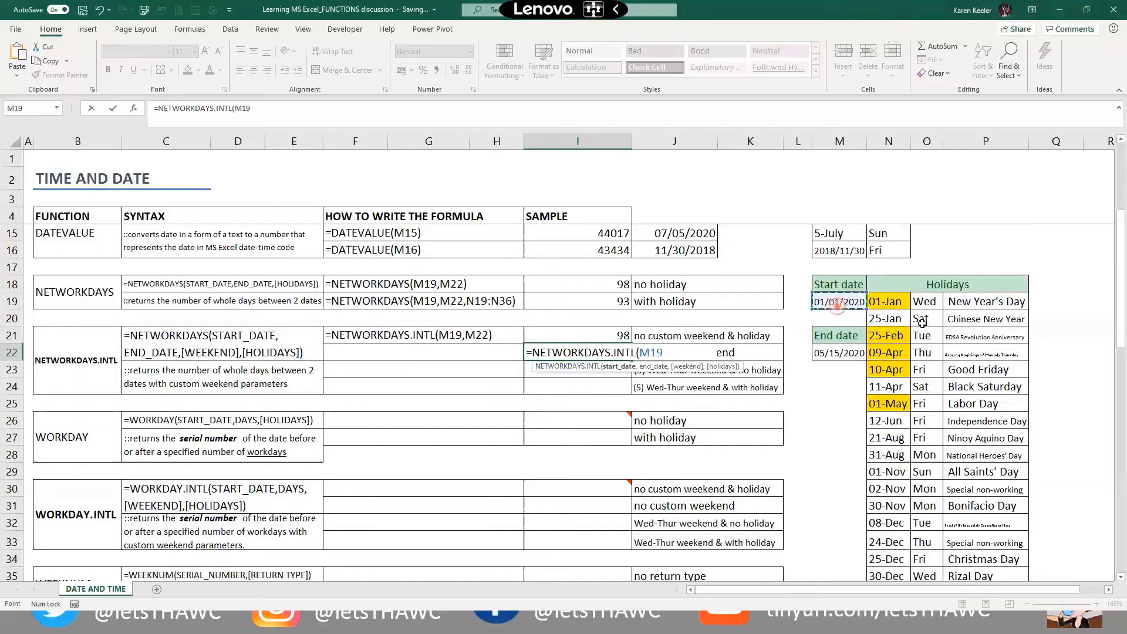
{"action": "type", "text": ","}
{"action": "left_click", "coordinate": [847, 356]}
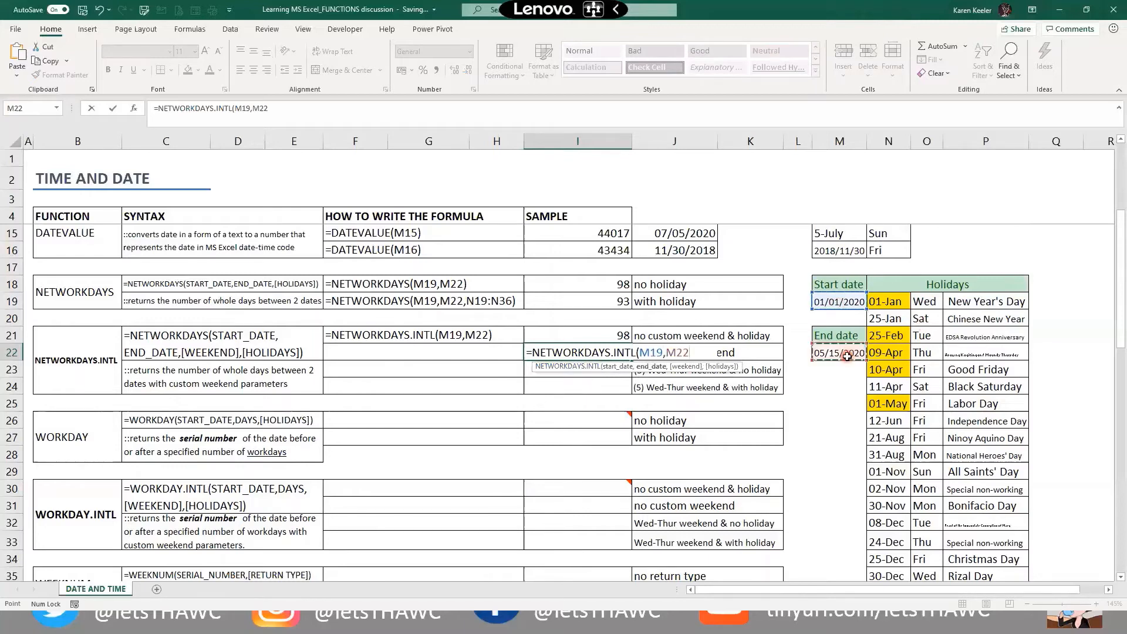
{"action": "type", "text": ","}
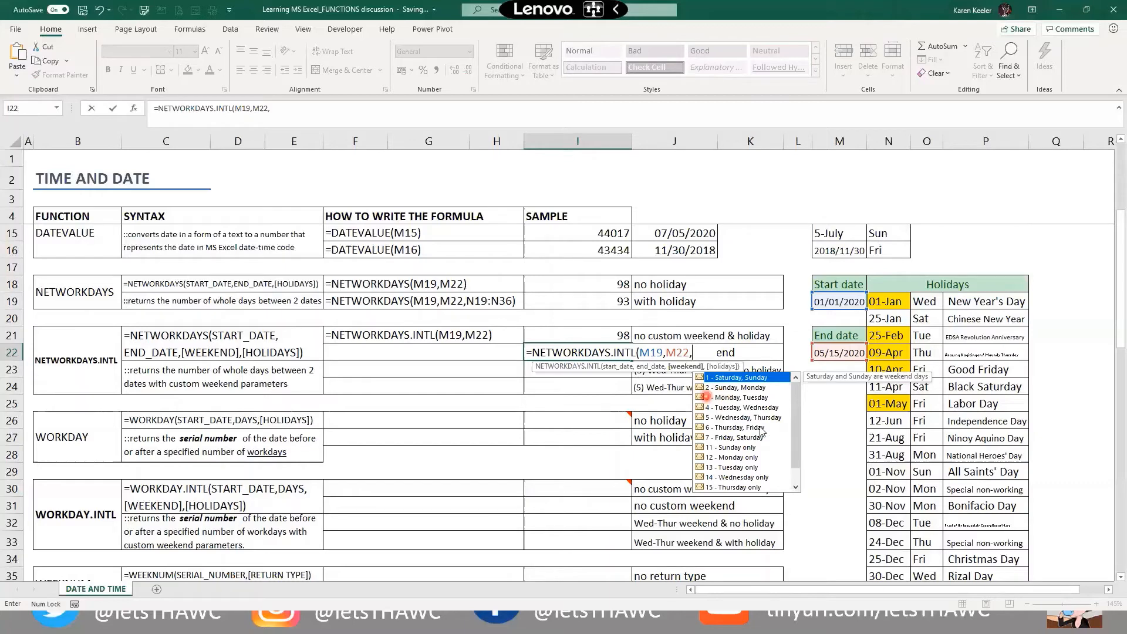
{"action": "type", "text": ","}
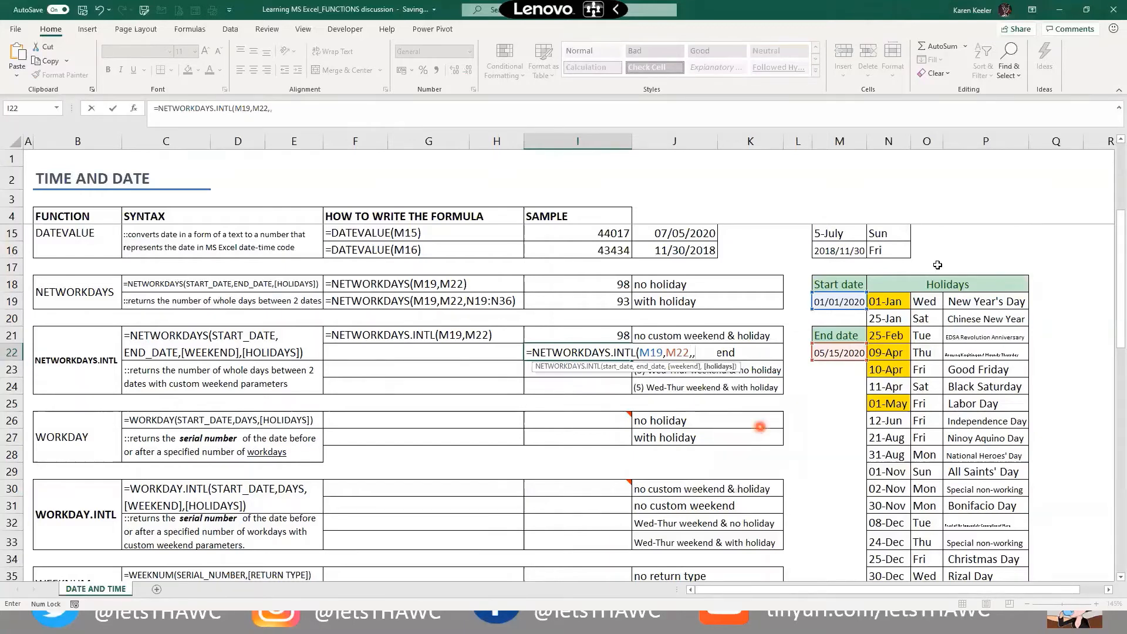
{"action": "left_click_drag", "start_coordinate": [888, 301], "coordinate": [885, 541]}
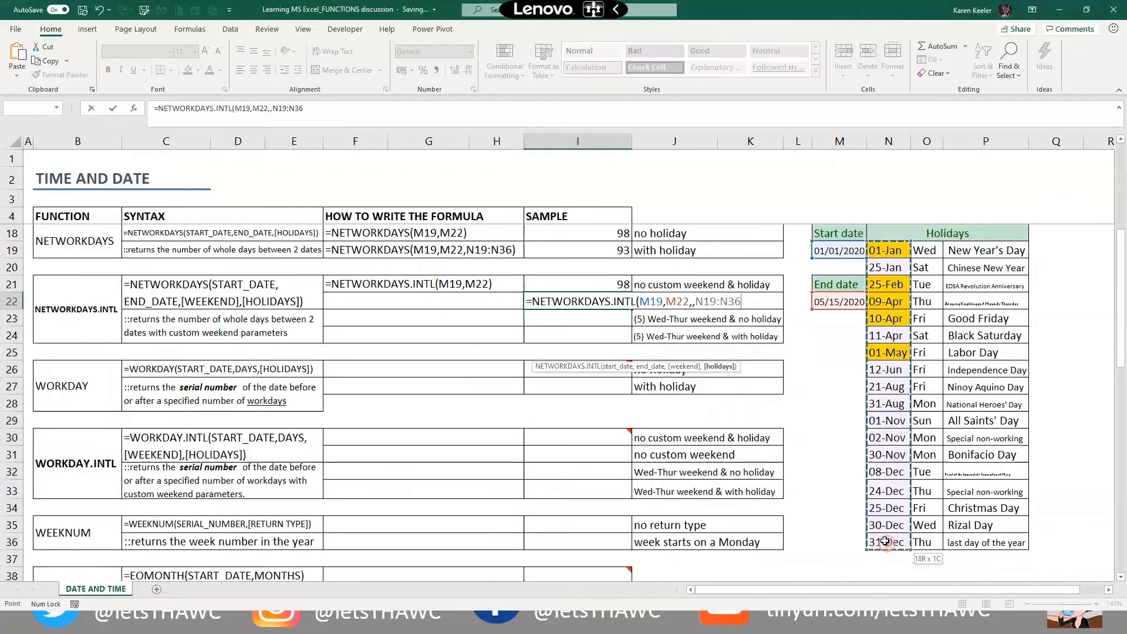
{"action": "key", "text": "Return"}
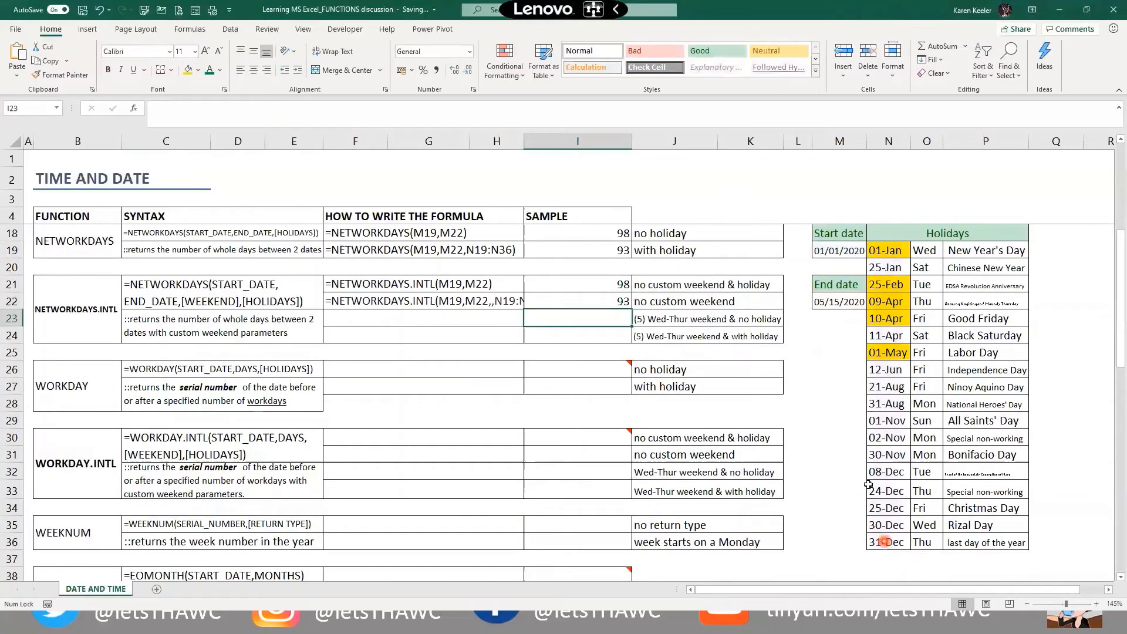
Resize F22's formula text to font size 10 so it fits
{"action": "scroll", "coordinate": [553, 353], "scroll_direction": "up", "scroll_amount": 1}
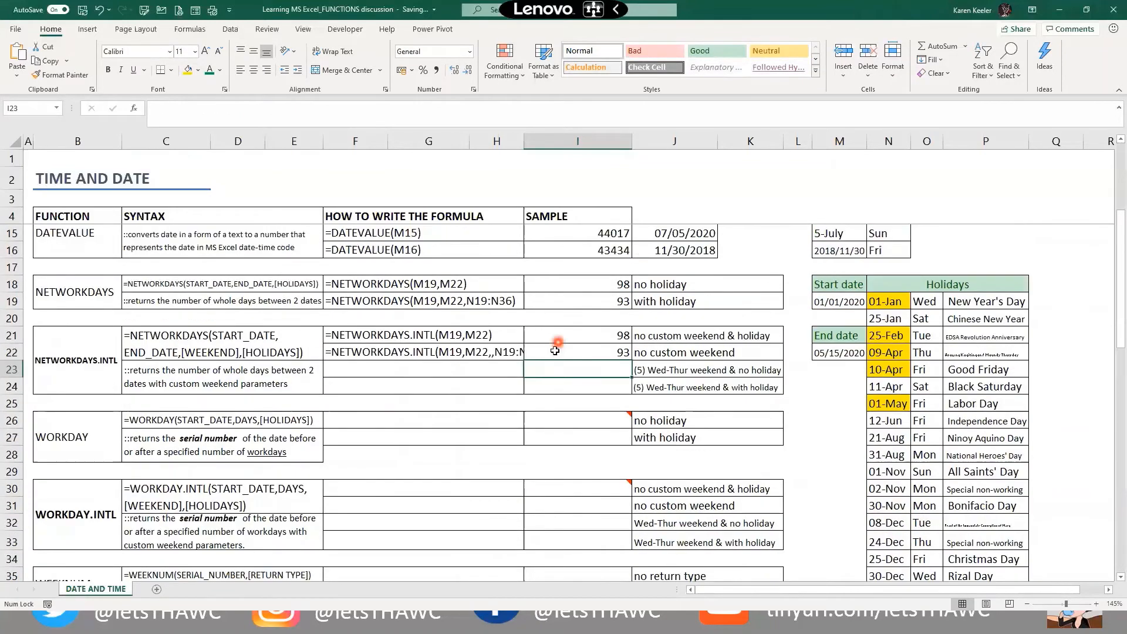
{"action": "key", "text": "Up"}
{"action": "key", "text": "Up"}
{"action": "key", "text": "Up"}
{"action": "key", "text": "Up"}
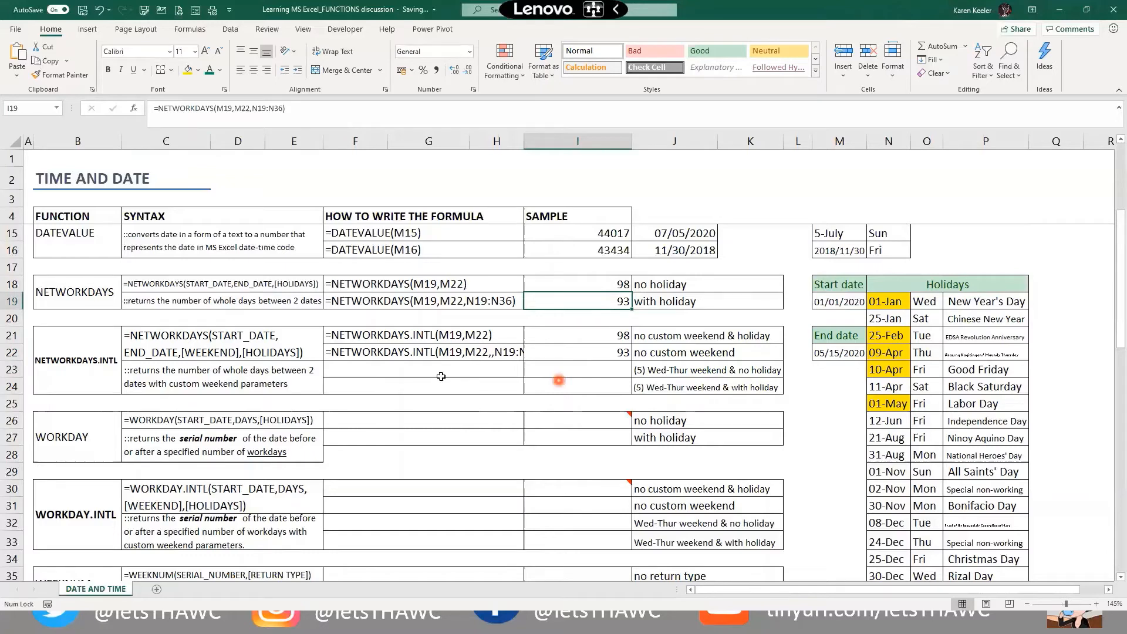
{"action": "left_click", "coordinate": [453, 353]}
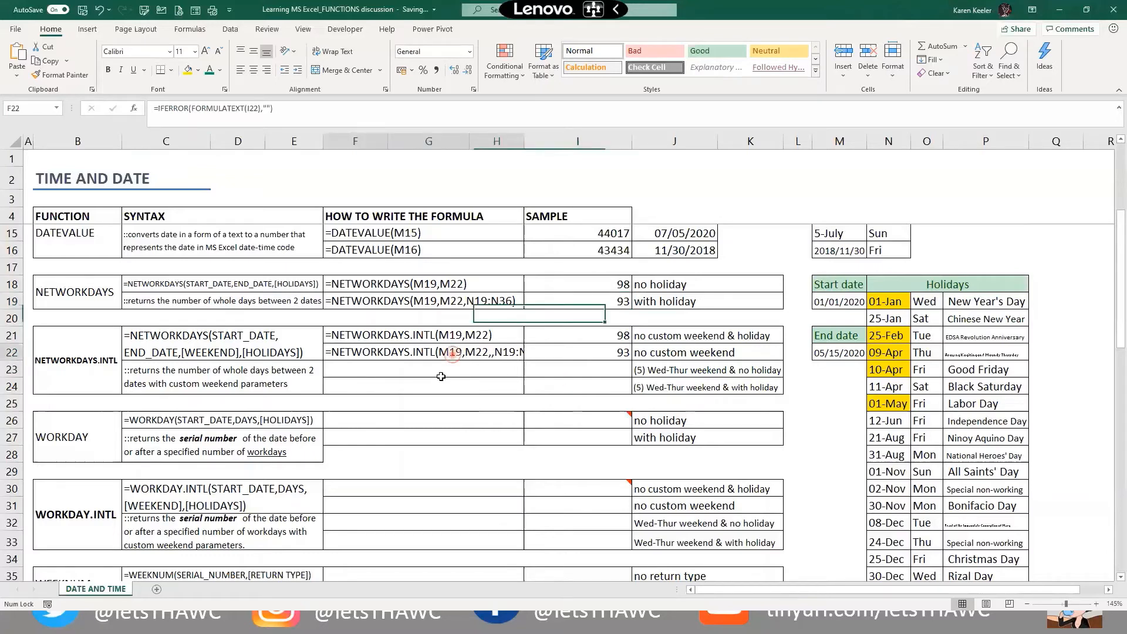
{"action": "left_click", "coordinate": [217, 52]}
{"action": "left_click", "coordinate": [217, 51]}
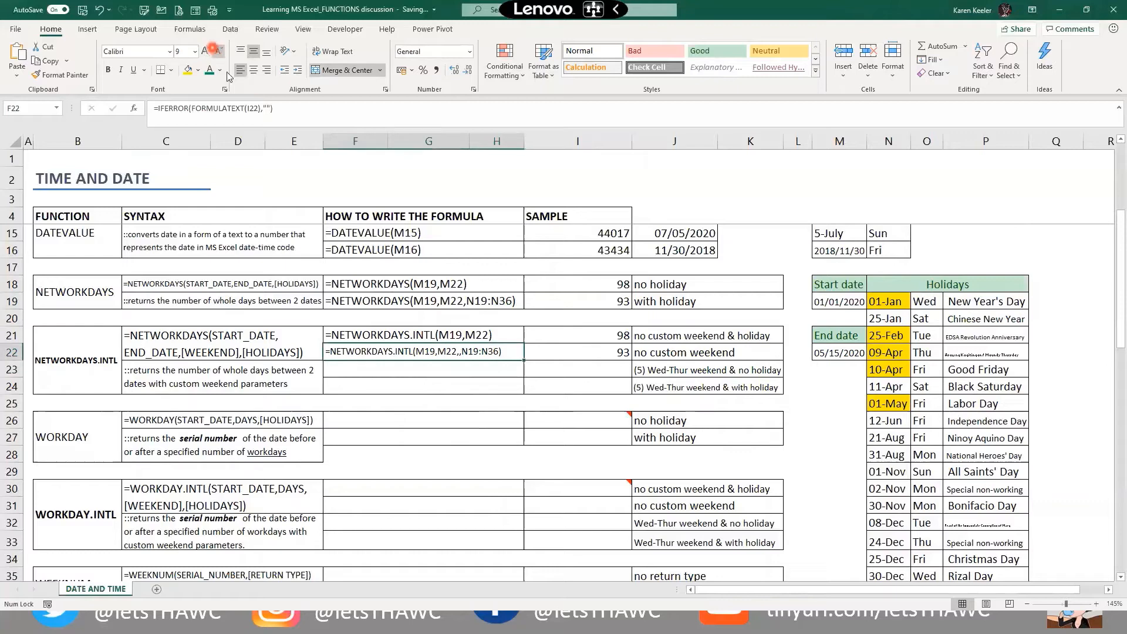
{"action": "left_click", "coordinate": [206, 51]}
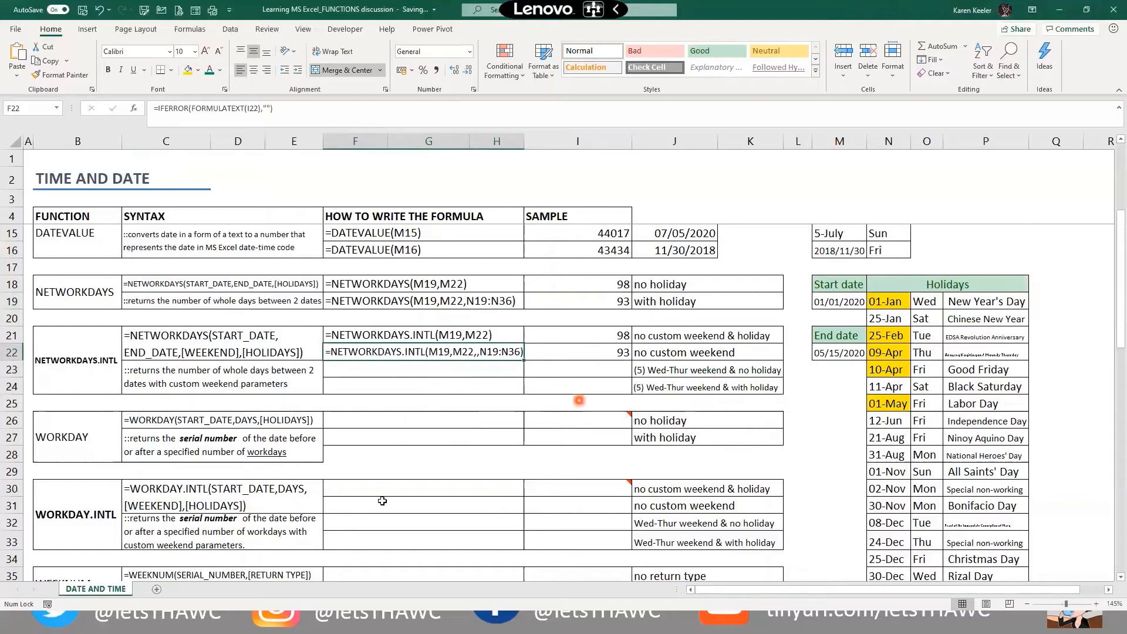
{"action": "left_click", "coordinate": [578, 370]}
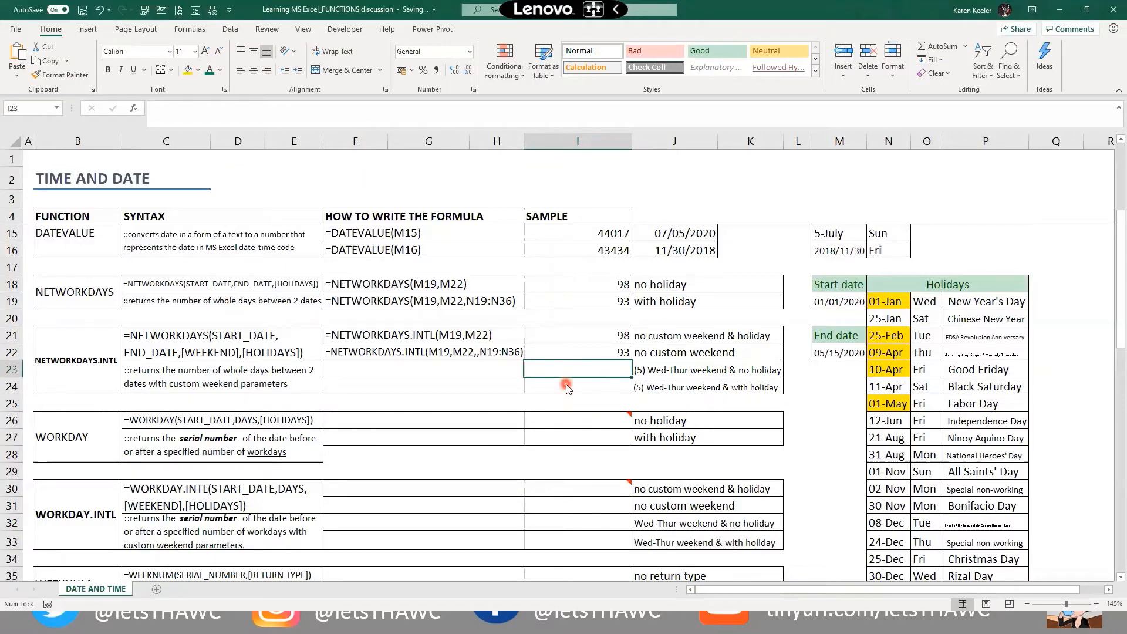
Start a NETWORKDAYS.INTL formula in I23, review the weekend type options, then cancel it
{"action": "type", "text": "=net"}
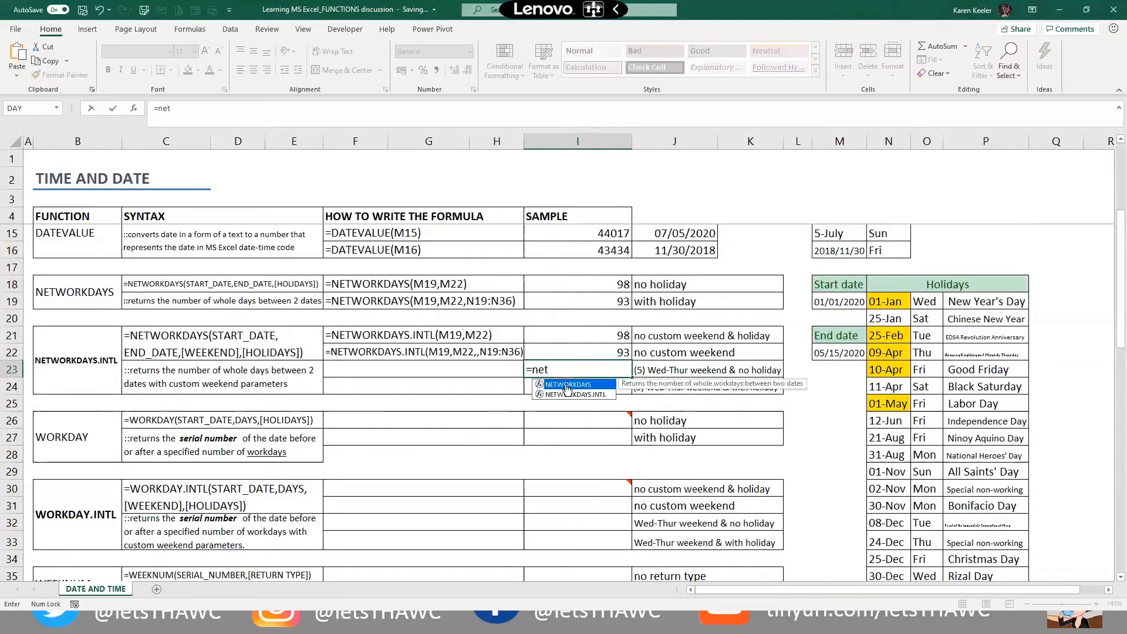
{"action": "key", "text": "Down"}
{"action": "key", "text": "Tab"}
{"action": "left_click", "coordinate": [850, 297]}
{"action": "type", "text": ","}
{"action": "left_click", "coordinate": [841, 350]}
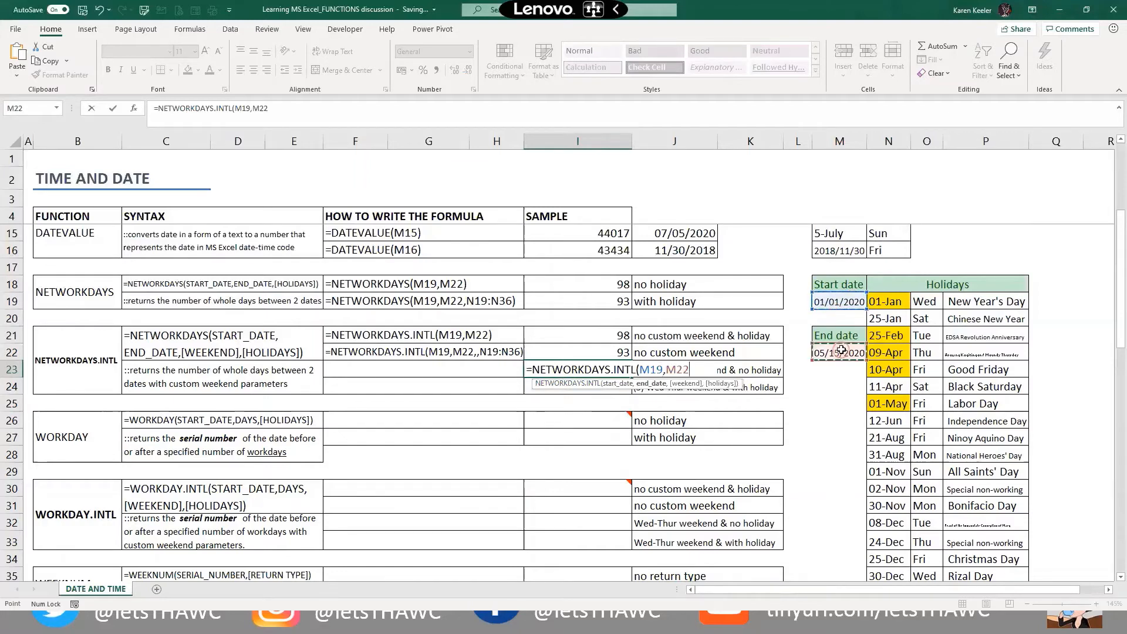
{"action": "type", "text": ","}
{"action": "left_click", "coordinate": [742, 394]}
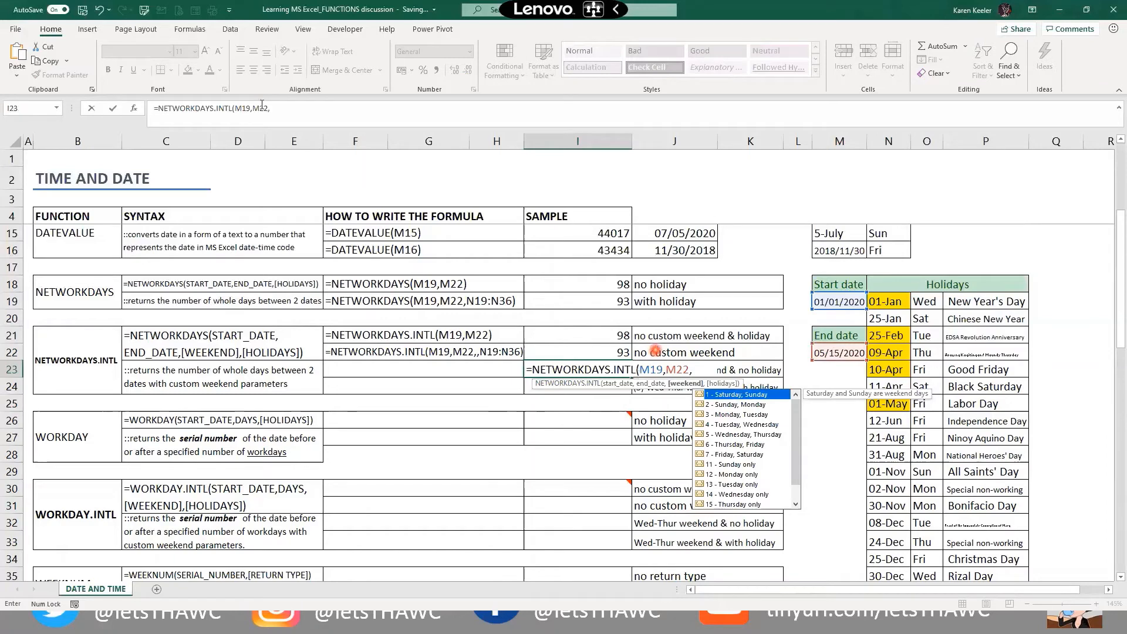
{"action": "left_click", "coordinate": [300, 107]}
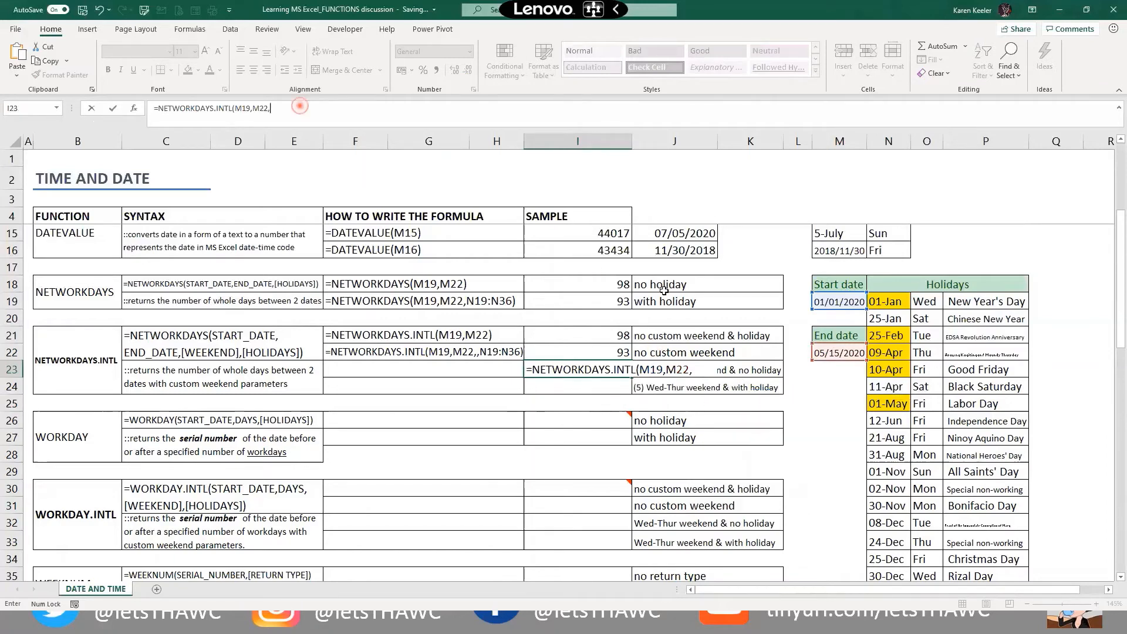
{"action": "key", "text": "Escape"}
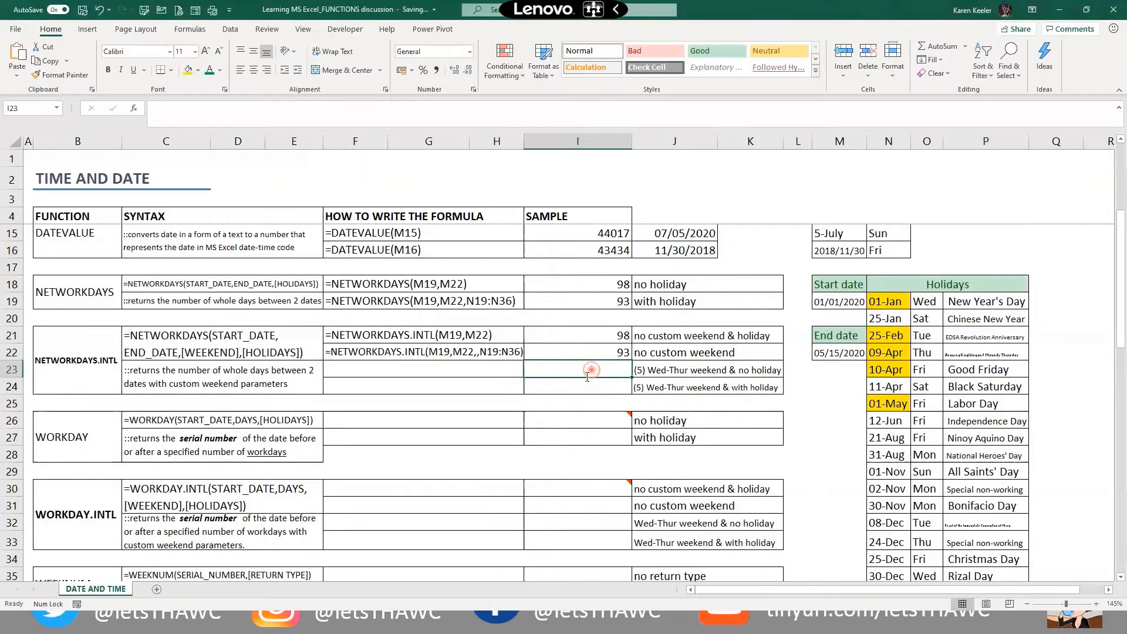
Enter =NETWORKDAYS.INTL(M19,M22,5) in I23 for a Wednesday–Thursday weekend, returning 96
{"action": "type", "text": "=NETWORKDAYS.INTL(M19,M22,"}
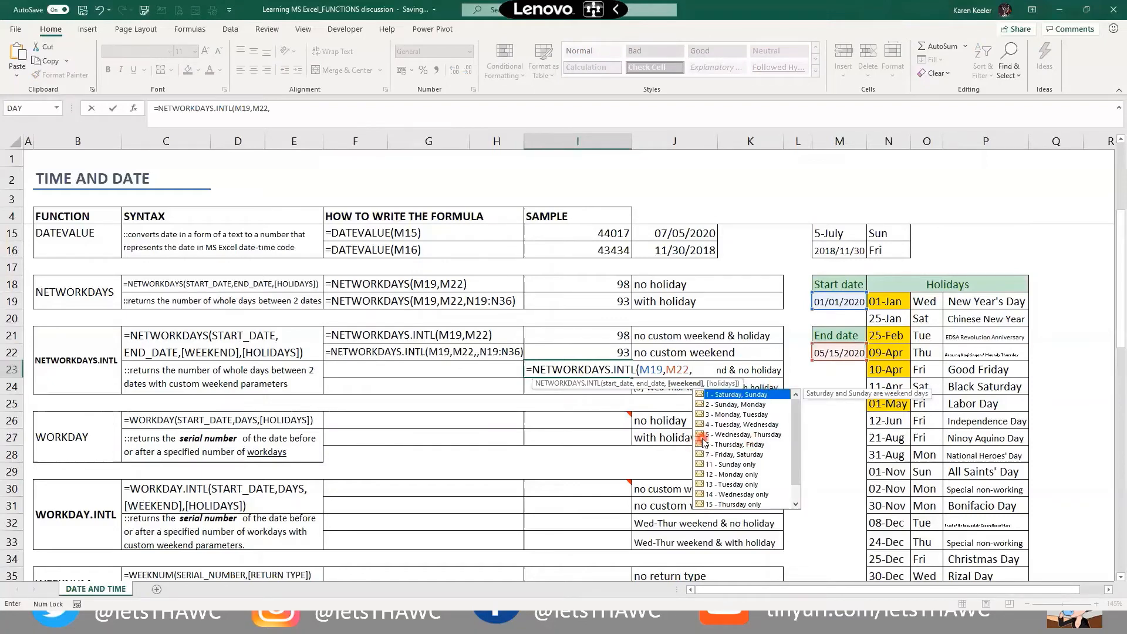
{"action": "type", "text": "5)"}
{"action": "key", "text": "Return"}
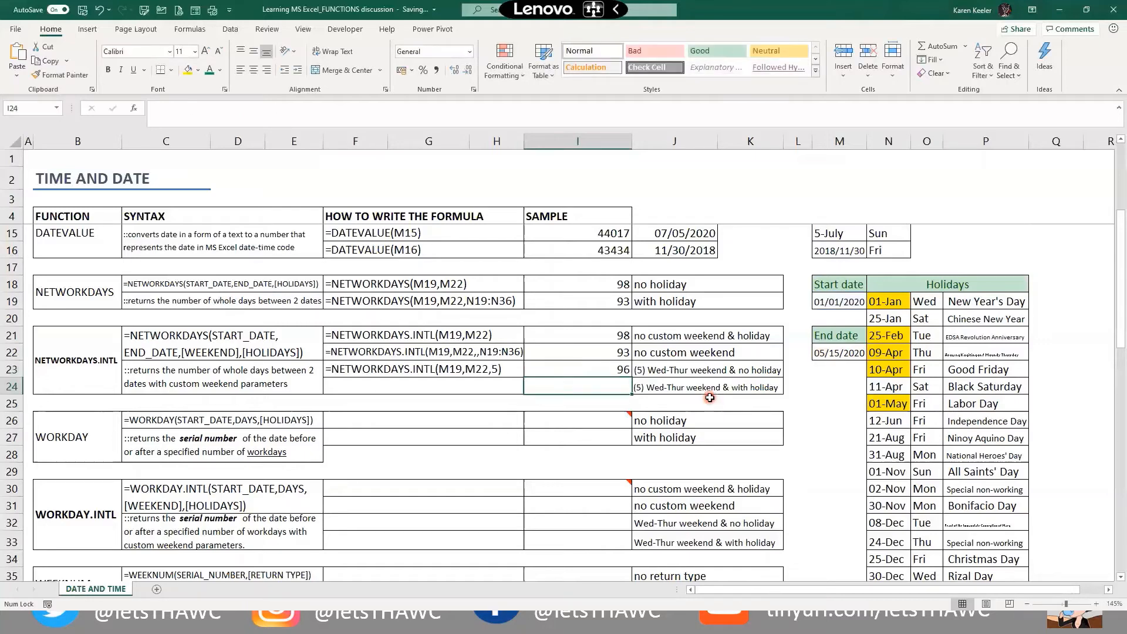
{"action": "left_click", "coordinate": [579, 375]}
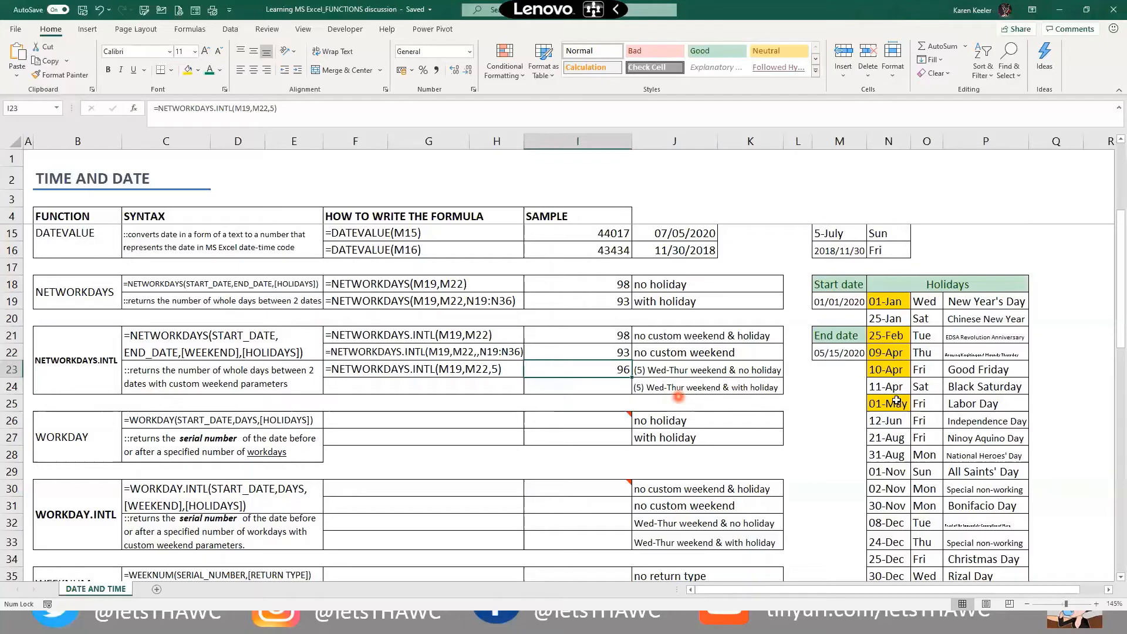
Enter =NETWORKDAYS.INTL(M19,M22,5,N19:N36) in I24, combining Wed–Thu weekend and holidays for 91
{"action": "left_click", "coordinate": [604, 384]}
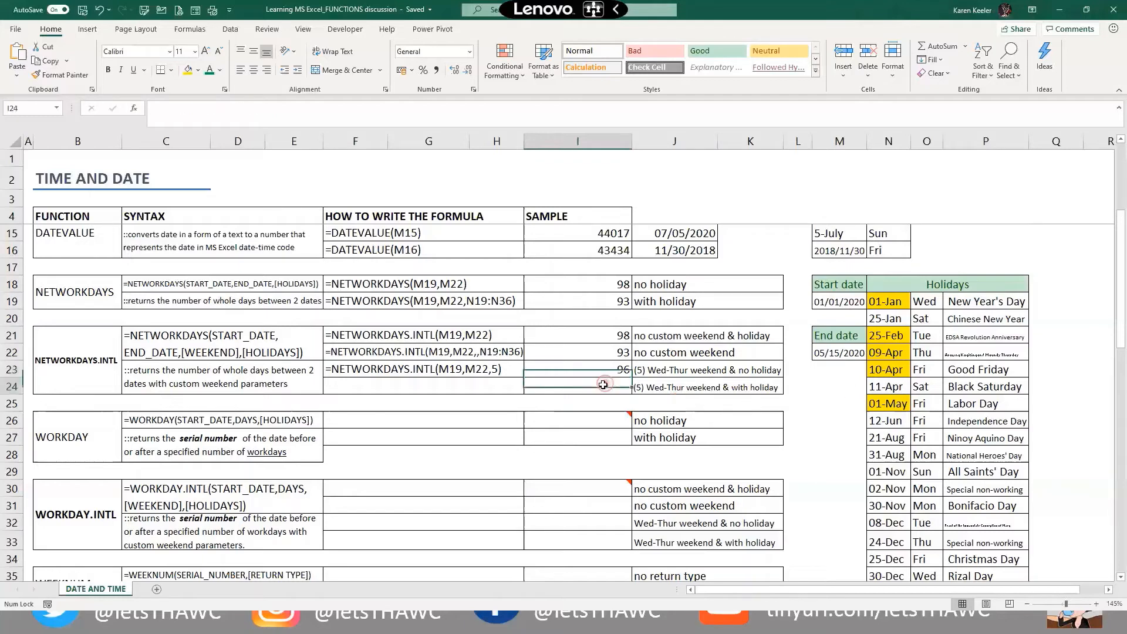
{"action": "type", "text": "=net"}
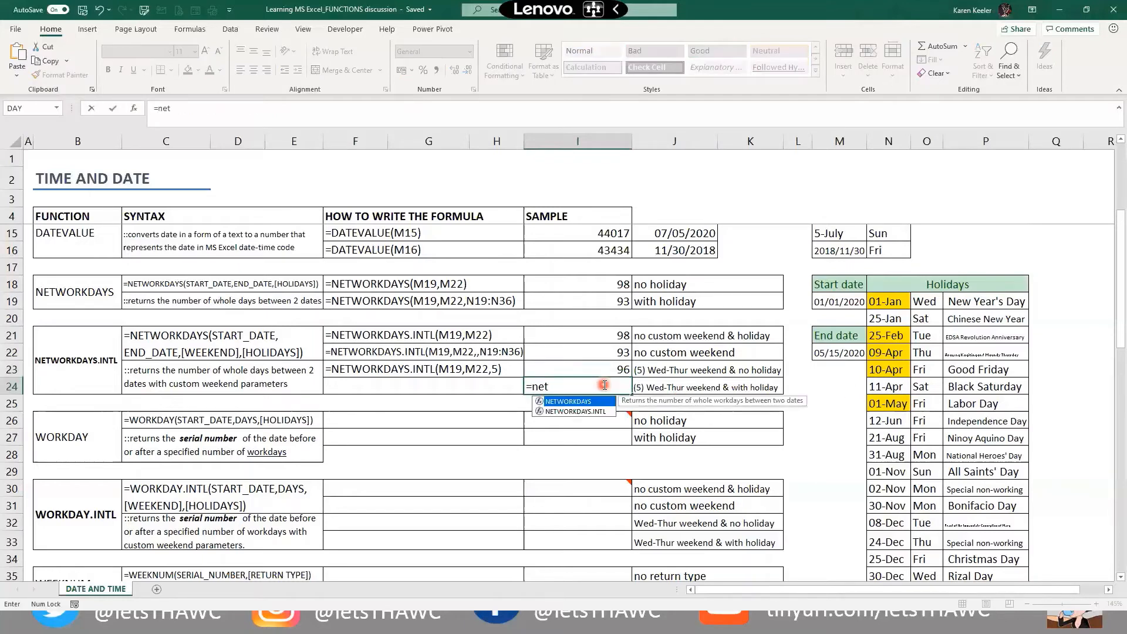
{"action": "key", "text": "Down"}
{"action": "key", "text": "Tab"}
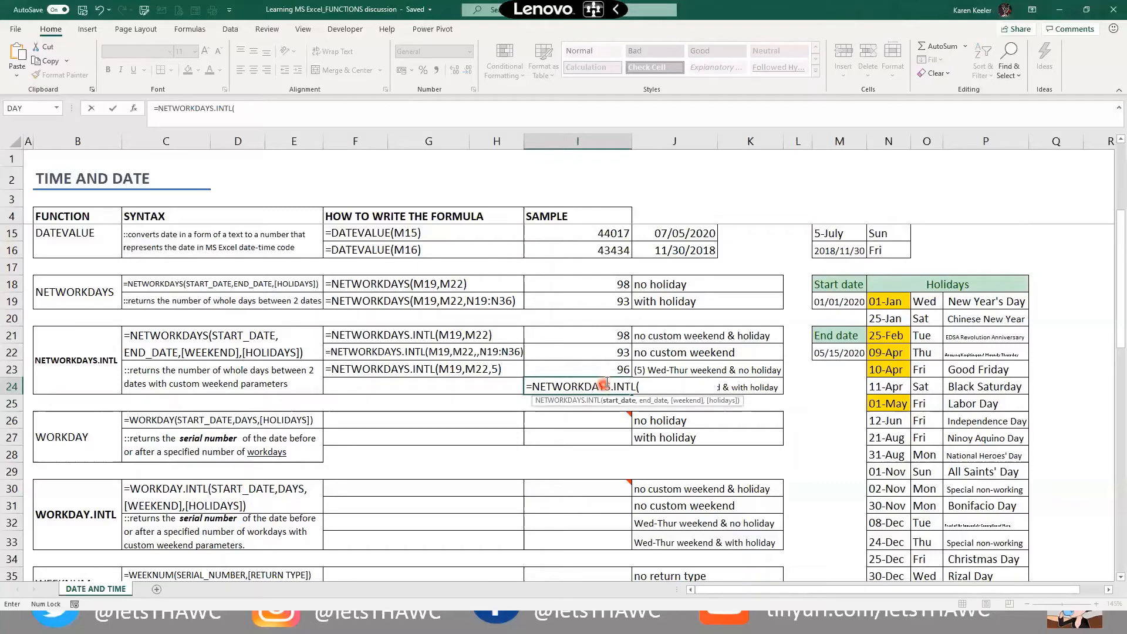
{"action": "left_click", "coordinate": [845, 297]}
{"action": "type", "text": ","}
{"action": "left_click", "coordinate": [819, 347]}
{"action": "type", "text": ","}
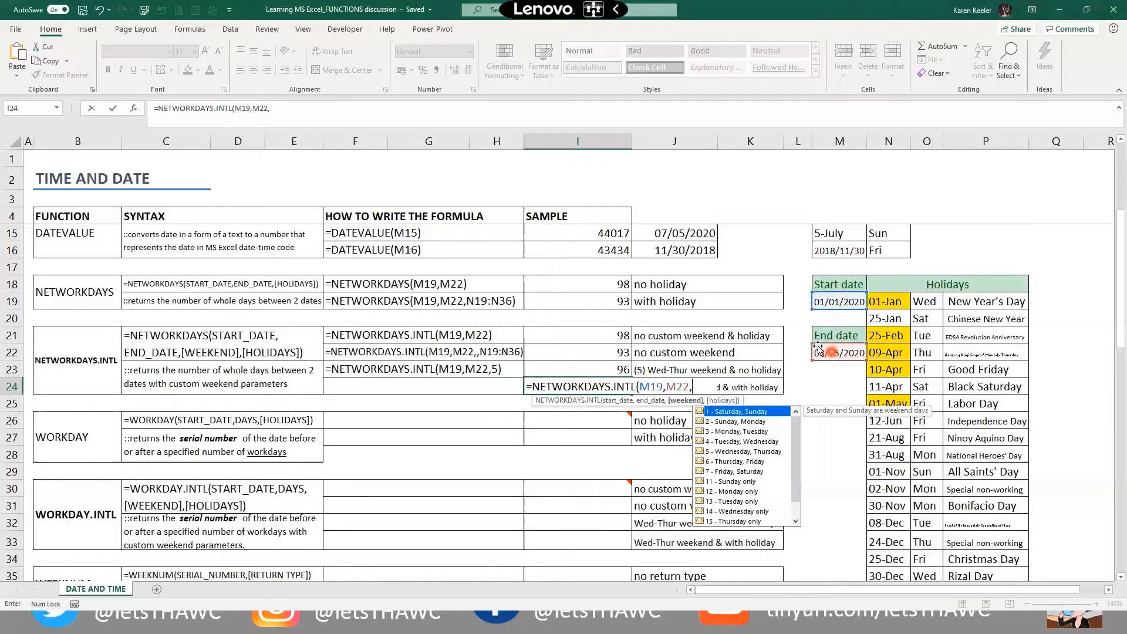
{"action": "type", "text": "5,"}
{"action": "left_click_drag", "start_coordinate": [906, 301], "coordinate": [896, 533]}
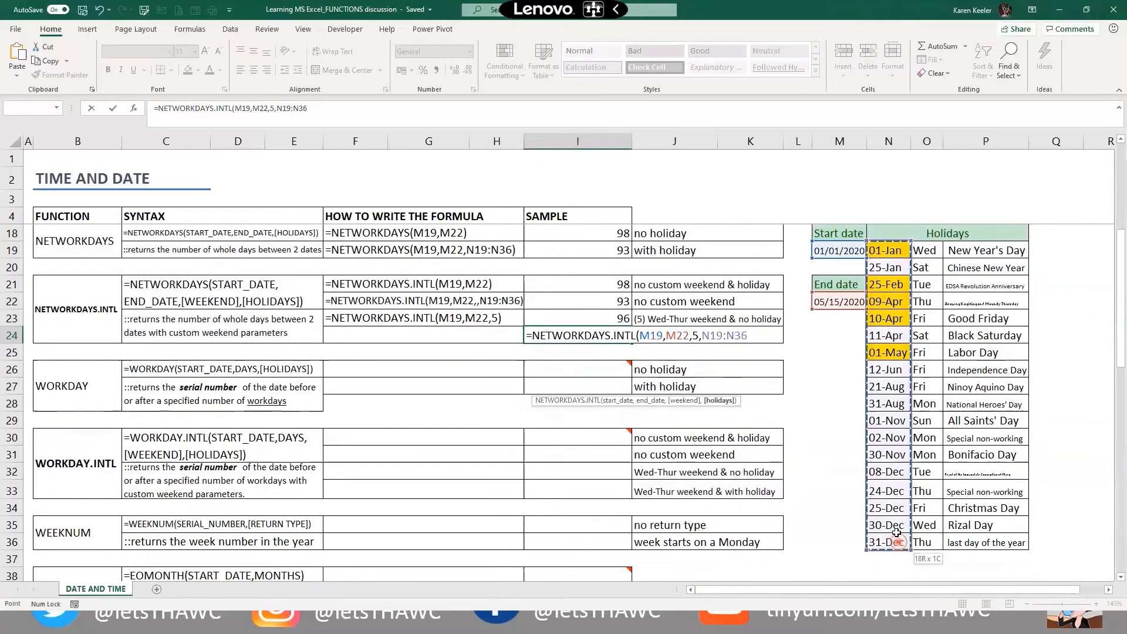
{"action": "type", "text": ")"}
{"action": "key", "text": "ctrl+Return"}
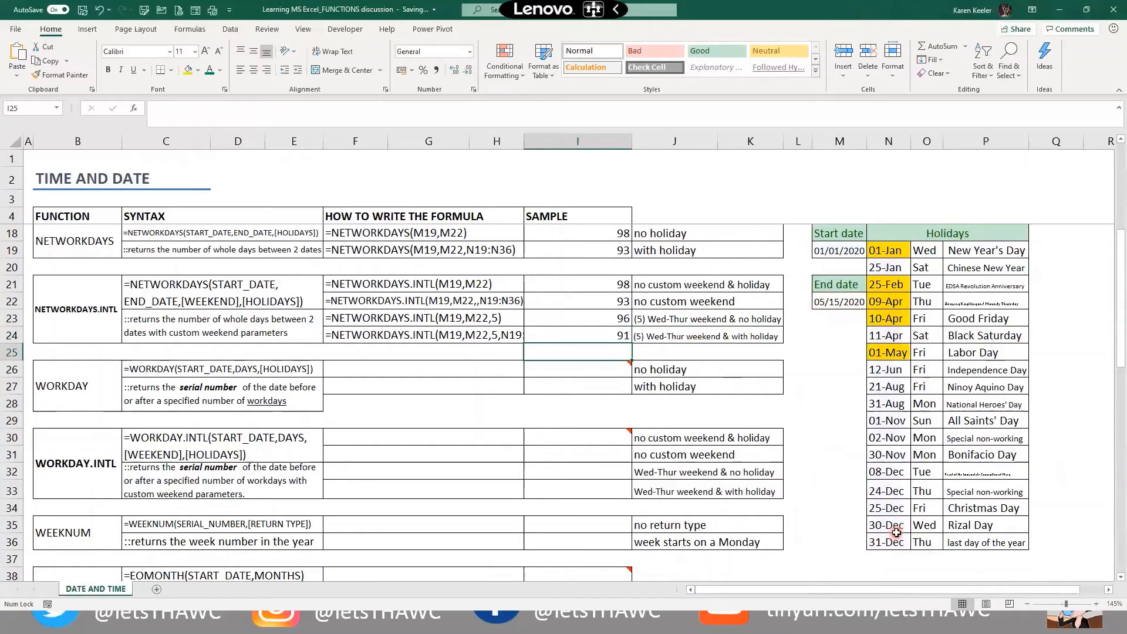
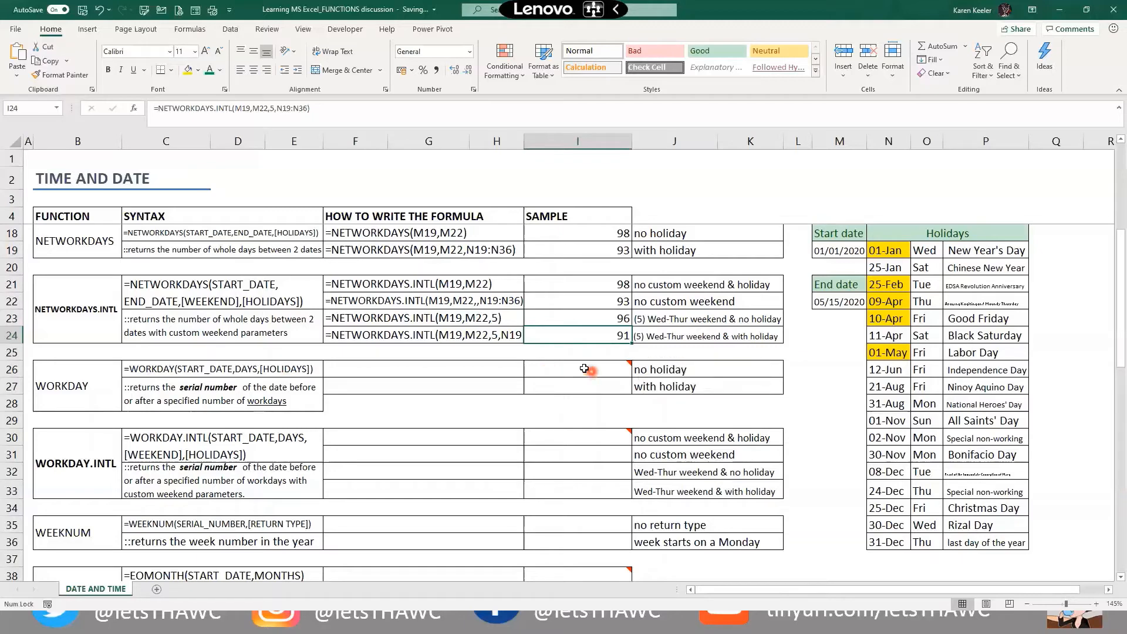
Select the two WORKDAY sample cells I26:I27 and apply a ribbon command to them
{"action": "left_click_drag", "start_coordinate": [581, 367], "coordinate": [560, 384]}
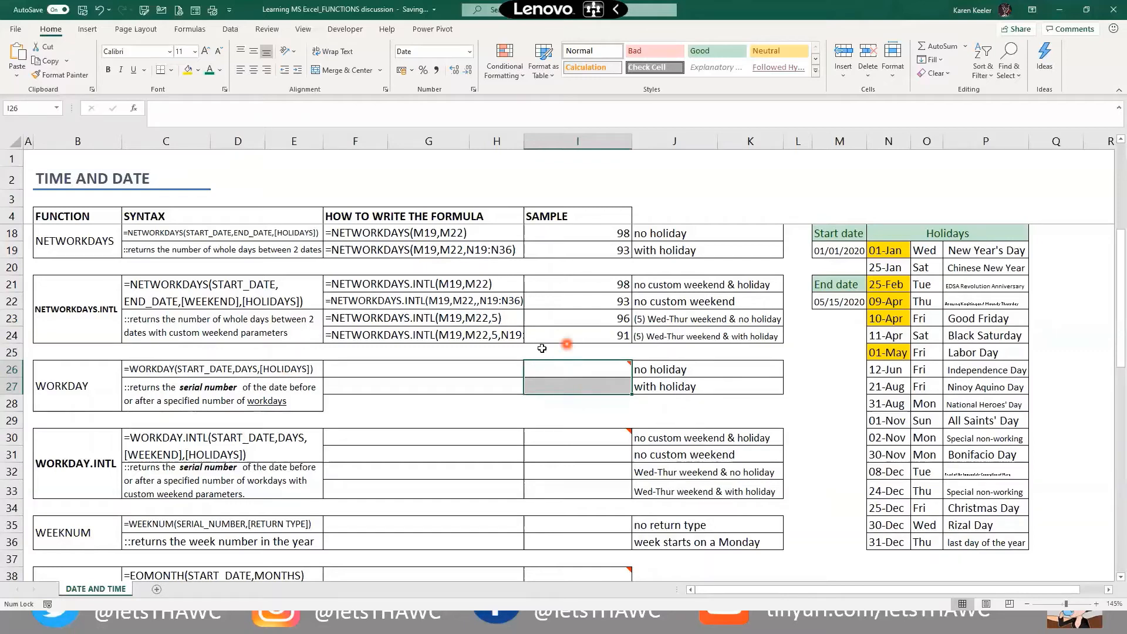
{"action": "mouse_move", "coordinate": [589, 367]}
{"action": "left_click_drag", "start_coordinate": [585, 372], "coordinate": [586, 381]}
{"action": "left_click", "coordinate": [473, 58]}
Enter =WORKDAY(M19,60) in I26 for the date 60 workdays after the start date
{"action": "left_click", "coordinate": [578, 370]}
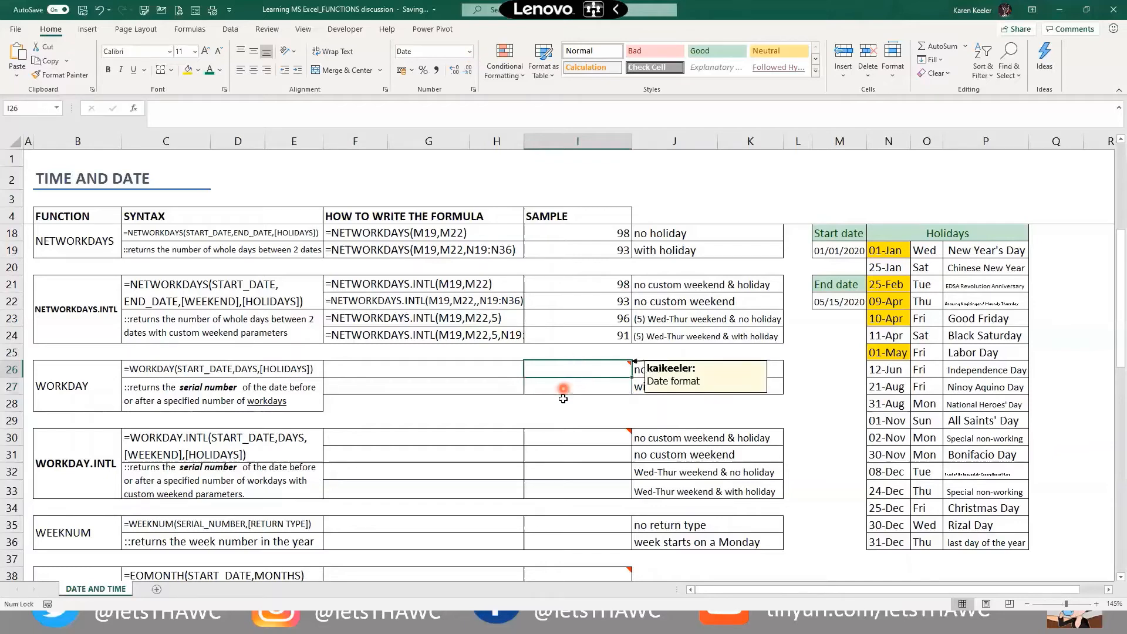
{"action": "type", "text": "=work"}
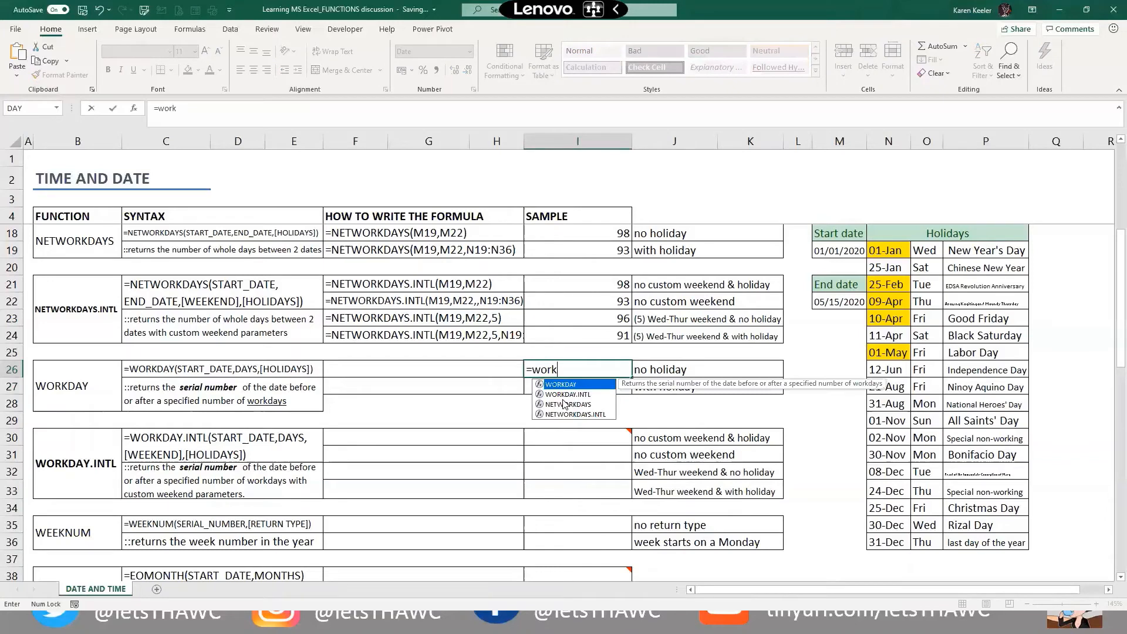
{"action": "key", "text": "Tab"}
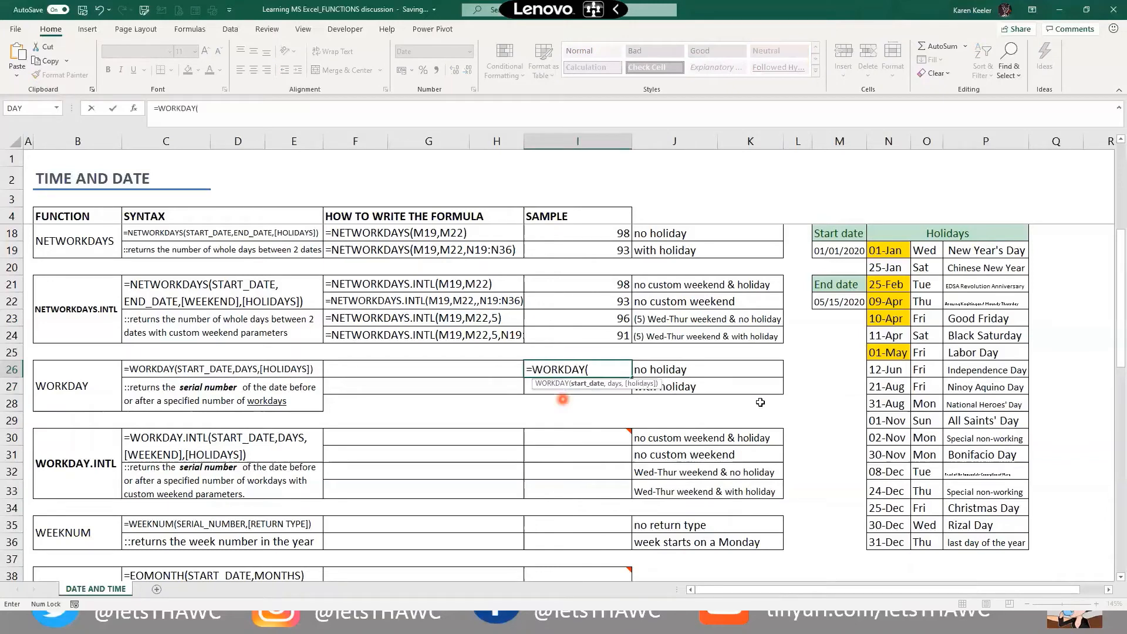
{"action": "left_click", "coordinate": [845, 253]}
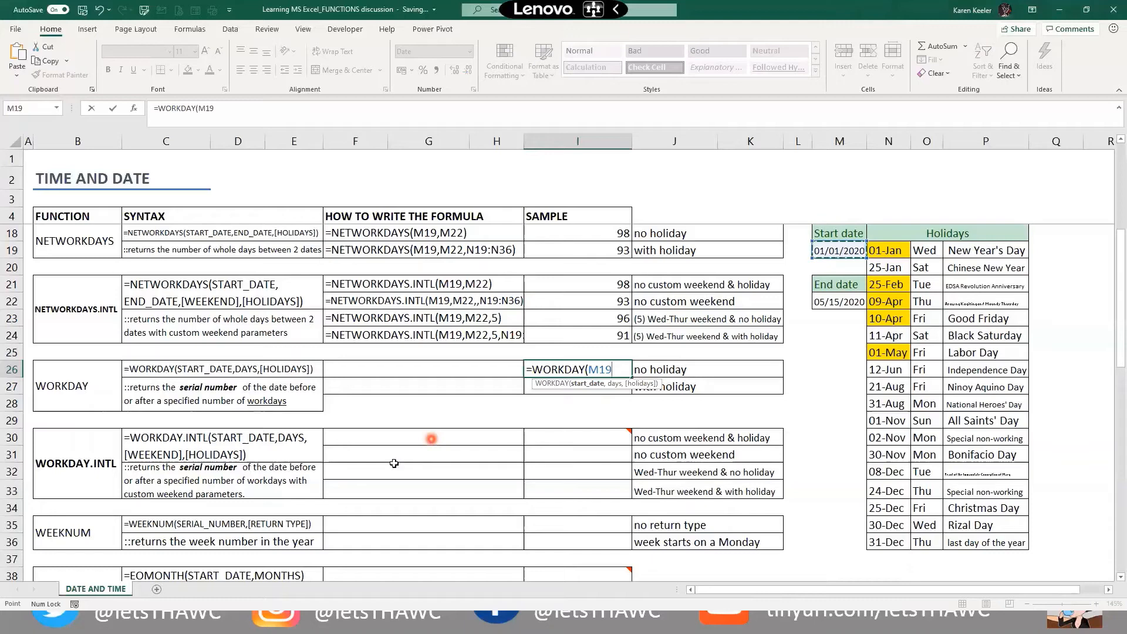
{"action": "type", "text": ","}
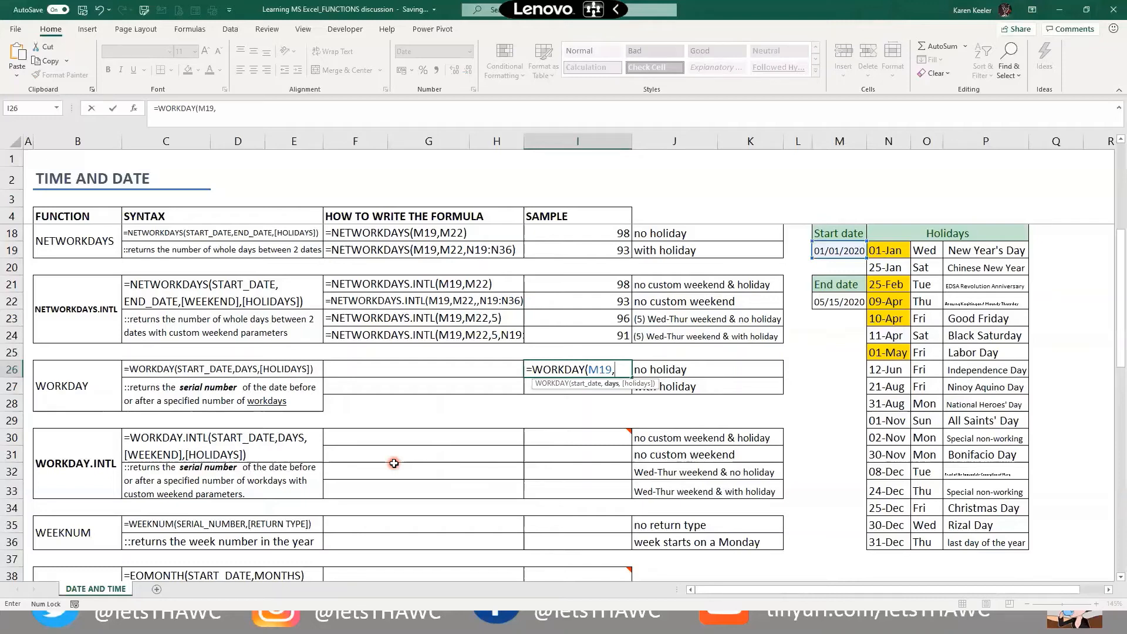
{"action": "type", "text": "60)"}
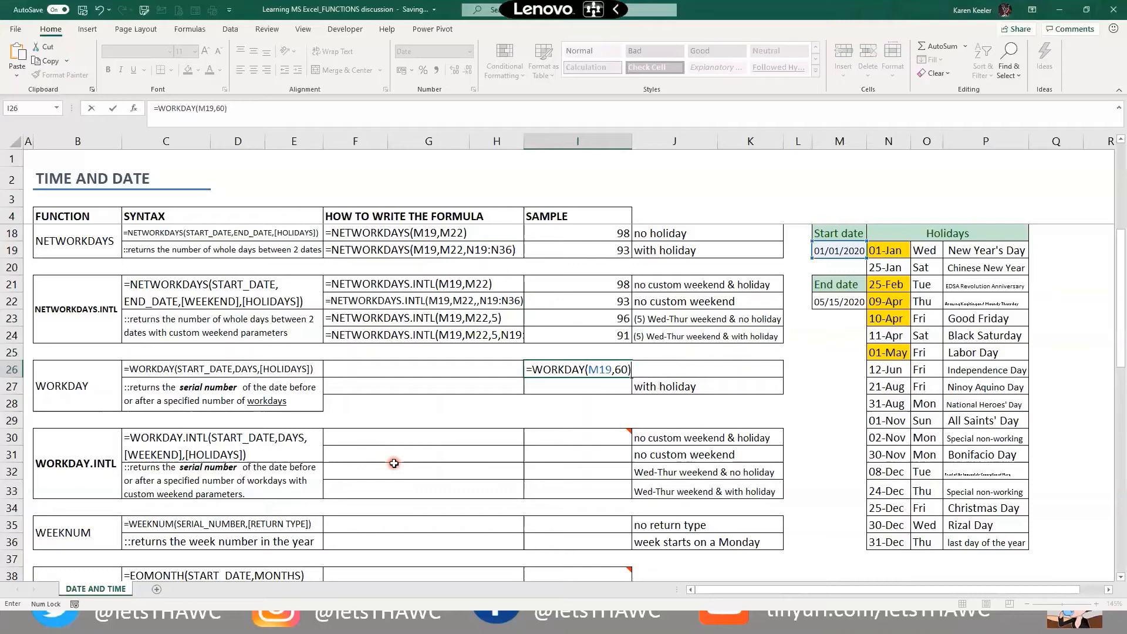
{"action": "key", "text": "Return"}
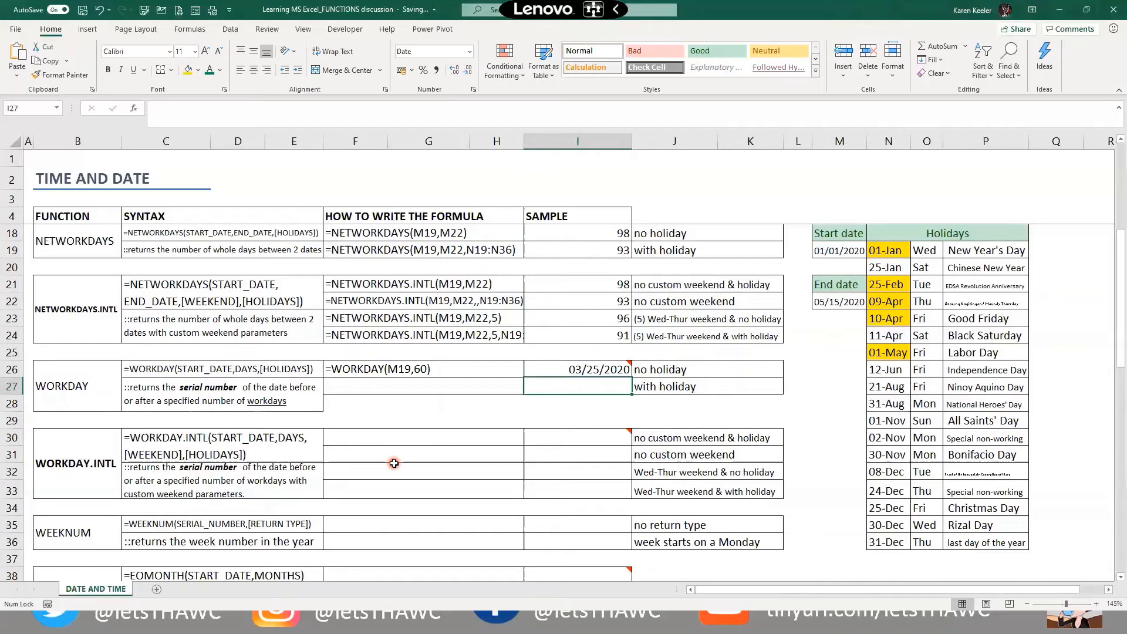
Try =M19+60 in I27 as a plain-date comparison, then clear it
{"action": "left_click", "coordinate": [568, 384]}
{"action": "type", "text": "="}
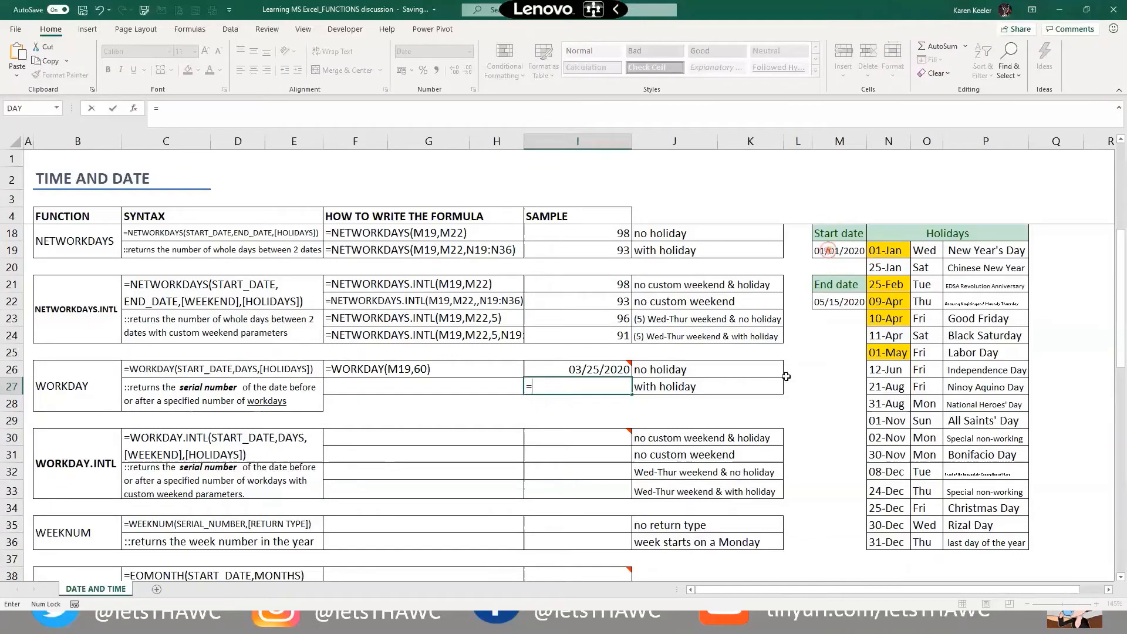
{"action": "left_click", "coordinate": [827, 251]}
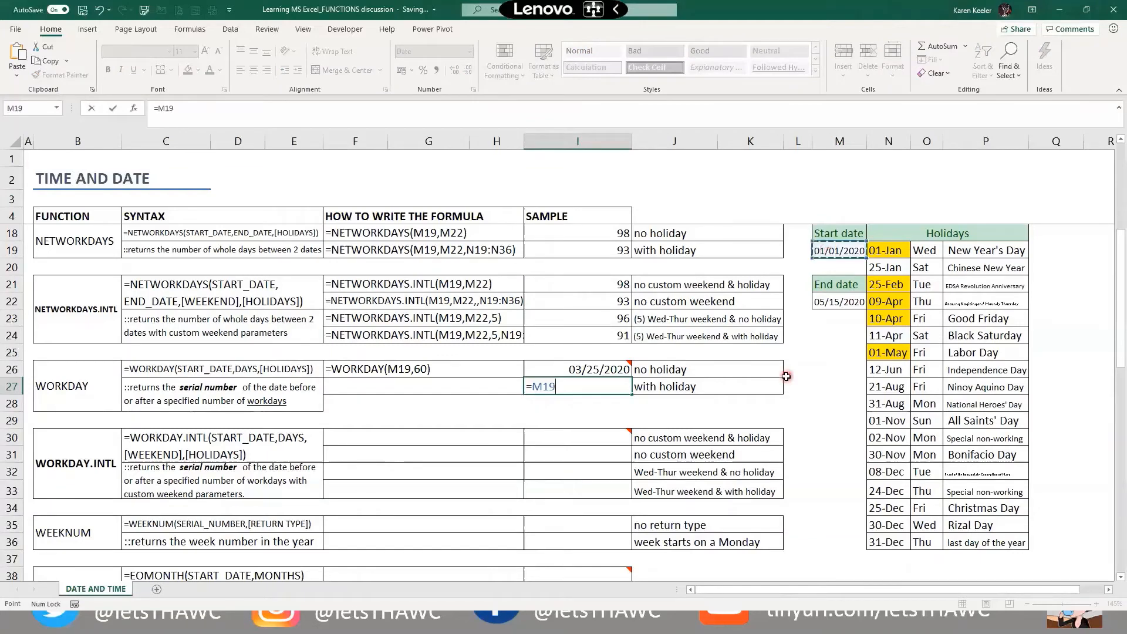
{"action": "type", "text": "+60"}
{"action": "key", "text": "Return"}
{"action": "key", "text": "Up"}
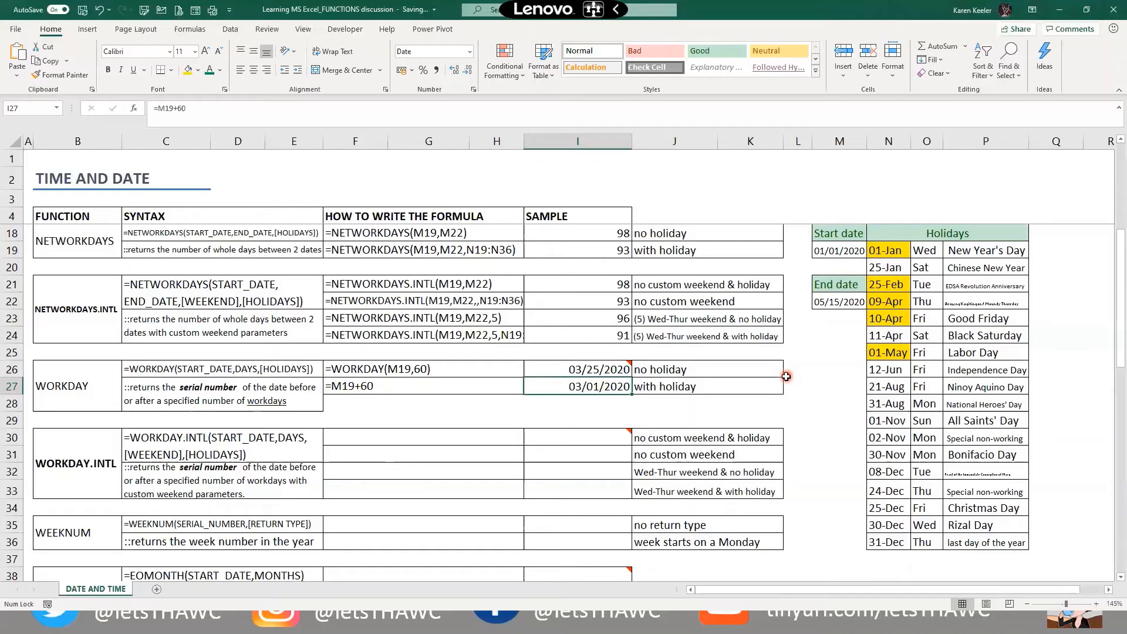
{"action": "key", "text": "Delete"}
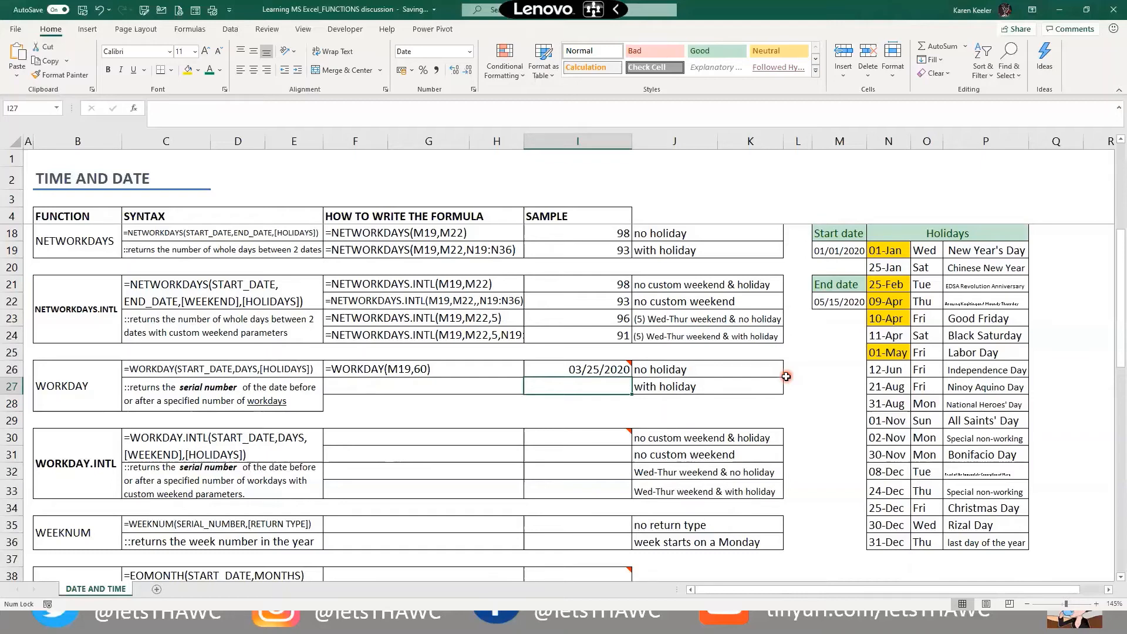
{"action": "type", "text": "="}
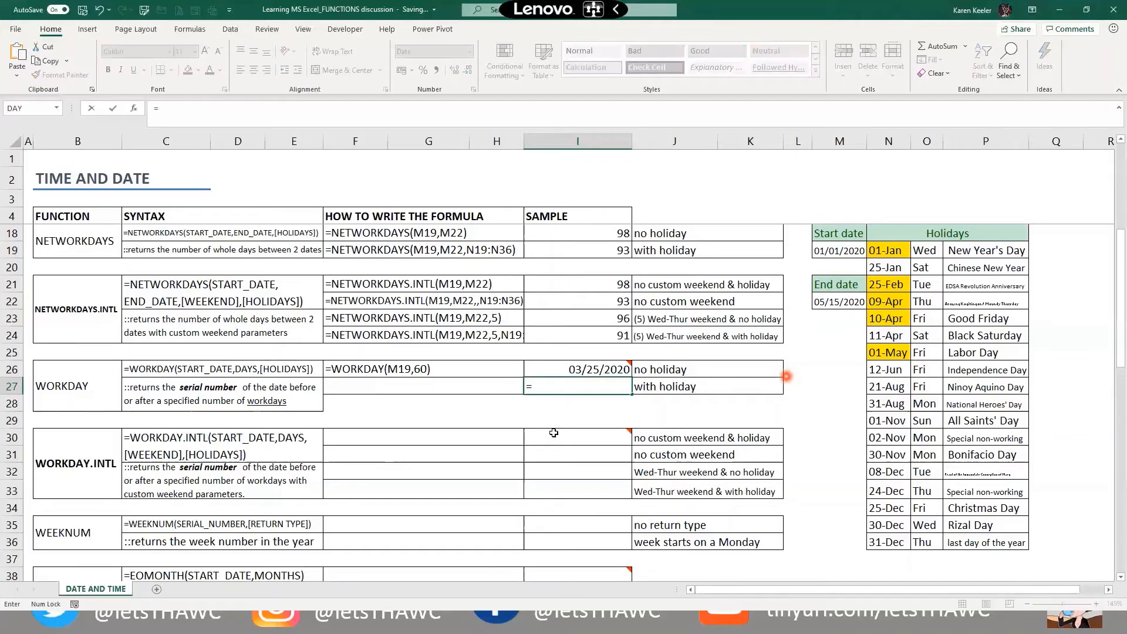
{"action": "key", "text": "Escape"}
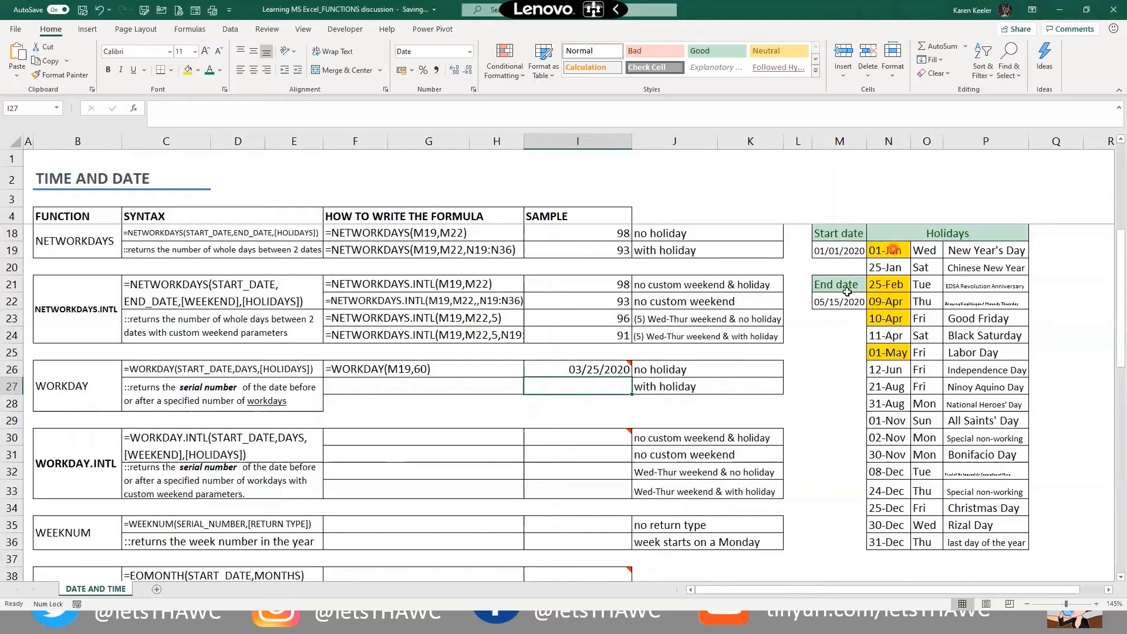
Enter =WORKDAY(M19,60,N19:N36) in I27, skipping the holiday list, for 03/26/2020
{"action": "left_click", "coordinate": [889, 250]}
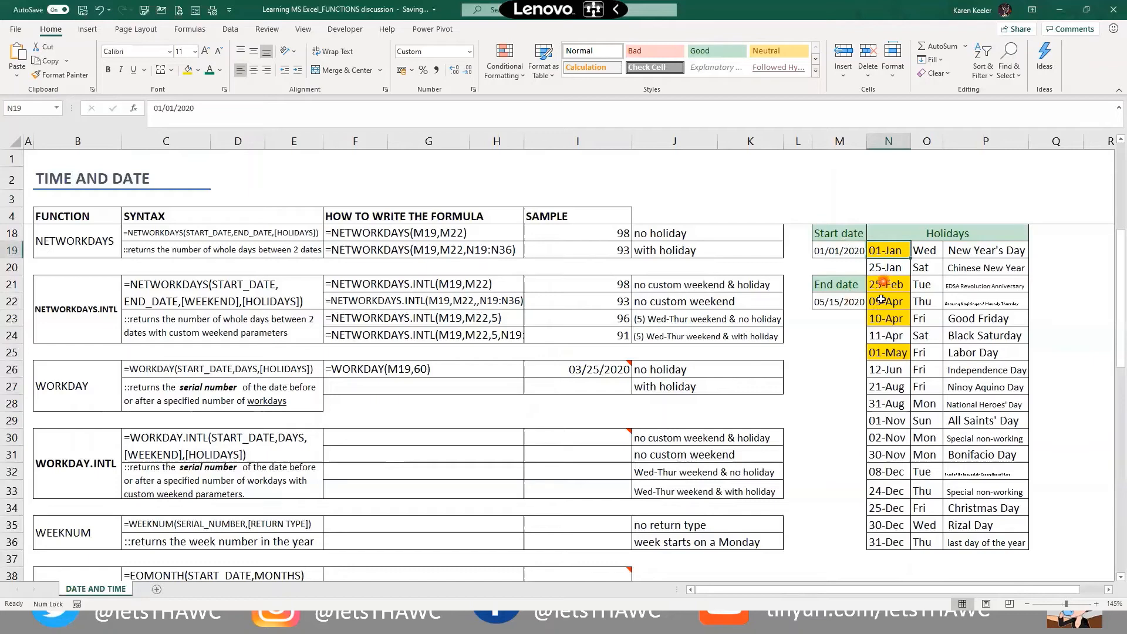
{"action": "left_click", "coordinate": [549, 385]}
{"action": "type", "text": "="}
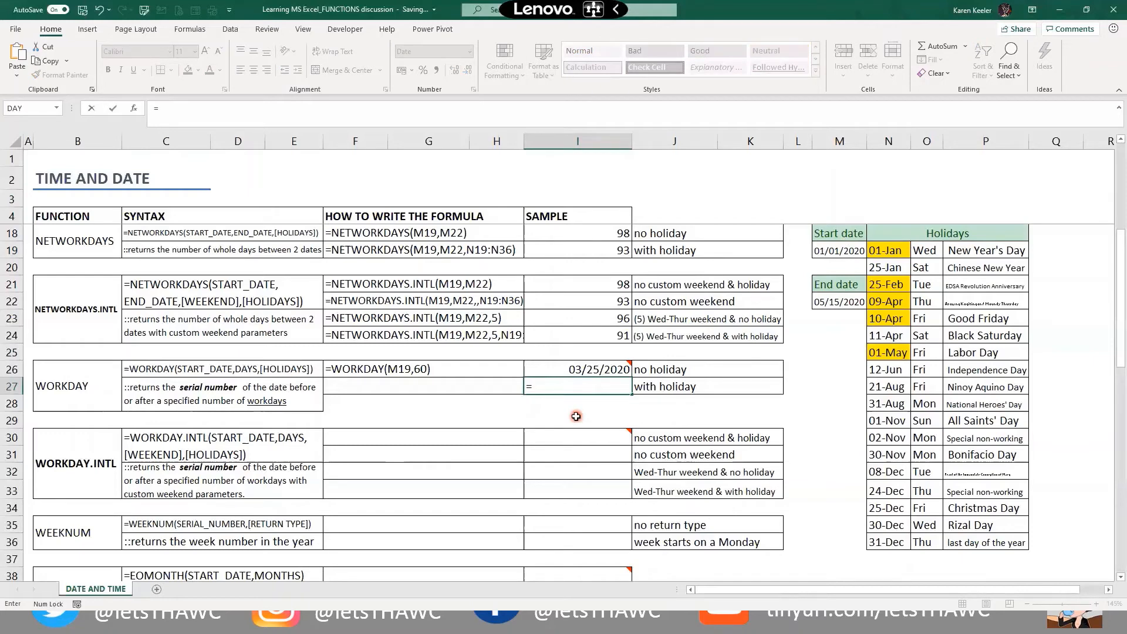
{"action": "type", "text": "WORKDAY("}
{"action": "left_click", "coordinate": [846, 251]}
{"action": "type", "text": ",60"}
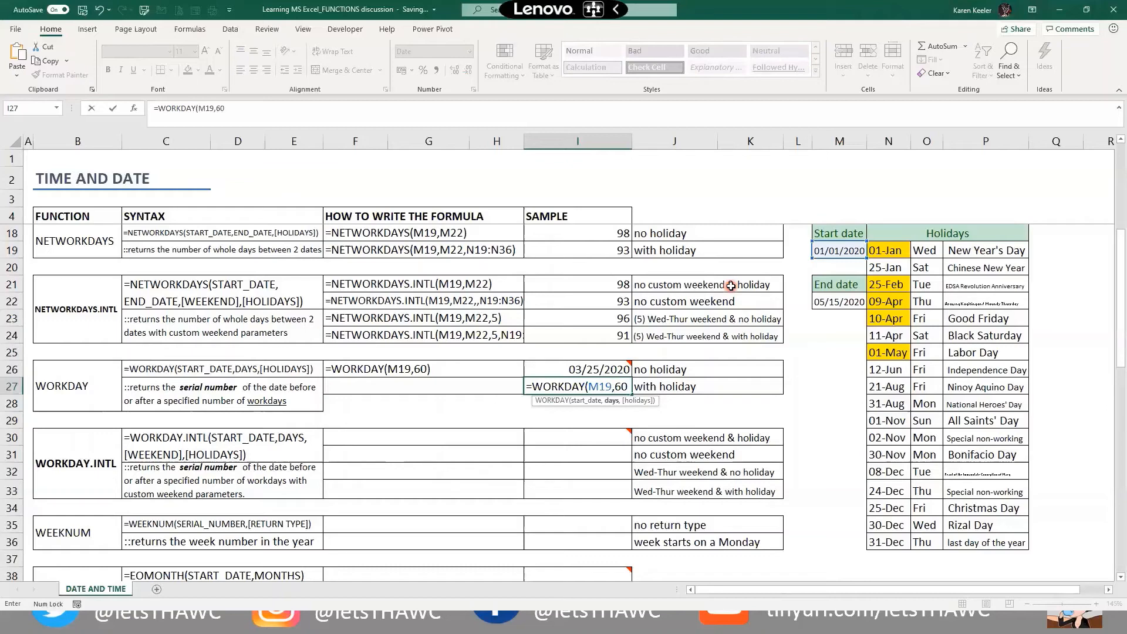
{"action": "type", "text": ","}
{"action": "left_click_drag", "start_coordinate": [886, 250], "coordinate": [884, 545]}
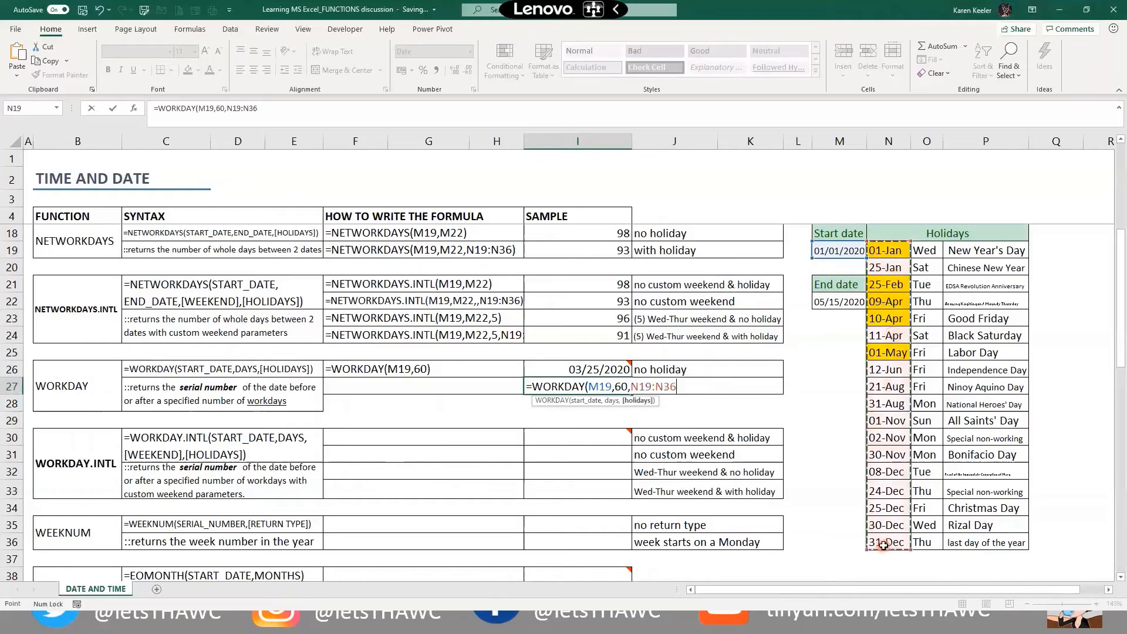
{"action": "type", "text": ")"}
{"action": "key", "text": "Return"}
{"action": "key", "text": "Up"}
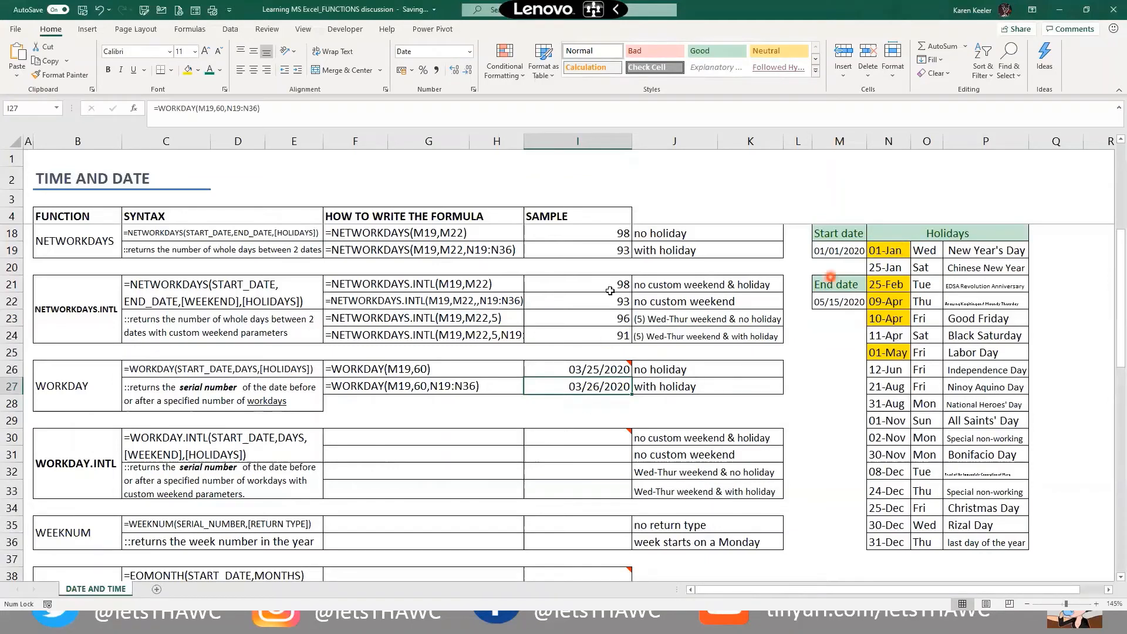
{"action": "left_click", "coordinate": [887, 284]}
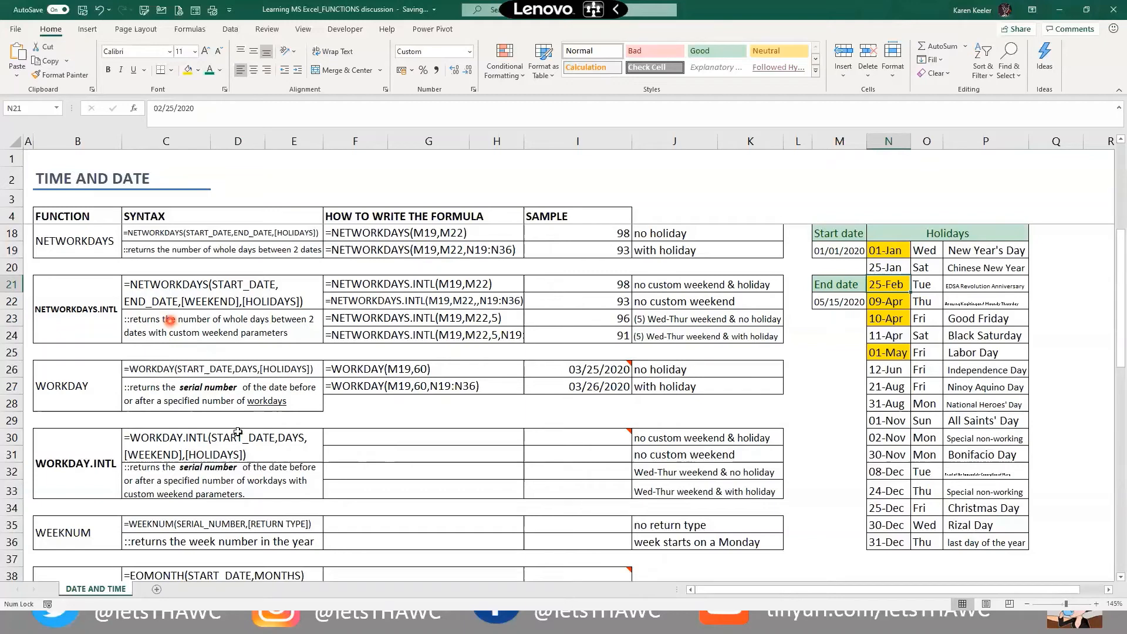
{"action": "left_click", "coordinate": [269, 496]}
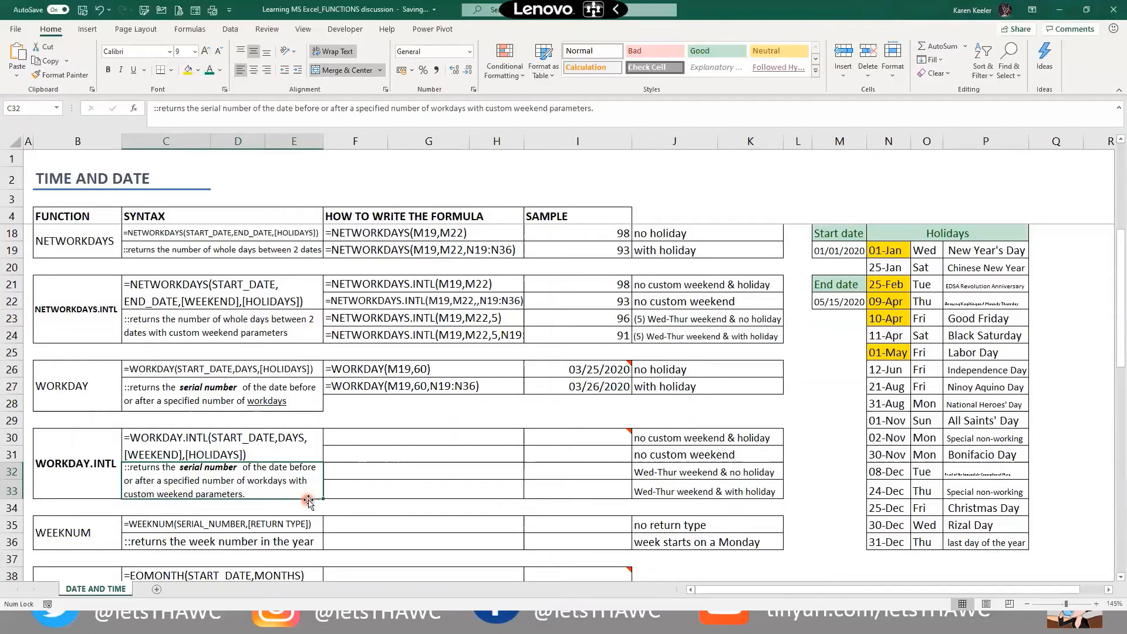
{"action": "left_click", "coordinate": [690, 445]}
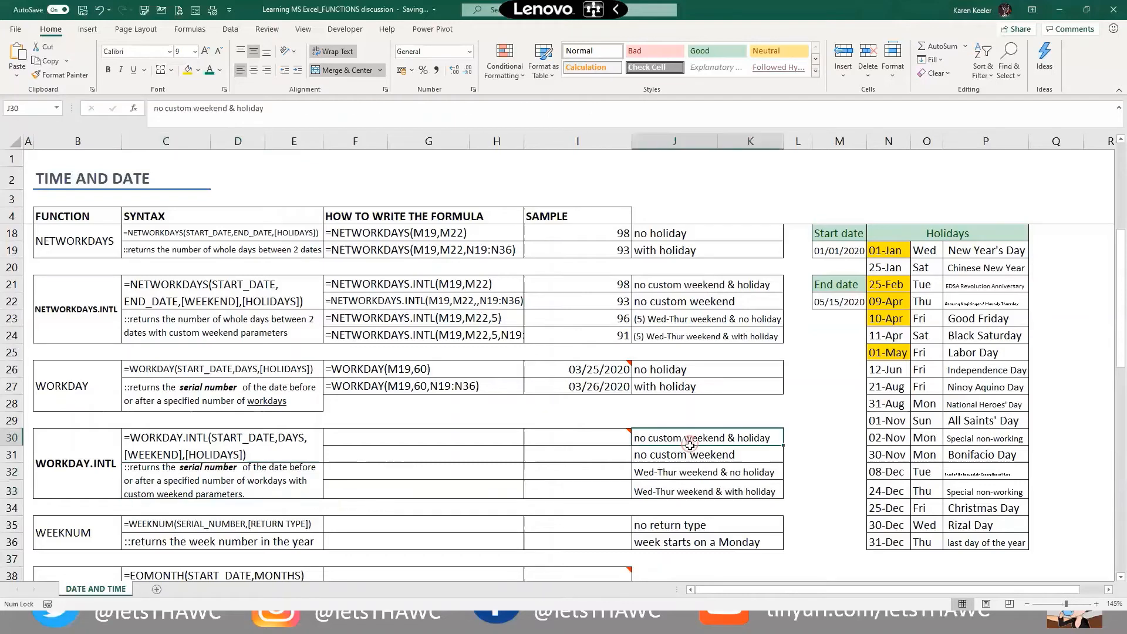
{"action": "left_click", "coordinate": [691, 488], "text": "shift"}
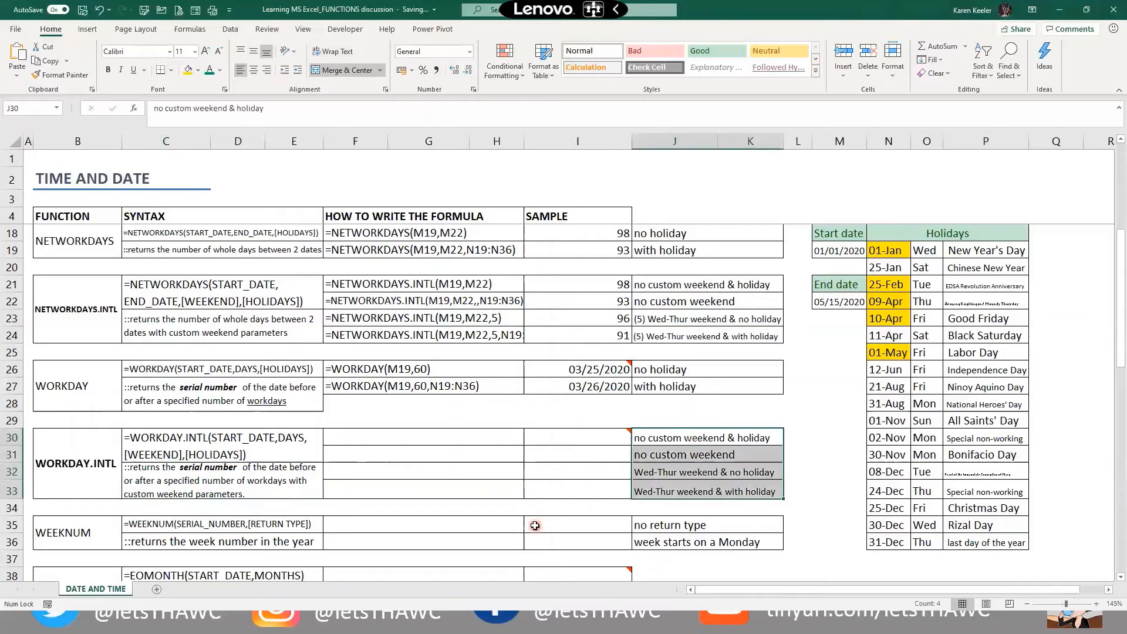
{"action": "left_click", "coordinate": [569, 435]}
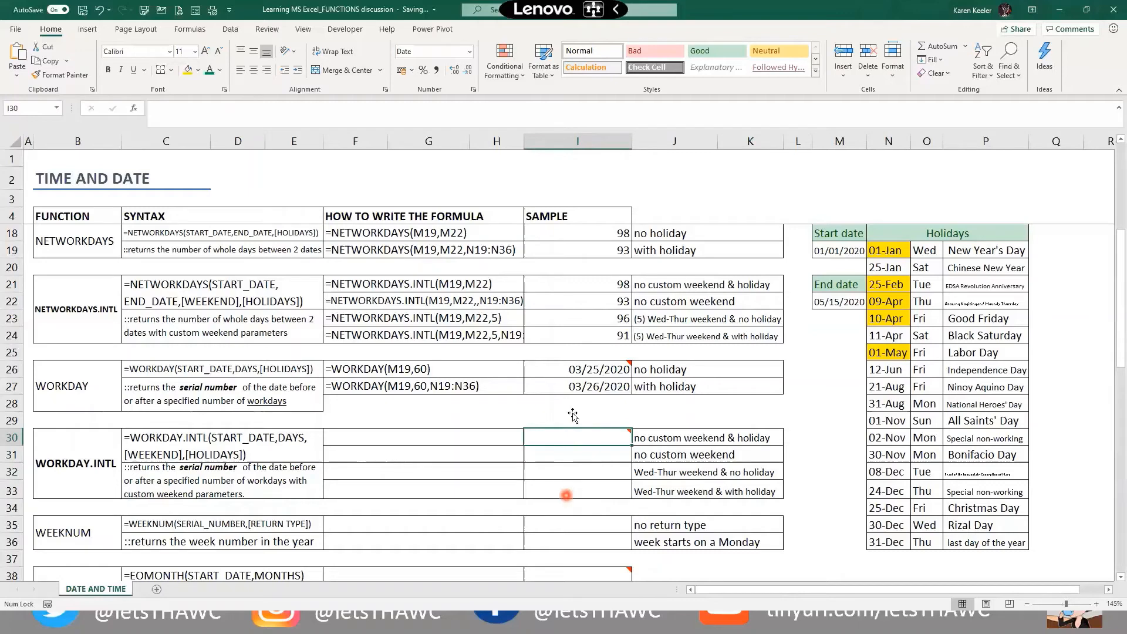
{"action": "left_click", "coordinate": [552, 408]}
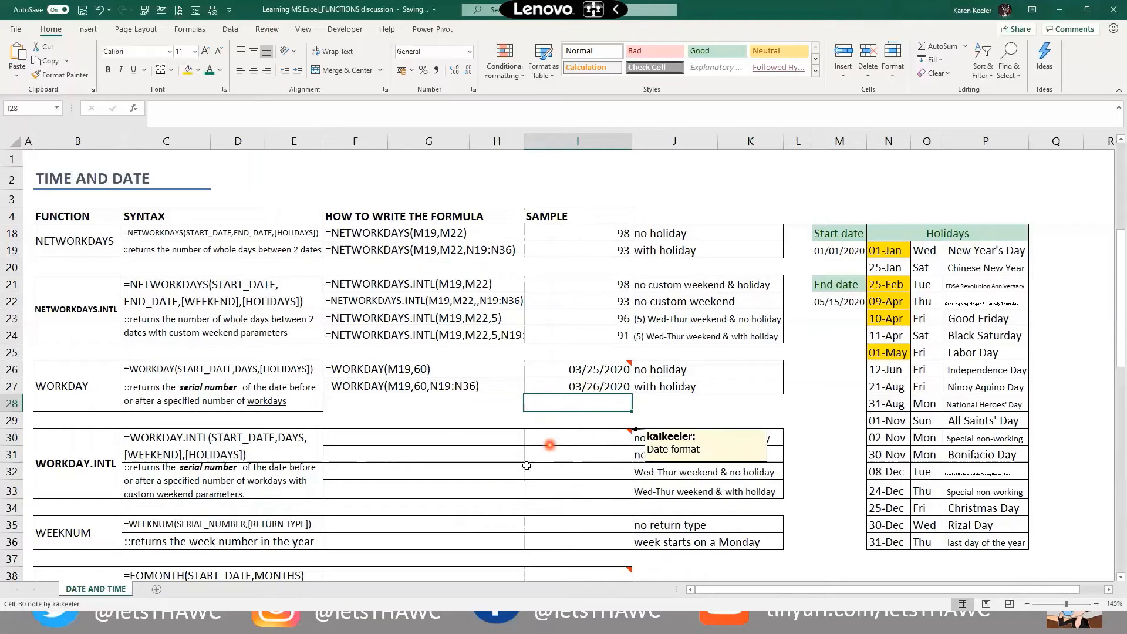
Enter =WORKDAY.INTL(M19,60) in I30, returning 03/25/2020
{"action": "left_click", "coordinate": [555, 445]}
{"action": "type", "text": "=w"}
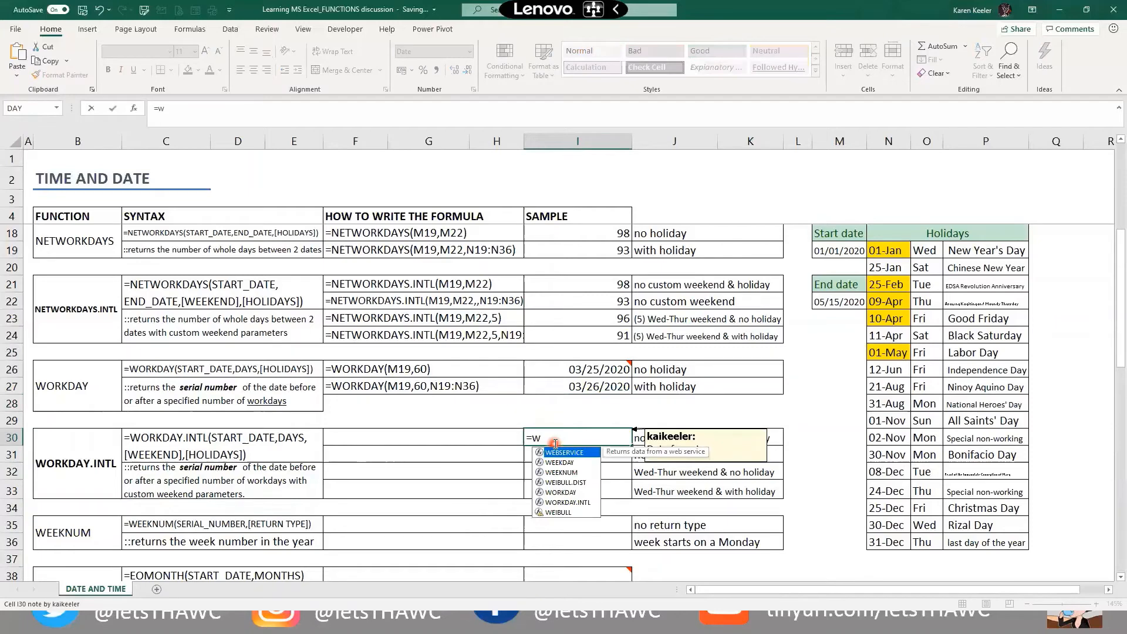
{"action": "type", "text": "or"}
{"action": "double_click", "coordinate": [568, 463]}
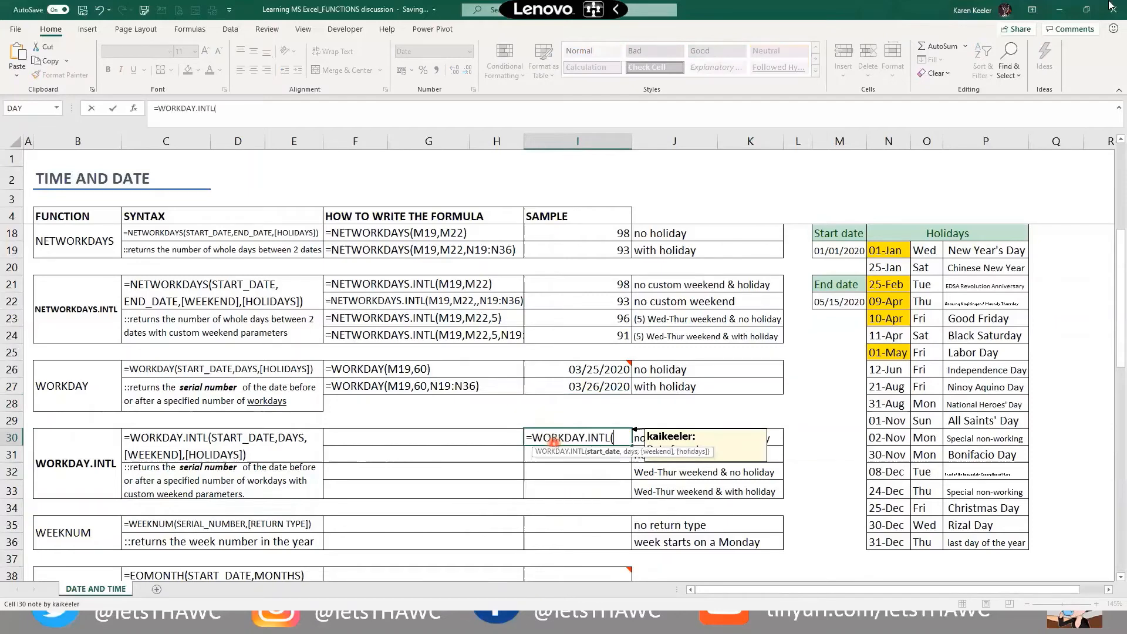
{"action": "left_click", "coordinate": [849, 250]}
{"action": "type", "text": ",60"}
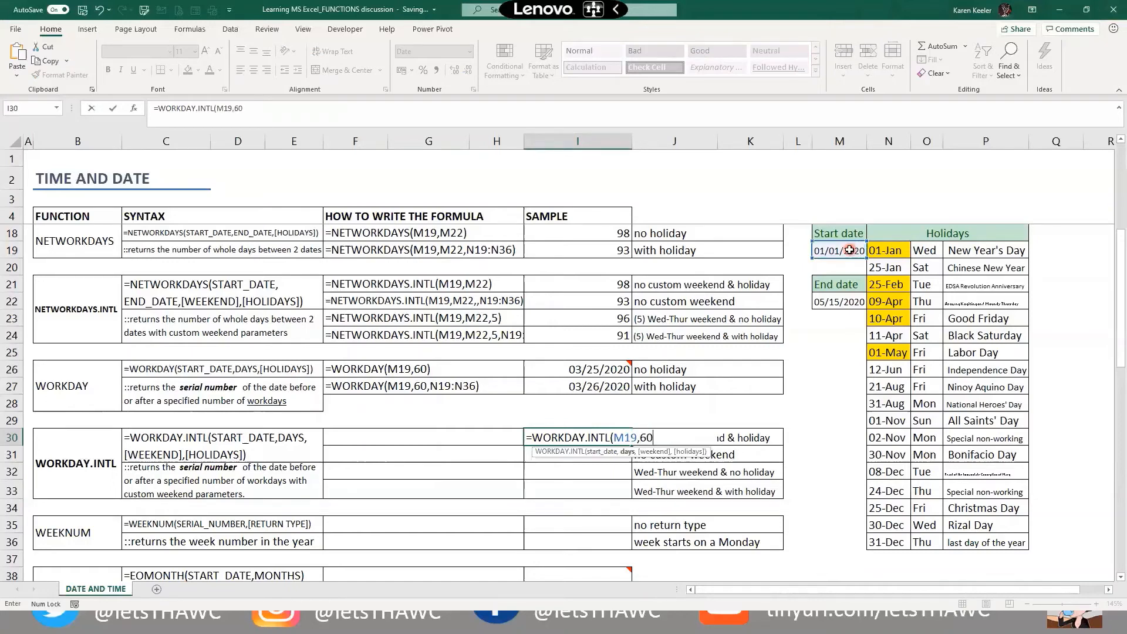
{"action": "type", "text": ")"}
{"action": "key", "text": "Return"}
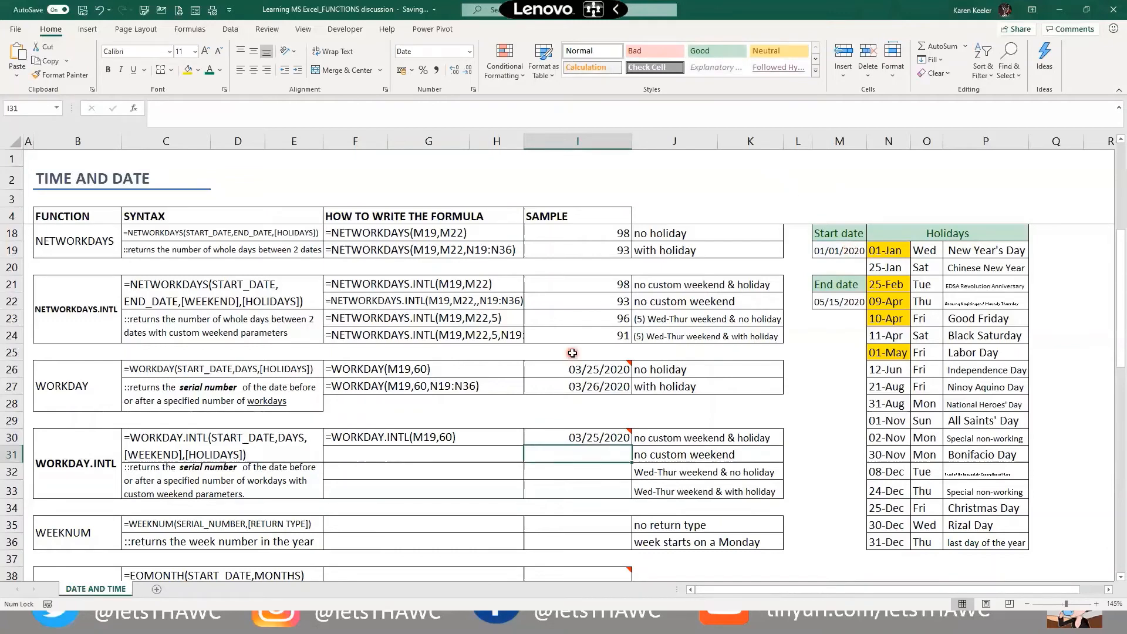
{"action": "left_click", "coordinate": [578, 451]}
Enter =WORKDAY.INTL(M19,60,,N19:N36) in I31, leaving the weekend argument empty to apply holidays
{"action": "left_click", "coordinate": [626, 469]}
{"action": "left_click", "coordinate": [582, 449]}
{"action": "type", "text": "=wo"}
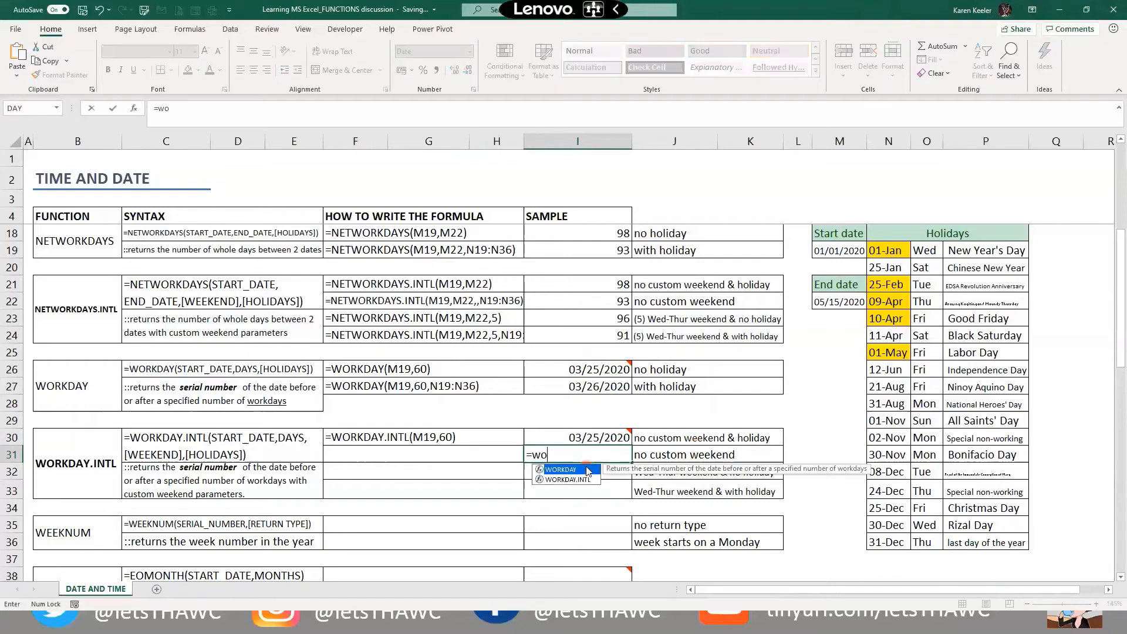
{"action": "key", "text": "Down"}
{"action": "key", "text": "Tab"}
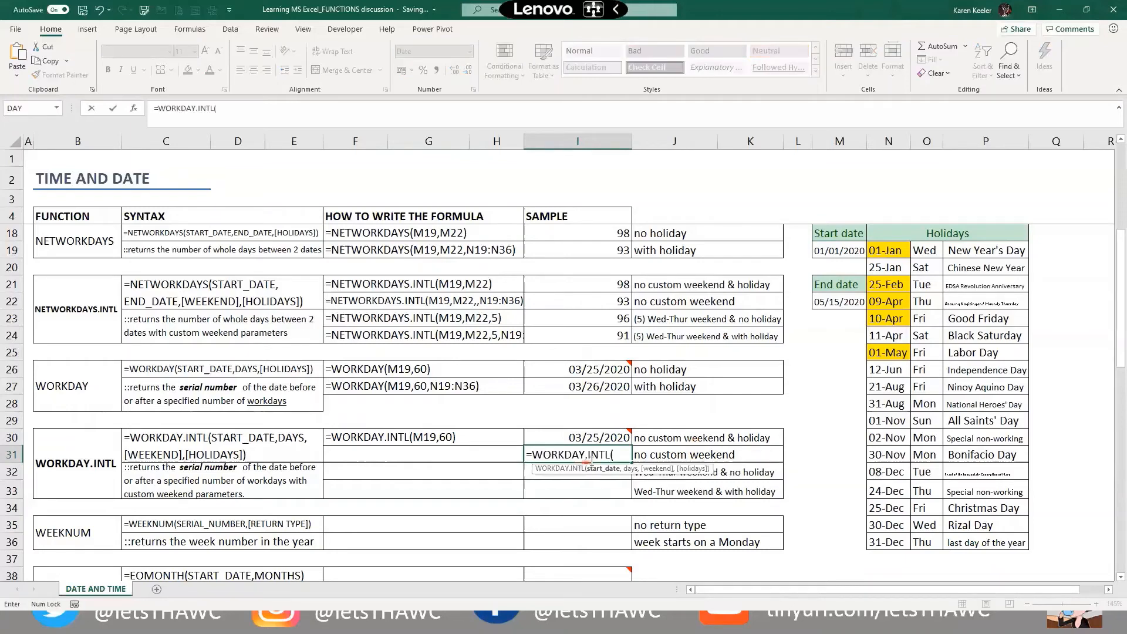
{"action": "left_click", "coordinate": [843, 252]}
{"action": "type", "text": ","}
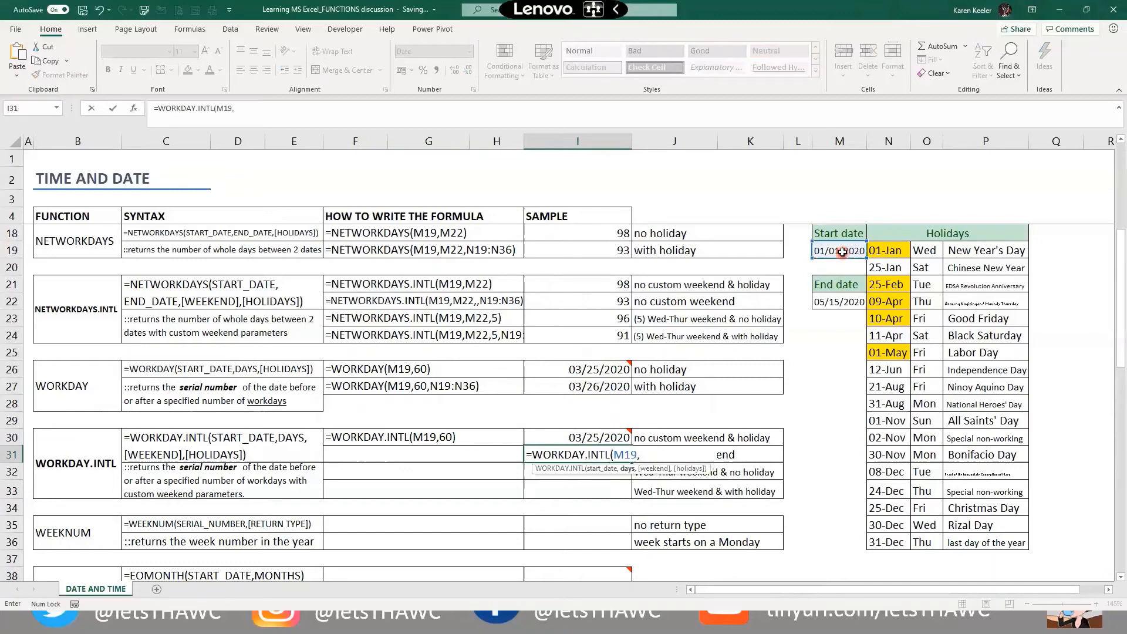
{"action": "type", "text": "60,"}
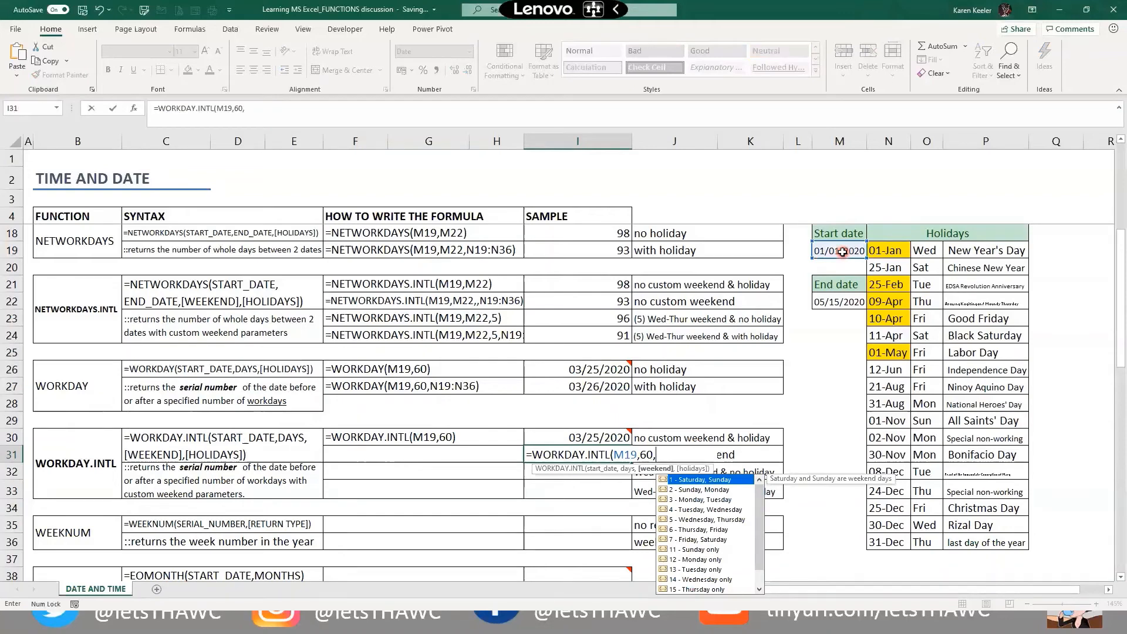
{"action": "type", "text": ","}
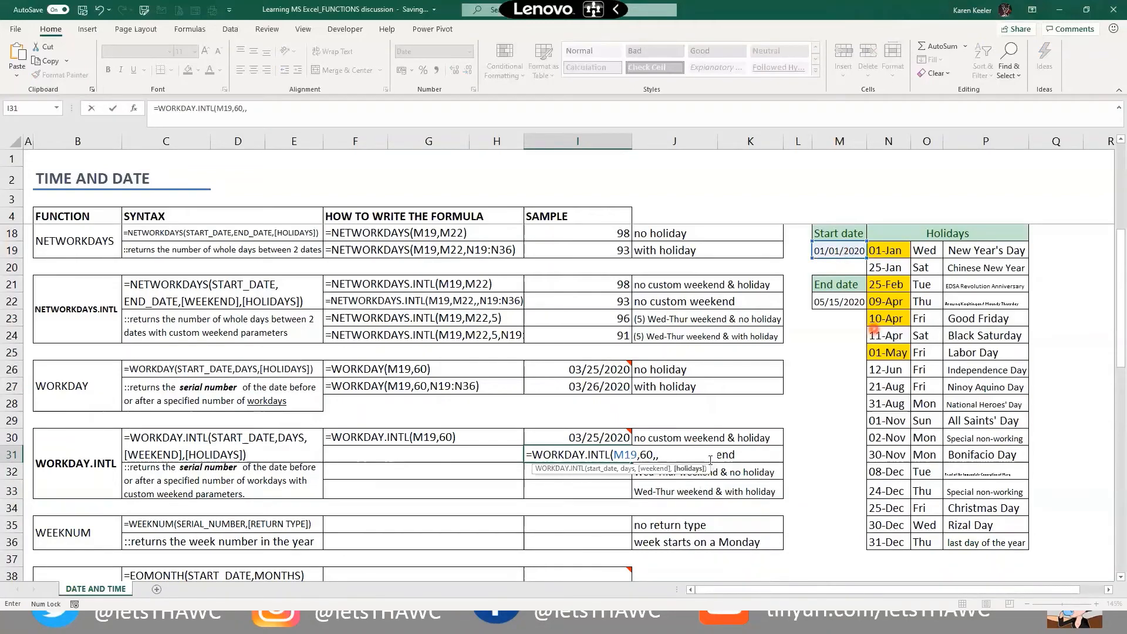
{"action": "left_click_drag", "start_coordinate": [887, 250], "coordinate": [886, 540]}
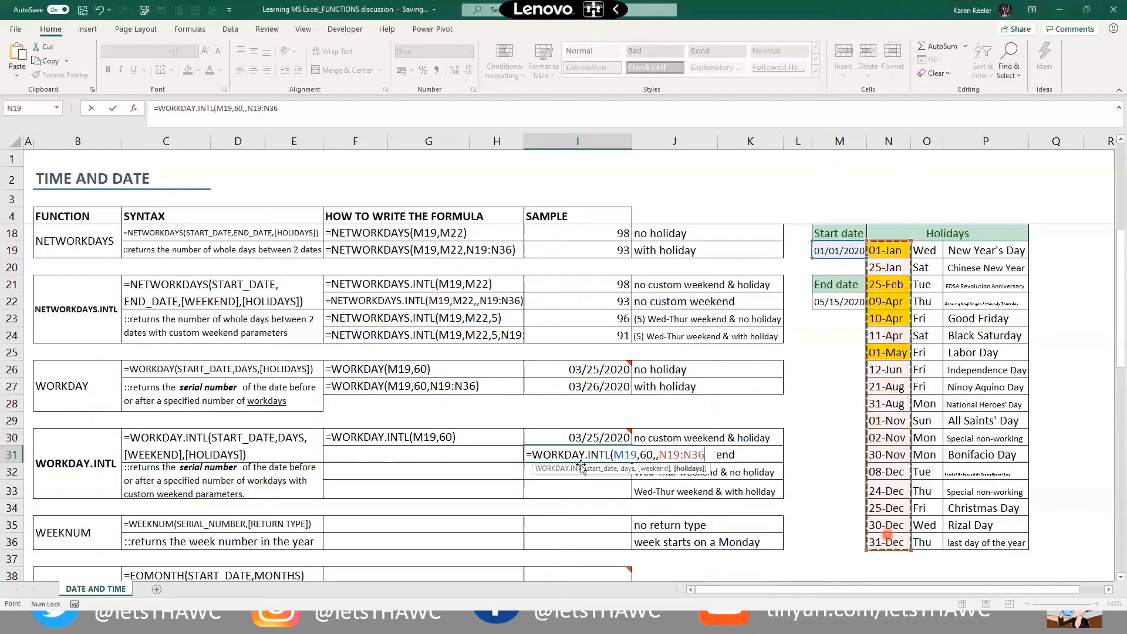
{"action": "key", "text": "Return"}
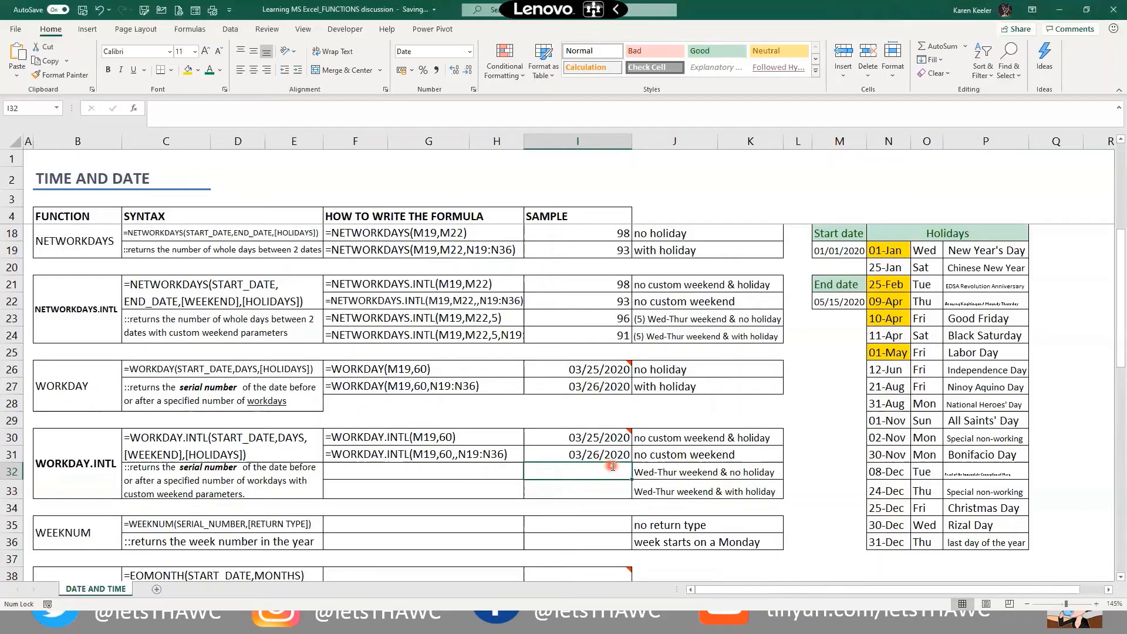
Enter =WORKDAY.INTL(M19,60,5) in I32 for a Wed–Thu weekend, returning 03/24/2020
{"action": "type", "text": "=wok"}
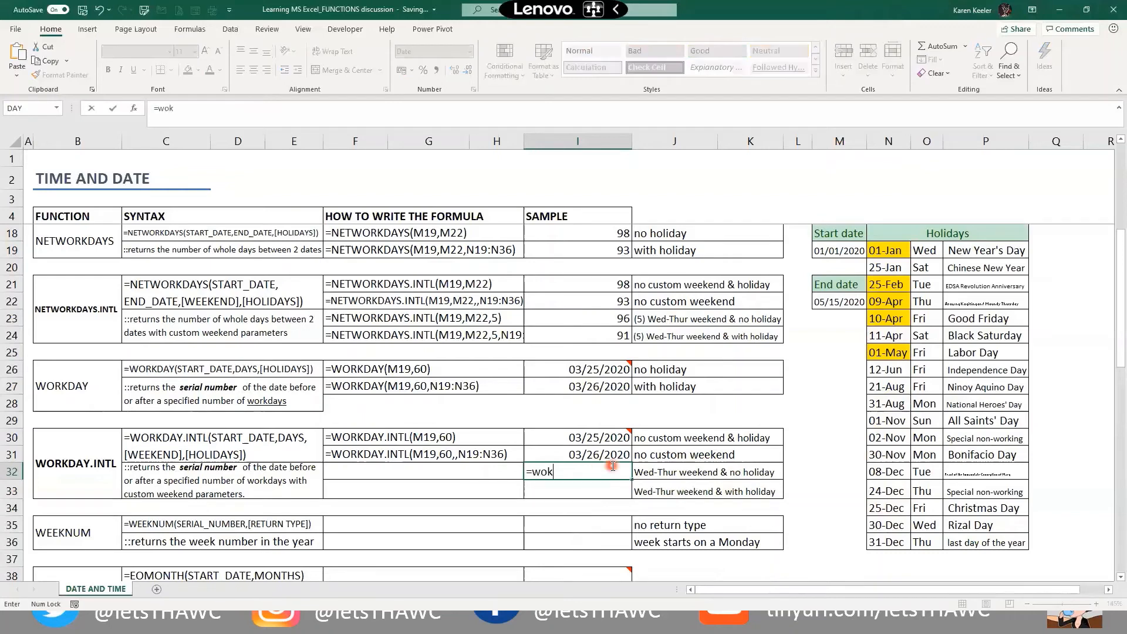
{"action": "key", "text": "BackSpace"}
{"action": "type", "text": "r"}
{"action": "key", "text": "Down"}
{"action": "key", "text": "Tab"}
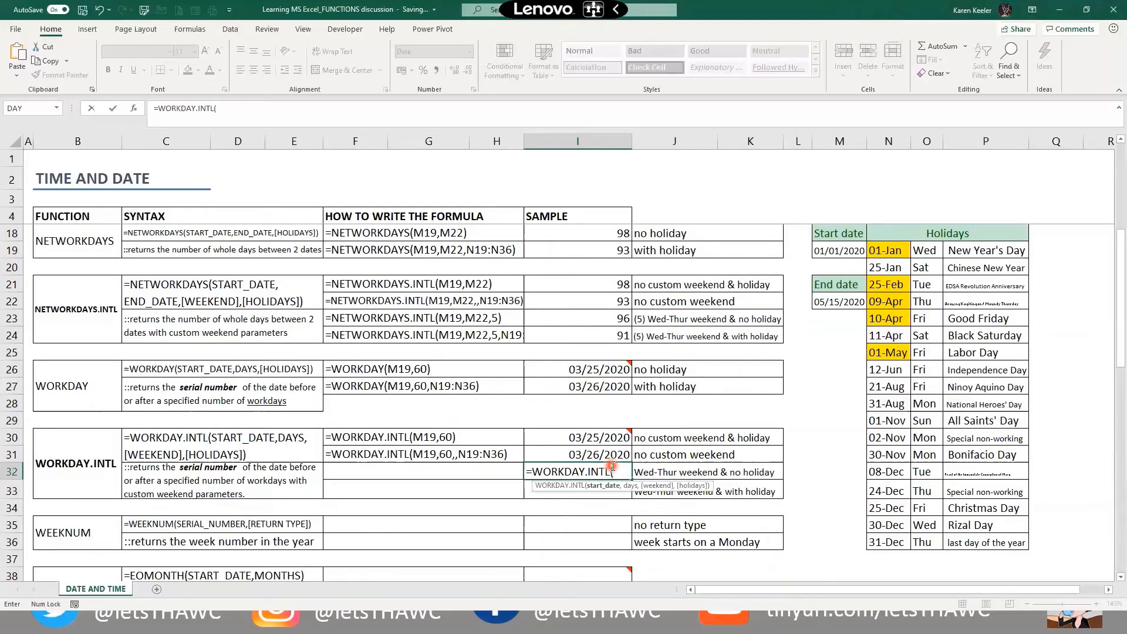
{"action": "left_click", "coordinate": [842, 251]}
{"action": "type", "text": ",60"}
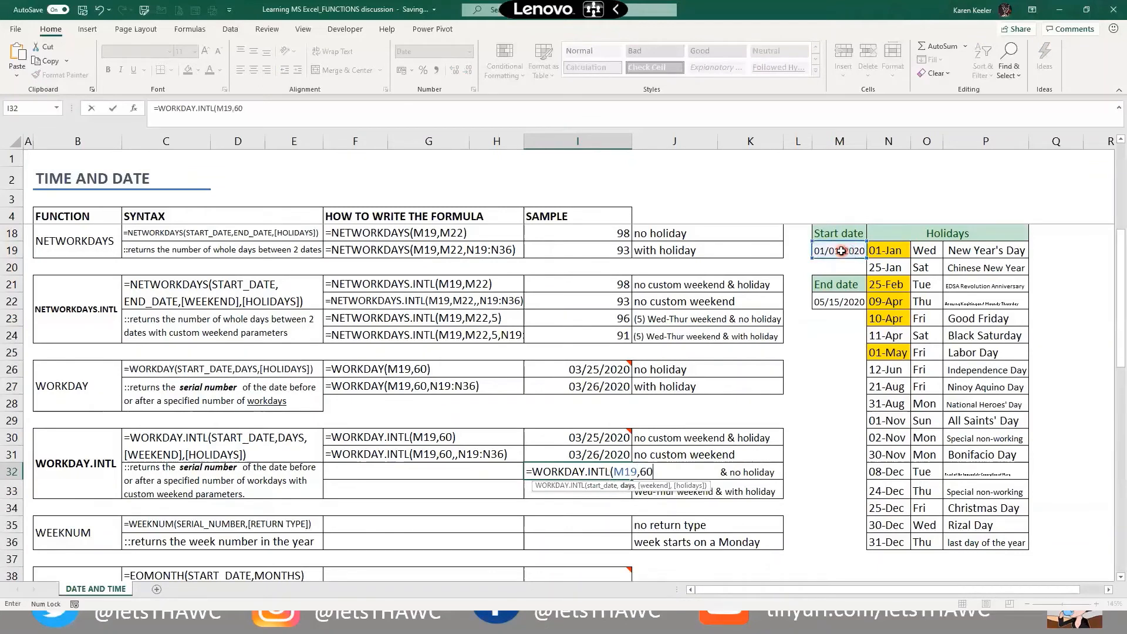
{"action": "type", "text": ","}
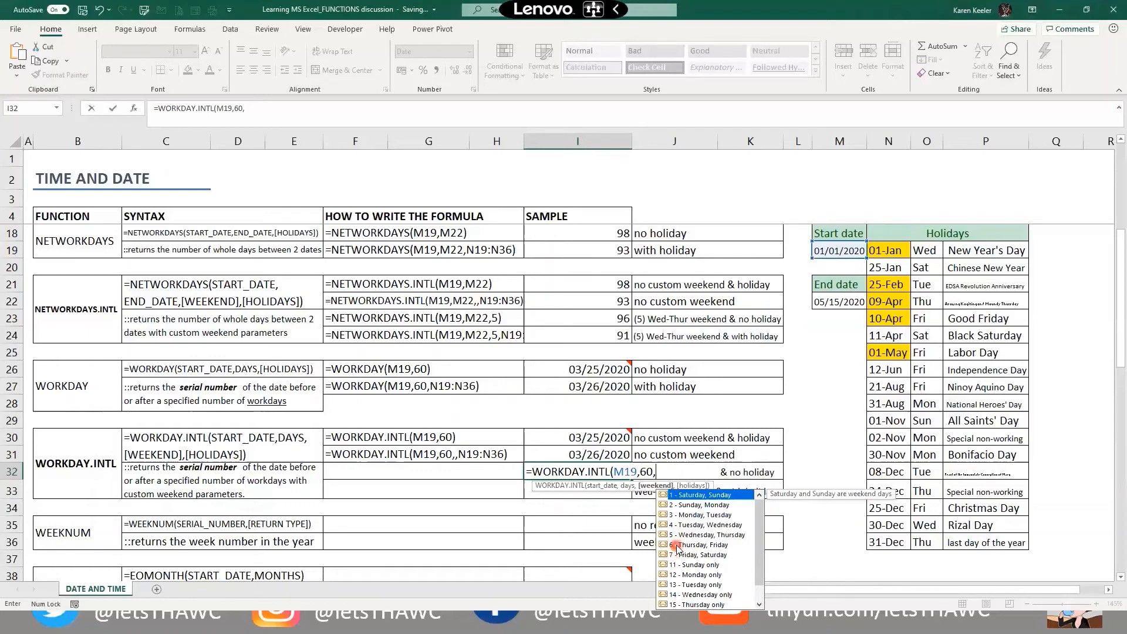
{"action": "type", "text": "5,"}
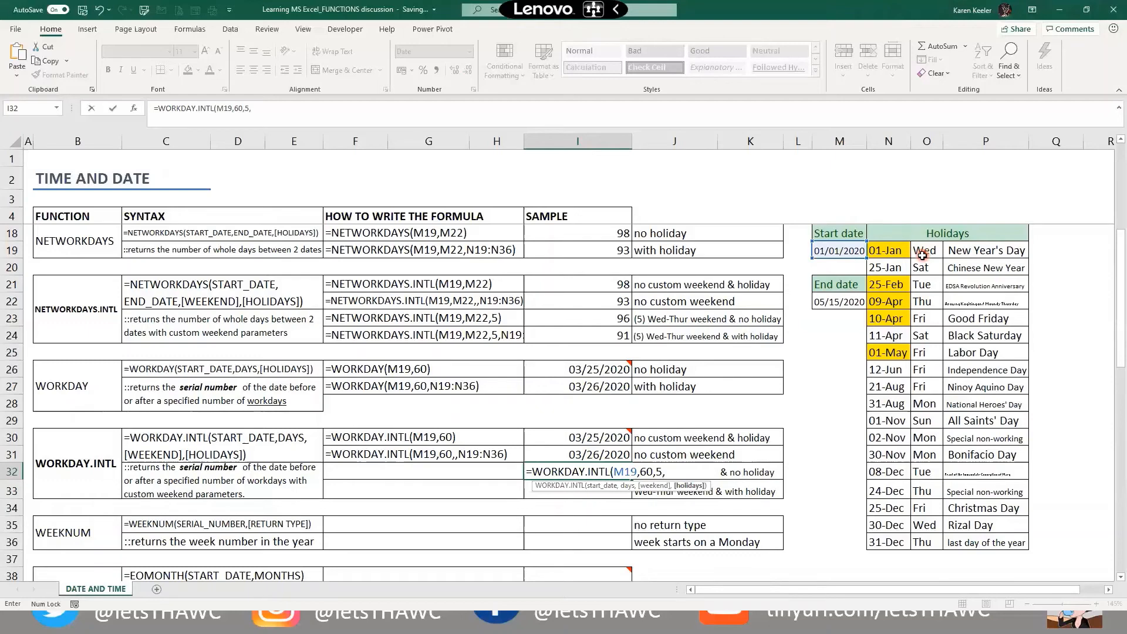
{"action": "key", "text": "BackSpace"}
{"action": "type", "text": ")"}
{"action": "key", "text": "Return"}
{"action": "key", "text": "Up"}
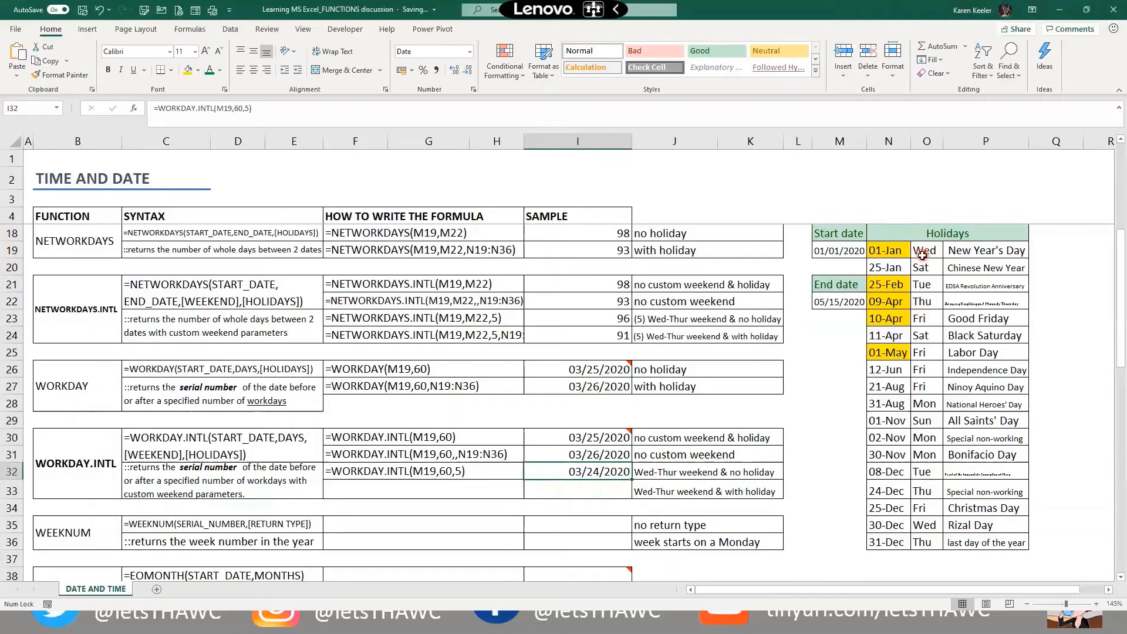
{"action": "key", "text": "Down"}
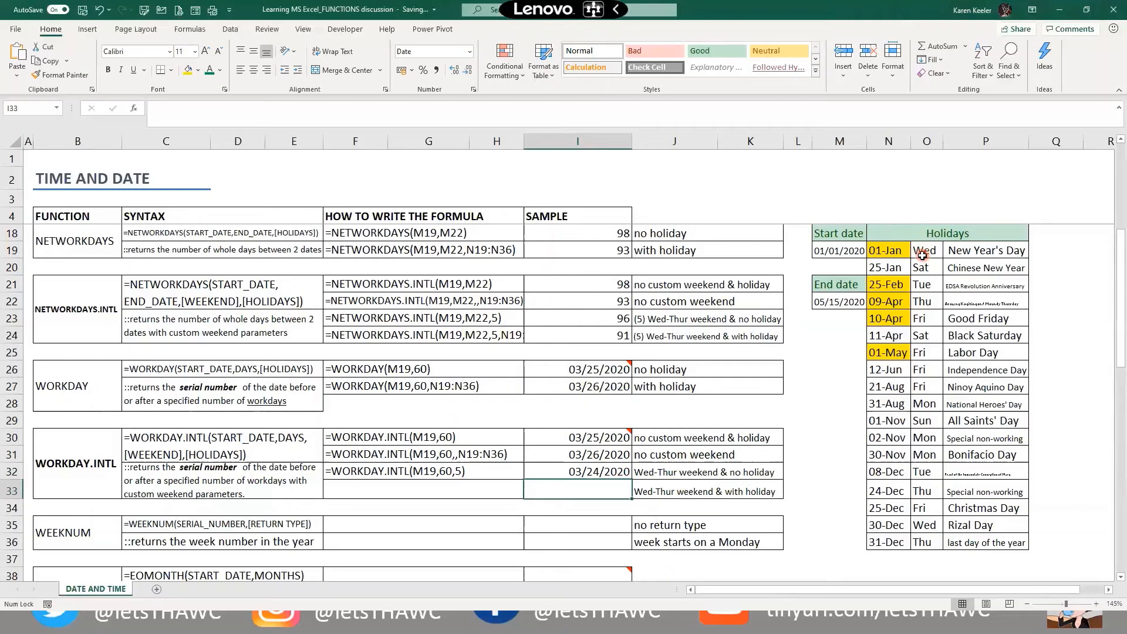
Enter =WORKDAY.INTL(M19,60,5,N19:N36) in I33, combining Wed–Thu weekend and holidays for 03/28/2020
{"action": "key", "text": "Right"}
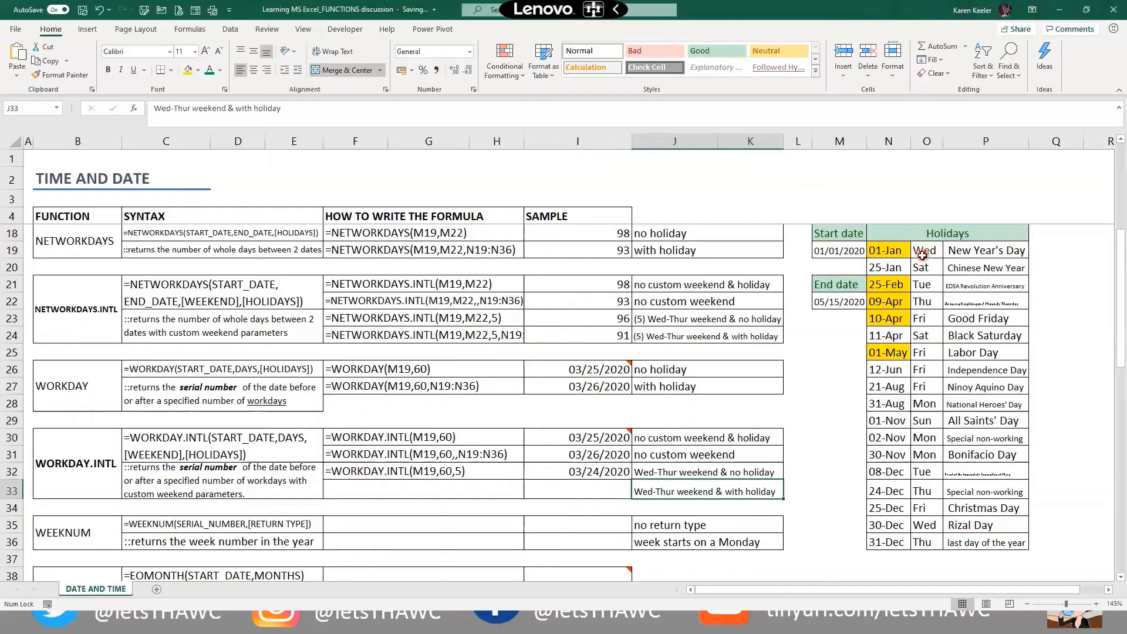
{"action": "key", "text": "Left"}
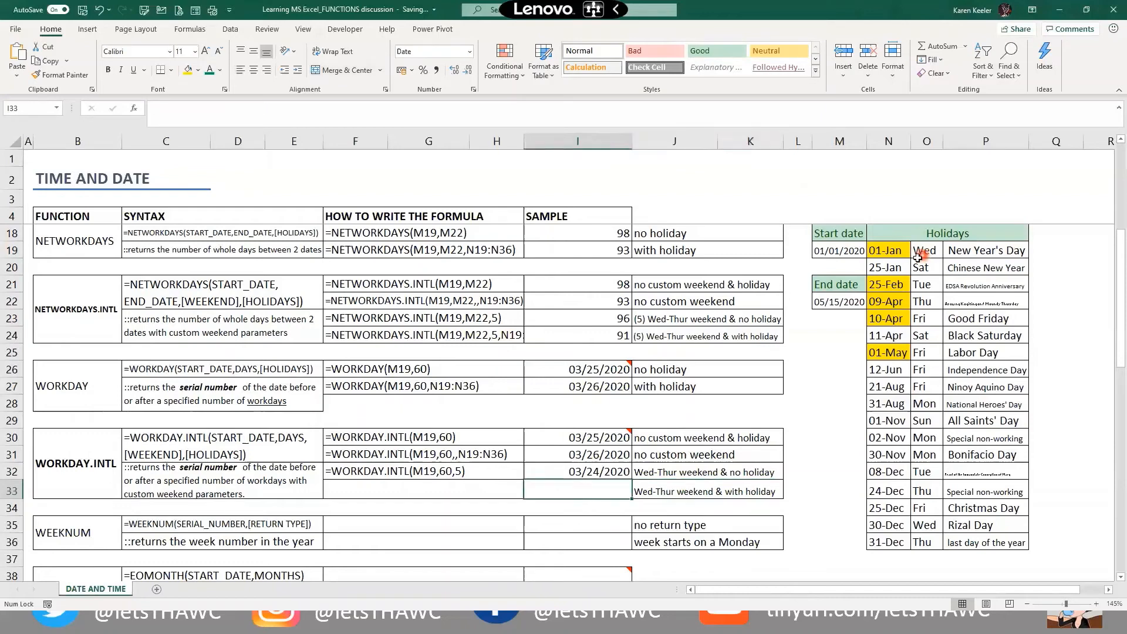
{"action": "type", "text": "=work"}
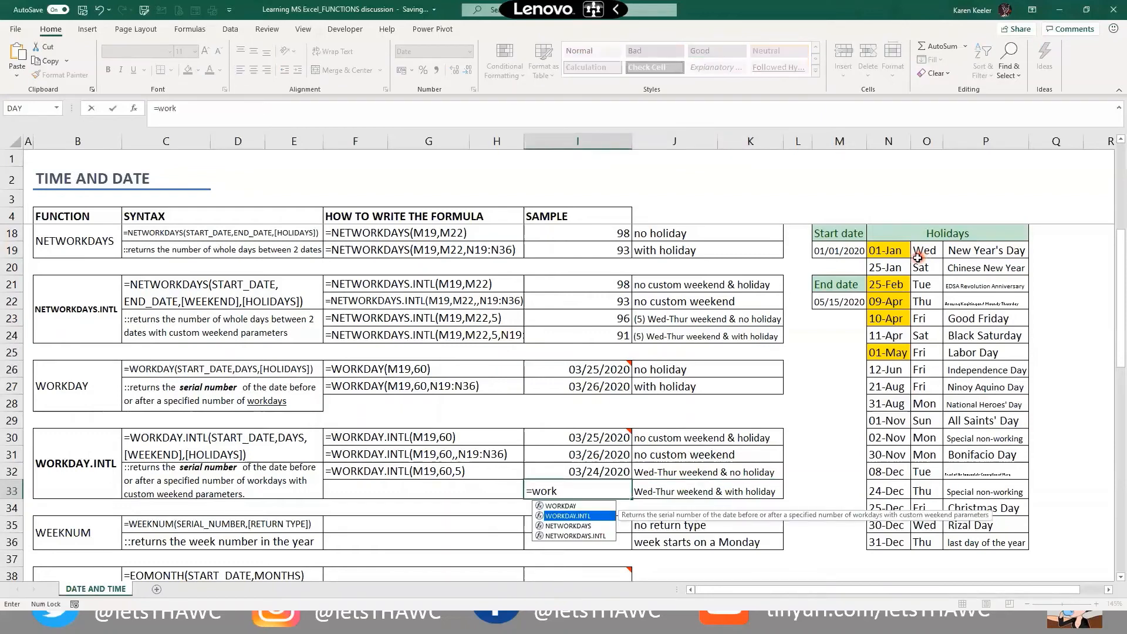
{"action": "key", "text": "Tab"}
{"action": "key", "text": "Right"}
{"action": "key", "text": "Right"}
{"action": "key", "text": "Right"}
{"action": "key", "text": "ctrl+Up"}
{"action": "key", "text": "ctrl+Up"}
{"action": "key", "text": "Up"}
{"action": "key", "text": "Up"}
{"action": "type", "text": ",6"}
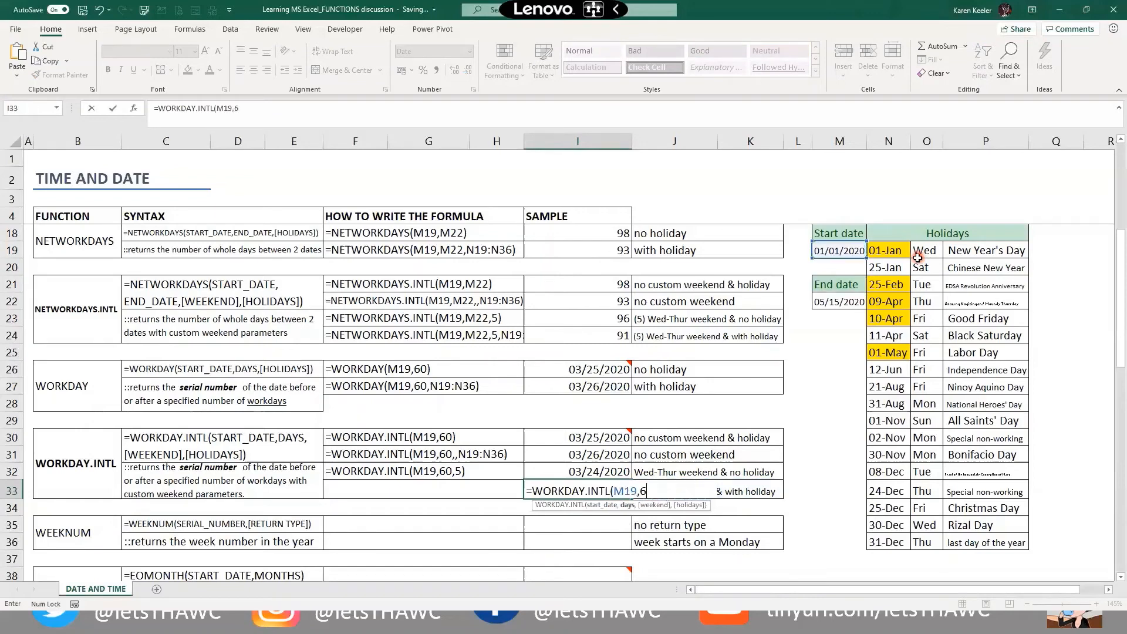
{"action": "type", "text": "0,"}
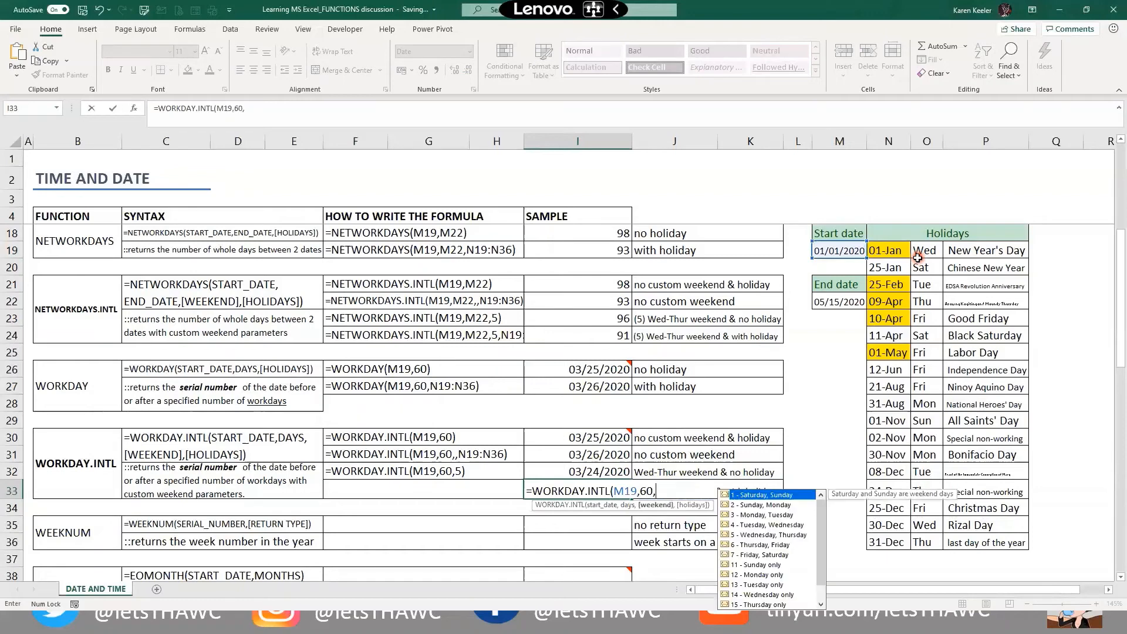
{"action": "type", "text": "5"}
{"action": "type", "text": ","}
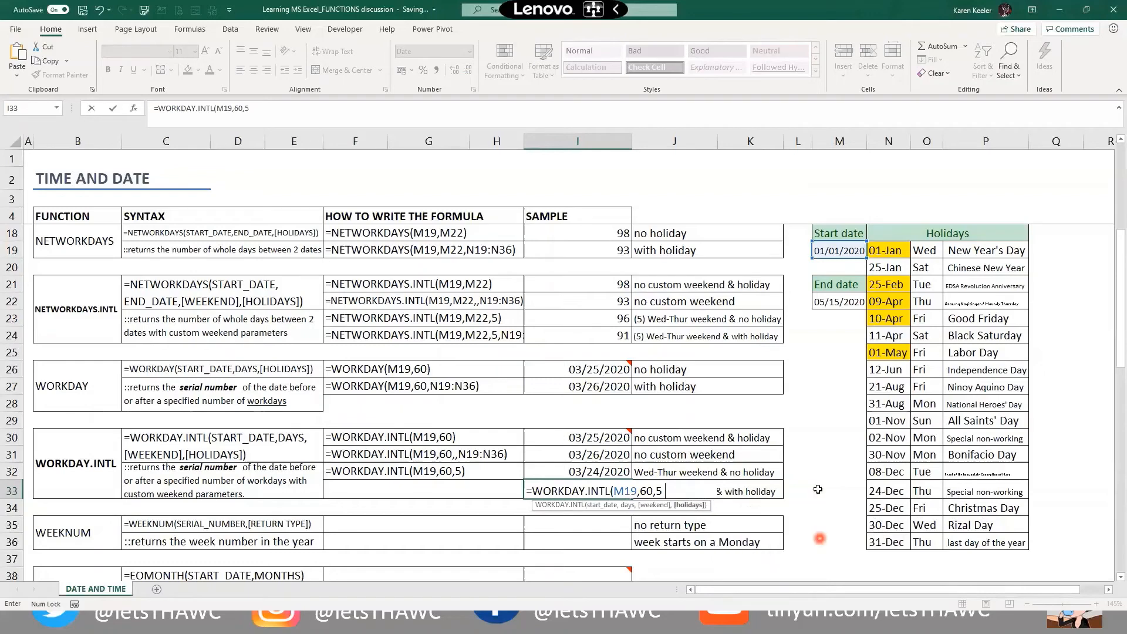
{"action": "left_click_drag", "start_coordinate": [901, 245], "coordinate": [880, 500]}
{"action": "type", "text": ")"}
{"action": "key", "text": "Return"}
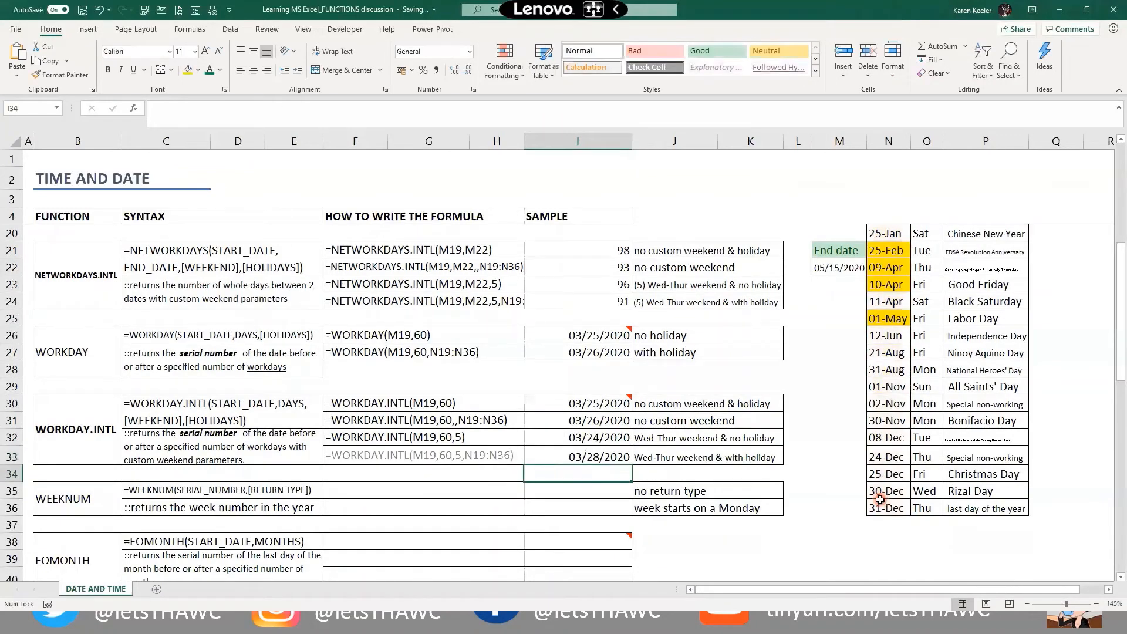
{"action": "key", "text": "Up"}
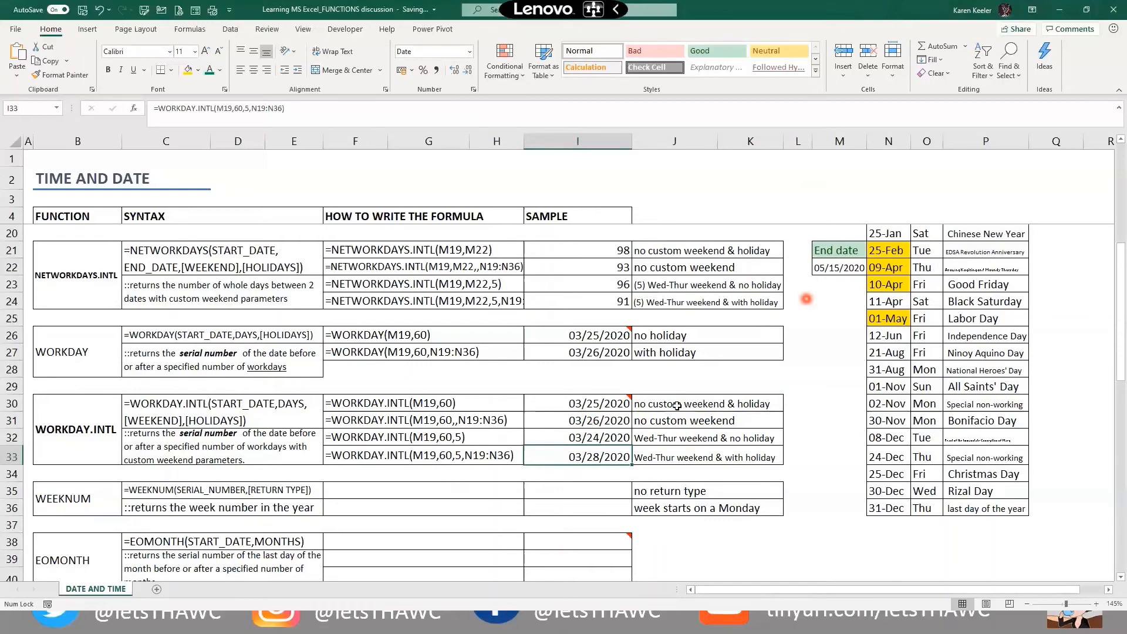
{"action": "scroll", "coordinate": [608, 426], "scroll_direction": "up", "scroll_amount": 5}
{"action": "scroll", "coordinate": [438, 455], "scroll_direction": "down", "scroll_amount": 5}
{"action": "left_click", "coordinate": [530, 450]}
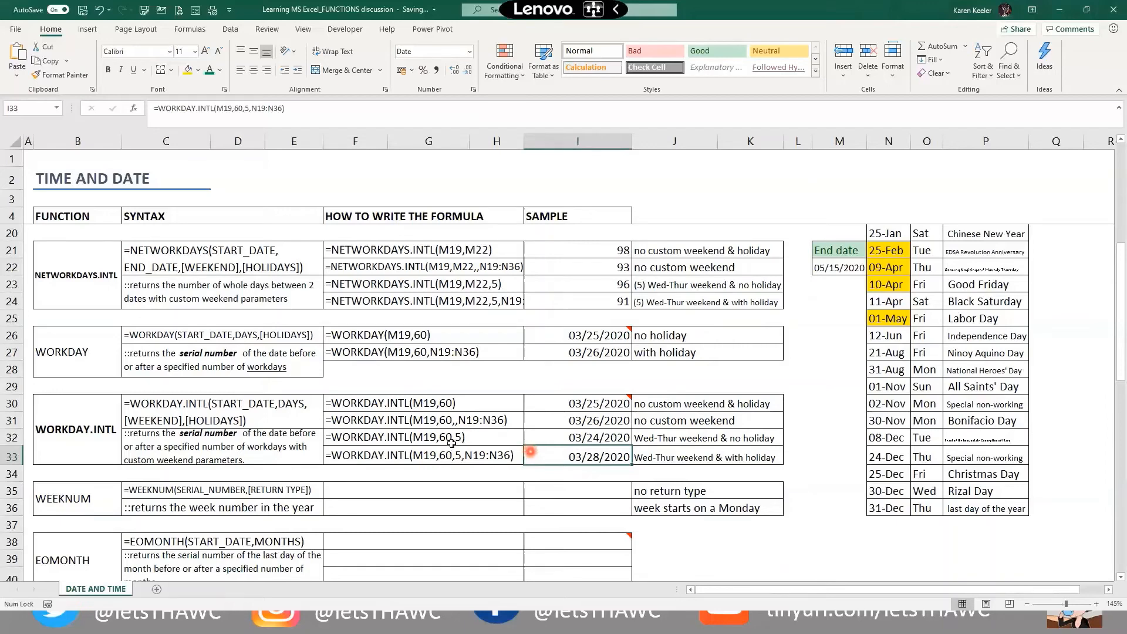
{"action": "scroll", "coordinate": [116, 454], "scroll_direction": "down", "scroll_amount": 1}
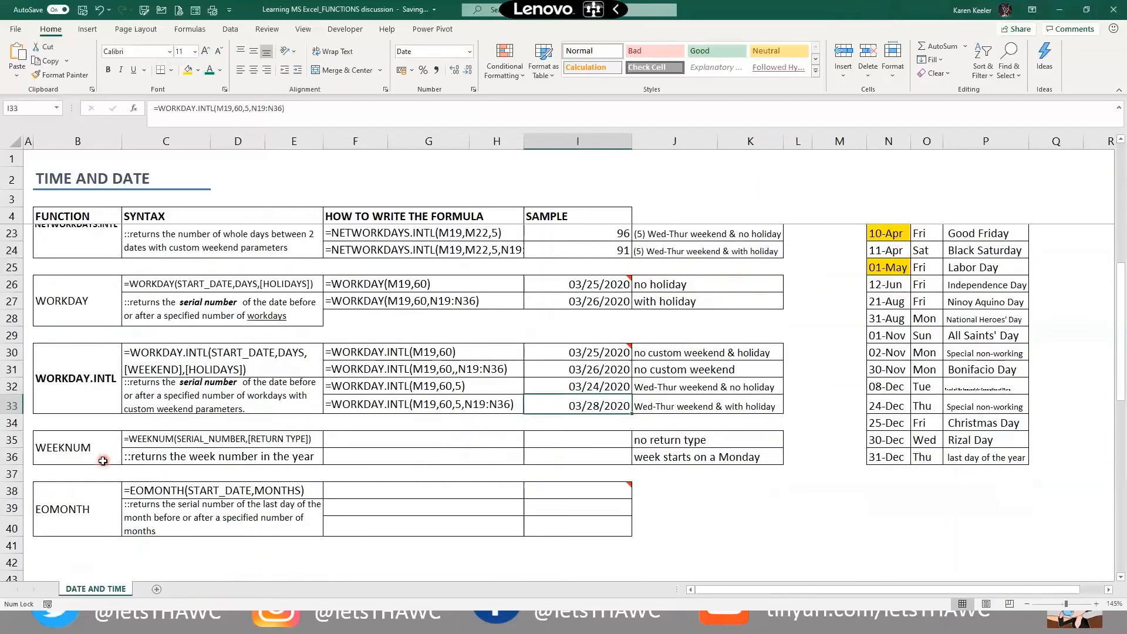
{"action": "left_click", "coordinate": [322, 456]}
{"action": "left_click", "coordinate": [544, 439]}
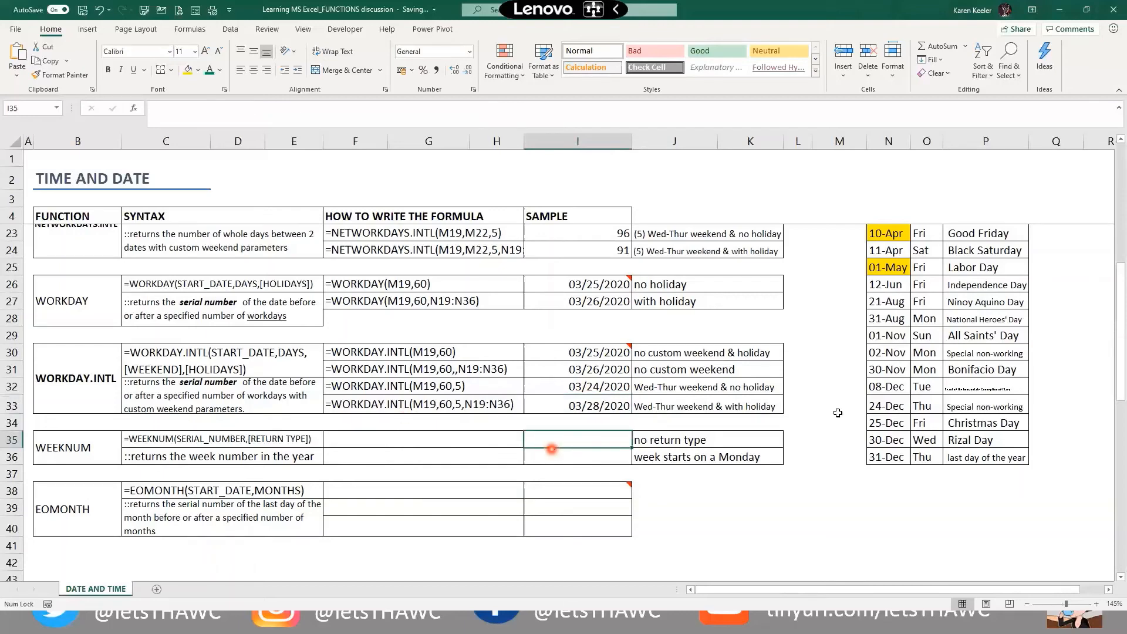
{"action": "scroll", "coordinate": [837, 409], "scroll_direction": "up", "scroll_amount": 4}
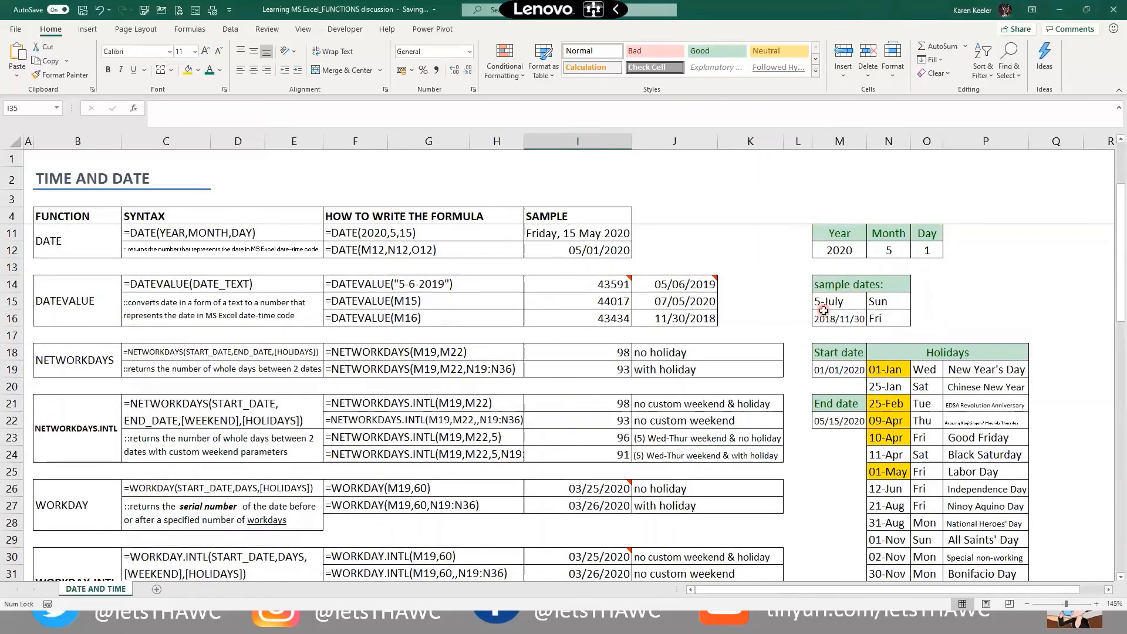
{"action": "scroll", "coordinate": [712, 440], "scroll_direction": "down", "scroll_amount": 3}
{"action": "scroll", "coordinate": [552, 488], "scroll_direction": "down", "scroll_amount": 1}
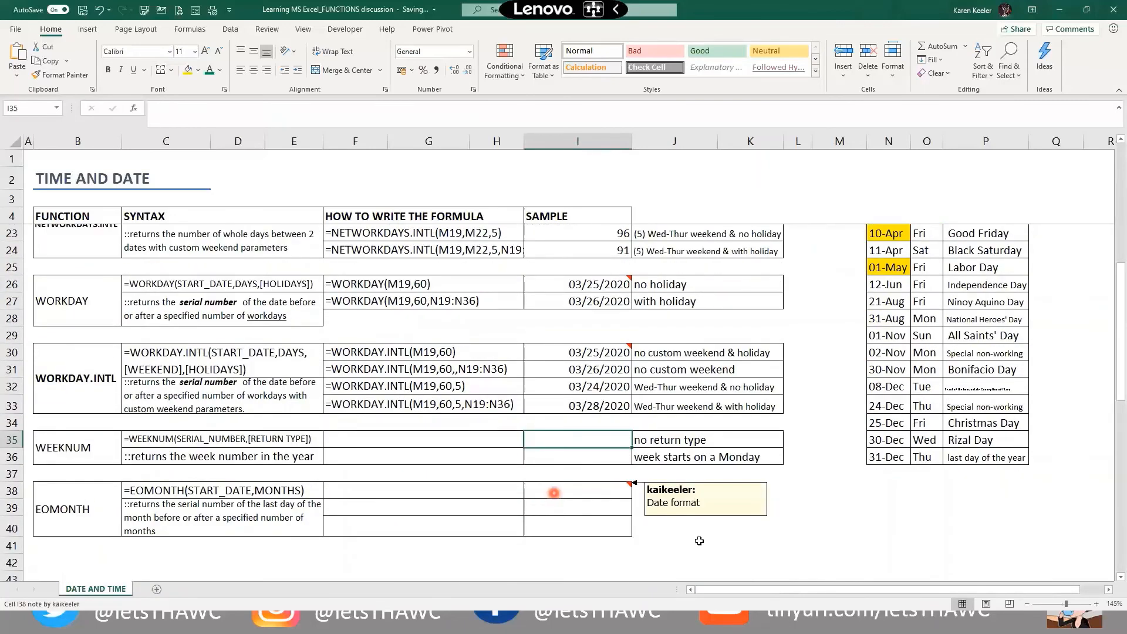
{"action": "left_click", "coordinate": [553, 493]}
{"action": "key", "text": "Up"}
{"action": "key", "text": "Up"}
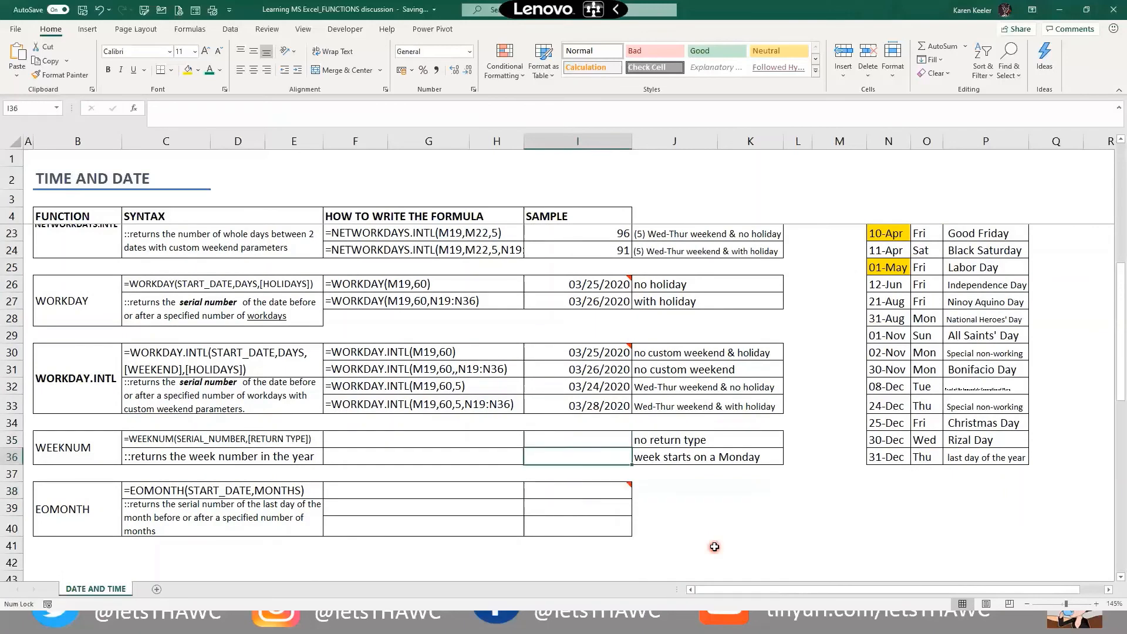
Enter =WEEKNUM(M15) in I35, returning week 28 for the 5-July date
{"action": "key", "text": "Up"}
{"action": "type", "text": "=we"}
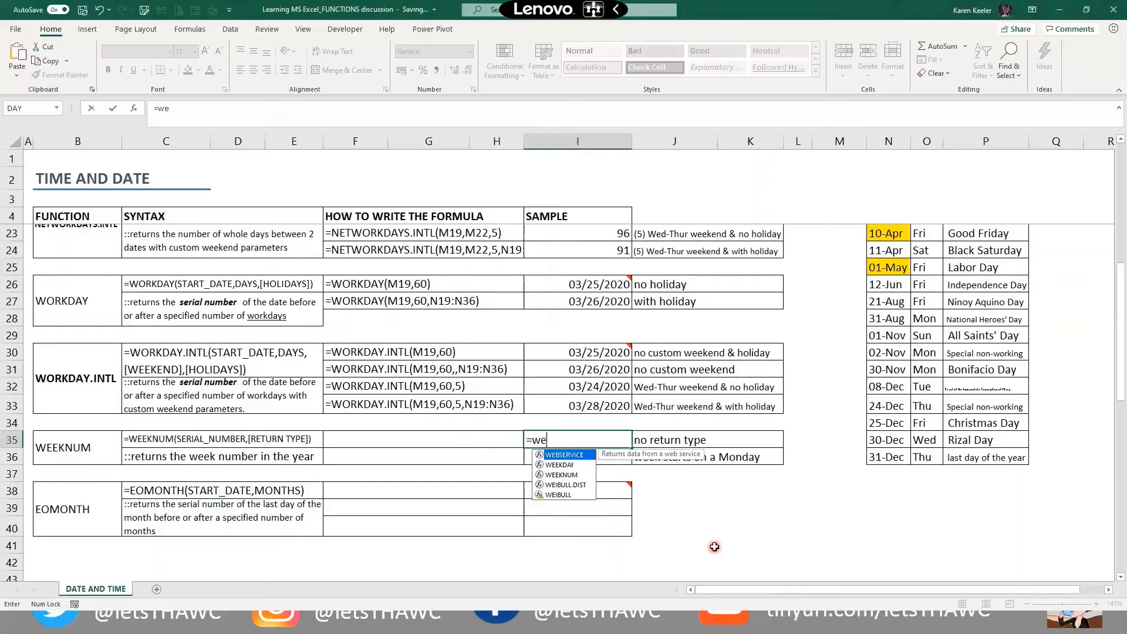
{"action": "key", "text": "Down"}
{"action": "key", "text": "Down"}
{"action": "key", "text": "Tab"}
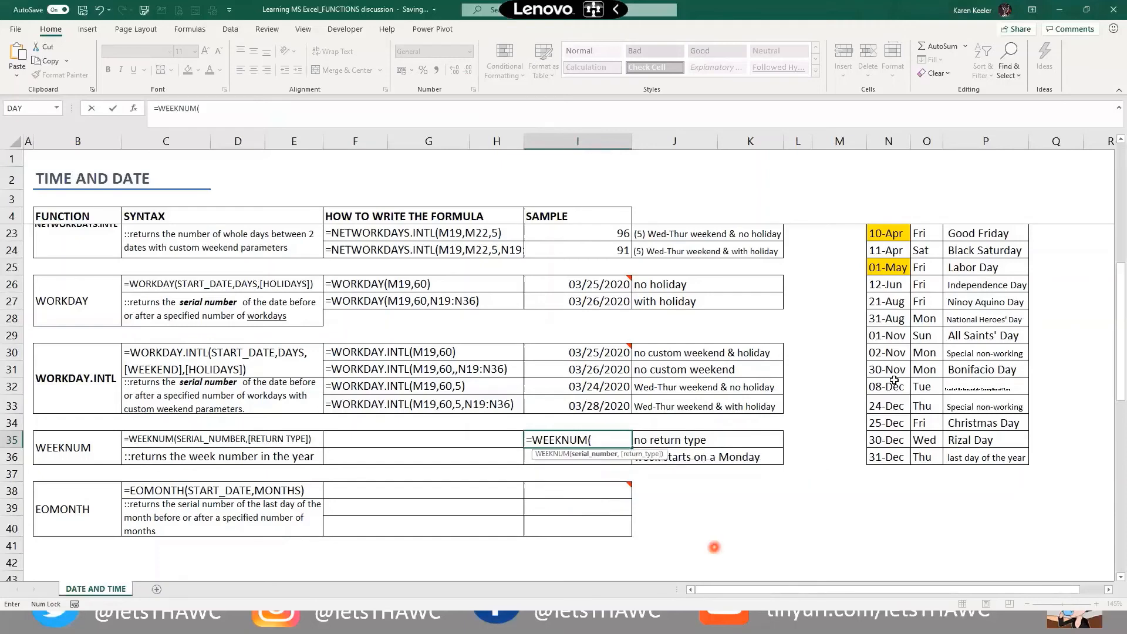
{"action": "scroll", "coordinate": [850, 304], "scroll_direction": "up", "scroll_amount": 4}
{"action": "left_click", "coordinate": [845, 301]}
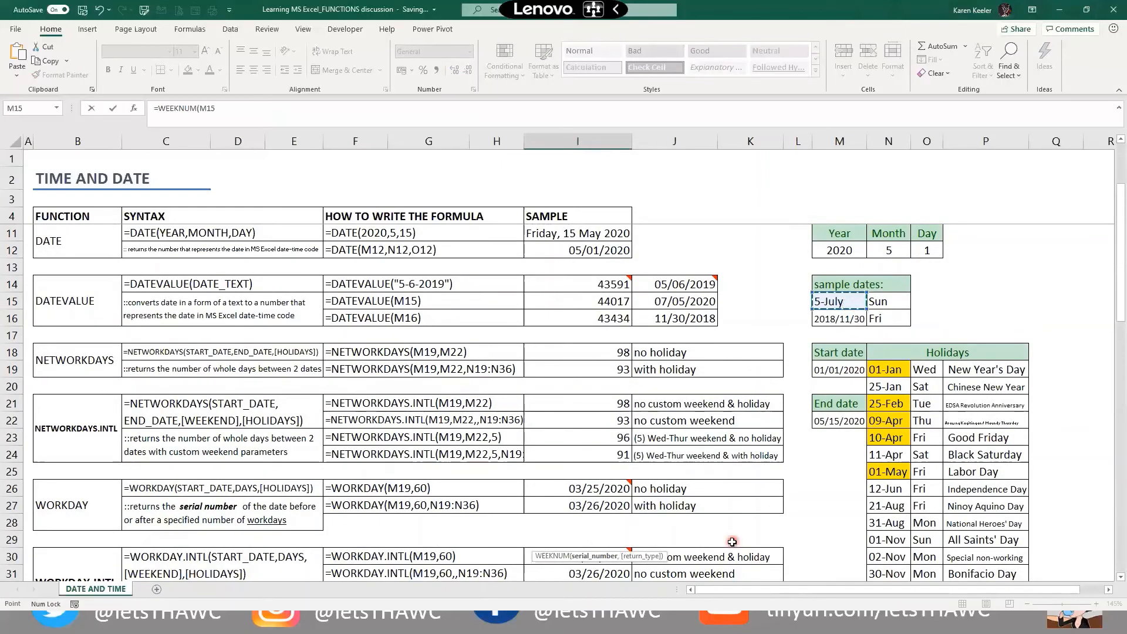
{"action": "type", "text": ")"}
{"action": "key", "text": "Return"}
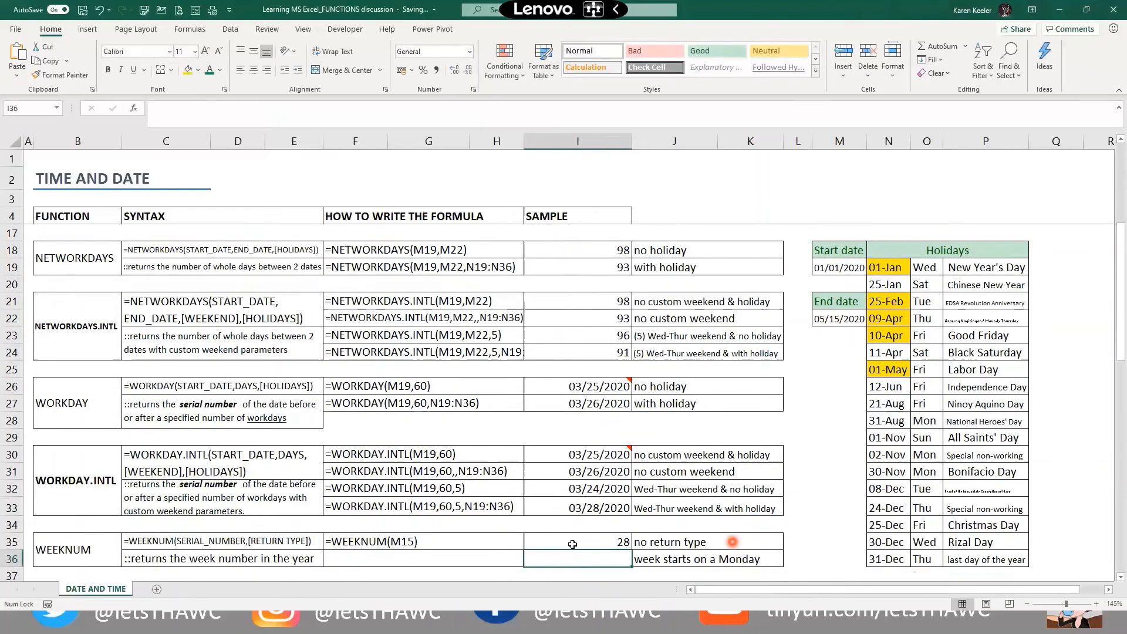
{"action": "scroll", "coordinate": [803, 365], "scroll_direction": "up", "scroll_amount": 3}
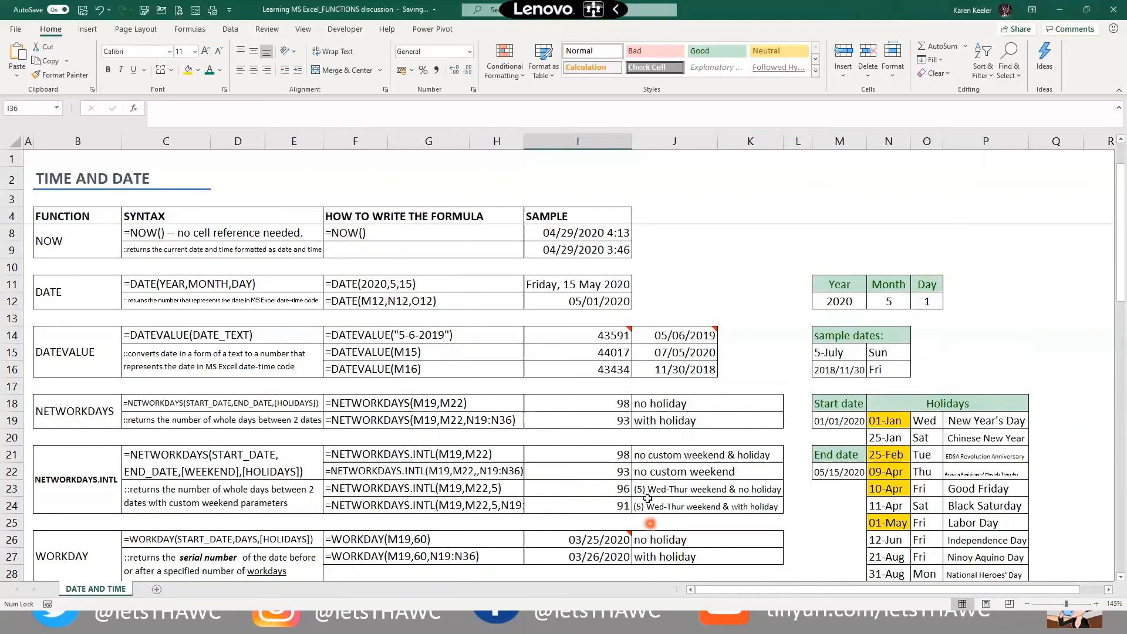
{"action": "scroll", "coordinate": [558, 551], "scroll_direction": "down", "scroll_amount": 3}
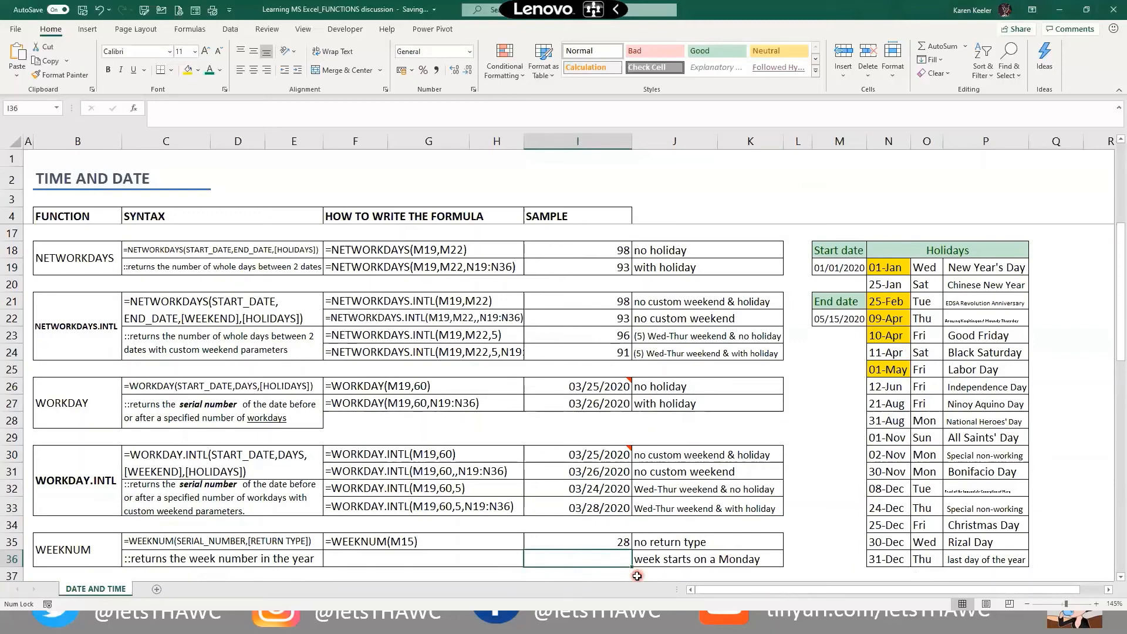
Enter =WEEKNUM(M15,2) in I36 for a Monday-start week, returning 27
{"action": "type", "text": "=we"}
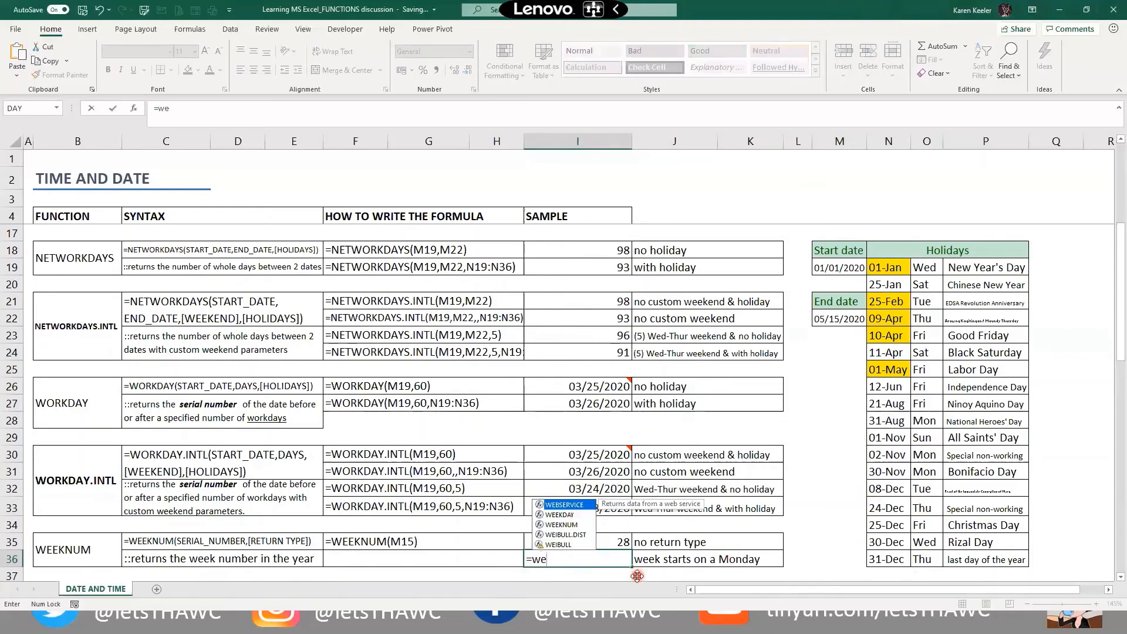
{"action": "type", "text": "ek"}
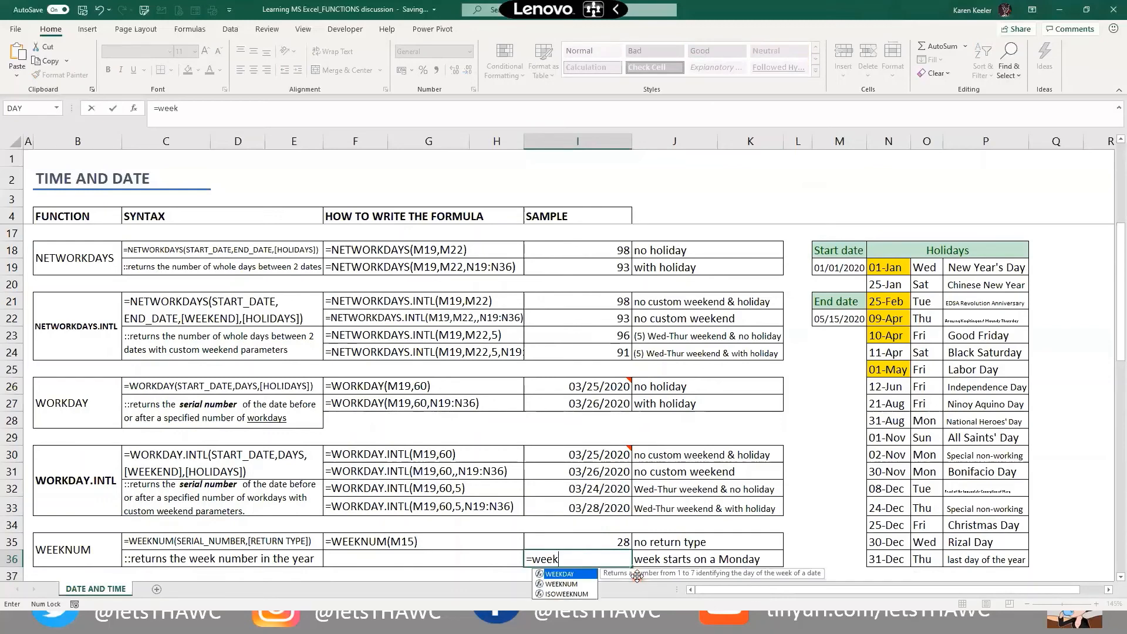
{"action": "key", "text": "Down"}
{"action": "key", "text": "Tab"}
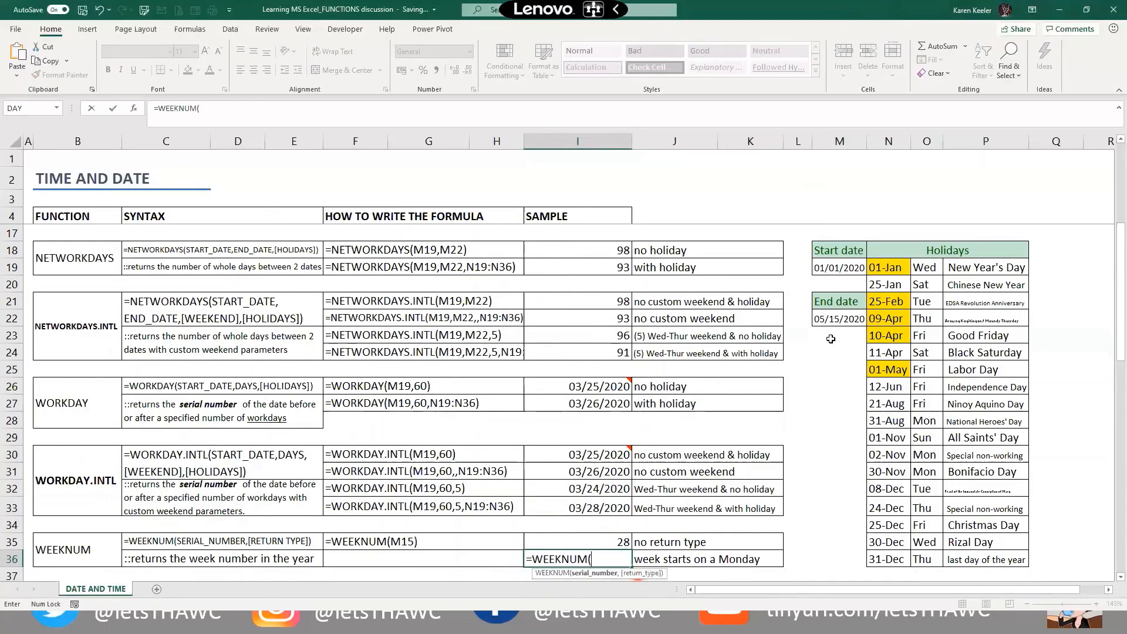
{"action": "scroll", "coordinate": [828, 352], "scroll_direction": "up", "scroll_amount": 3}
{"action": "left_click", "coordinate": [834, 352]}
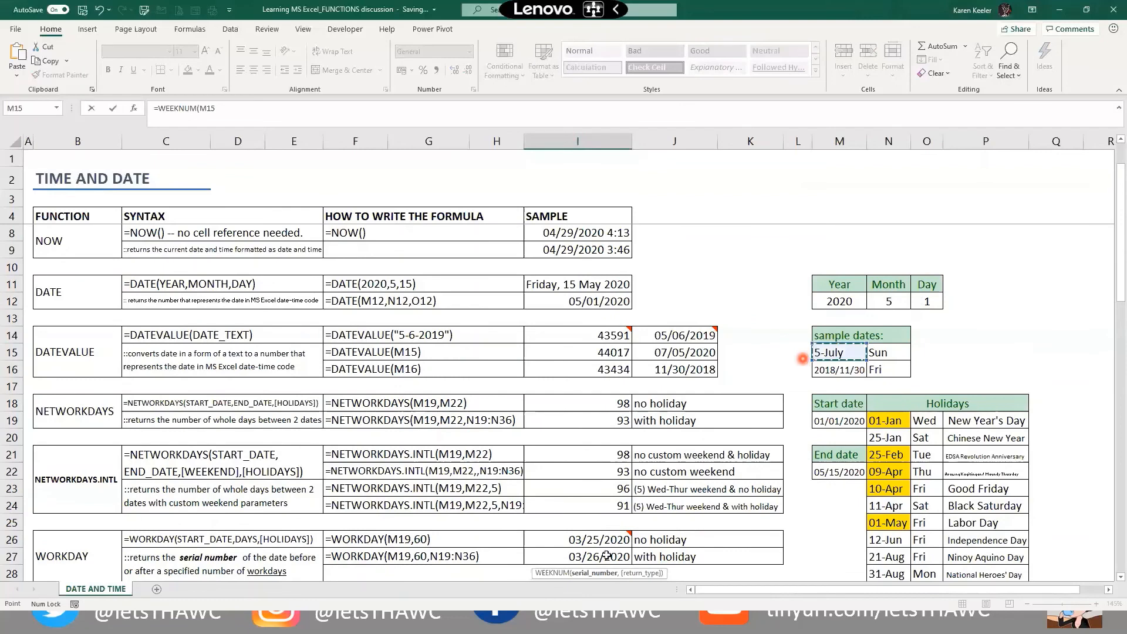
{"action": "scroll", "coordinate": [632, 540], "scroll_direction": "down", "scroll_amount": 4}
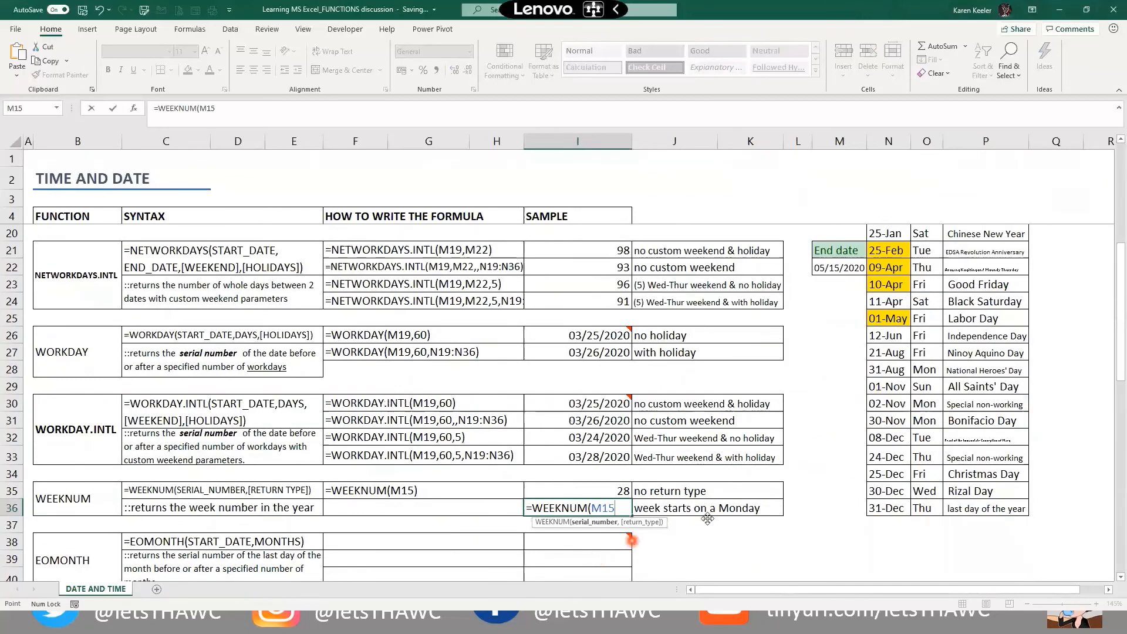
{"action": "type", "text": ","}
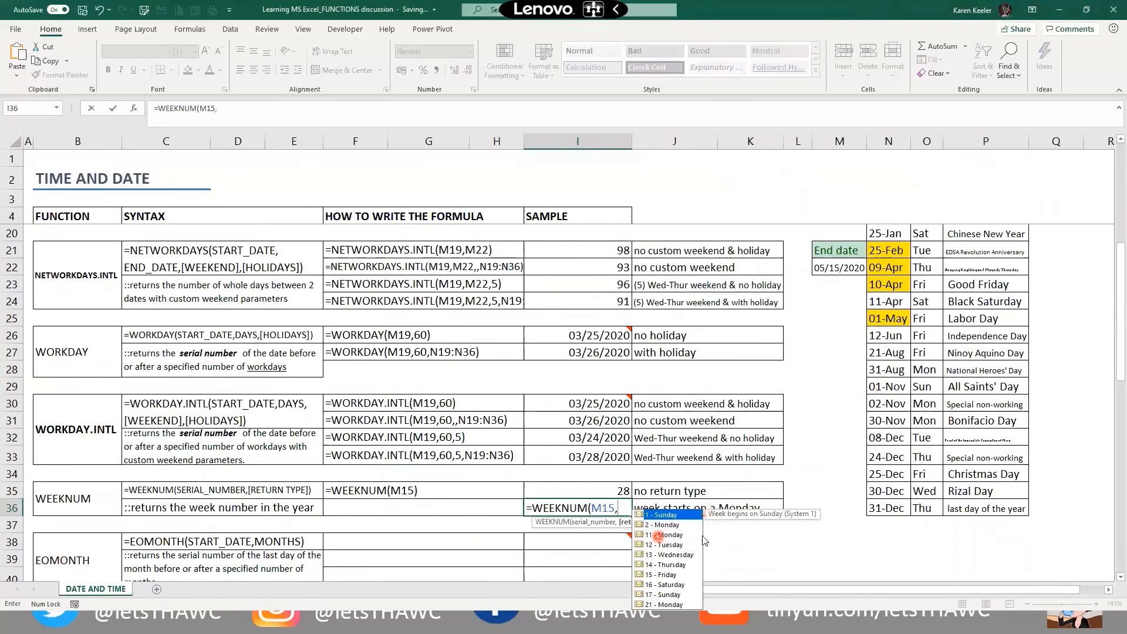
{"action": "key", "text": "Down"}
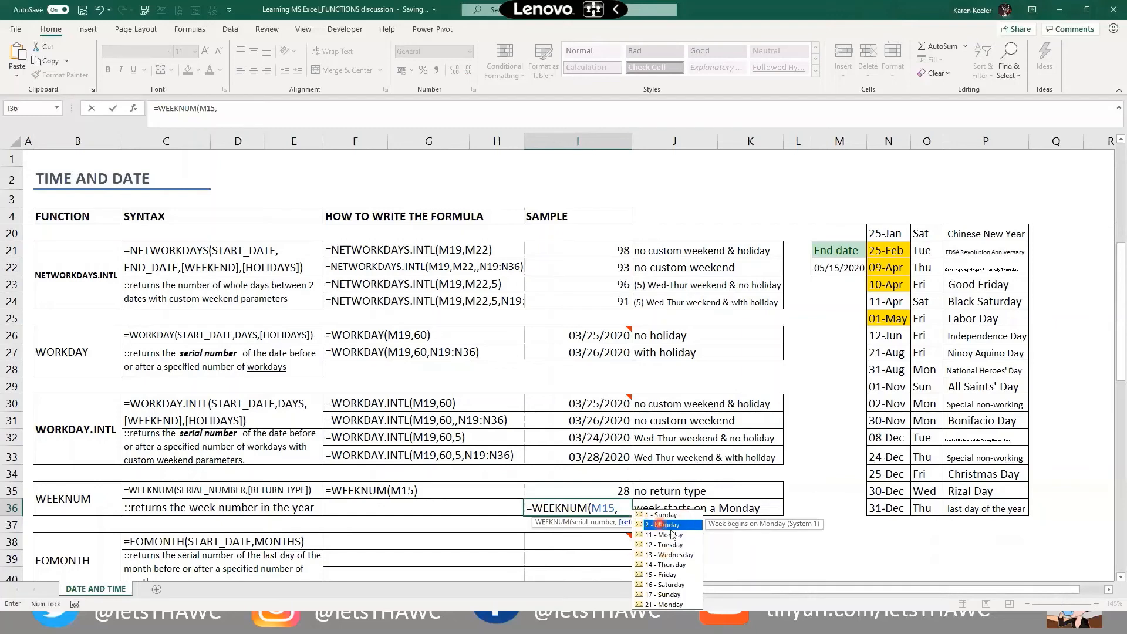
{"action": "type", "text": "2"}
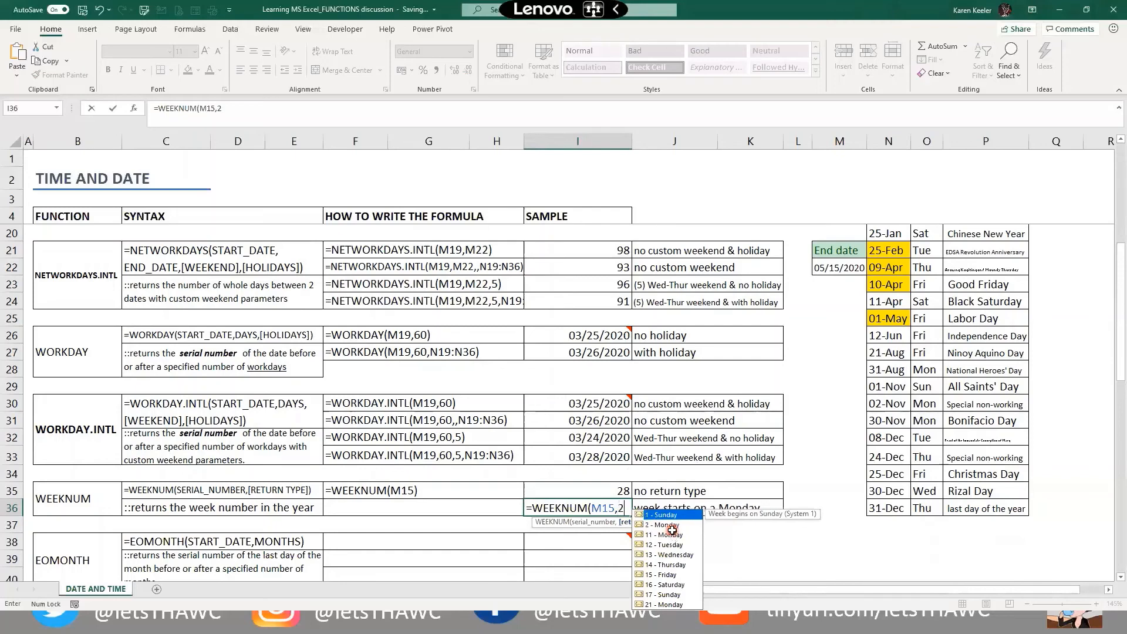
{"action": "type", "text": ")"}
{"action": "key", "text": "Return"}
{"action": "key", "text": "Up"}
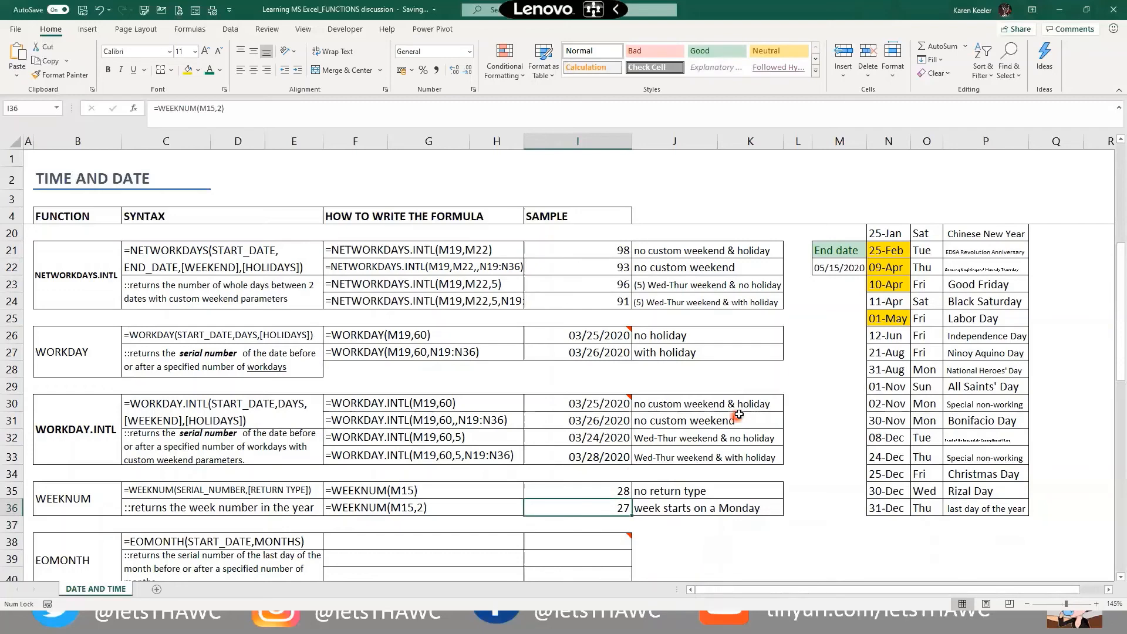
{"action": "scroll", "coordinate": [741, 376], "scroll_direction": "up", "scroll_amount": 3}
{"action": "scroll", "coordinate": [585, 562], "scroll_direction": "down", "scroll_amount": 2}
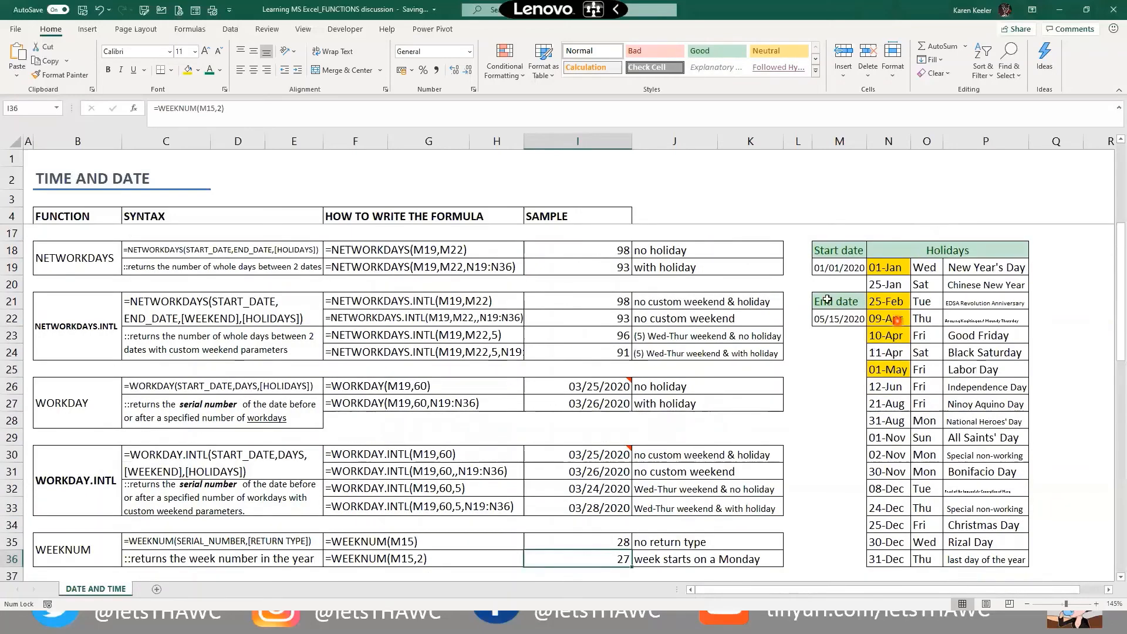
{"action": "scroll", "coordinate": [840, 294], "scroll_direction": "up", "scroll_amount": 2}
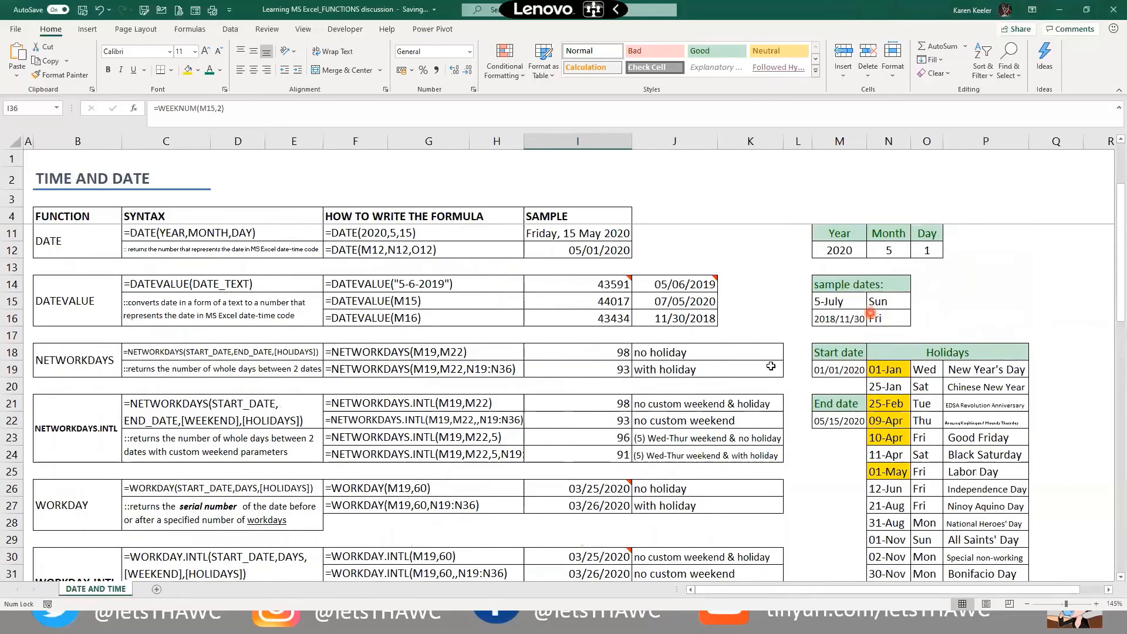
{"action": "scroll", "coordinate": [686, 460], "scroll_direction": "down", "scroll_amount": 3}
{"action": "scroll", "coordinate": [598, 459], "scroll_direction": "down", "scroll_amount": 1}
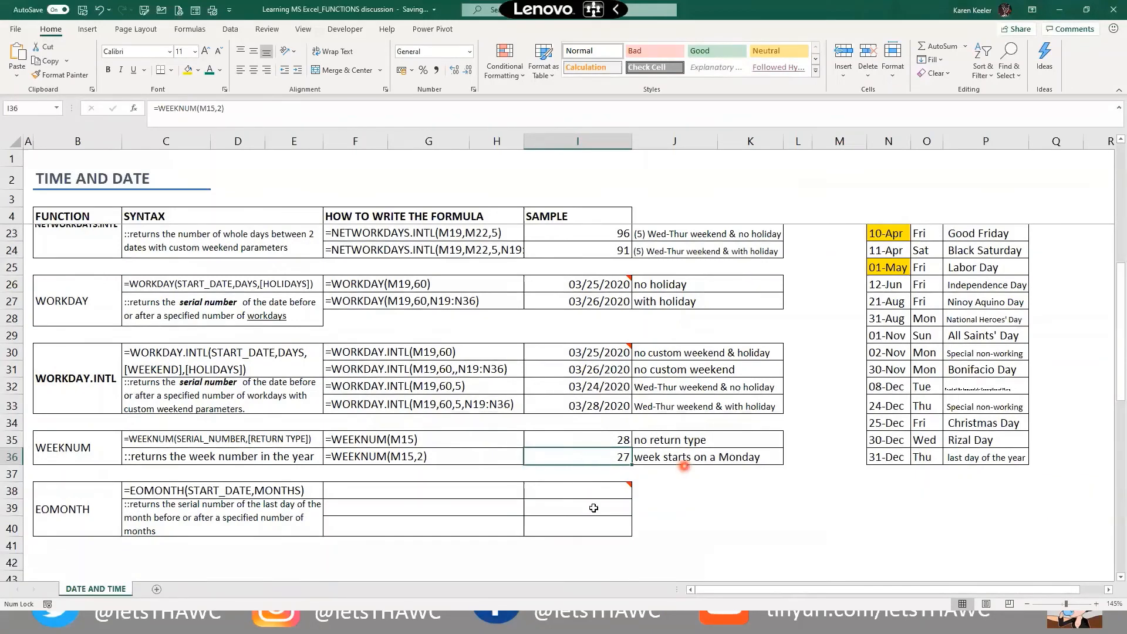
{"action": "scroll", "coordinate": [671, 498], "scroll_direction": "up", "scroll_amount": 1}
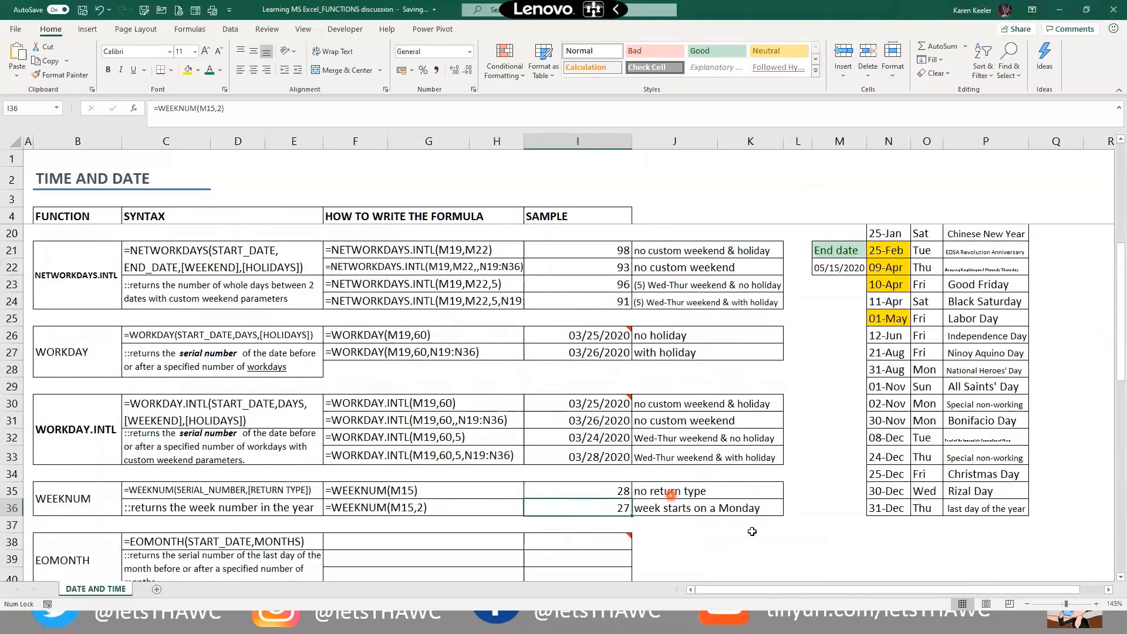
{"action": "key", "text": "Down"}
{"action": "key", "text": "Down"}
{"action": "key", "text": "Right"}
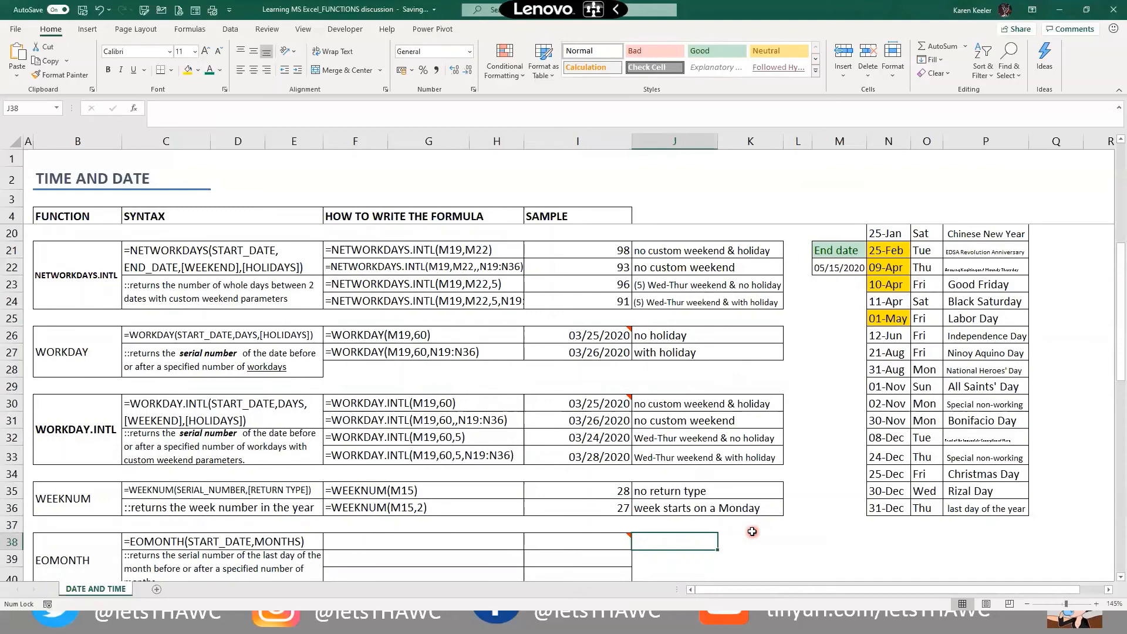
{"action": "type", "text": "7/6"}
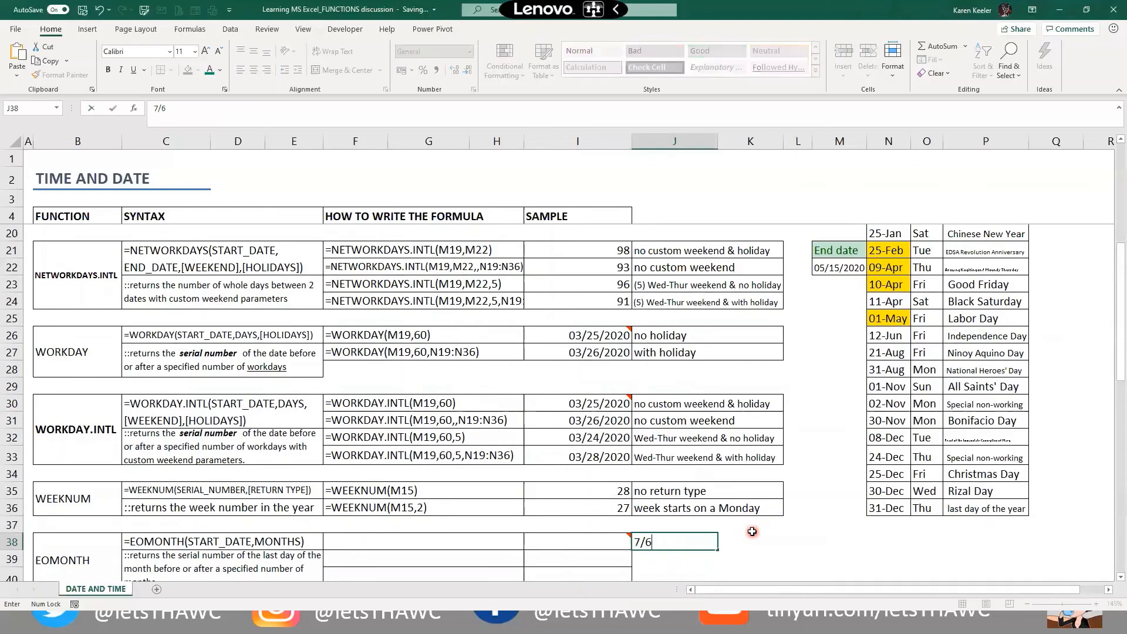
{"action": "key", "text": "Return"}
{"action": "key", "text": "Up"}
{"action": "key", "text": "Up"}
{"action": "key", "text": "Up"}
{"action": "key", "text": "Left"}
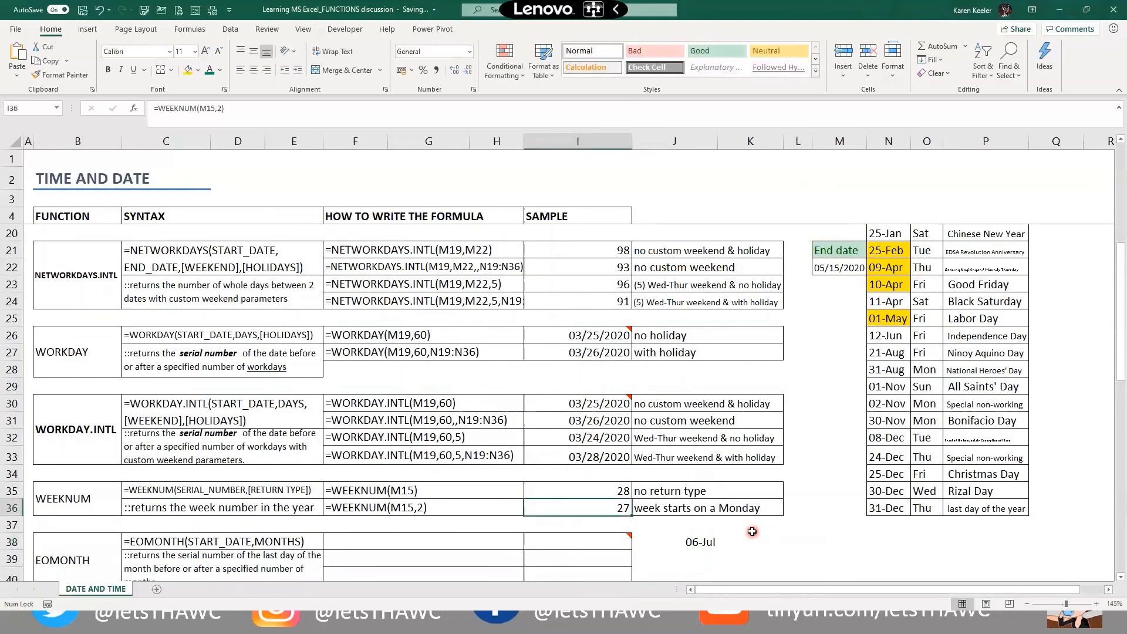
{"action": "type", "text": "=we"}
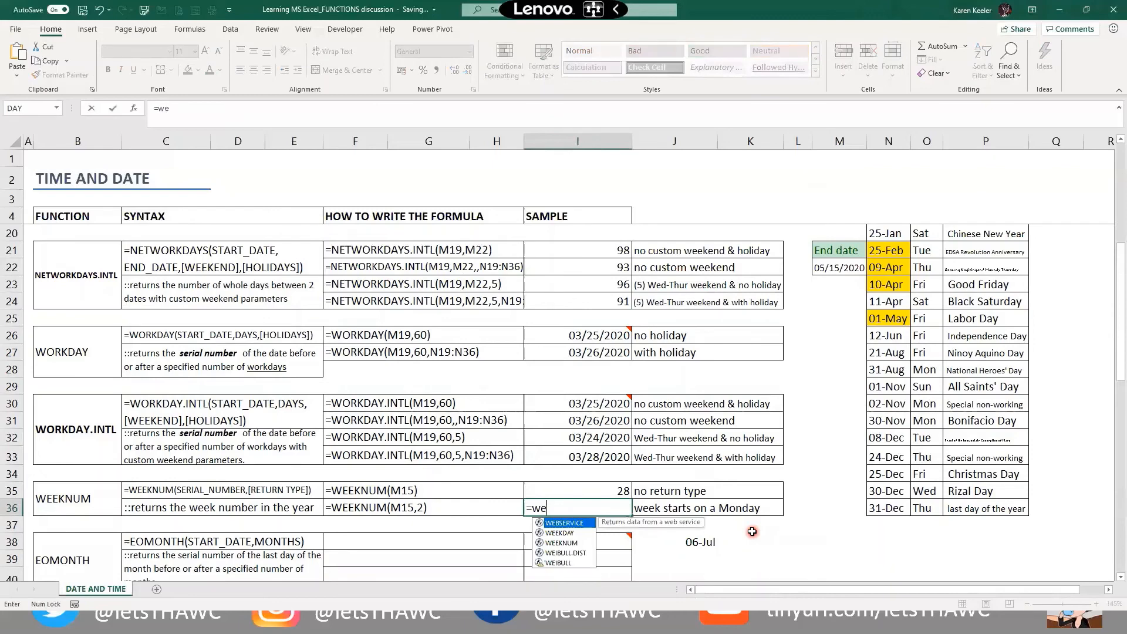
{"action": "key", "text": "Down"}
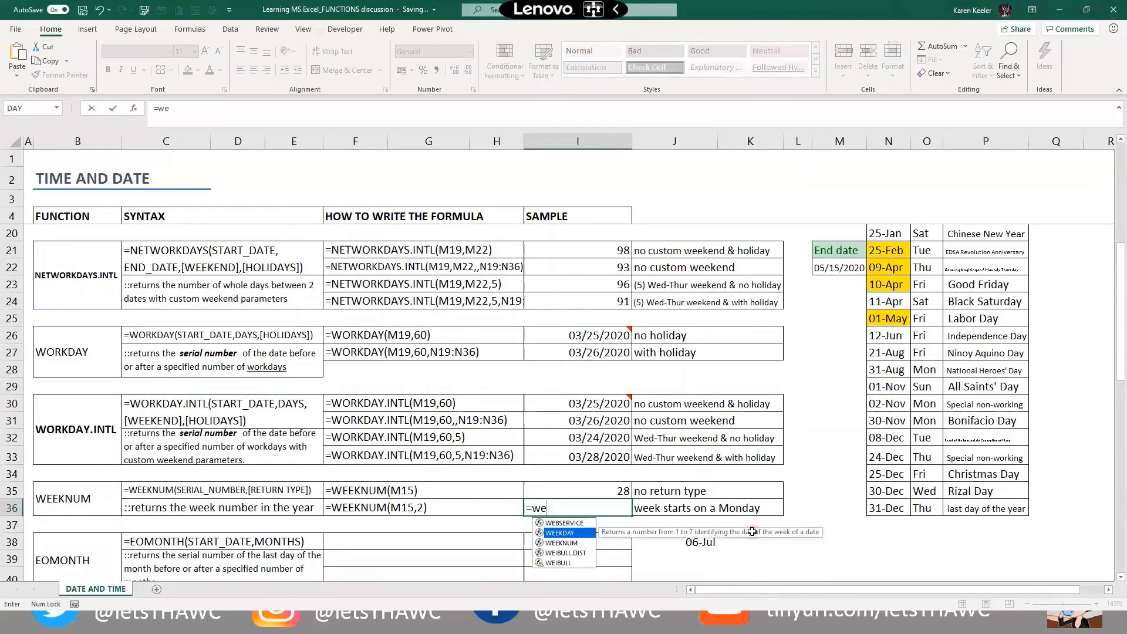
{"action": "key", "text": "Down"}
{"action": "key", "text": "Tab"}
{"action": "key", "text": "Down"}
{"action": "key", "text": "Down"}
{"action": "key", "text": "Right"}
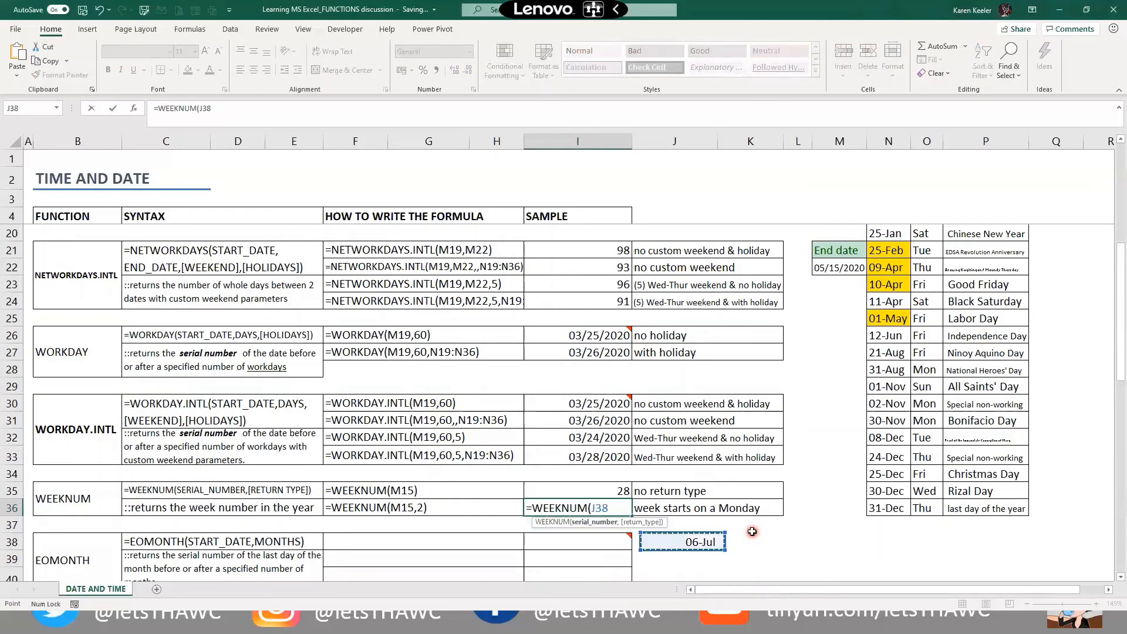
{"action": "type", "text": ",2"}
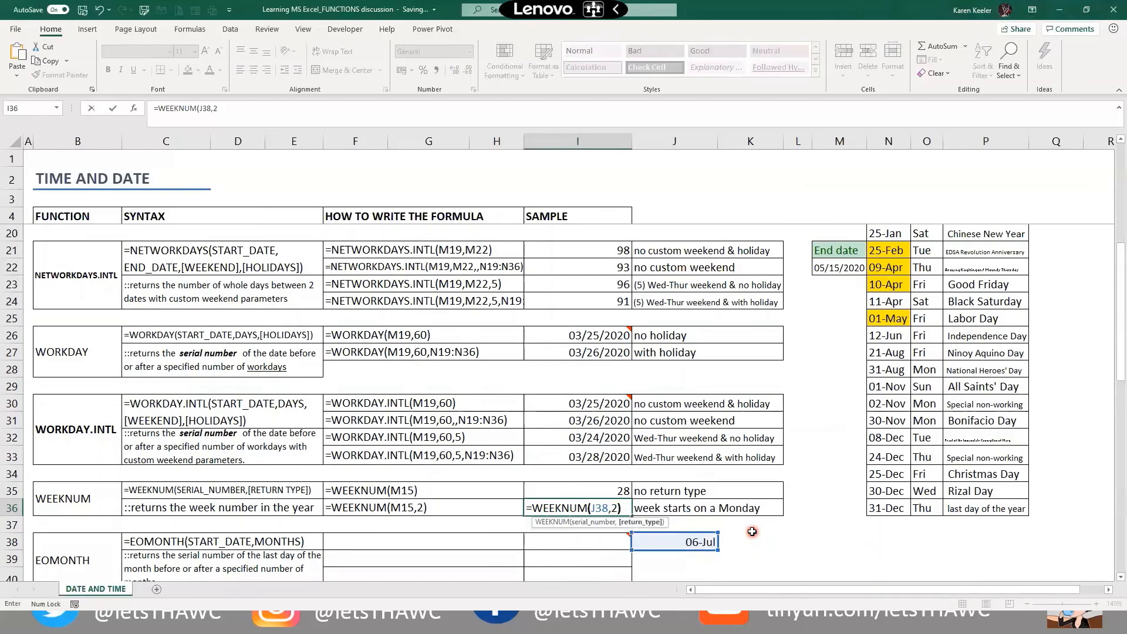
{"action": "key", "text": "ctrl+Return"}
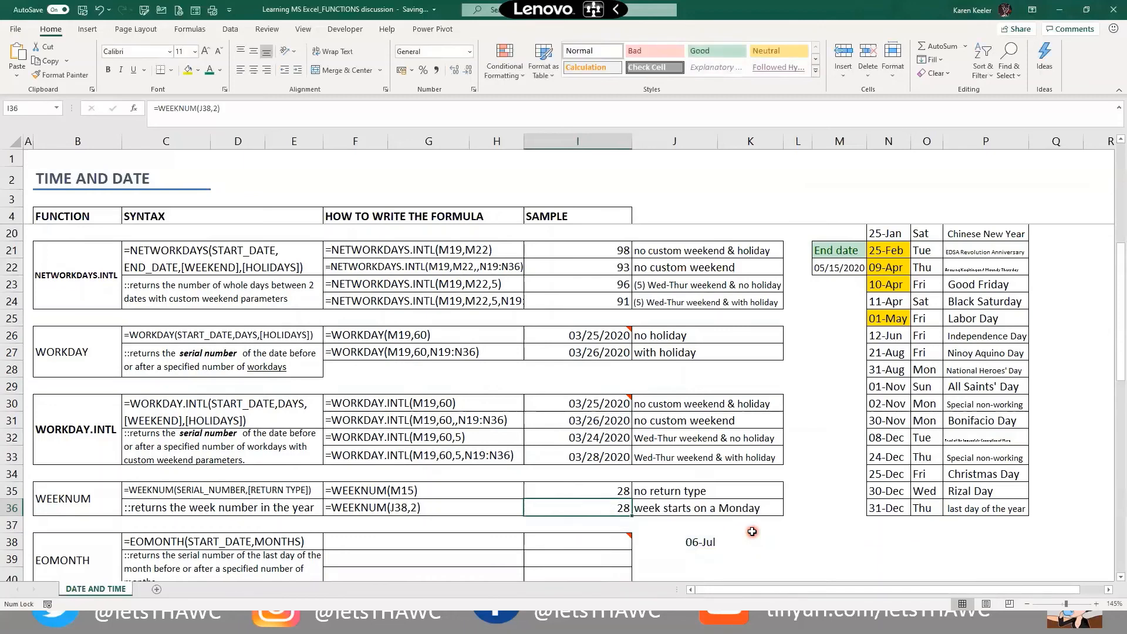
{"action": "key", "text": "ctrl+z"}
{"action": "scroll", "coordinate": [752, 531], "scroll_direction": "up", "scroll_amount": 2}
{"action": "key", "text": "F2"}
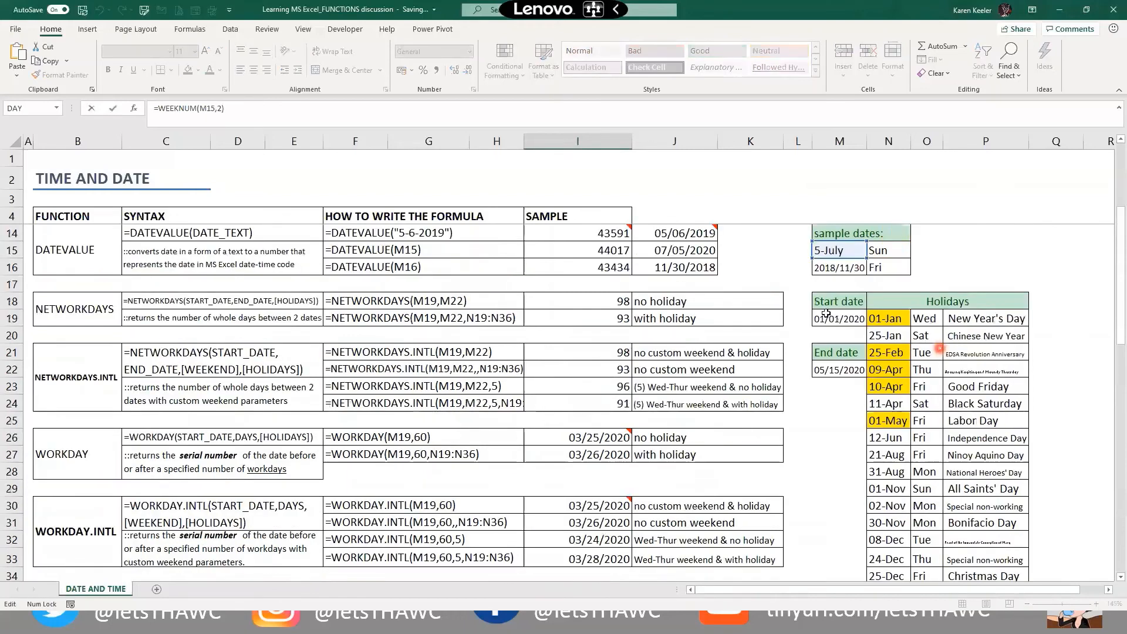
{"action": "scroll", "coordinate": [873, 307], "scroll_direction": "up", "scroll_amount": 1}
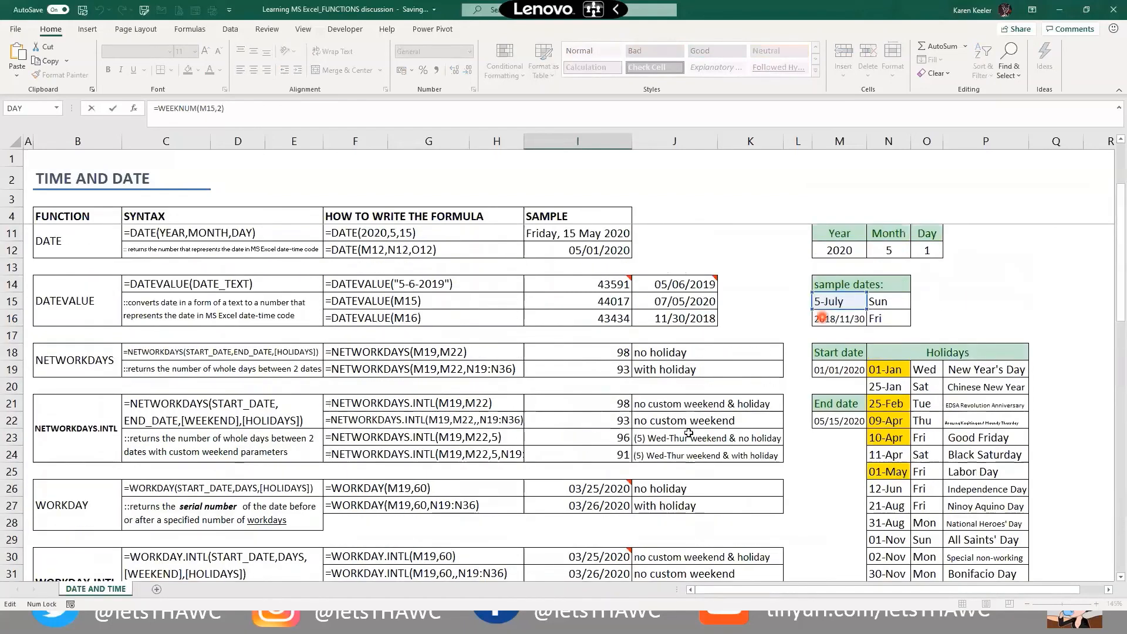
{"action": "key", "text": "Escape"}
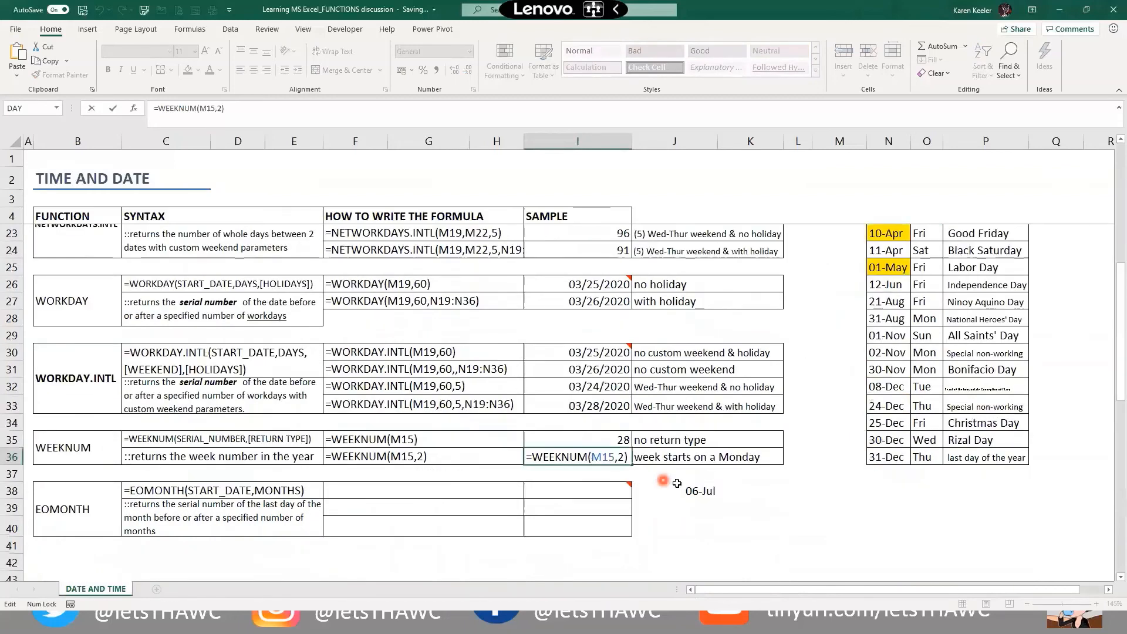
{"action": "left_click_drag", "start_coordinate": [699, 491], "coordinate": [724, 505]}
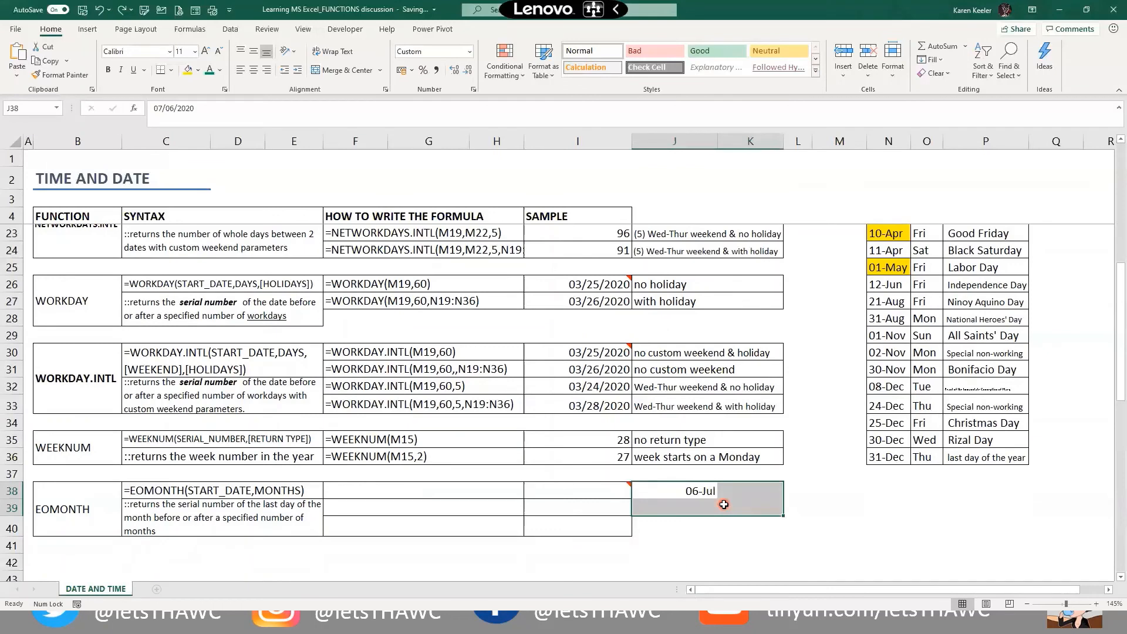
{"action": "key", "text": "Up"}
{"action": "key", "text": "shift+Down"}
{"action": "key", "text": "Delete"}
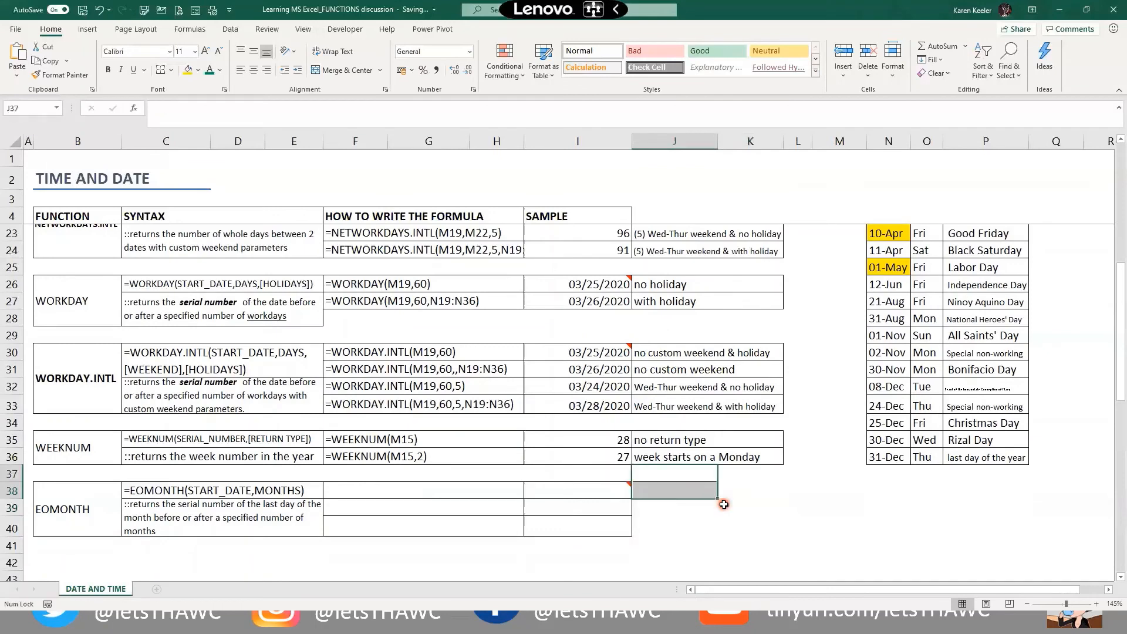
{"action": "key", "text": "Down"}
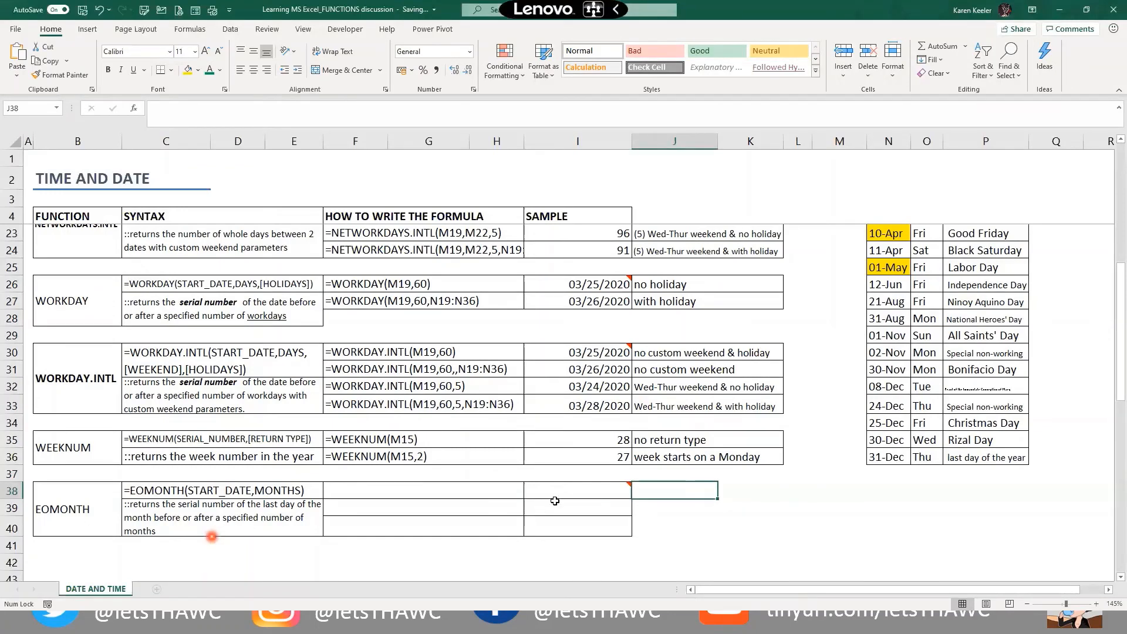
Enter =EOMONTH("1/15/2020",3) in I38, returning 04/30/2020
{"action": "left_click", "coordinate": [578, 495]}
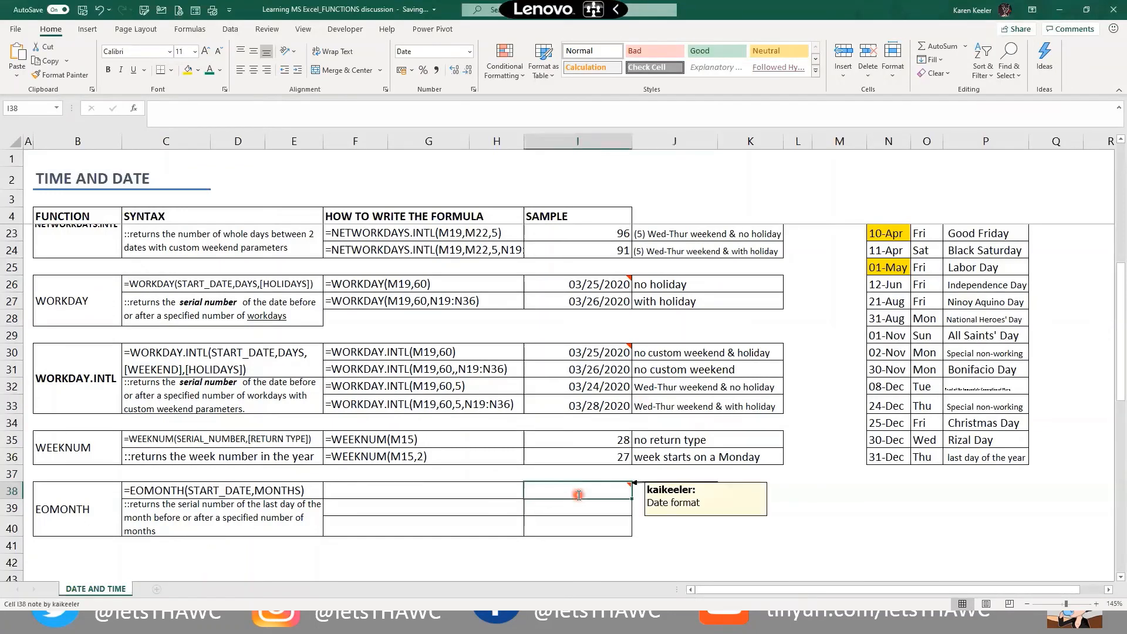
{"action": "type", "text": "=eo"}
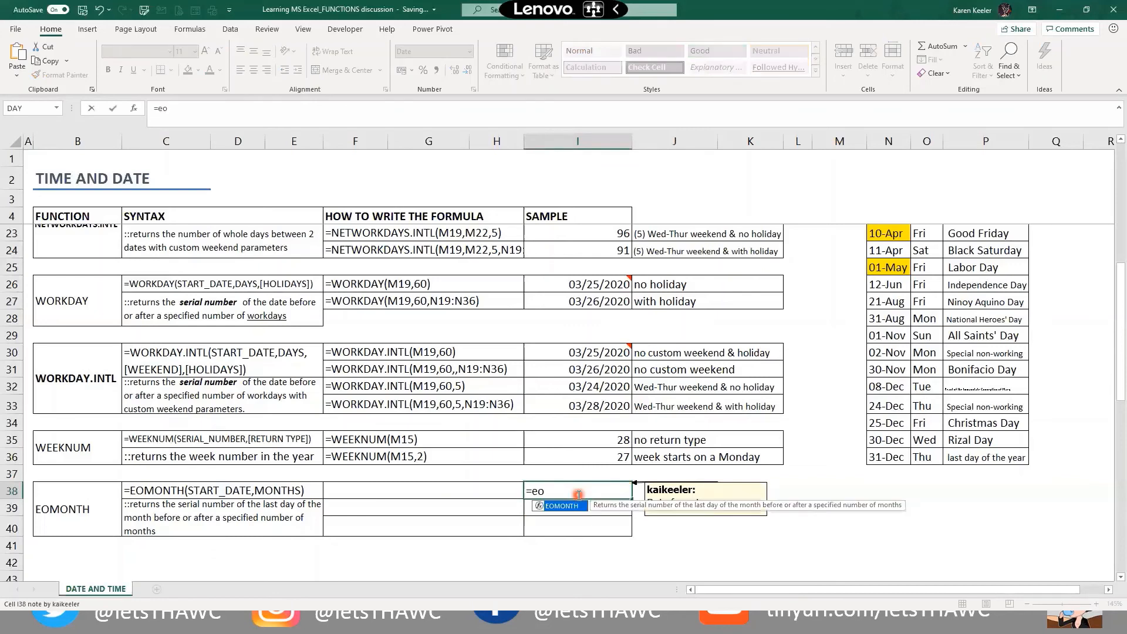
{"action": "key", "text": "Tab"}
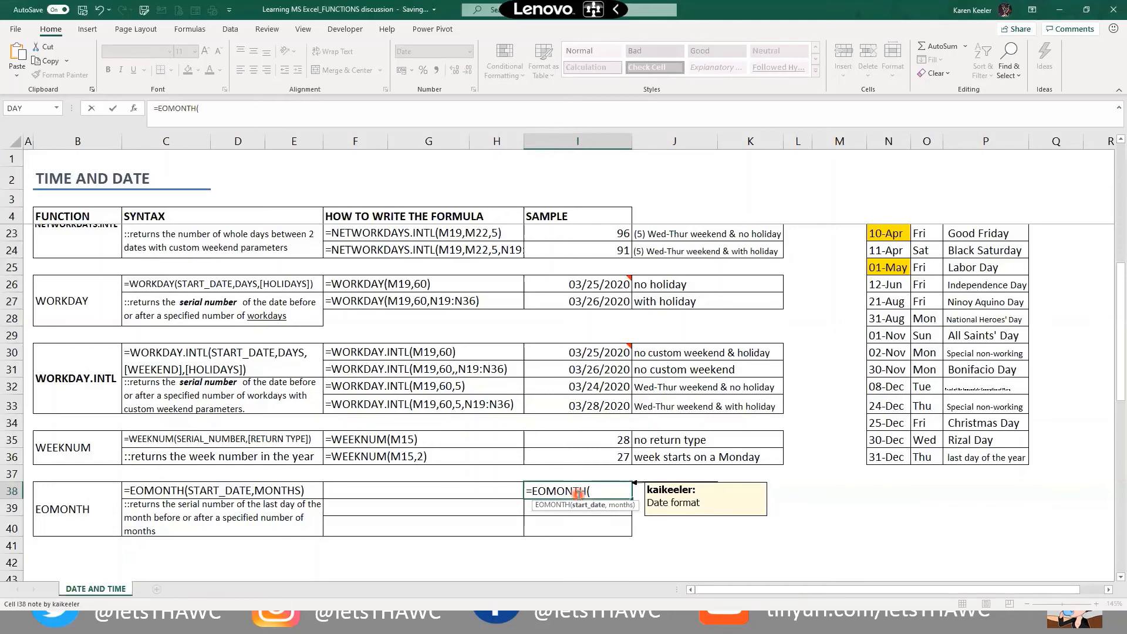
{"action": "type", "text": "1/15/2020\""}
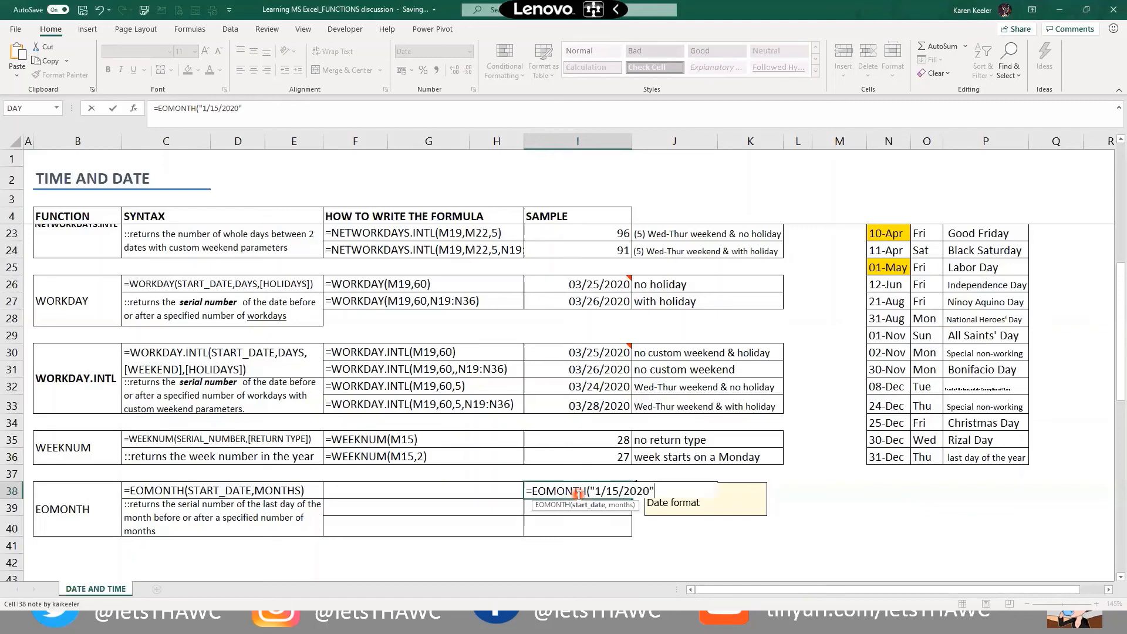
{"action": "type", "text": ","}
{"action": "type", "text": "3)"}
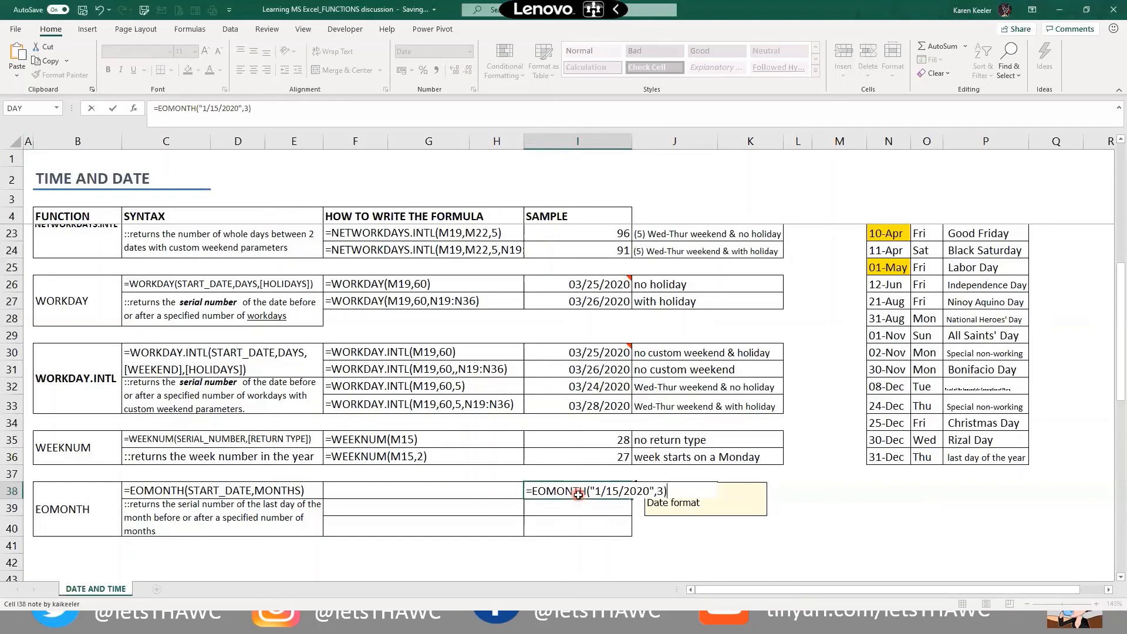
{"action": "key", "text": "Return"}
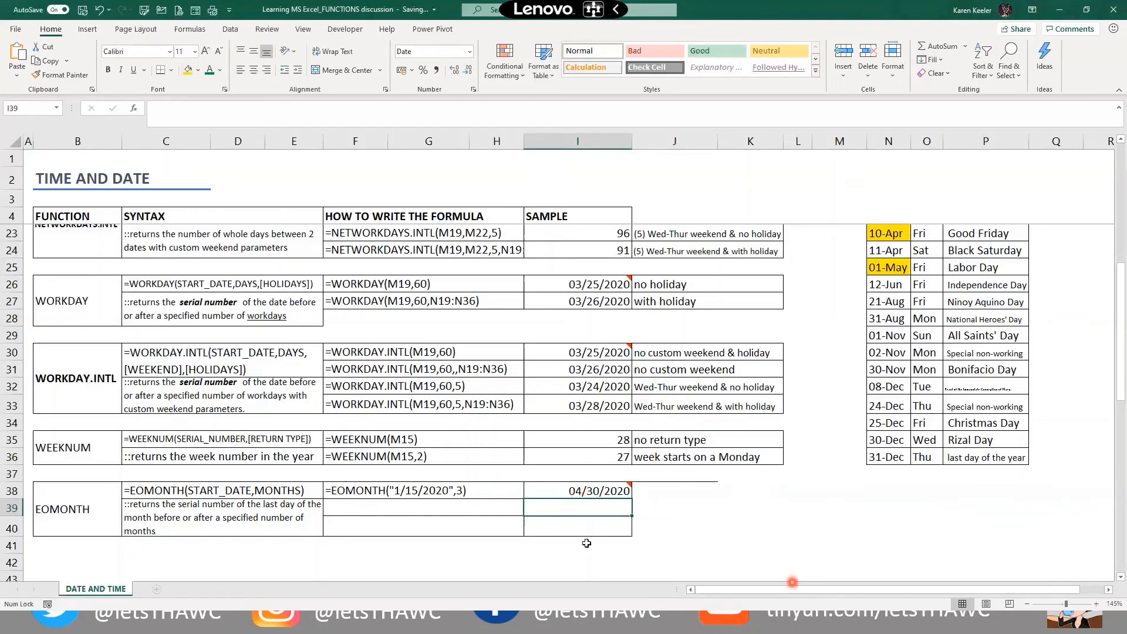
{"action": "mouse_move", "coordinate": [561, 496]}
{"action": "scroll", "coordinate": [897, 397], "scroll_direction": "up", "scroll_amount": 2}
{"action": "scroll", "coordinate": [896, 398], "scroll_direction": "up", "scroll_amount": 2}
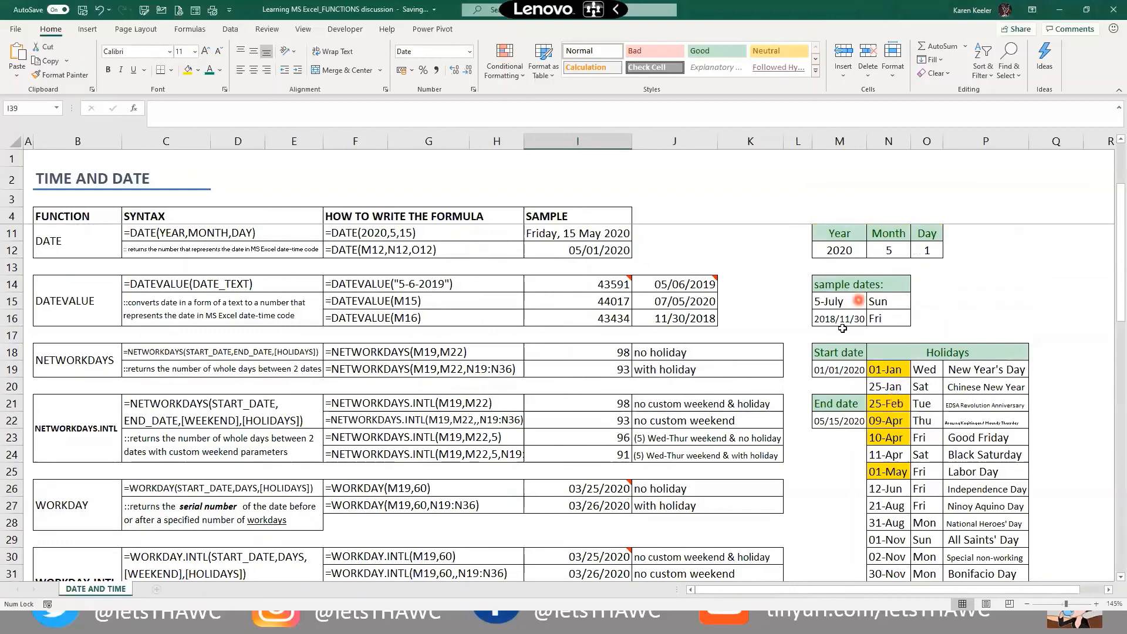
Enter =EOMONTH(M15,3) in I39, returning 10/31/2020
{"action": "left_click", "coordinate": [850, 302]}
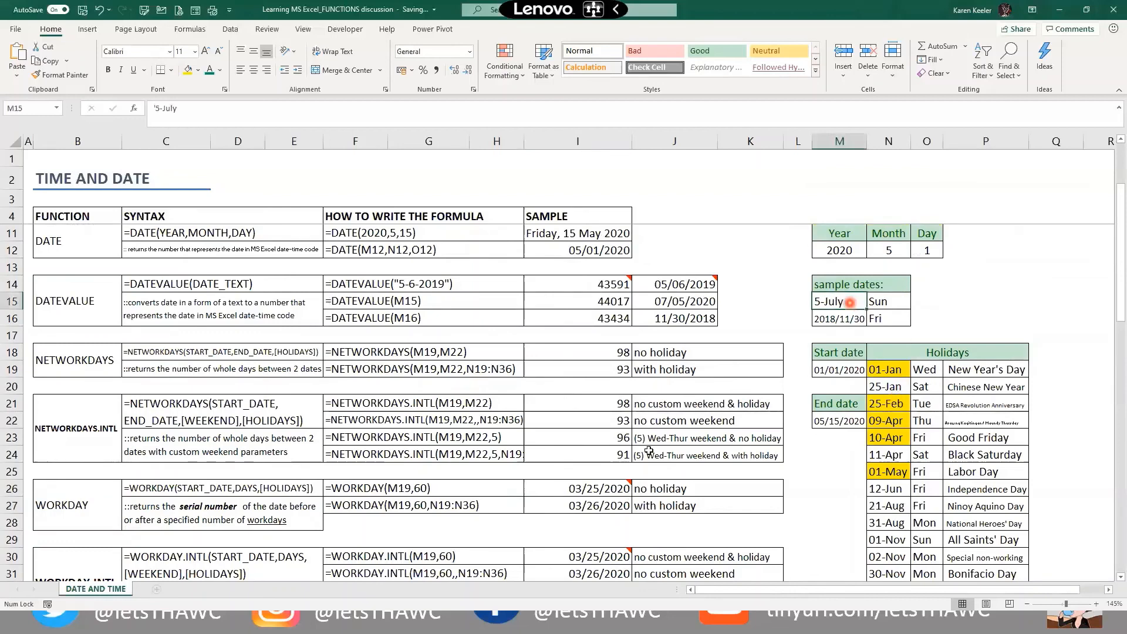
{"action": "scroll", "coordinate": [620, 459], "scroll_direction": "down", "scroll_amount": 3}
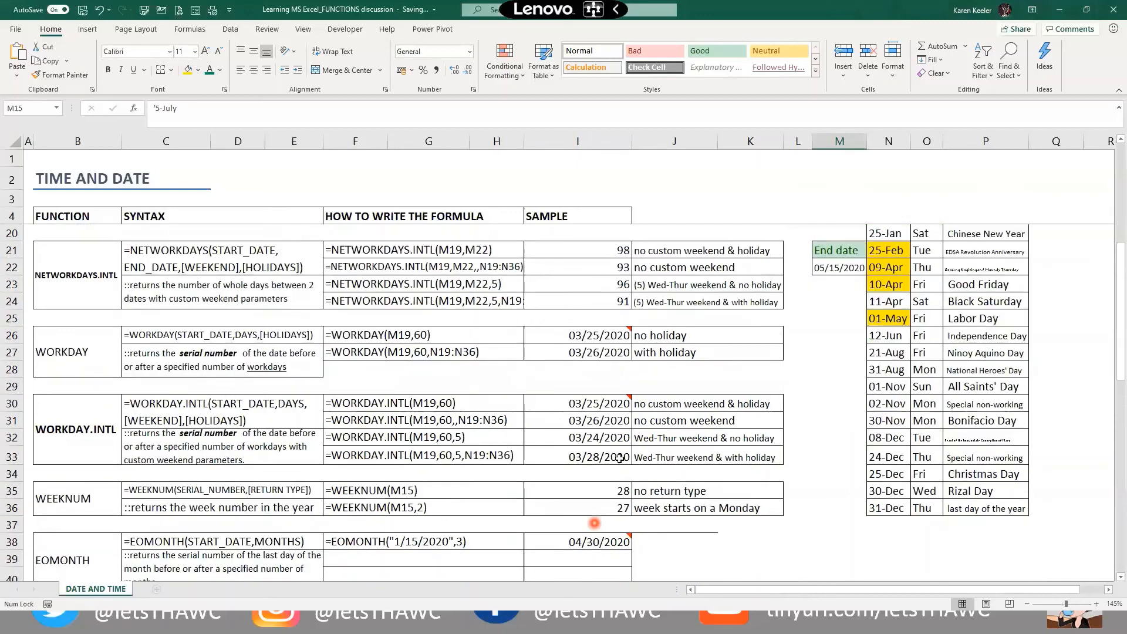
{"action": "scroll", "coordinate": [620, 459], "scroll_direction": "down", "scroll_amount": 2}
{"action": "left_click", "coordinate": [603, 453]}
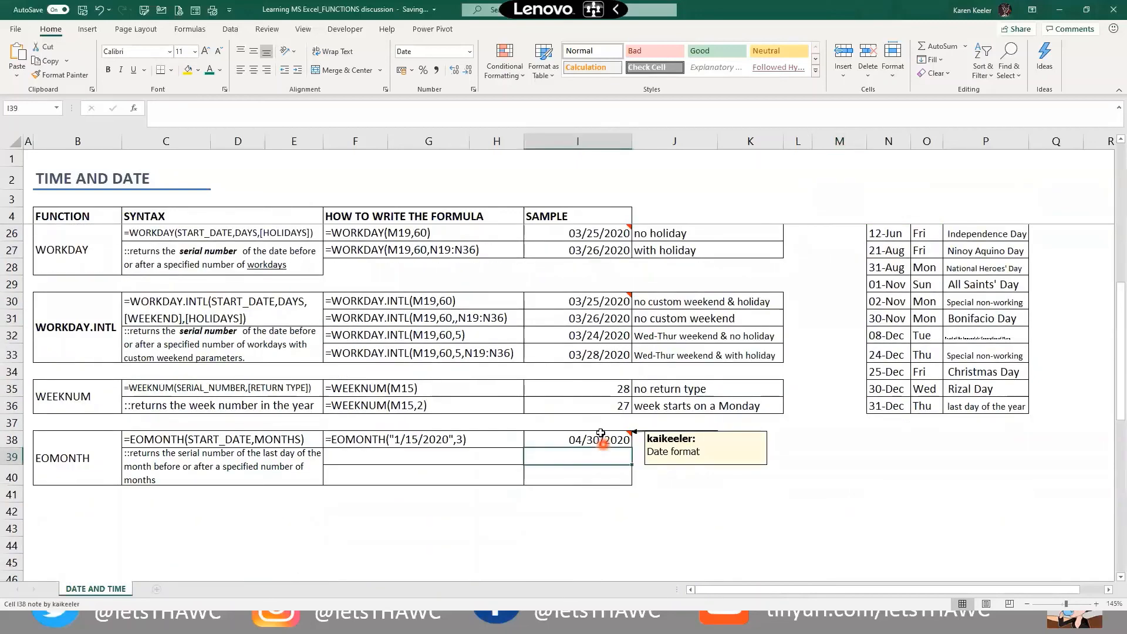
{"action": "type", "text": "=w"}
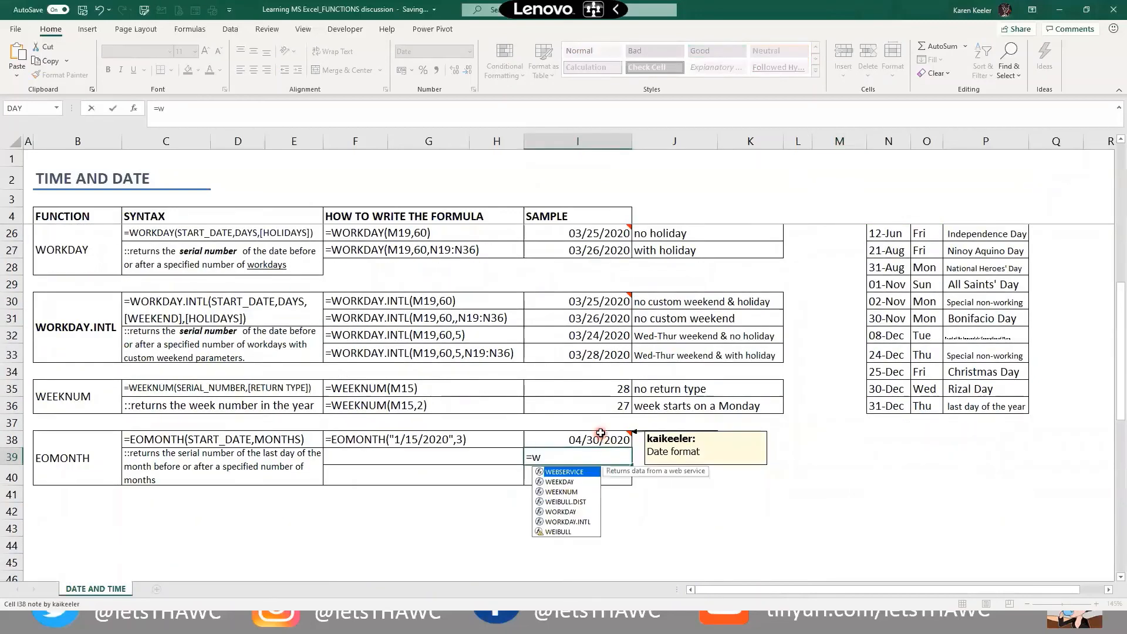
{"action": "key", "text": "BackSpace"}
{"action": "type", "text": "eo"}
{"action": "key", "text": "Tab"}
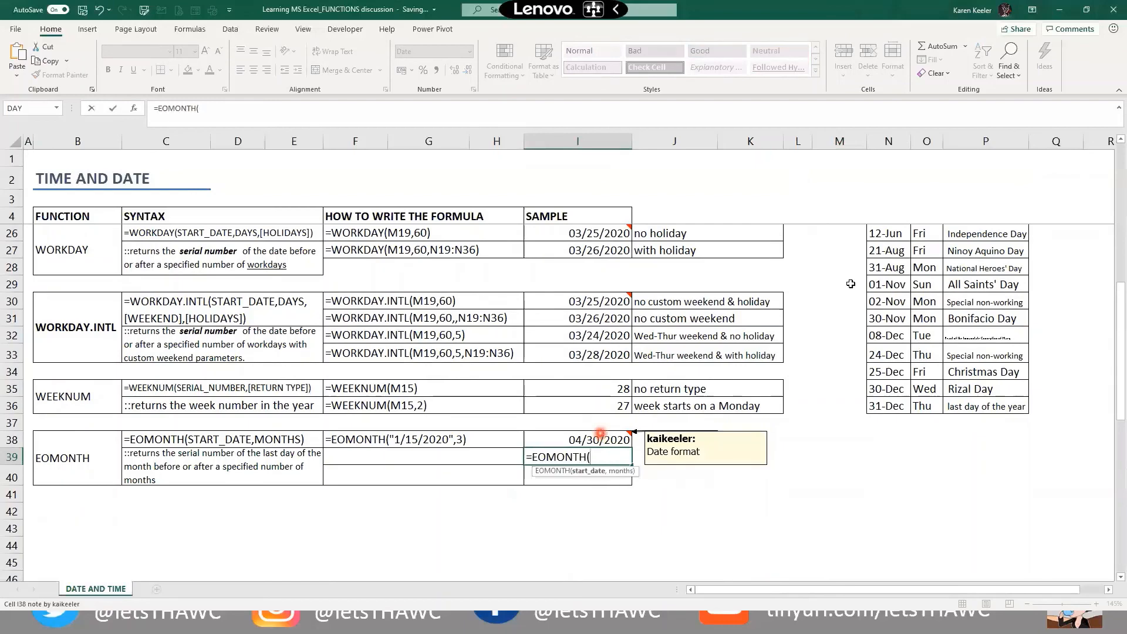
{"action": "scroll", "coordinate": [813, 291], "scroll_direction": "up", "scroll_amount": 4}
{"action": "left_click", "coordinate": [839, 250]}
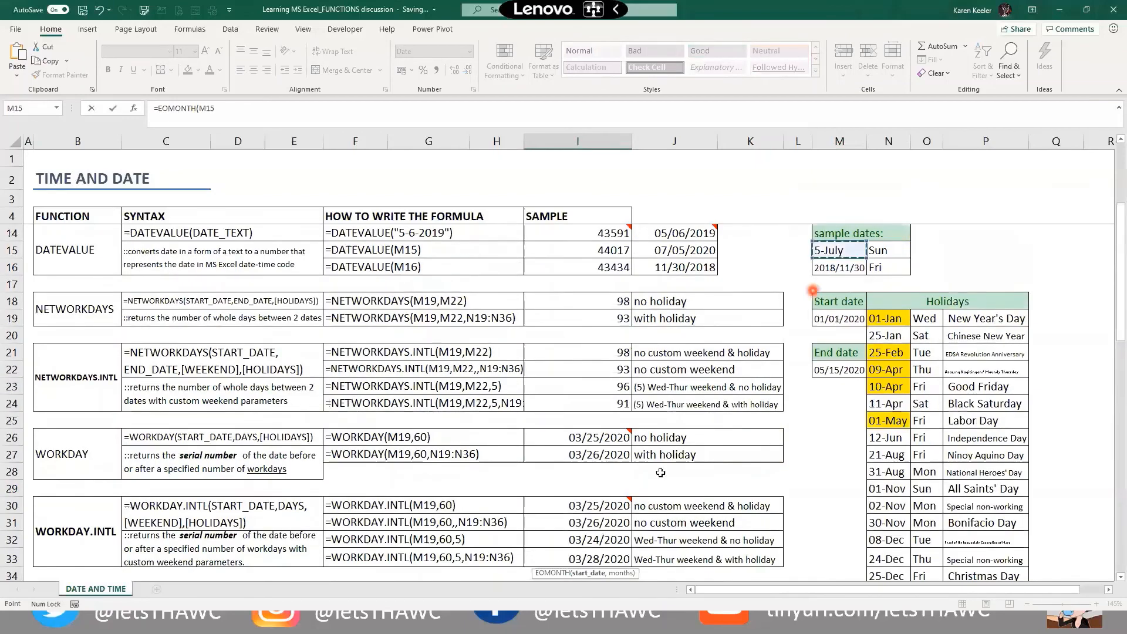
{"action": "scroll", "coordinate": [660, 473], "scroll_direction": "down", "scroll_amount": 5}
{"action": "type", "text": ",3)"}
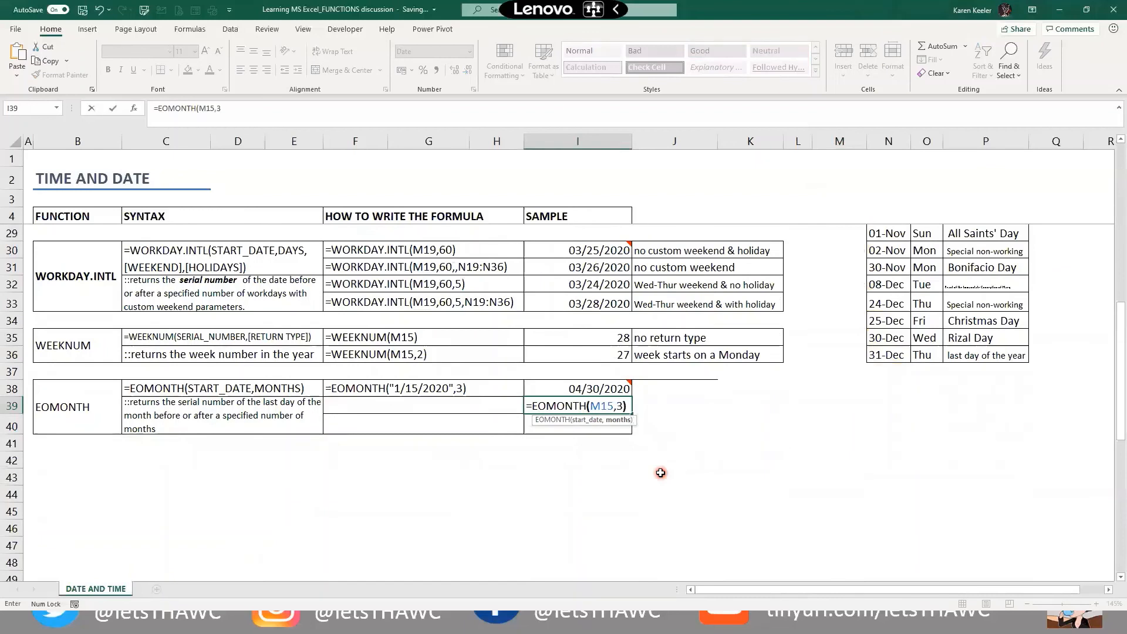
{"action": "key", "text": "Return"}
Review I39's formula across the sheet, then begin typing a third =EOMONTH( formula
{"action": "key", "text": "Up"}
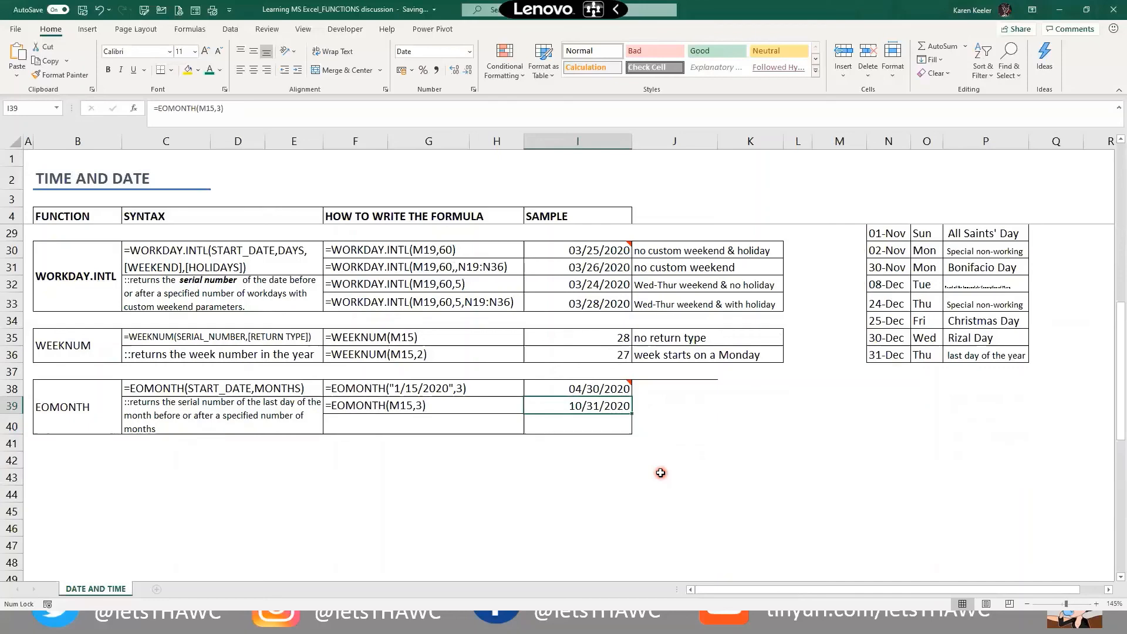
{"action": "scroll", "coordinate": [783, 442], "scroll_direction": "up", "scroll_amount": 2}
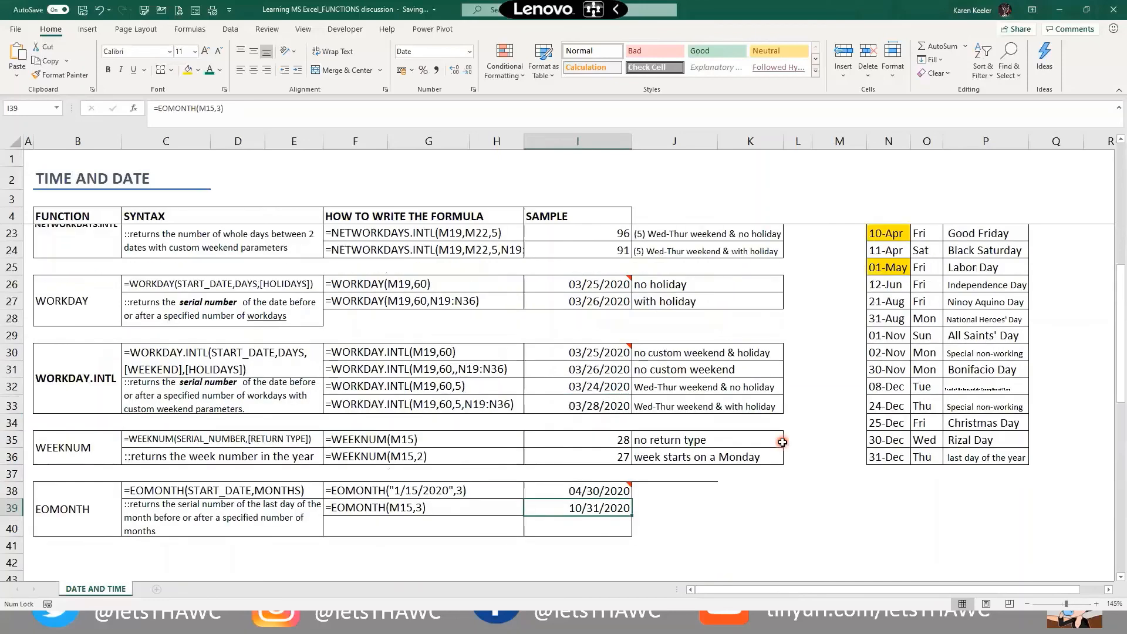
{"action": "scroll", "coordinate": [783, 441], "scroll_direction": "up", "scroll_amount": 2}
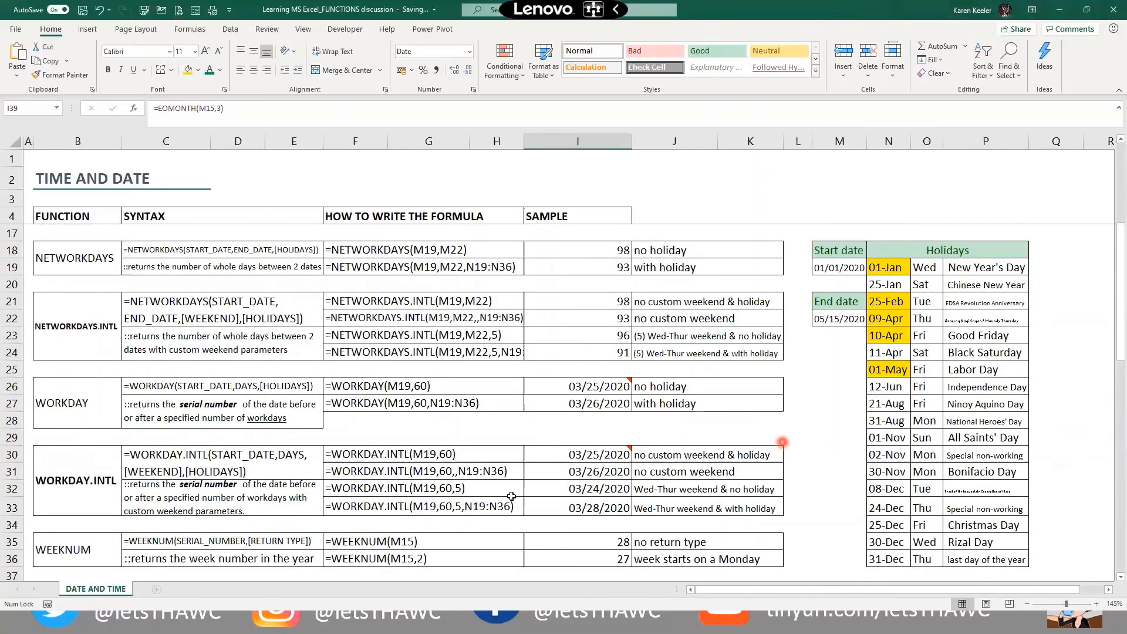
{"action": "scroll", "coordinate": [783, 442], "scroll_direction": "down", "scroll_amount": 3}
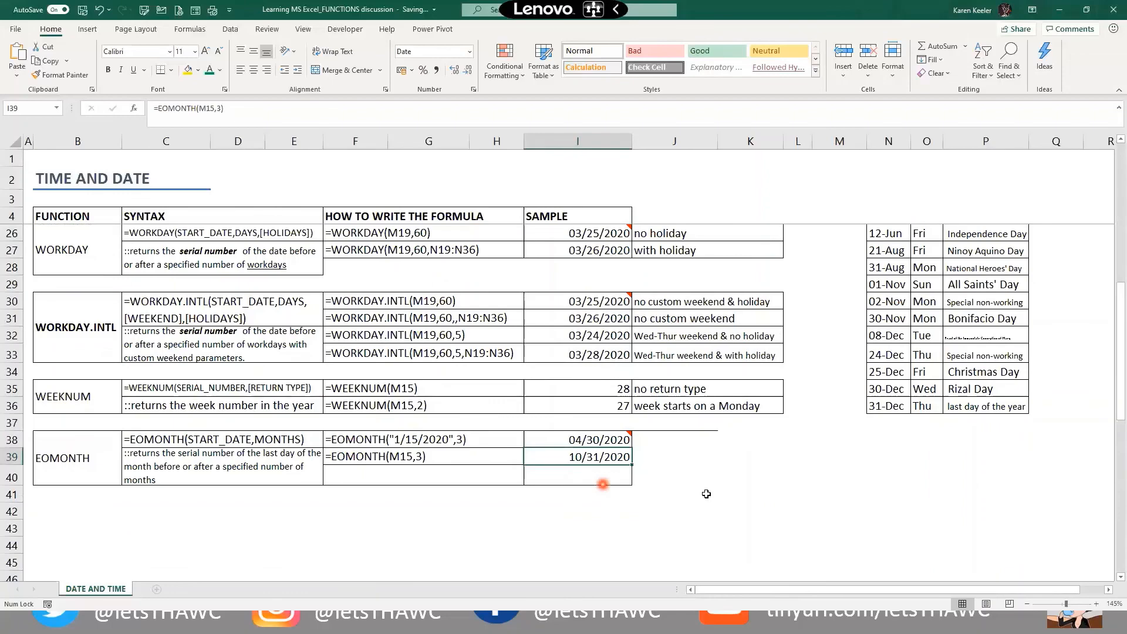
{"action": "scroll", "coordinate": [706, 493], "scroll_direction": "up", "scroll_amount": 3}
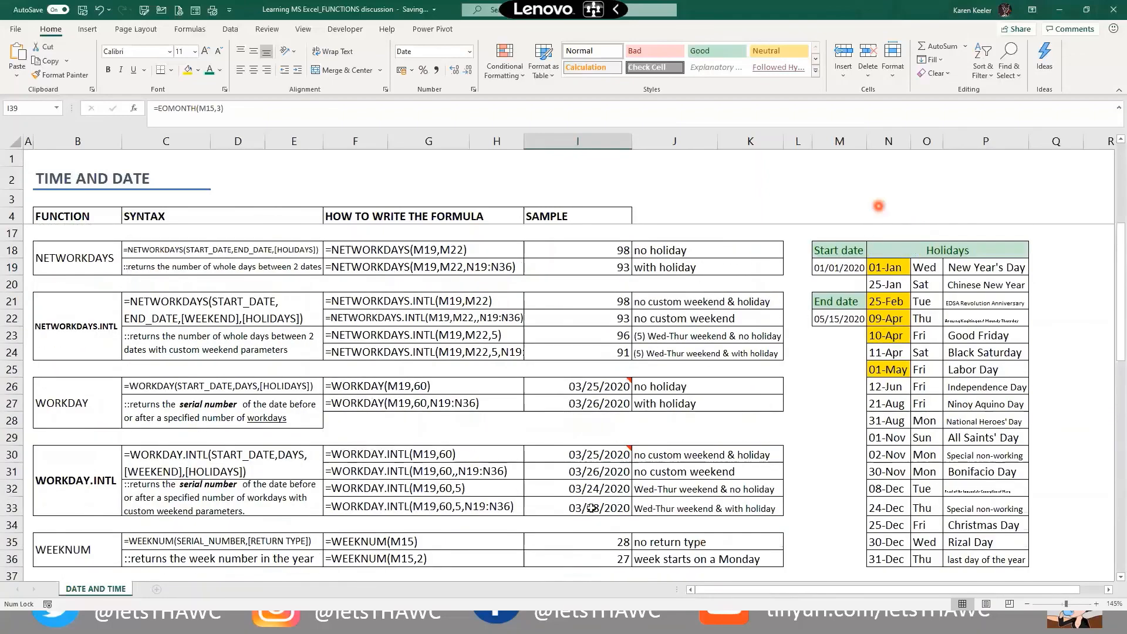
{"action": "scroll", "coordinate": [592, 526], "scroll_direction": "down", "scroll_amount": 2}
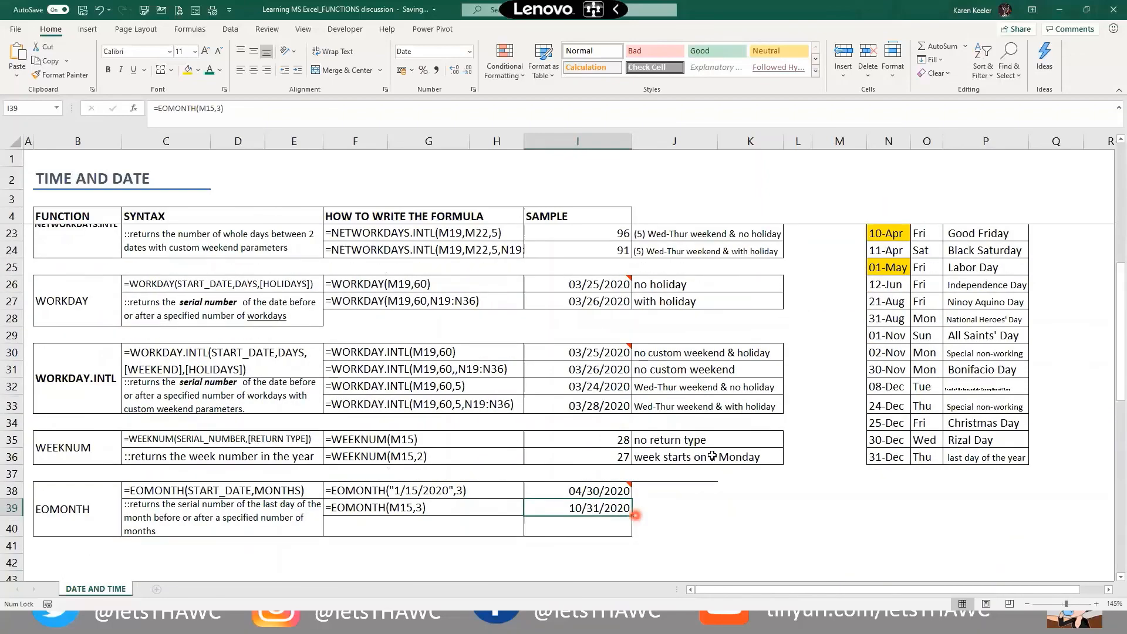
{"action": "scroll", "coordinate": [712, 456], "scroll_direction": "up", "scroll_amount": 4}
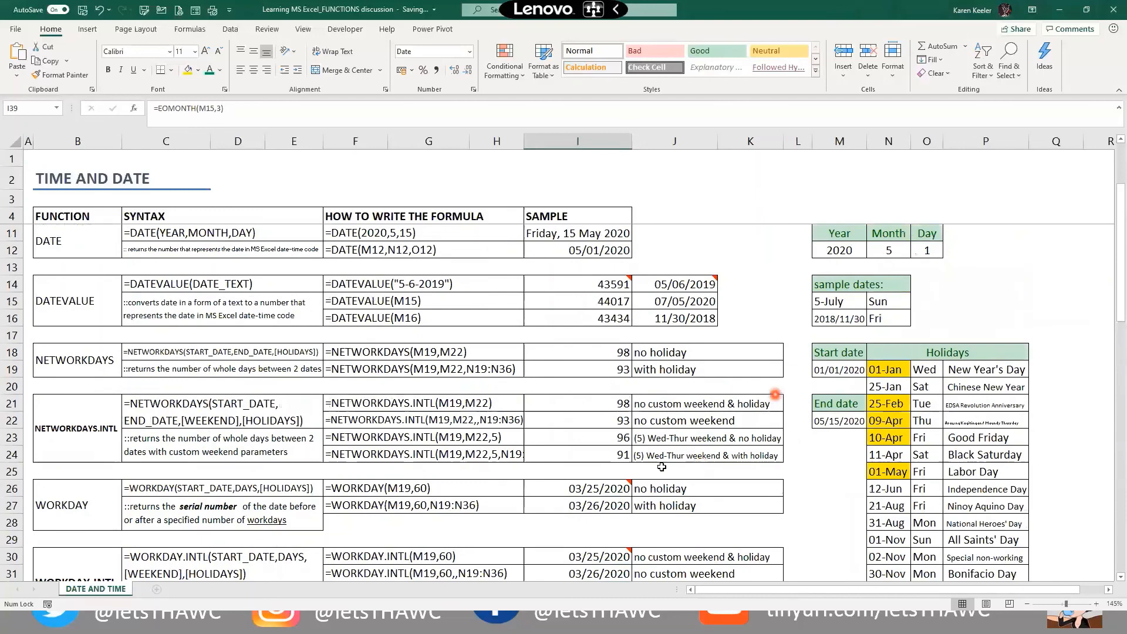
{"action": "scroll", "coordinate": [664, 470], "scroll_direction": "down", "scroll_amount": 4}
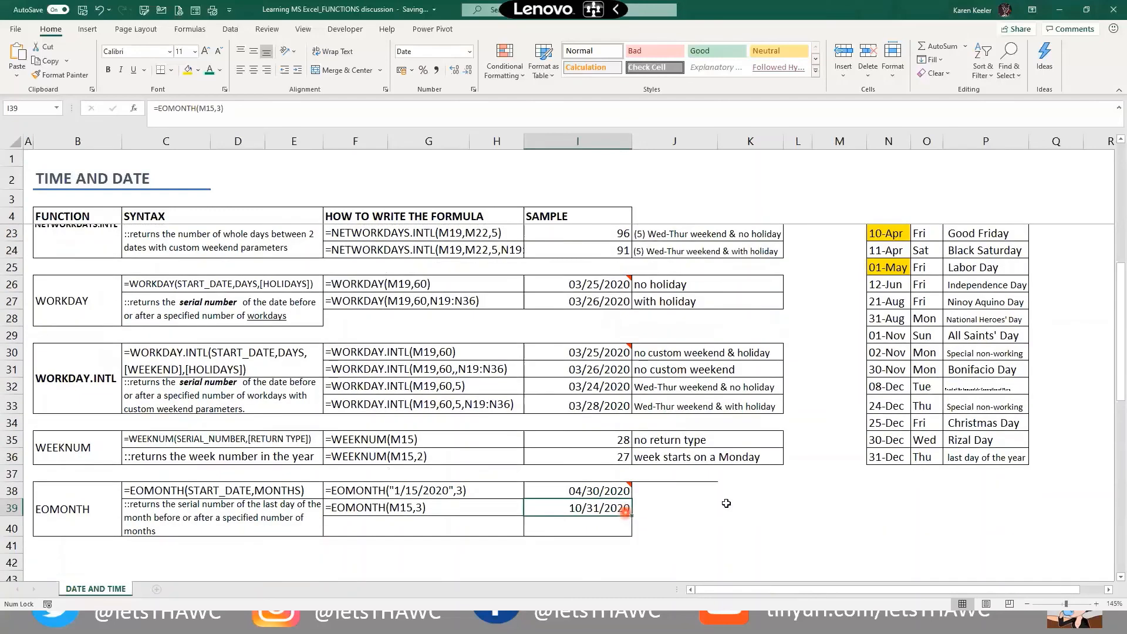
{"action": "type", "text": "=EOMONTH("}
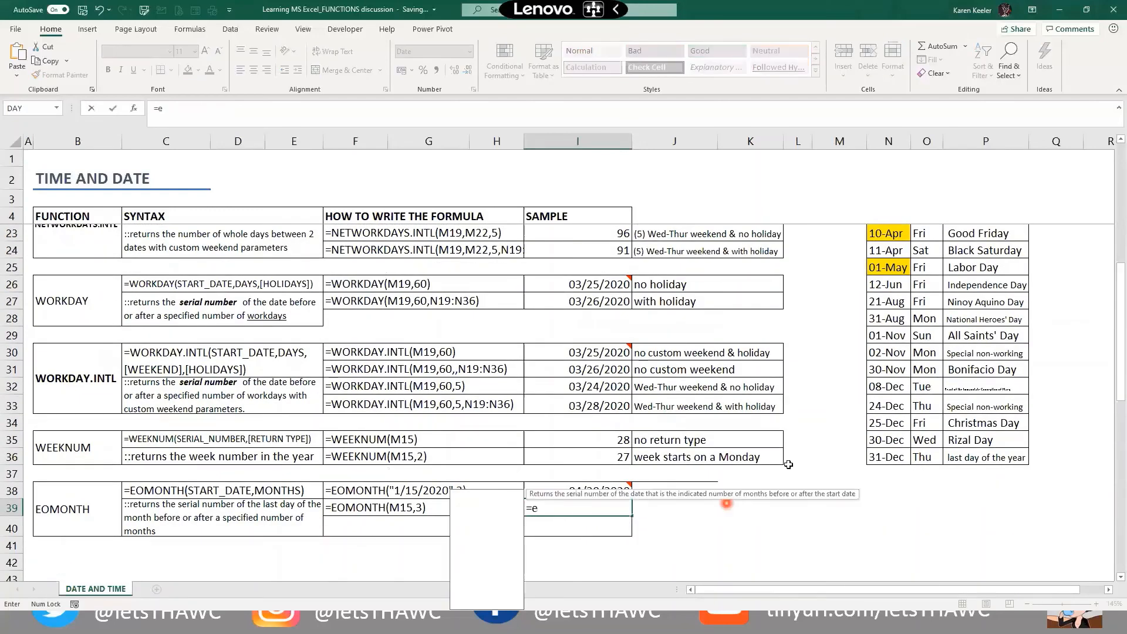
Make I39 read =EOMONTH(M19,3), giving end-of-month date 04/30/2020
{"action": "scroll", "coordinate": [816, 337], "scroll_direction": "up", "scroll_amount": 4}
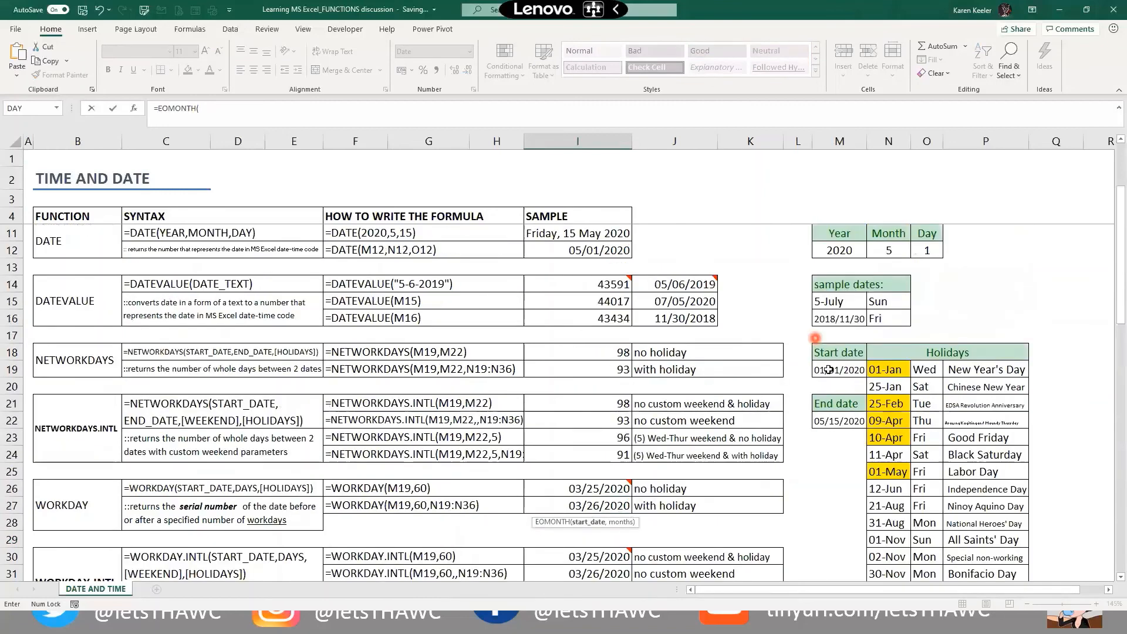
{"action": "left_click", "coordinate": [827, 369]}
{"action": "type", "text": ",3"}
{"action": "key", "text": "Return"}
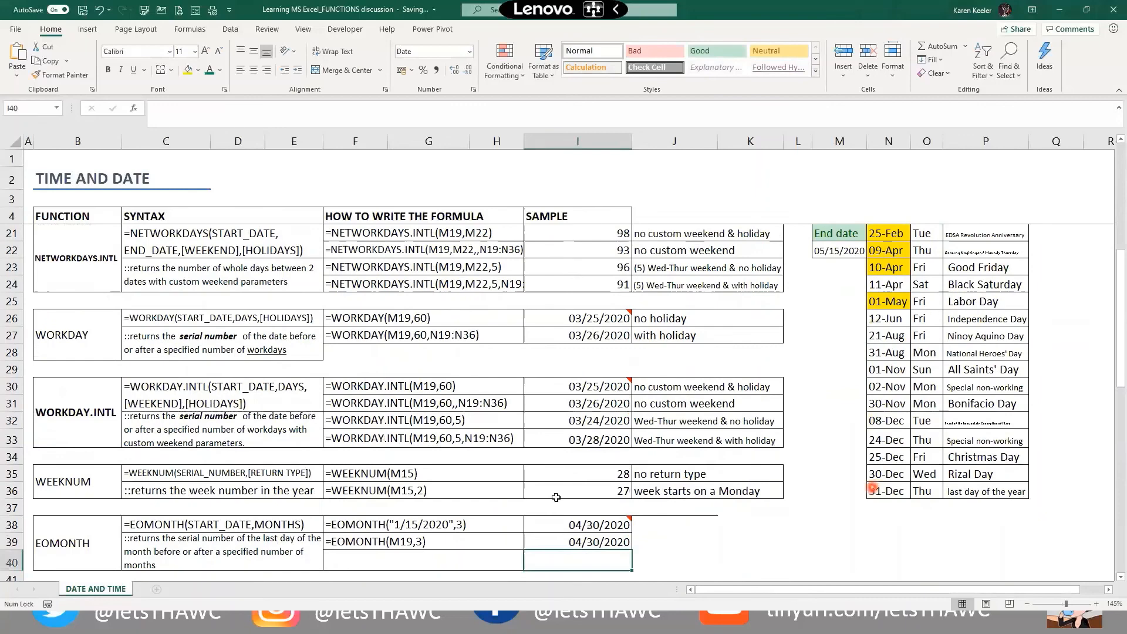
{"action": "scroll", "coordinate": [558, 498], "scroll_direction": "down", "scroll_amount": 2}
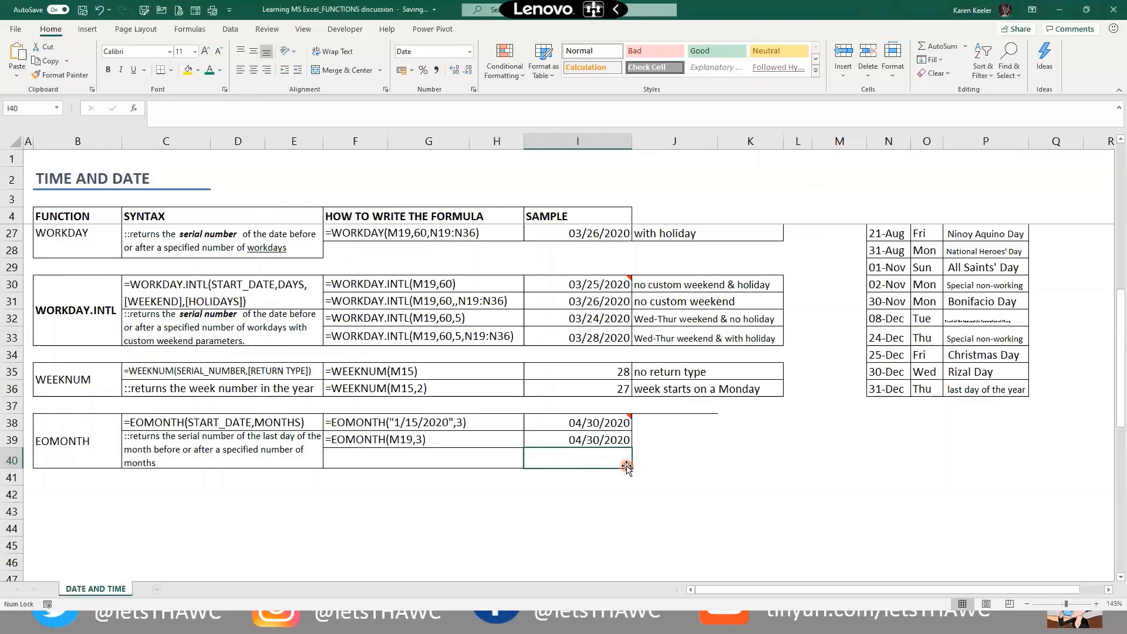
Enter =EOMONTH(M19,-3) in I40, returning 10/31/2019 three months back
{"action": "type", "text": "=eo"}
{"action": "key", "text": "Tab"}
{"action": "scroll", "coordinate": [841, 365], "scroll_direction": "up", "scroll_amount": 5}
{"action": "left_click", "coordinate": [847, 348]}
{"action": "scroll", "coordinate": [664, 556], "scroll_direction": "down", "scroll_amount": 4}
{"action": "type", "text": ","}
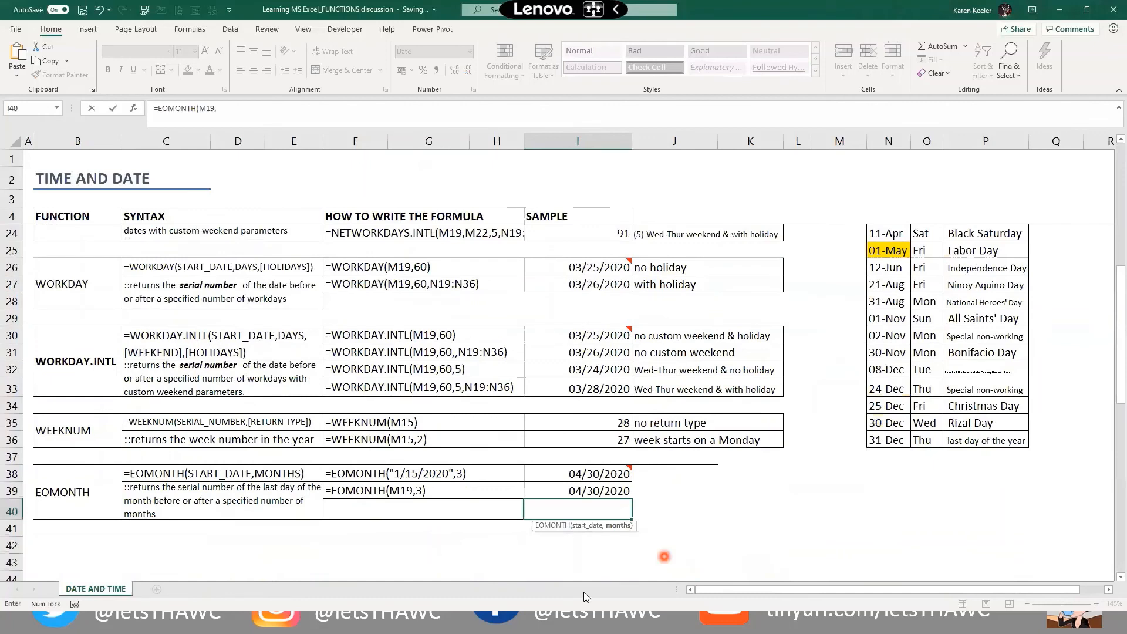
{"action": "scroll", "coordinate": [583, 592], "scroll_direction": "down", "scroll_amount": 1}
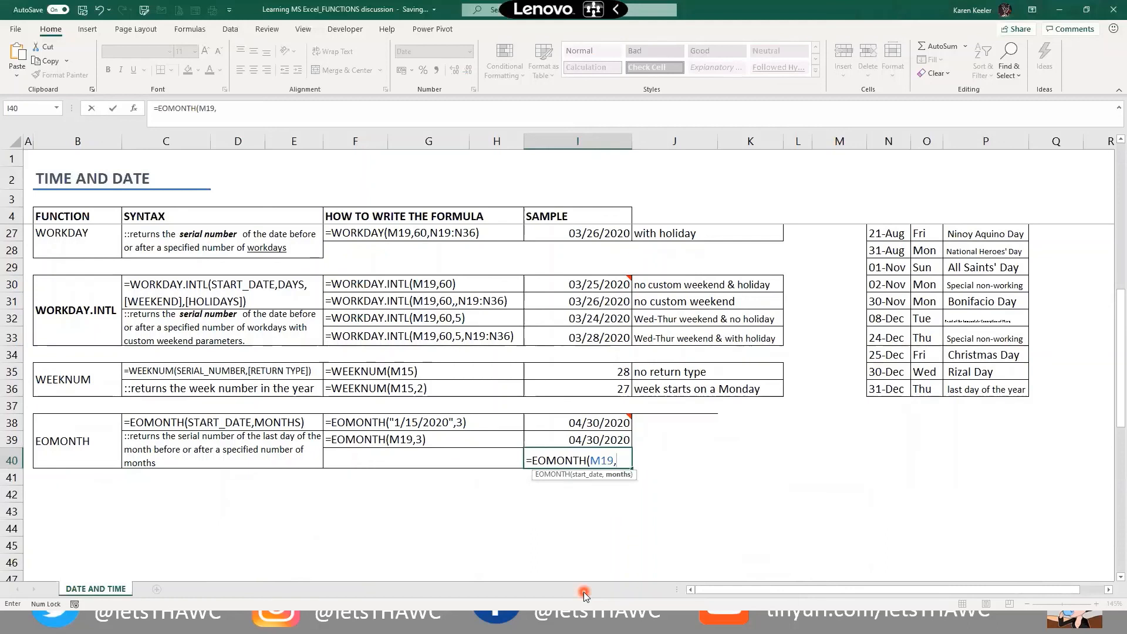
{"action": "type", "text": "-3)"}
{"action": "key", "text": "Return"}
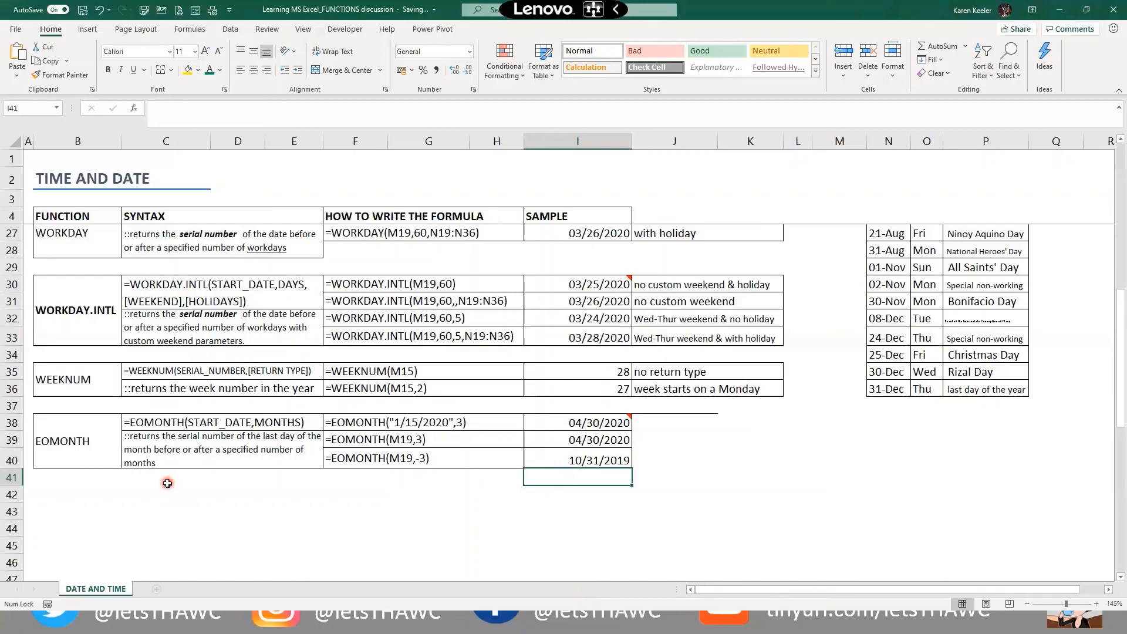
{"action": "scroll", "coordinate": [167, 483], "scroll_direction": "up", "scroll_amount": 3}
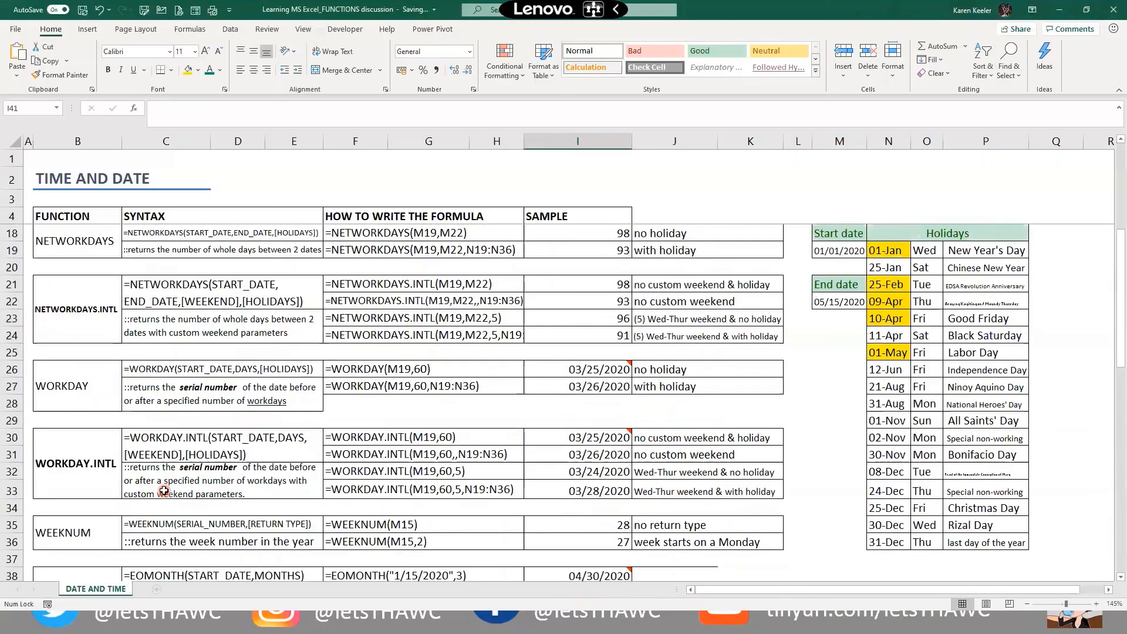
{"action": "scroll", "coordinate": [164, 490], "scroll_direction": "up", "scroll_amount": 4}
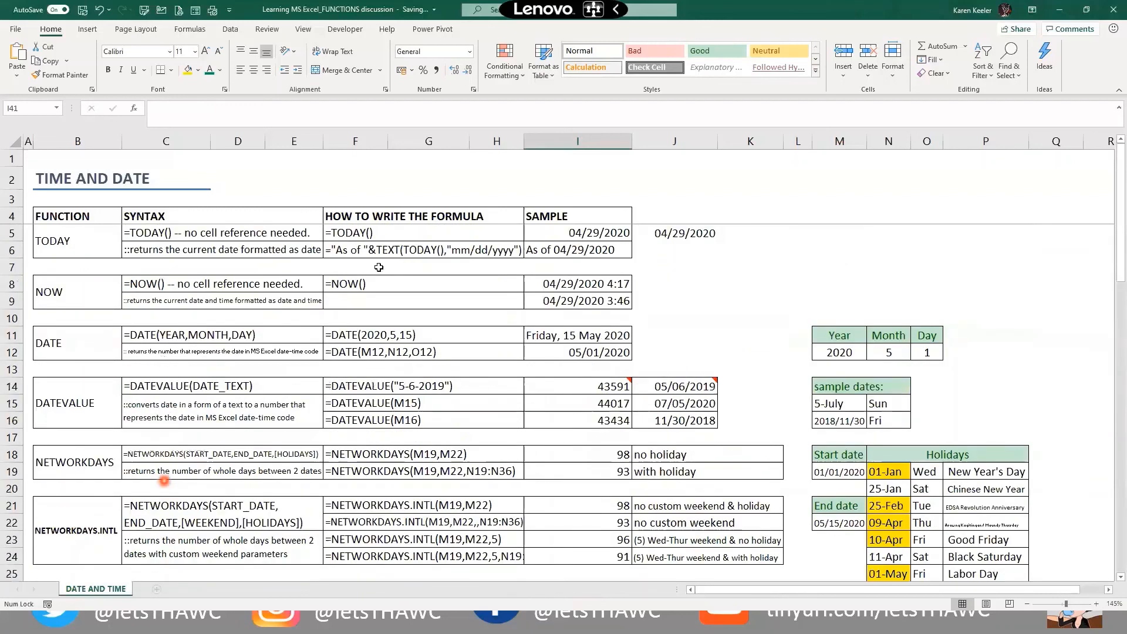
{"action": "left_click", "coordinate": [92, 296]}
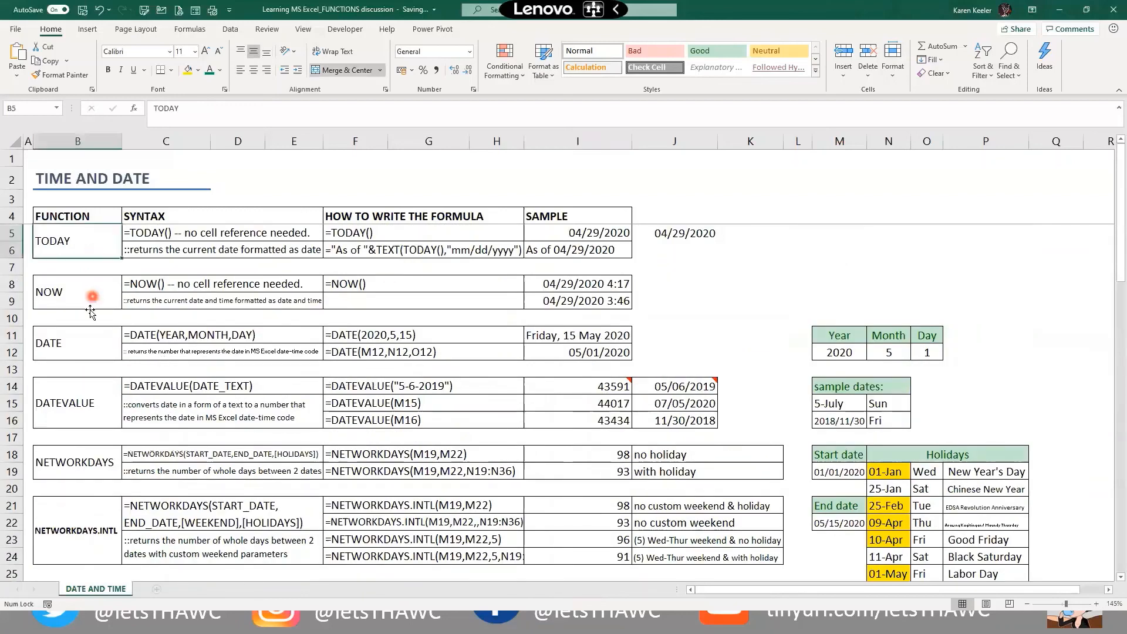
{"action": "left_click", "coordinate": [95, 415]}
{"action": "scroll", "coordinate": [111, 446], "scroll_direction": "down", "scroll_amount": 1}
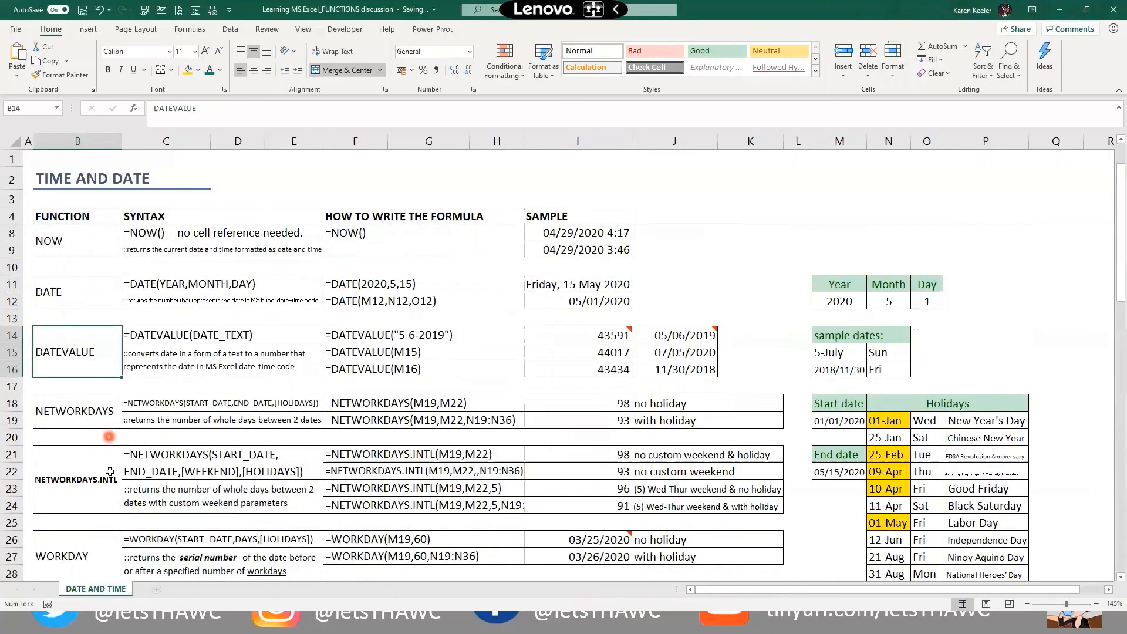
{"action": "left_click", "coordinate": [109, 420]}
{"action": "left_click", "coordinate": [110, 472]}
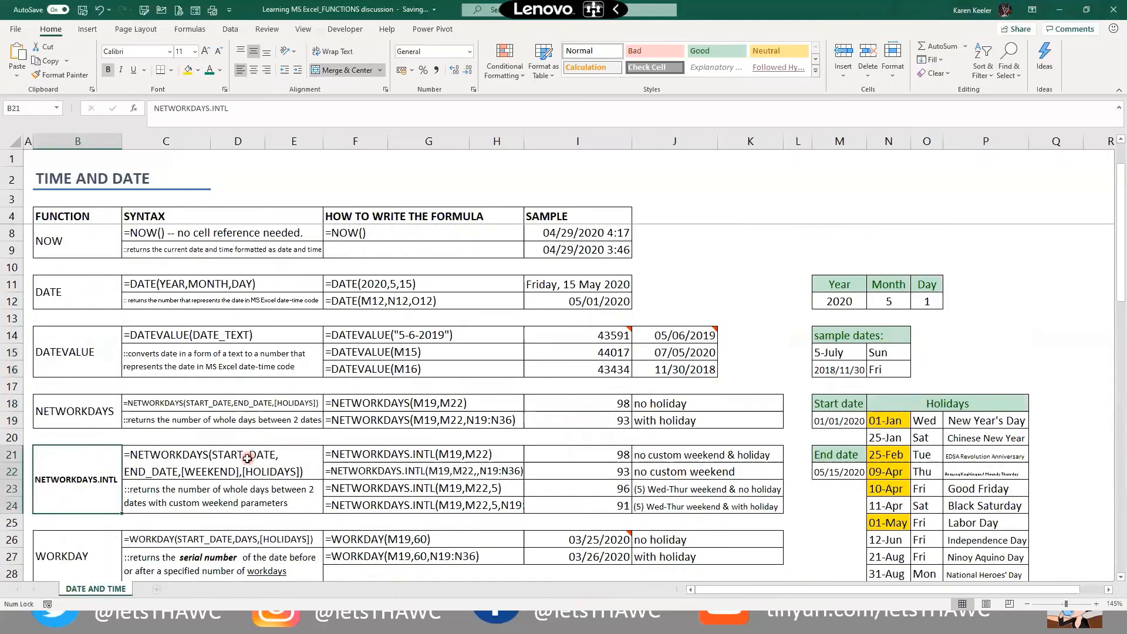
{"action": "scroll", "coordinate": [248, 458], "scroll_direction": "down", "scroll_amount": 2}
{"action": "left_click", "coordinate": [106, 454]}
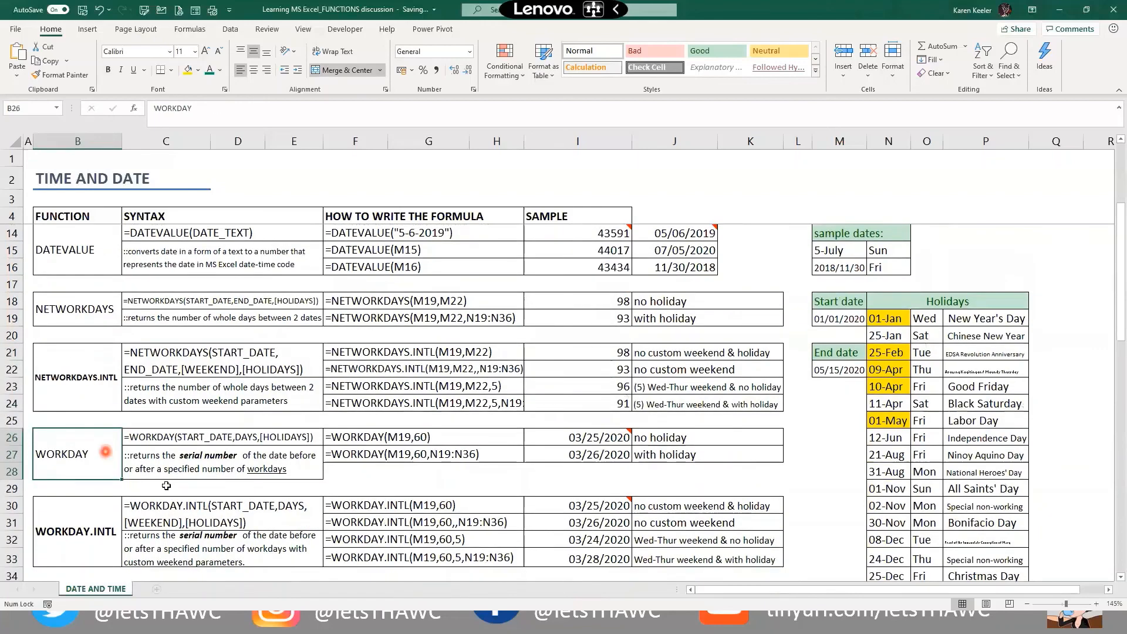
{"action": "scroll", "coordinate": [105, 476], "scroll_direction": "down", "scroll_amount": 1}
{"action": "left_click", "coordinate": [105, 476]}
{"action": "scroll", "coordinate": [184, 456], "scroll_direction": "down", "scroll_amount": 2}
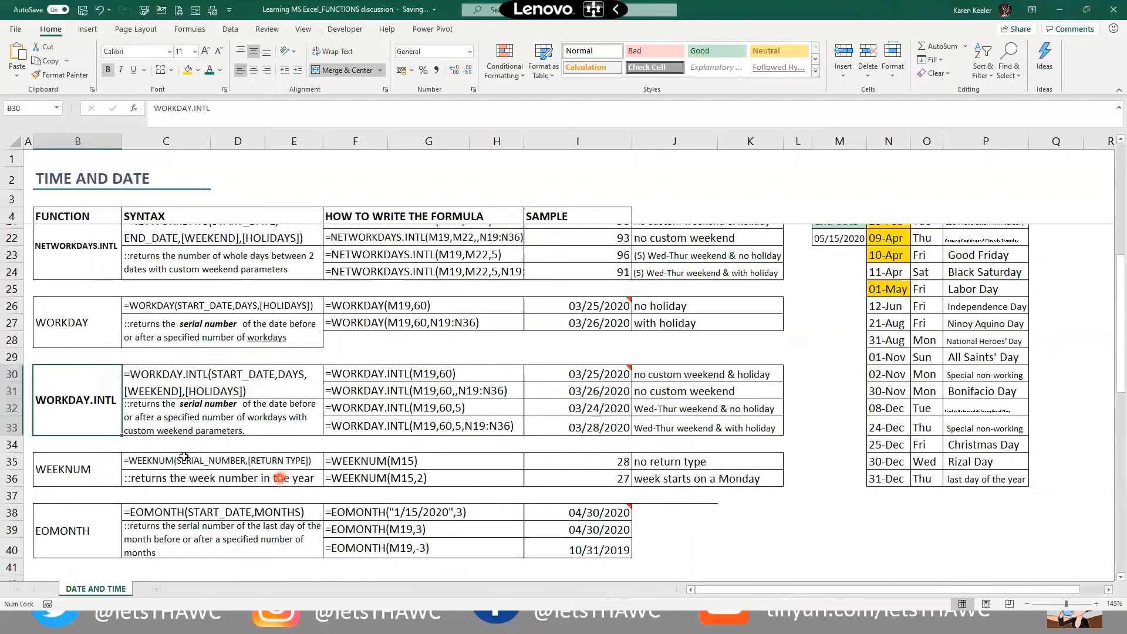
{"action": "scroll", "coordinate": [184, 456], "scroll_direction": "down", "scroll_amount": 2}
{"action": "left_click", "coordinate": [115, 391]}
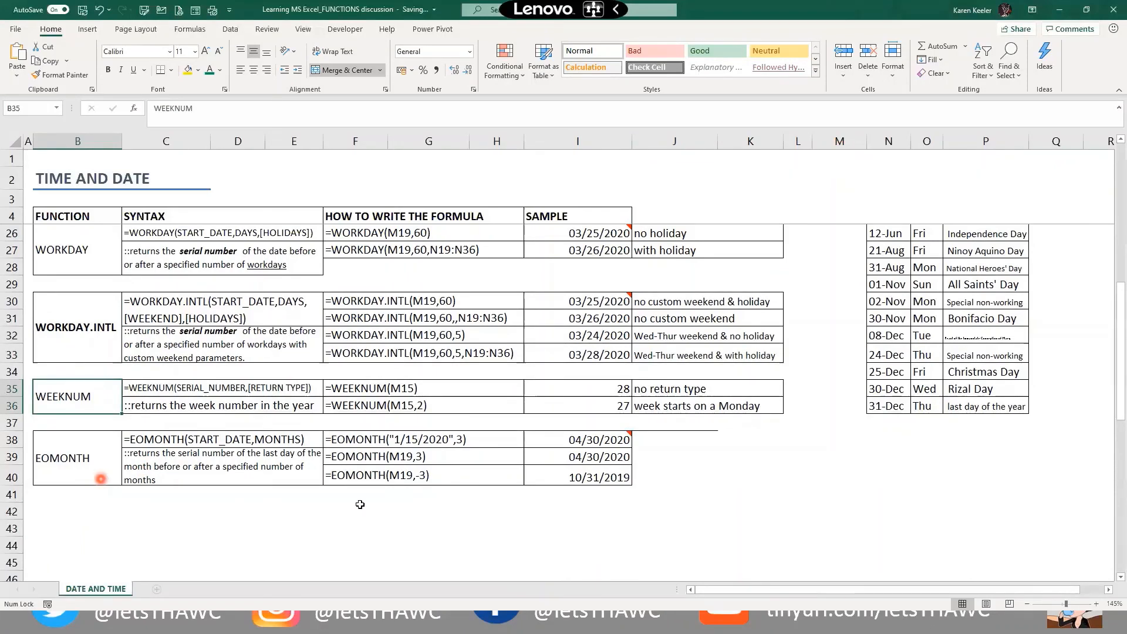
{"action": "left_click", "coordinate": [464, 476]}
{"action": "scroll", "coordinate": [481, 460], "scroll_direction": "up", "scroll_amount": 7}
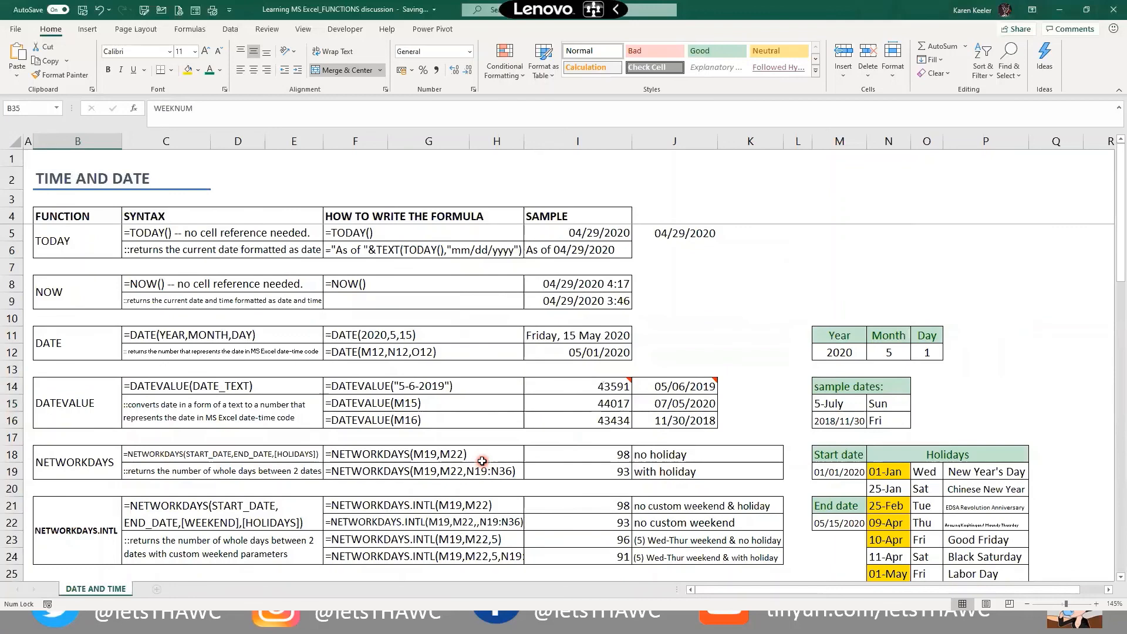